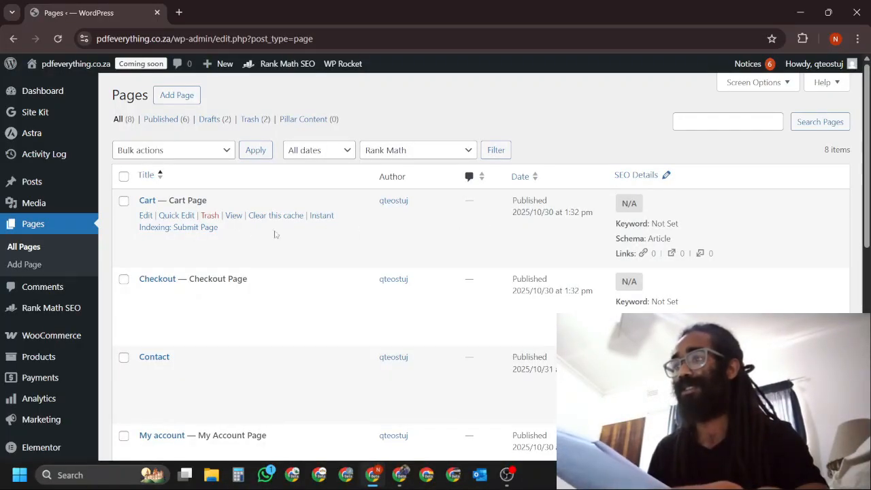
# Find the Contact page in All Pages and open it in the block editor.
pyautogui.scroll(-2, 286, 248)
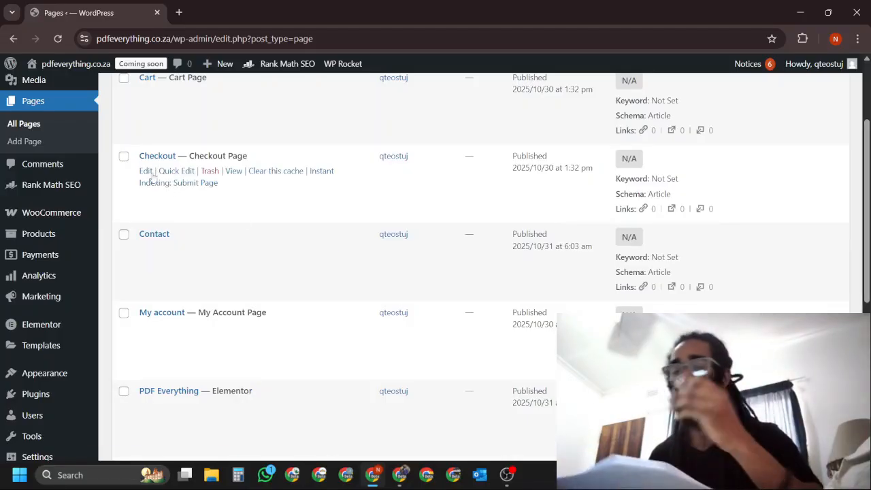
pyautogui.click(147, 249)
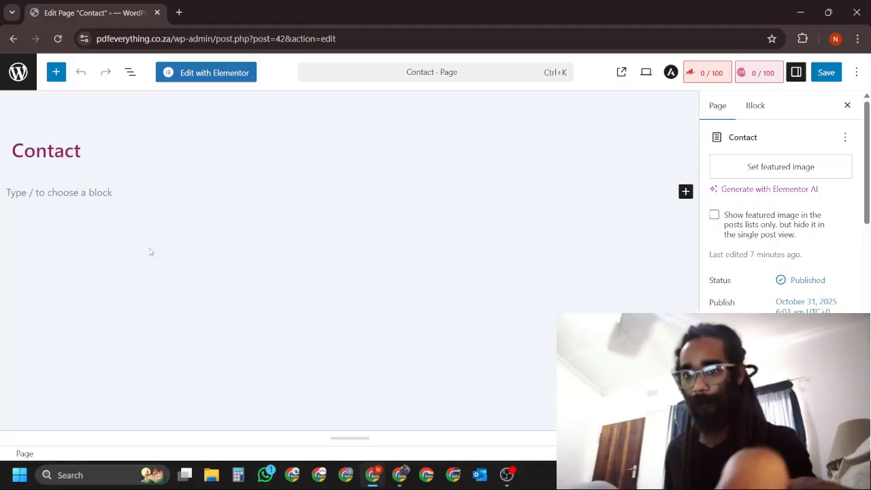
pyautogui.scroll(-2, 750, 282)
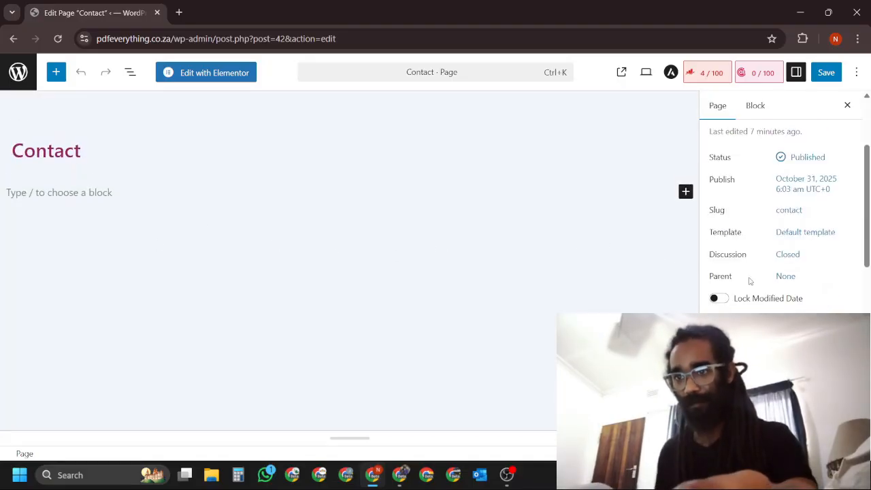
pyautogui.scroll(2, 750, 281)
# Enter 'contact' as the Rank Math focus keyword, raising the score to 46/100, and save.
pyautogui.click(710, 75)
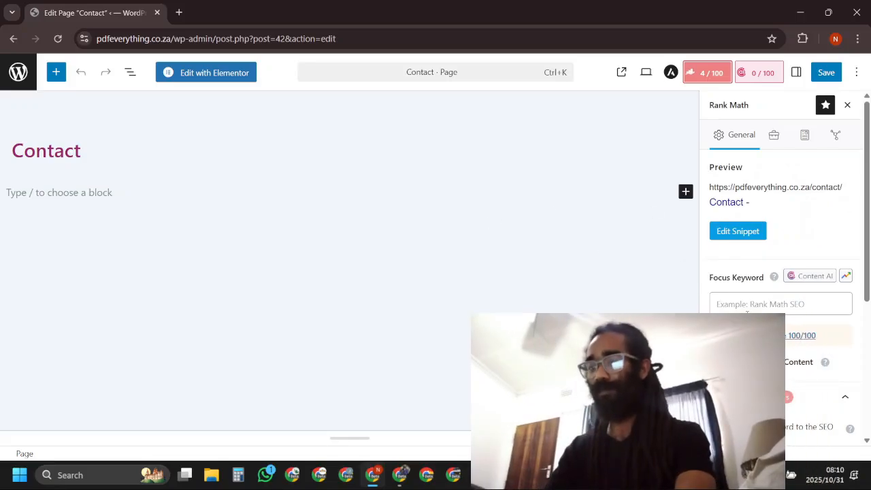
pyautogui.click(750, 304)
pyautogui.write('catact')
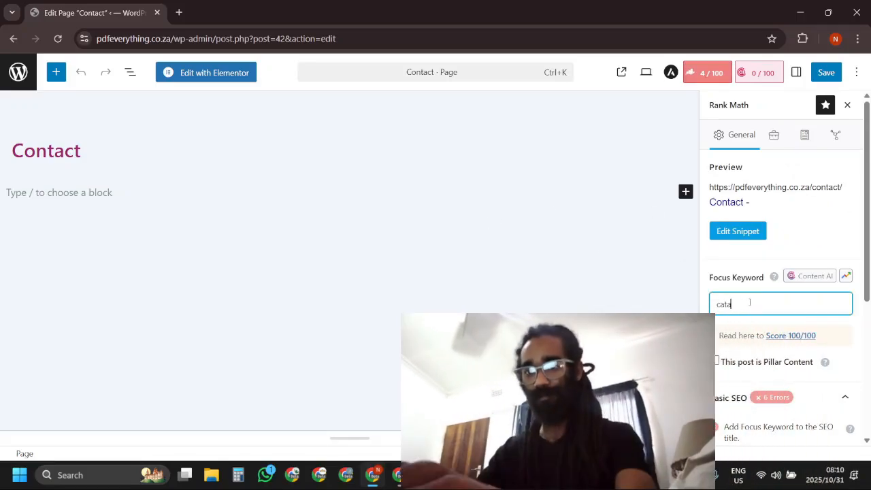
pyautogui.press('BackSpace')
pyautogui.press('BackSpace')
pyautogui.press('BackSpace')
pyautogui.press('BackSpace')
pyautogui.press('BackSpace')
pyautogui.press('BackSpace')
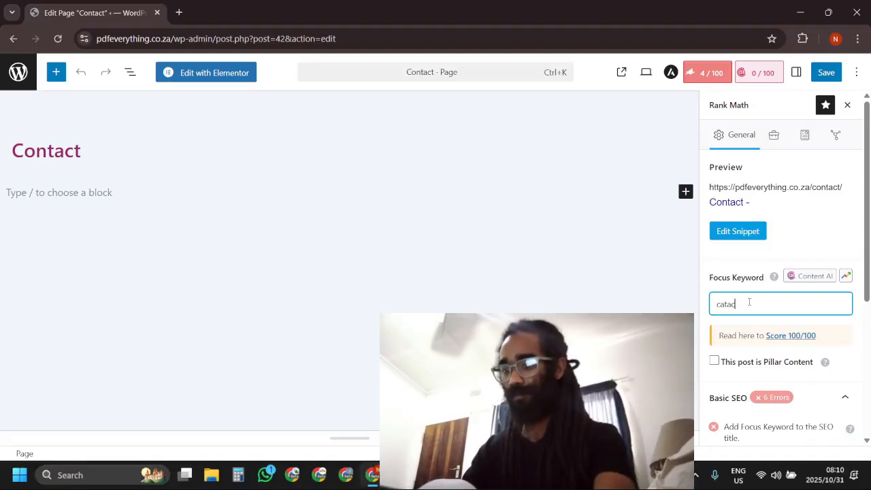
pyautogui.write('contact')
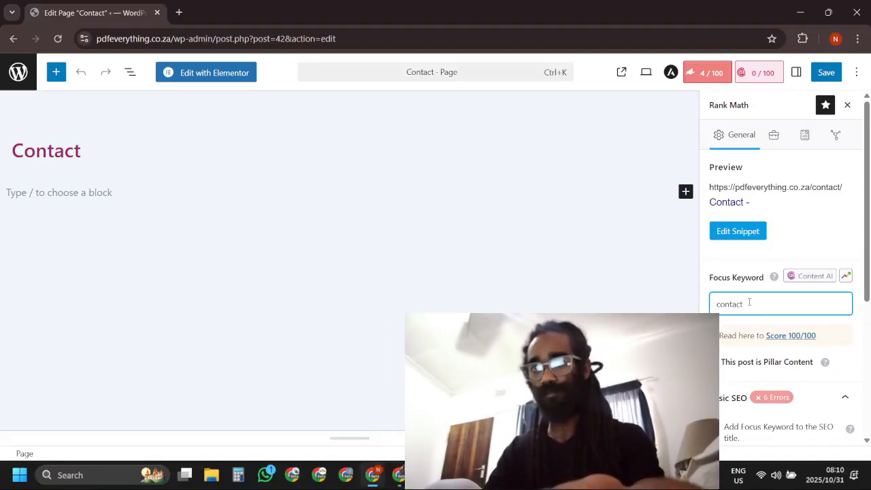
pyautogui.press('Return')
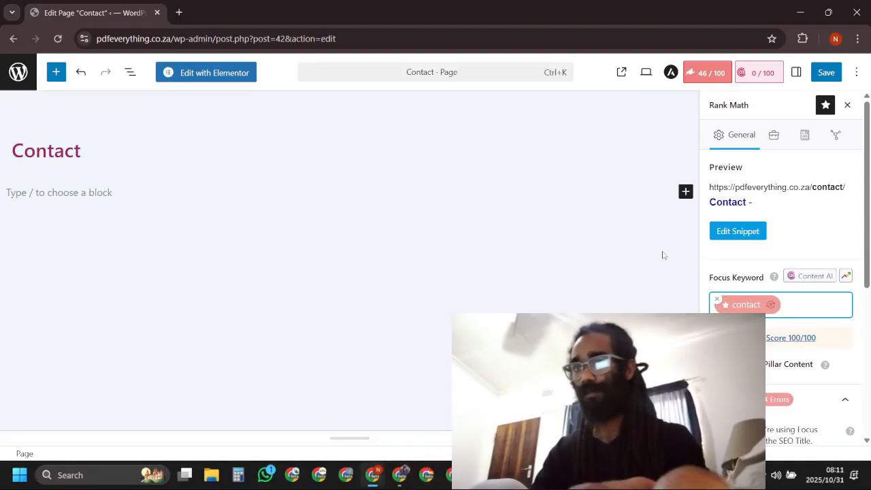
pyautogui.click(826, 73)
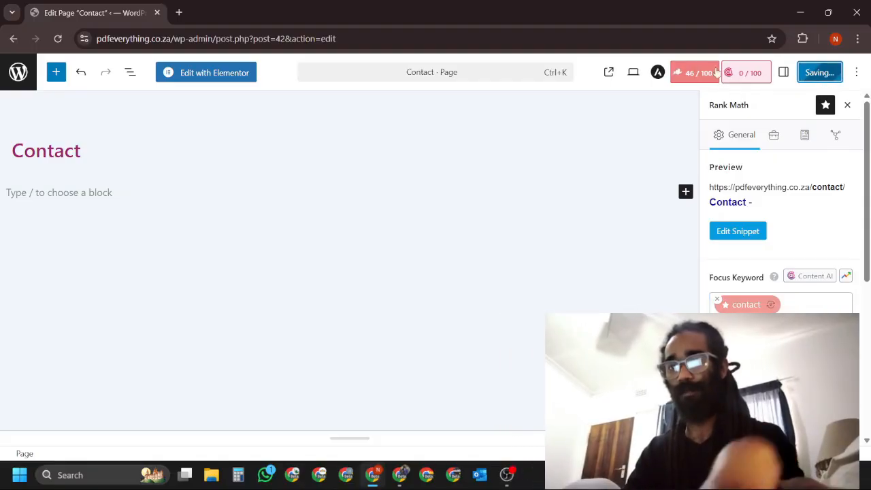
pyautogui.scroll(-5, 782, 217)
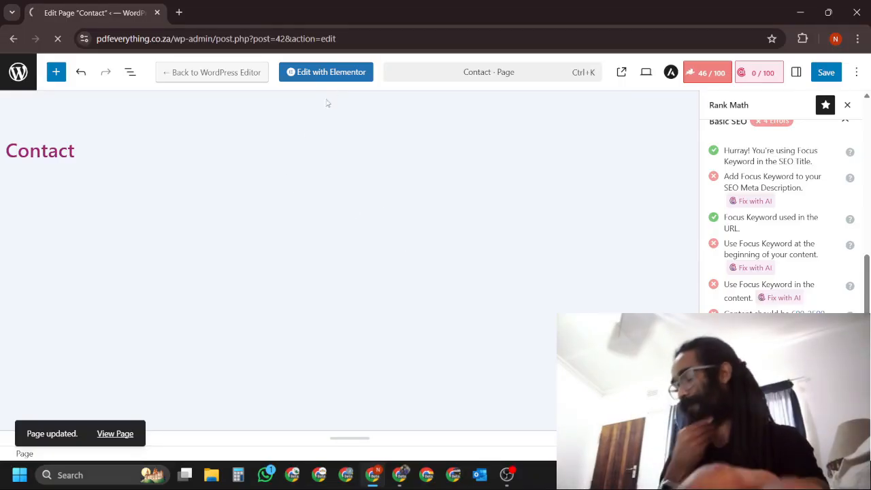
# Load the Contact page in Elementor using 'Edit with Elementor'.
pyautogui.click(347, 73)
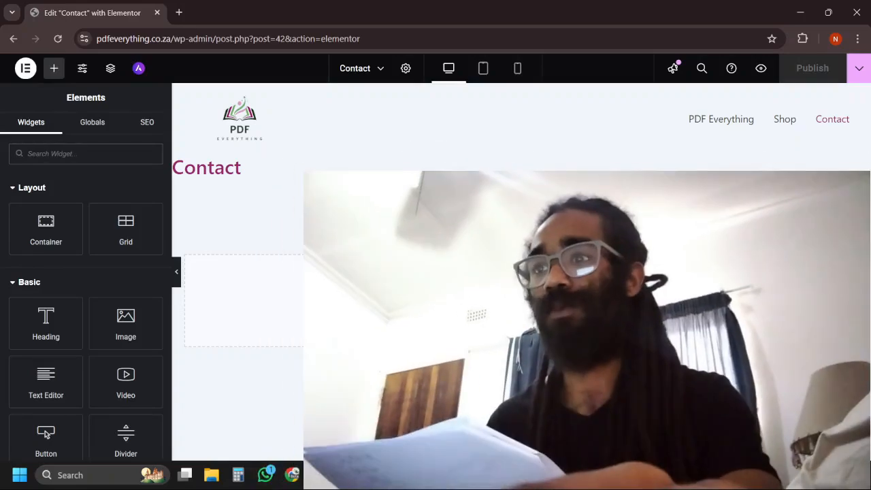
# Turn on Hide Title in the Contact page's settings.
pyautogui.click(405, 68)
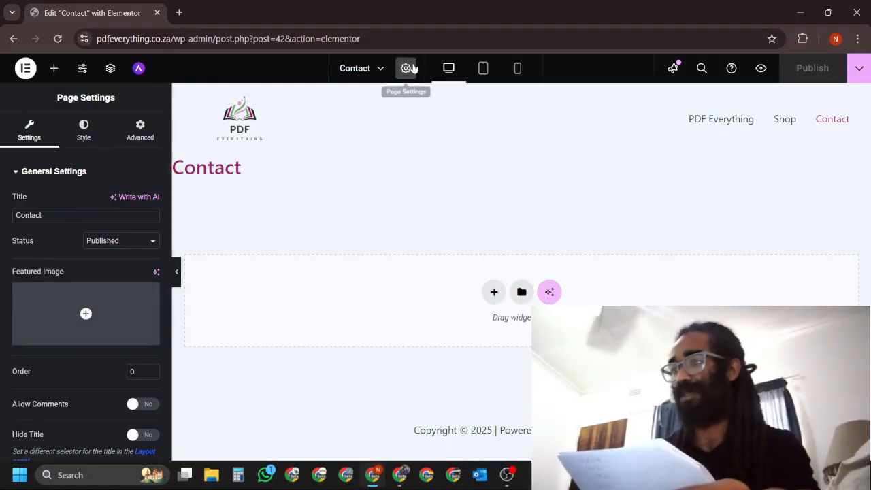
pyautogui.scroll(-2, 109, 293)
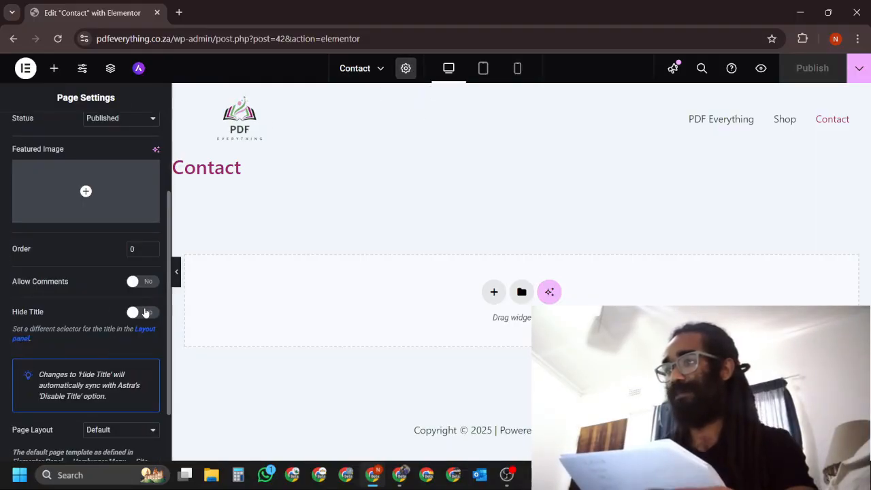
pyautogui.click(134, 313)
pyautogui.scroll(2, 84, 202)
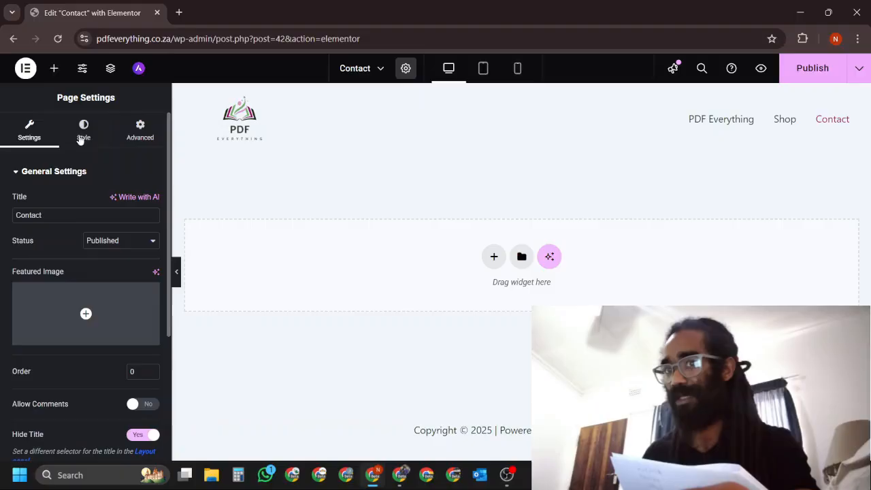
# Set the page body background type to Classic and start picking a background image.
pyautogui.click(82, 132)
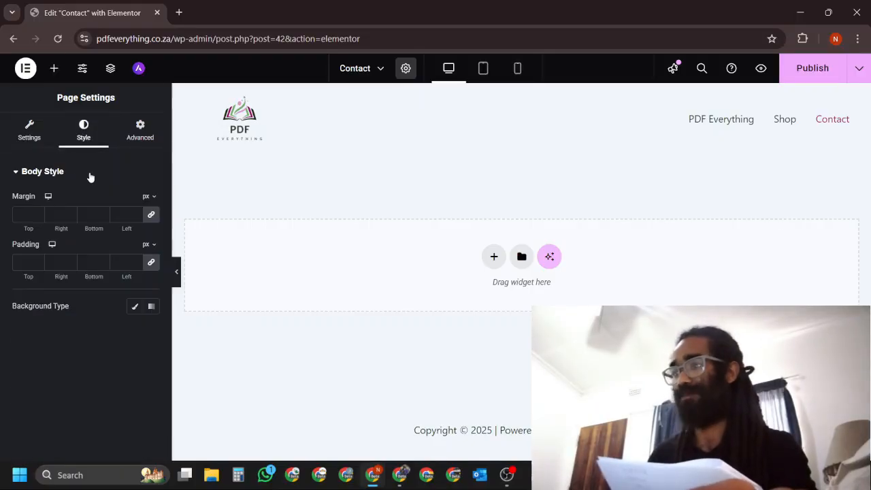
pyautogui.click(135, 309)
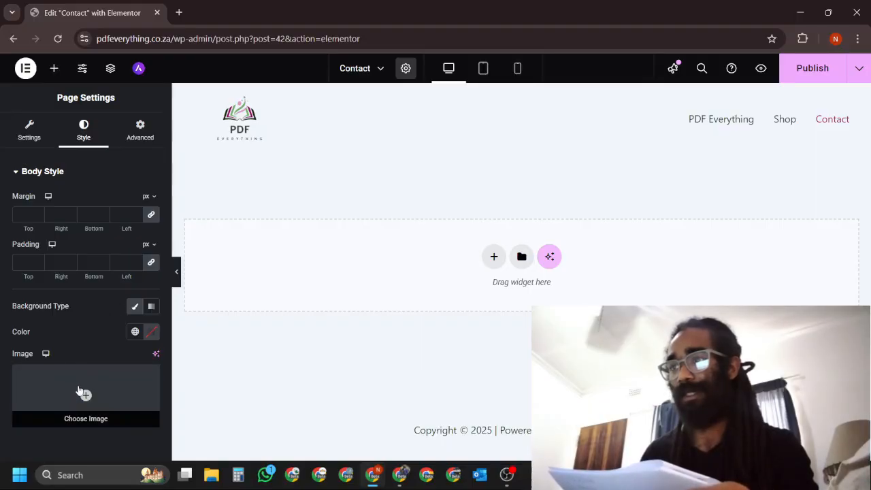
pyautogui.click(80, 390)
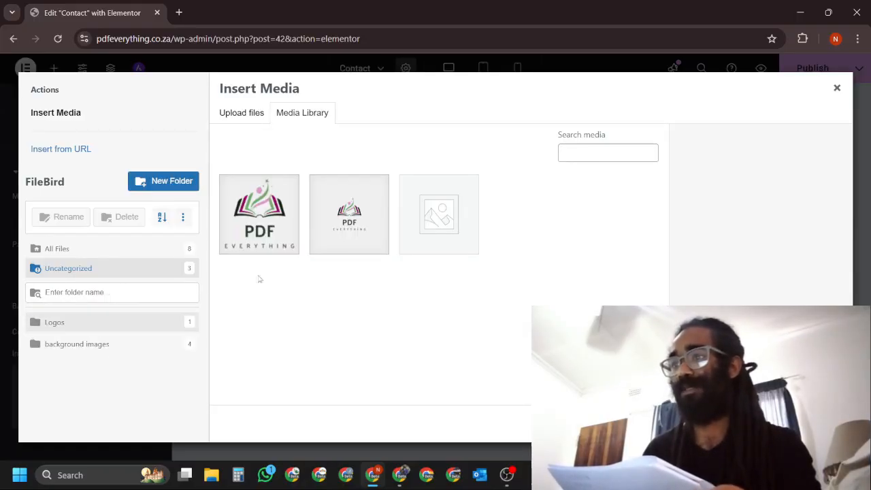
# Insert Contact.png from the background images folder as the page background, with alt text.
pyautogui.click(104, 345)
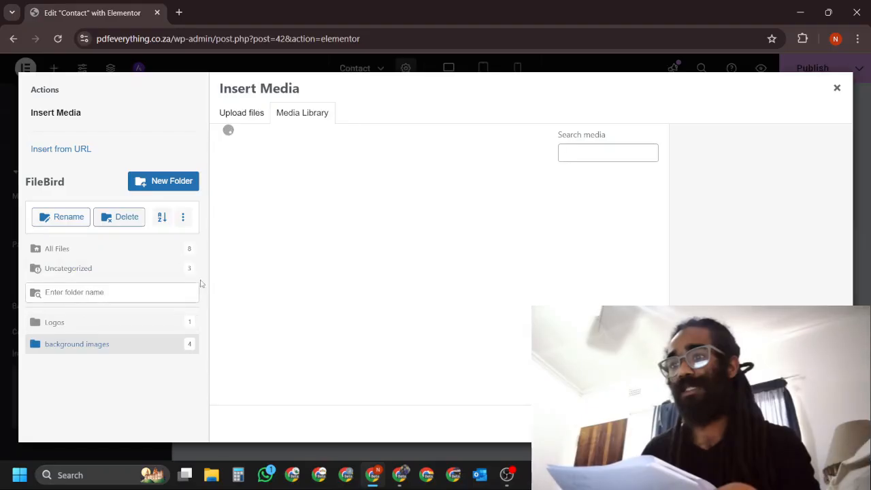
pyautogui.click(453, 227)
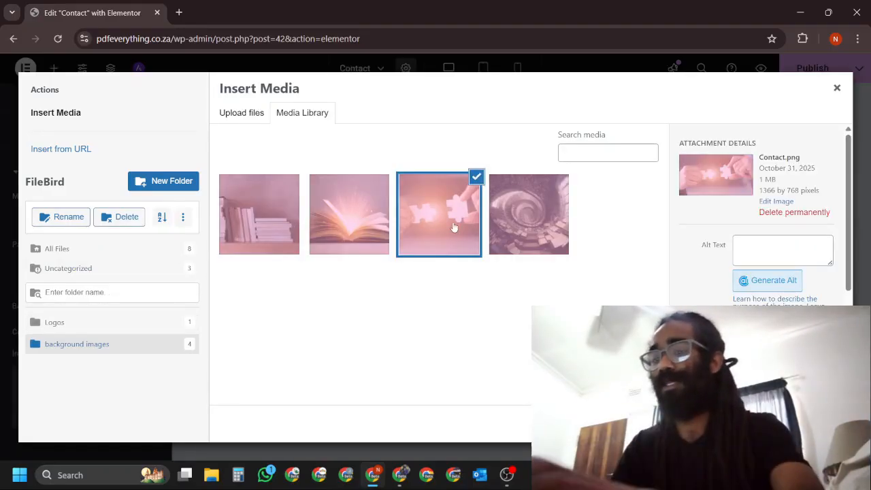
pyautogui.click(782, 243)
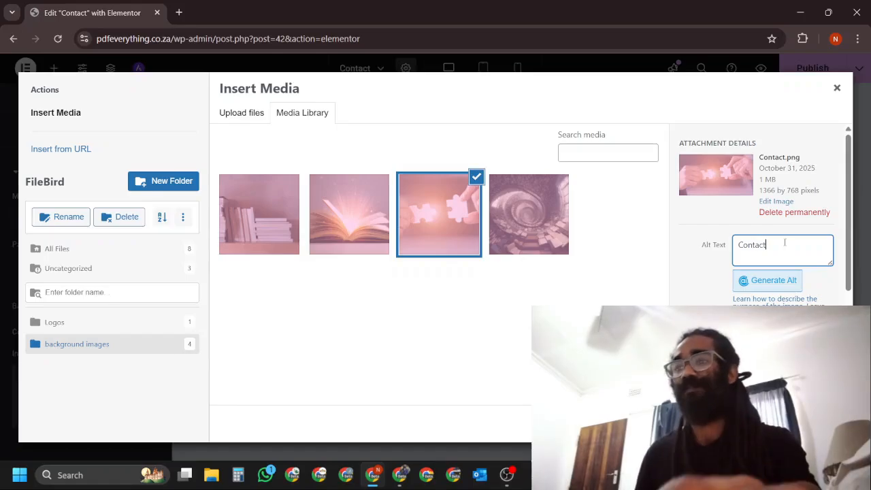
pyautogui.click(809, 423)
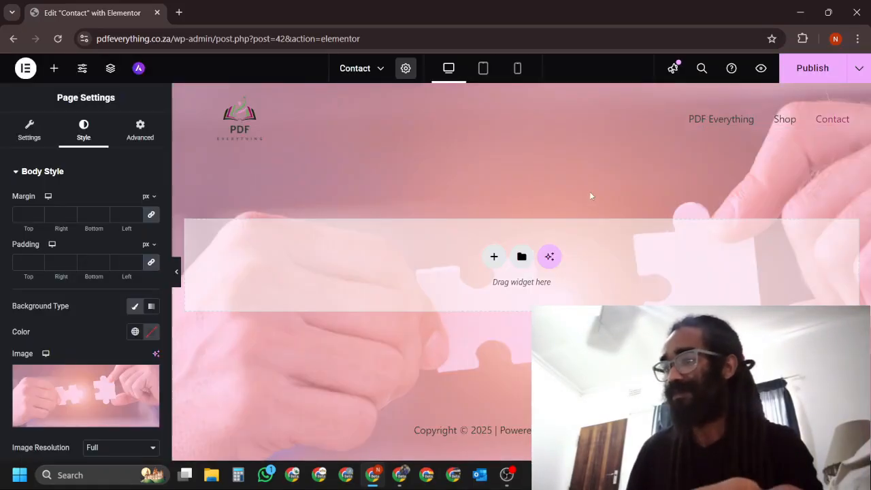
# Set the background position to Center Center, repeat to No-repeat and size to Cover.
pyautogui.scroll(-2, 137, 281)
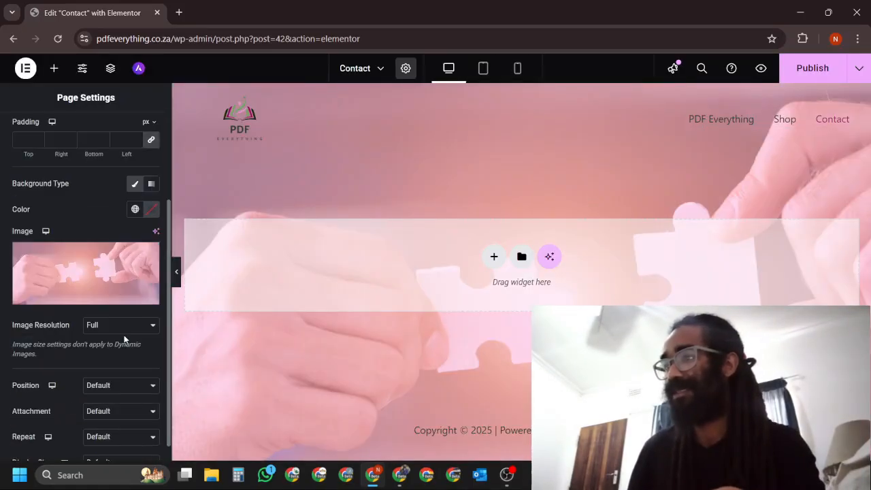
pyautogui.click(124, 384)
pyautogui.click(119, 238)
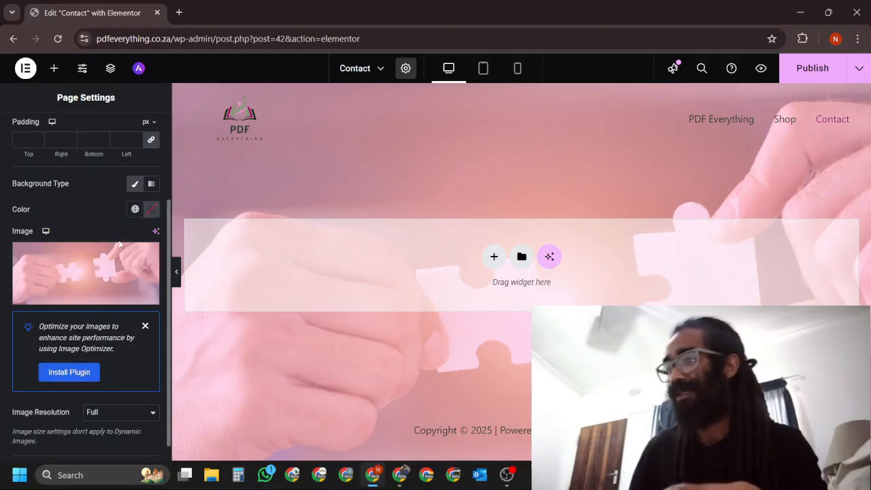
pyautogui.scroll(-1, 130, 386)
pyautogui.scroll(-1, 142, 413)
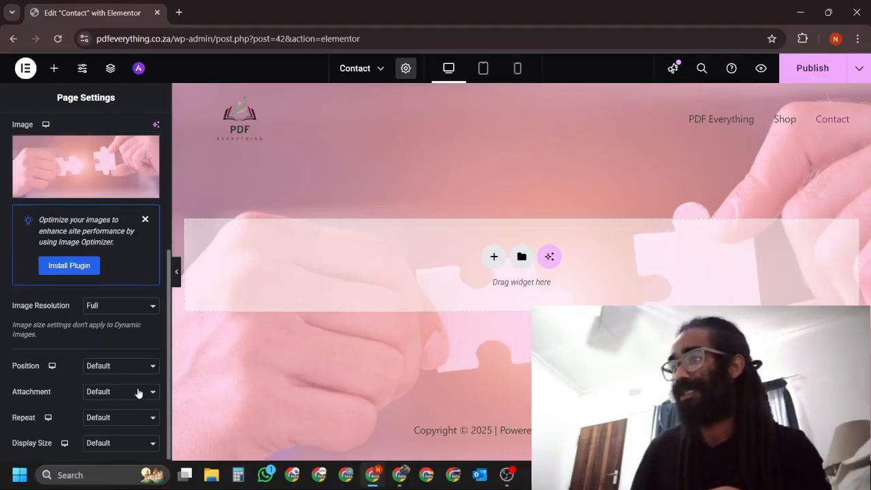
pyautogui.click(146, 373)
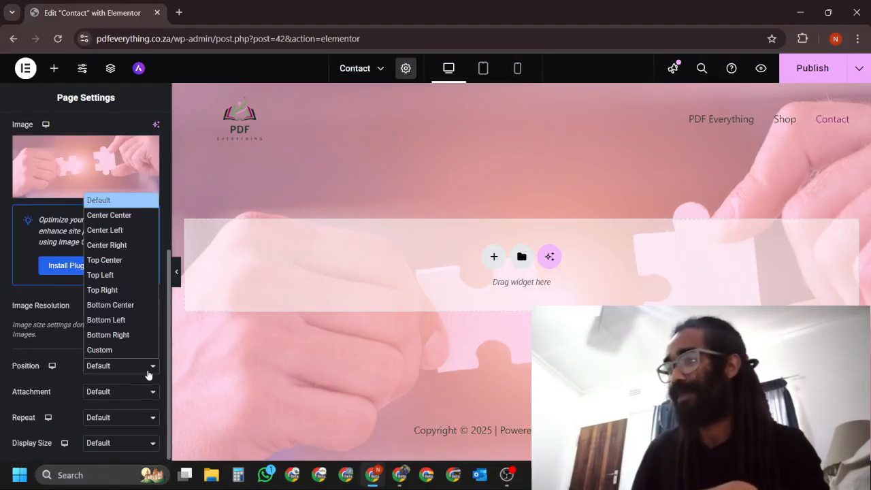
pyautogui.click(122, 215)
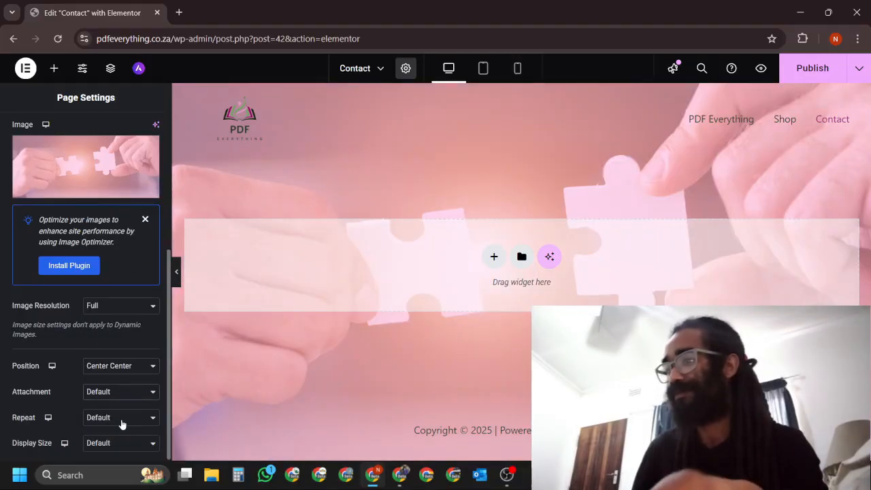
pyautogui.click(122, 425)
pyautogui.click(107, 356)
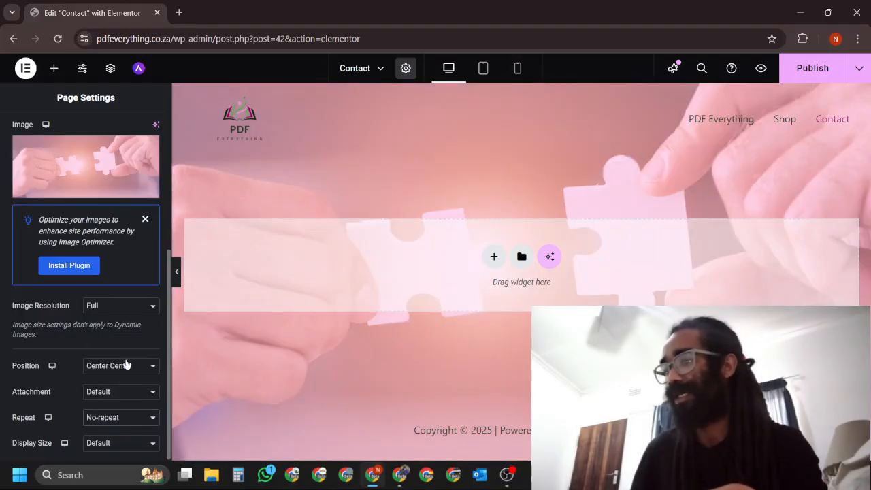
pyautogui.click(143, 446)
pyautogui.click(131, 399)
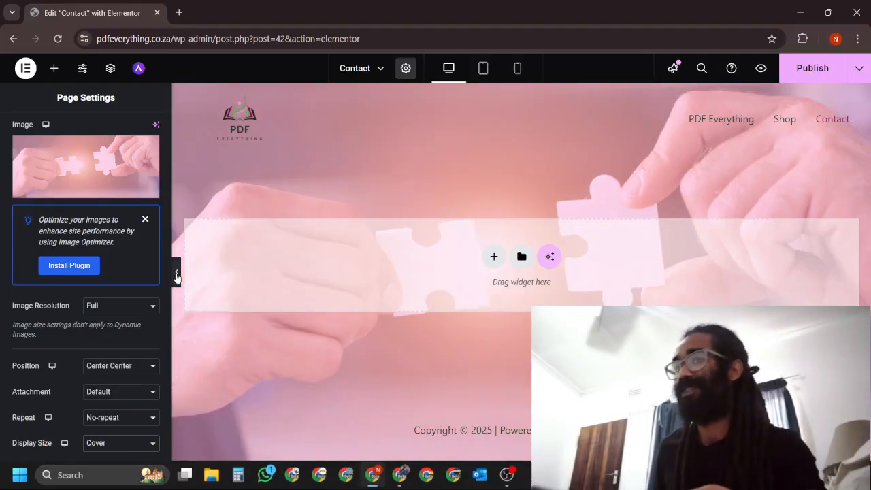
pyautogui.click(54, 68)
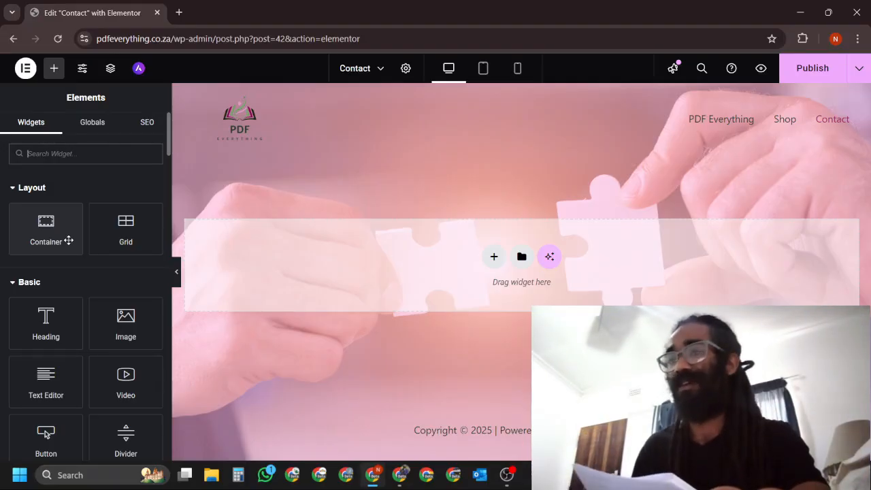
# Add an empty container at the page top and give it a 60 vh minimum height.
pyautogui.moveTo(54, 209); pyautogui.dragTo(452, 221)
pyautogui.moveTo(435, 141); pyautogui.dragTo(435, 143)
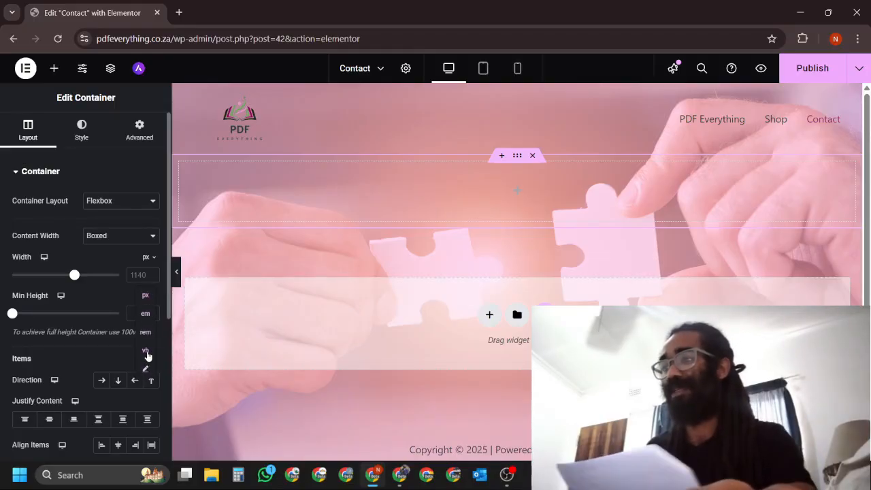
pyautogui.click(145, 350)
pyautogui.click(141, 318)
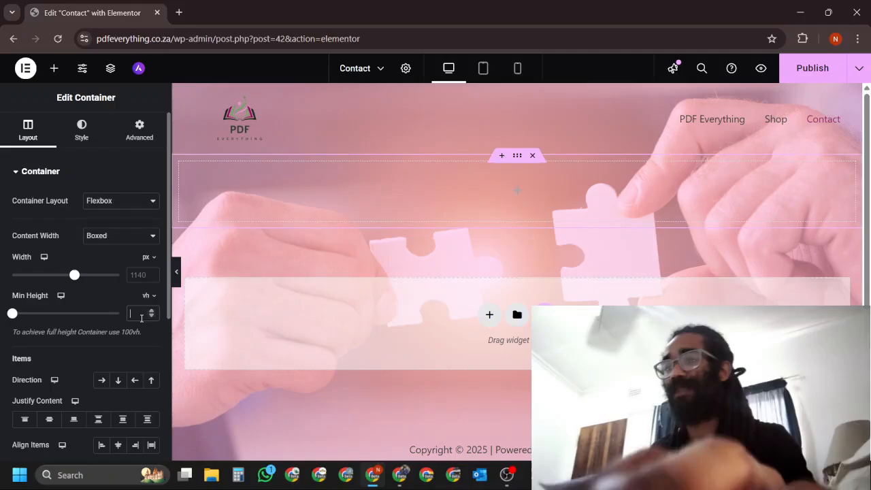
pyautogui.write('6')
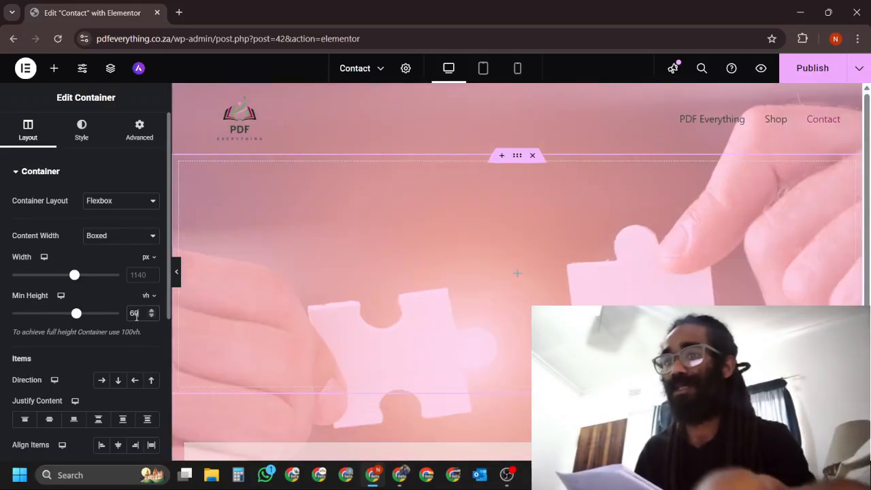
pyautogui.write('0')
pyautogui.click(175, 273)
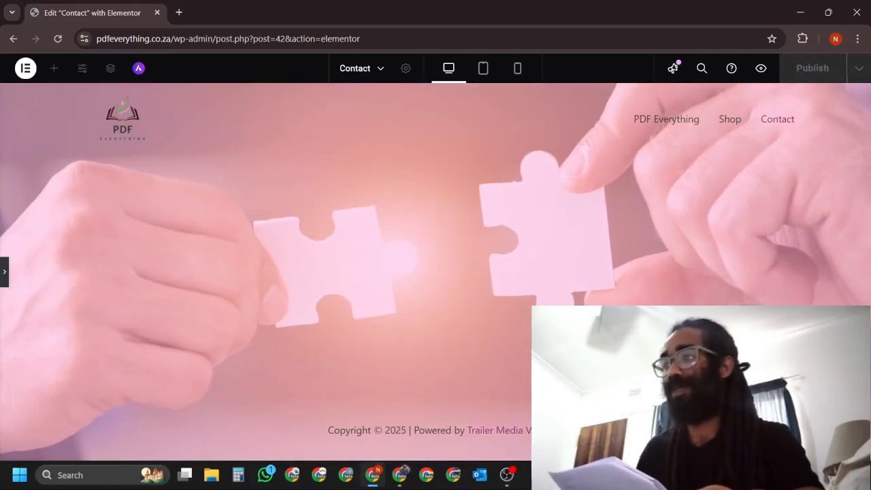
pyautogui.click(4, 270)
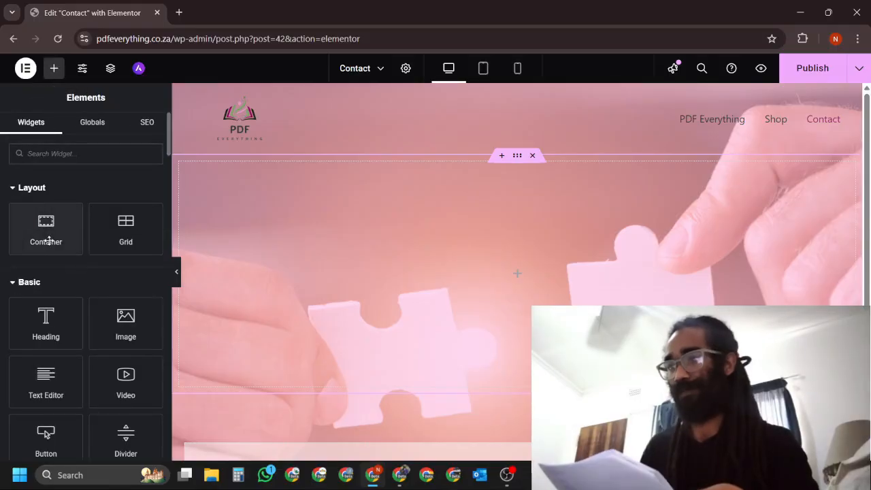
# Add a container holding a grid set to 2 columns and 1 row.
pyautogui.moveTo(48, 238); pyautogui.dragTo(185, 175)
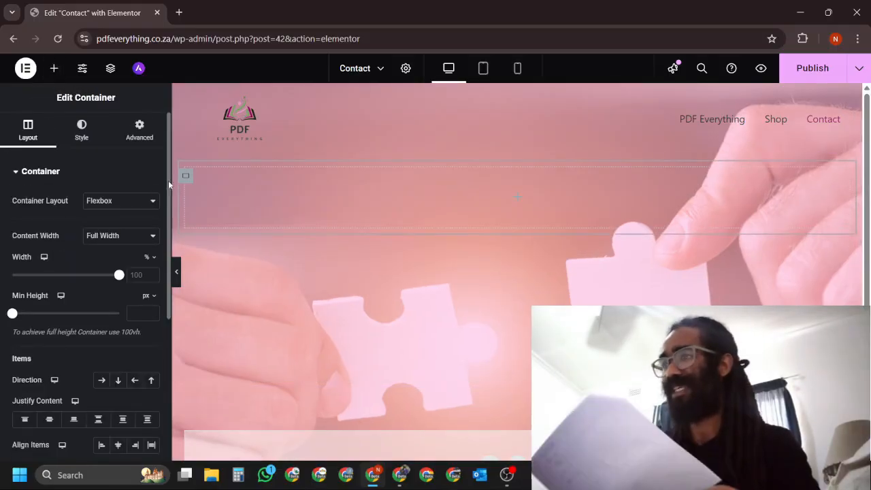
pyautogui.click(58, 72)
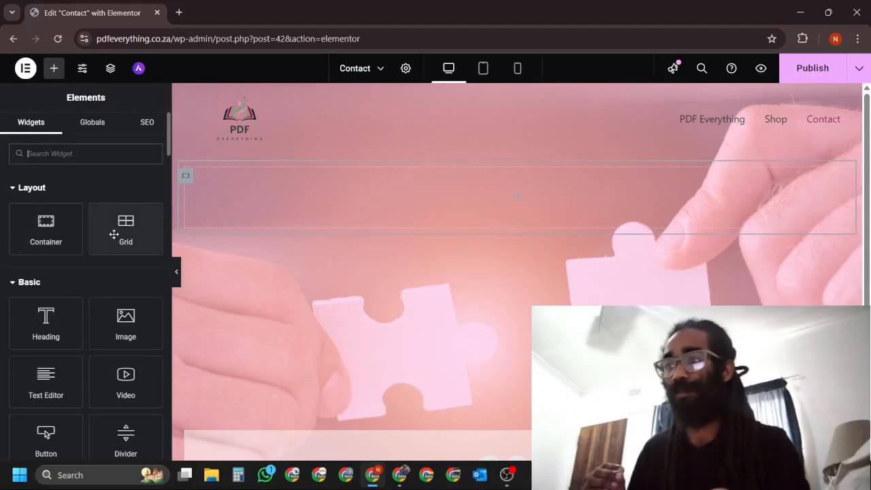
pyautogui.moveTo(114, 234); pyautogui.dragTo(379, 193)
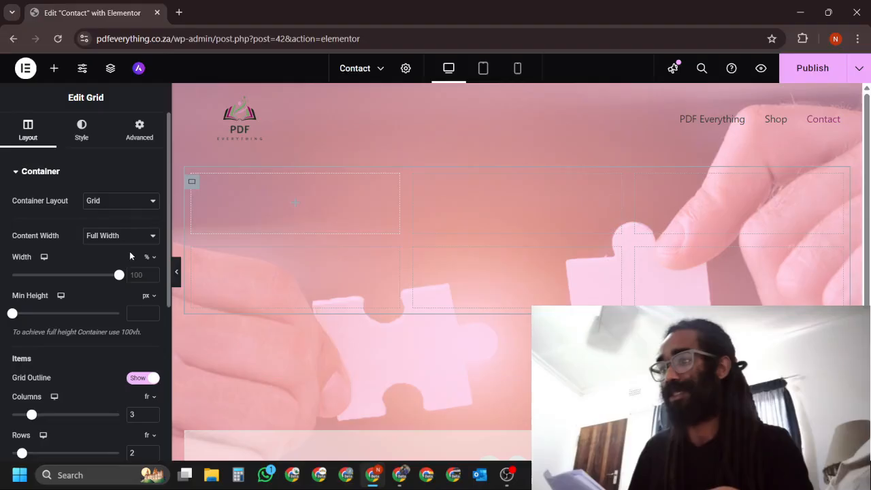
pyautogui.scroll(-3, 129, 272)
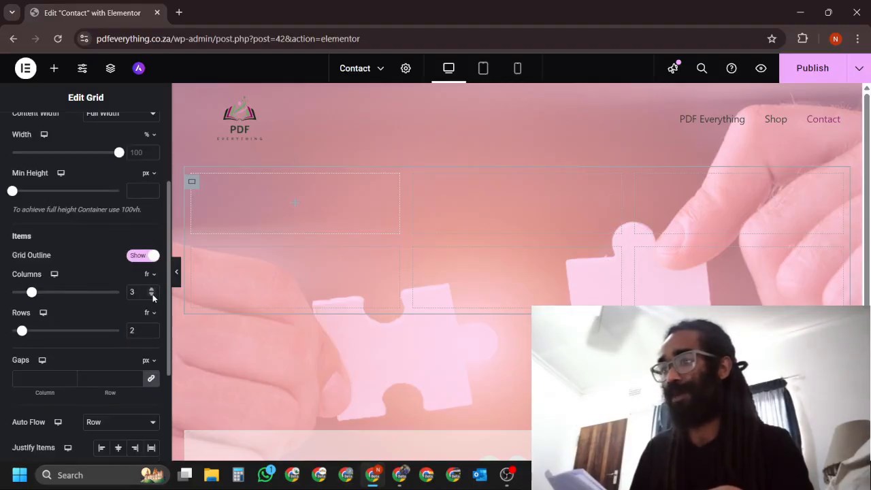
pyautogui.click(151, 295)
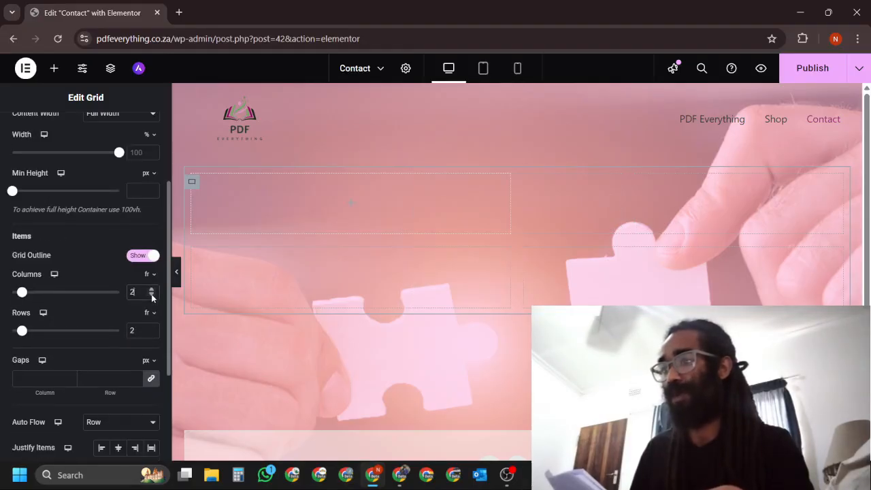
pyautogui.click(152, 333)
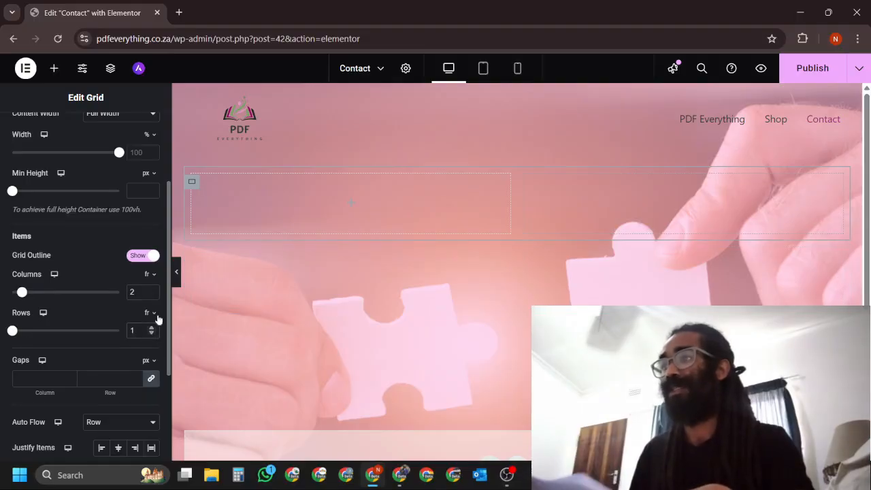
# Check the Grid in the structure navigator and drop a container into its left cell.
pyautogui.click(111, 68)
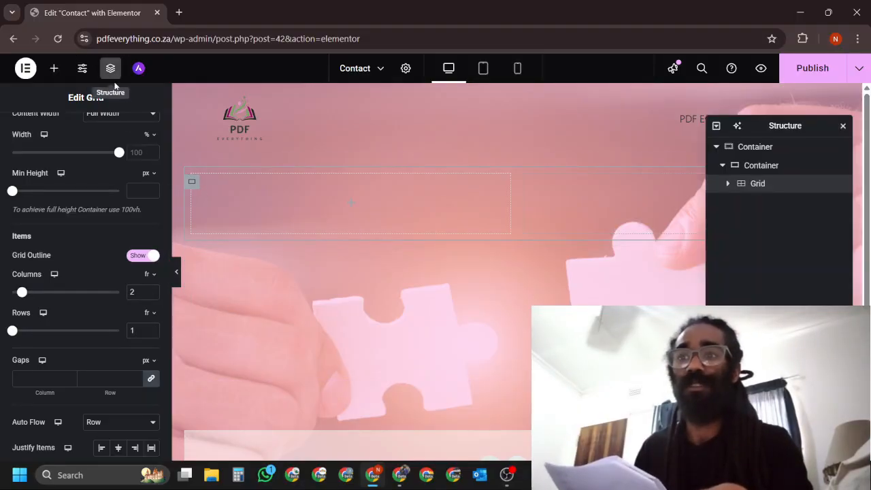
pyautogui.click(727, 185)
pyautogui.click(727, 184)
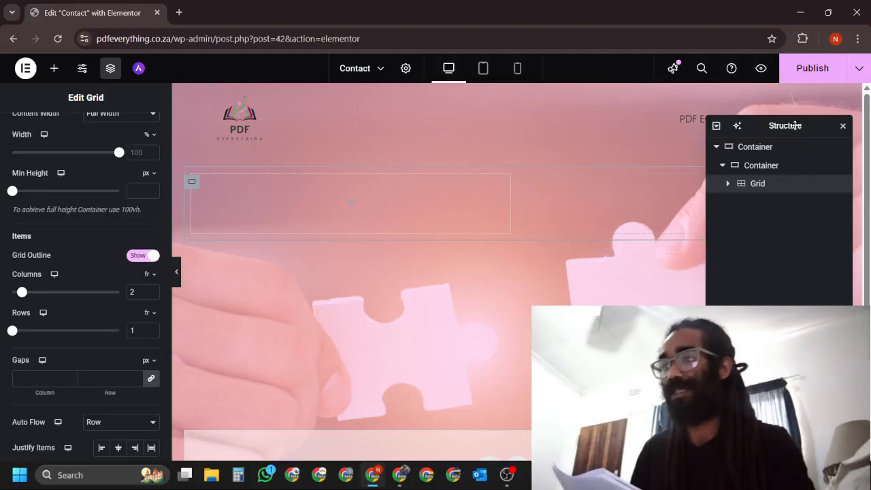
pyautogui.click(842, 128)
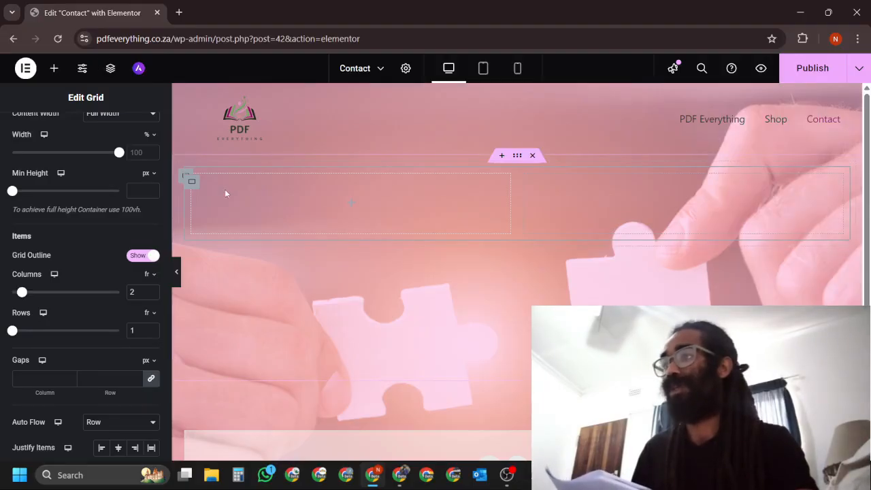
pyautogui.click(53, 68)
pyautogui.moveTo(68, 213); pyautogui.dragTo(336, 204)
pyautogui.moveTo(286, 192); pyautogui.dragTo(285, 192)
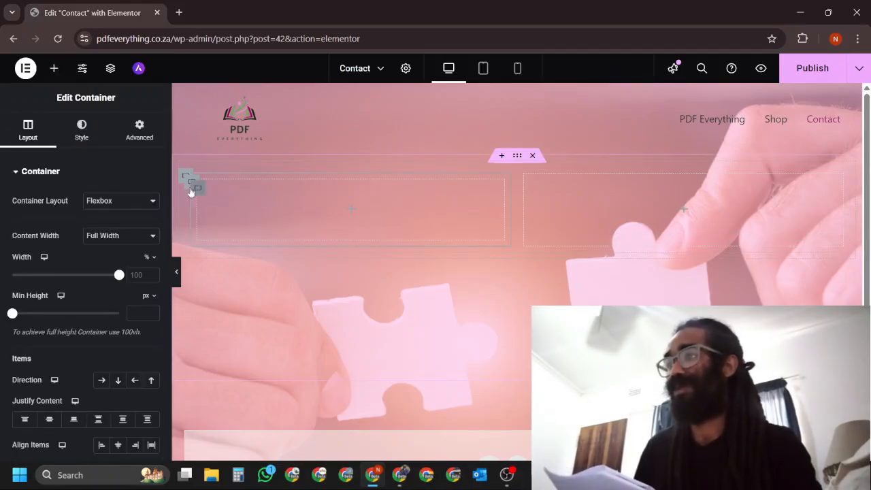
# Add a Heading and a Text Editor paragraph to the left cell's container.
pyautogui.click(51, 70)
pyautogui.moveTo(48, 306); pyautogui.dragTo(375, 208)
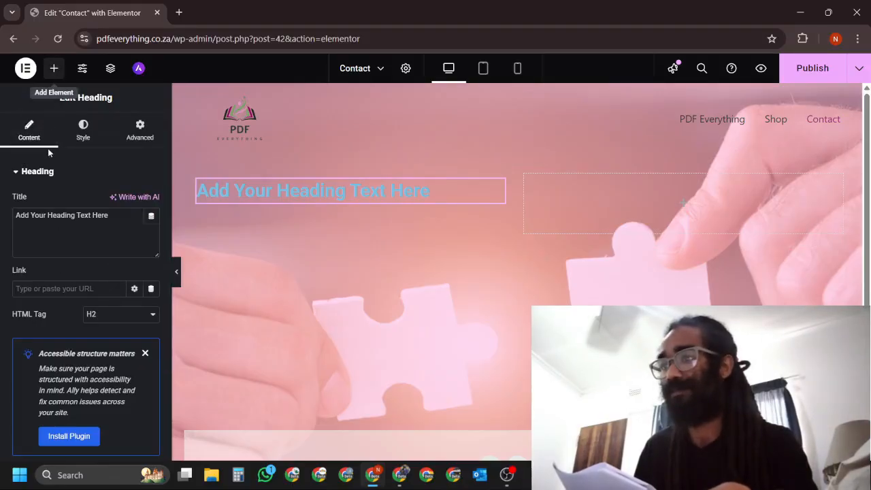
pyautogui.click(54, 68)
pyautogui.moveTo(45, 384); pyautogui.dragTo(369, 206)
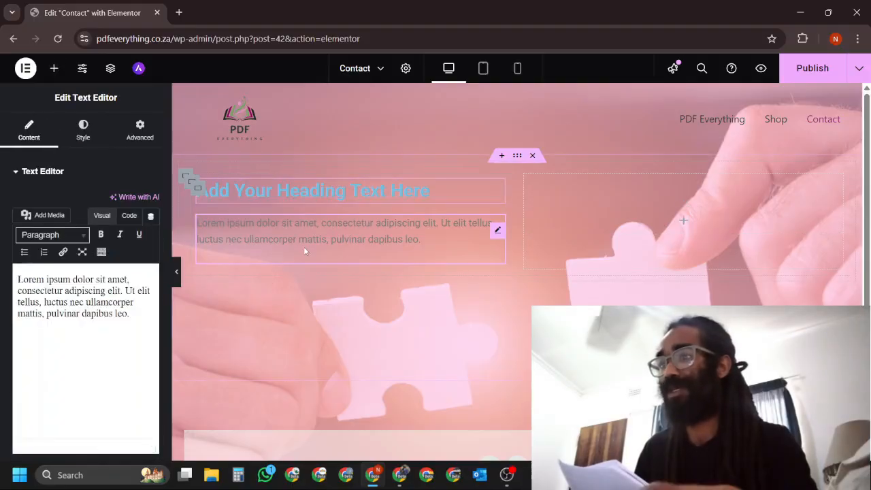
pyautogui.click(200, 211)
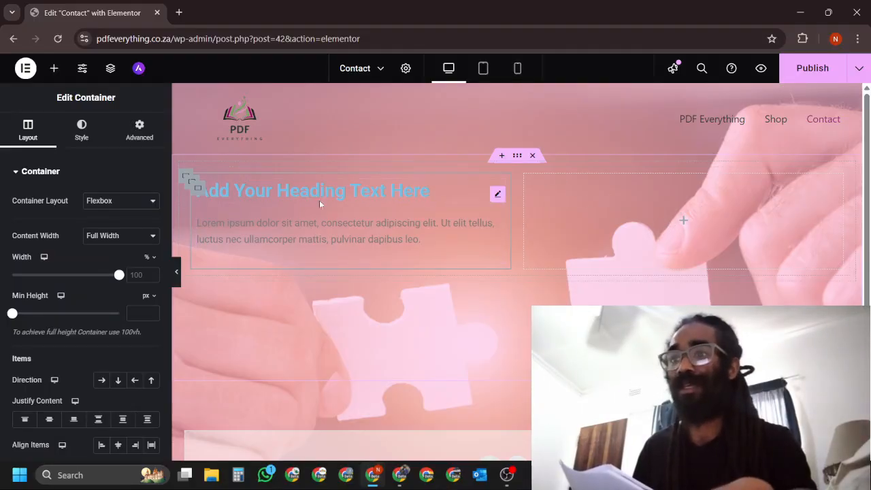
pyautogui.click(193, 184)
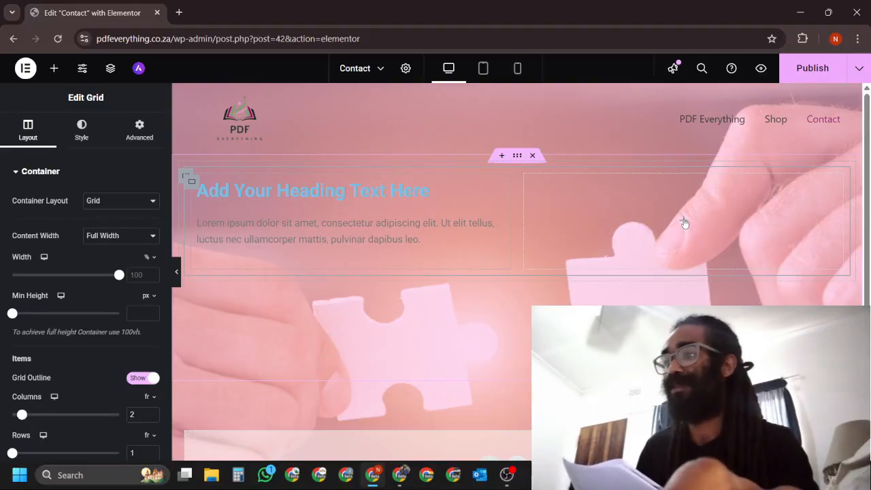
pyautogui.click(684, 223)
# Drag the Pro Form widget into the grid's right cell and inspect the surrounding containers.
pyautogui.scroll(-4, 75, 337)
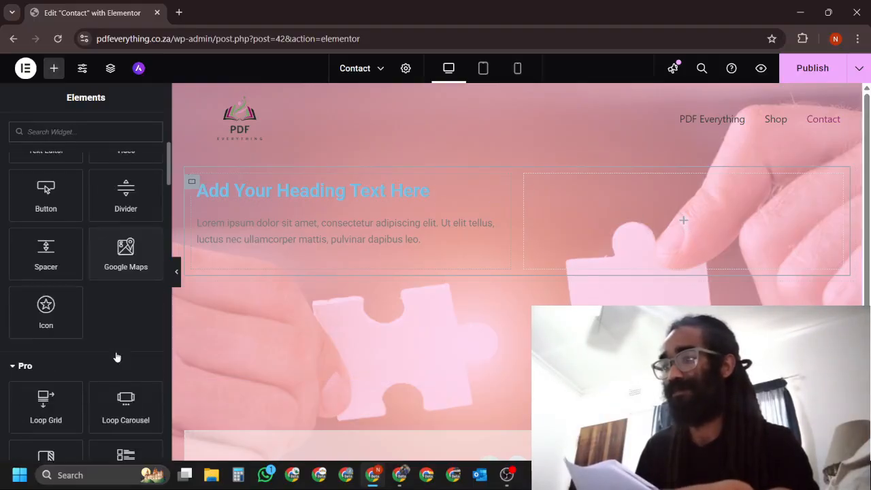
pyautogui.scroll(-4, 117, 357)
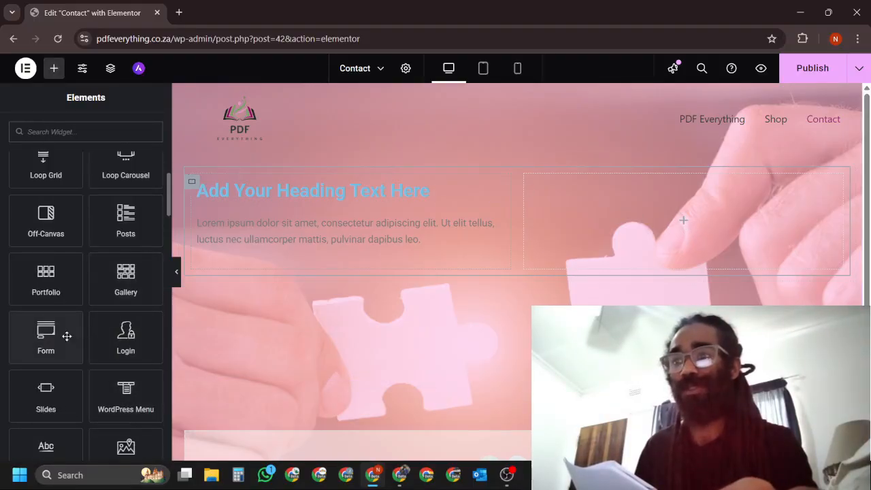
pyautogui.moveTo(67, 335); pyautogui.dragTo(689, 223)
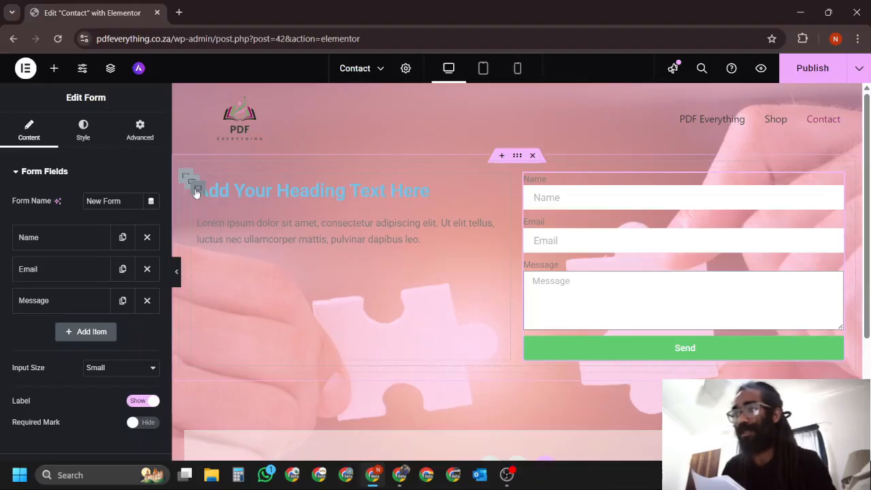
pyautogui.click(196, 192)
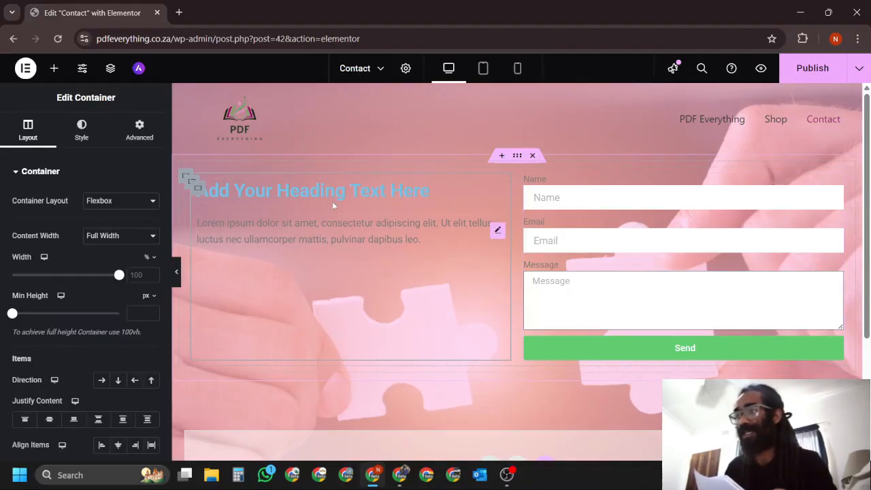
pyautogui.click(195, 182)
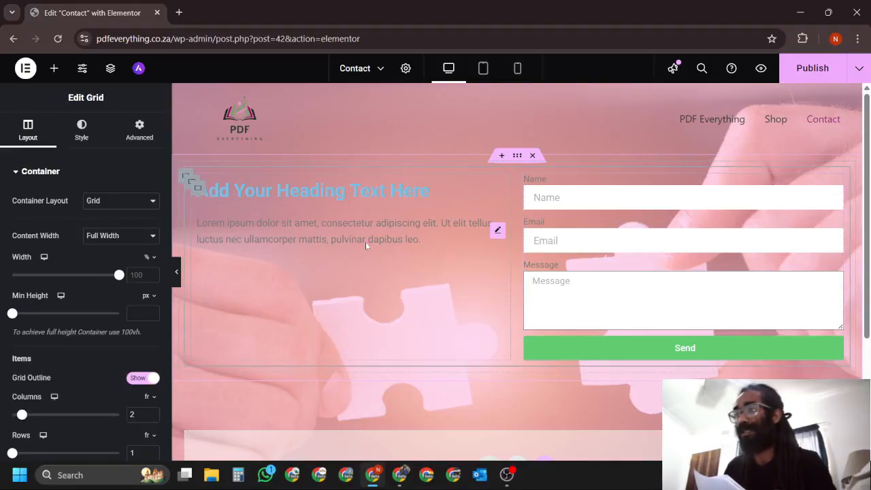
pyautogui.click(186, 176)
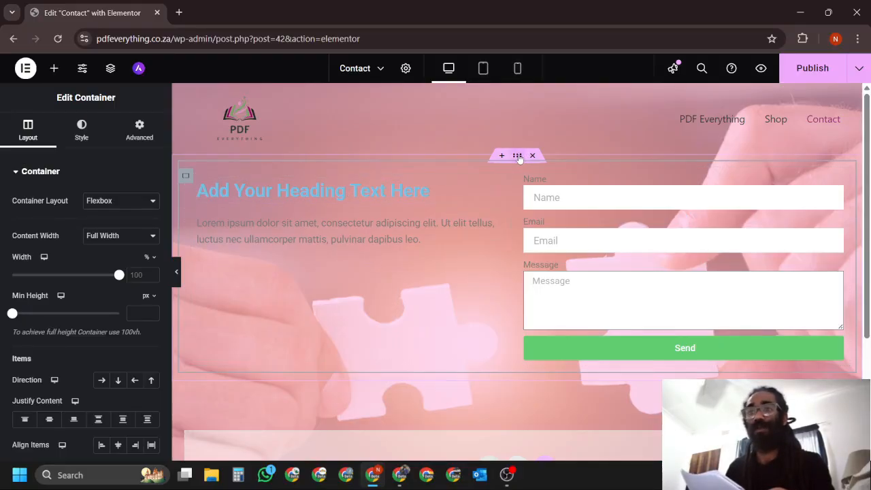
# Step through the containers and Form in the Structure tree, ending on the Grid's settings.
pyautogui.click(110, 68)
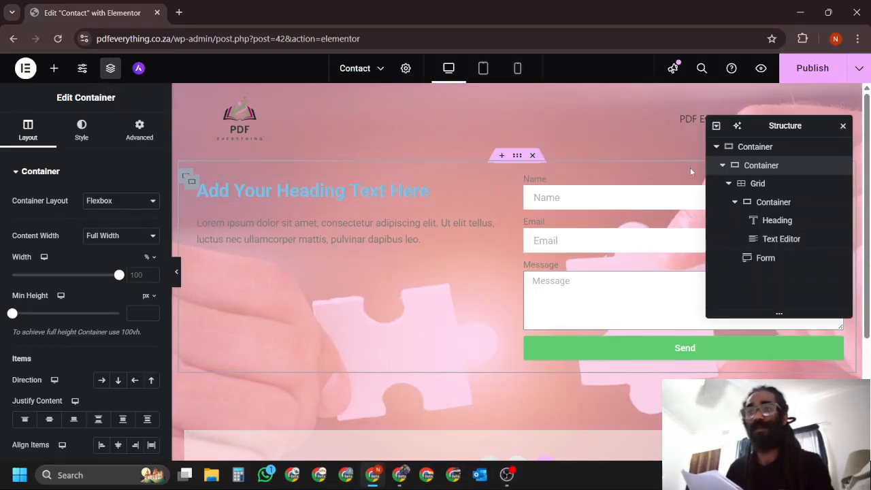
pyautogui.click(747, 147)
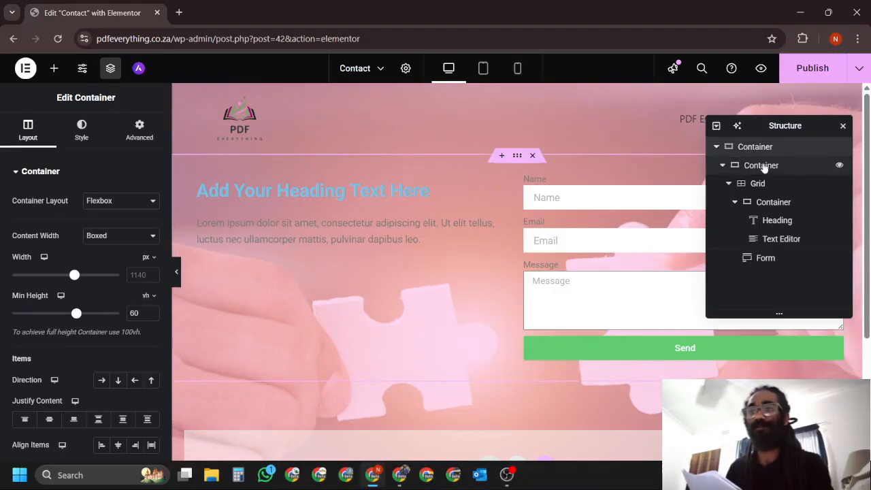
pyautogui.click(756, 166)
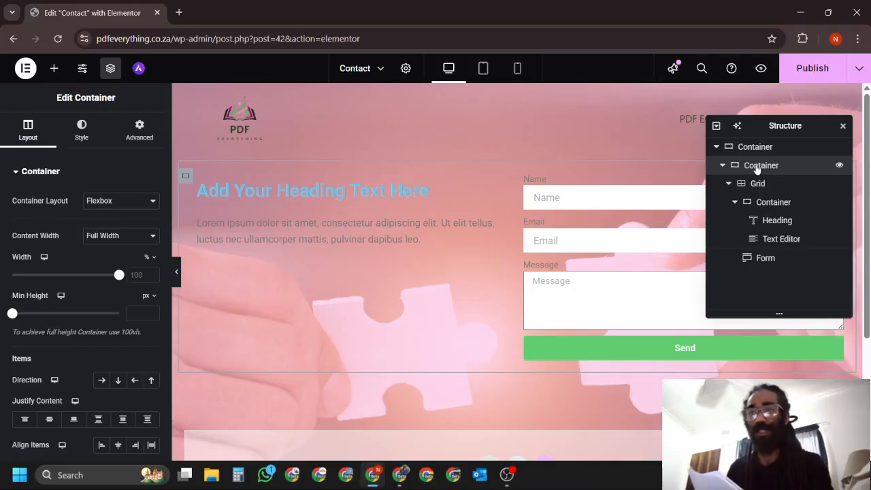
pyautogui.click(769, 152)
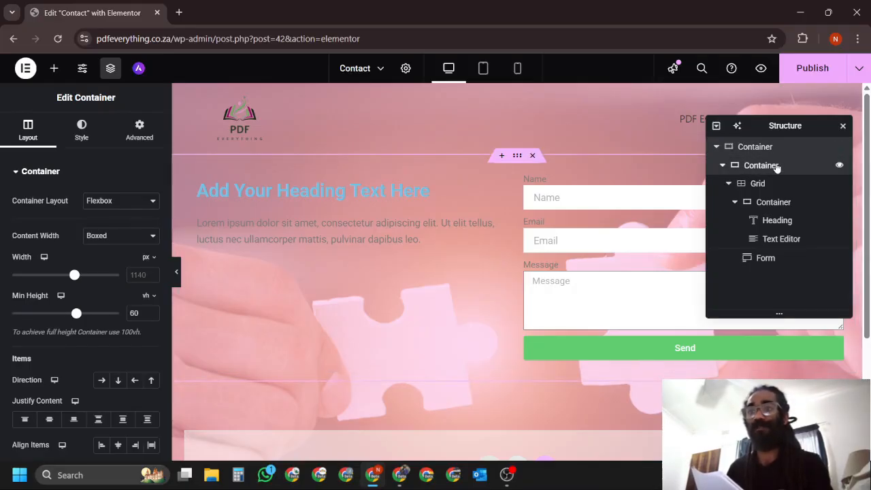
pyautogui.click(776, 167)
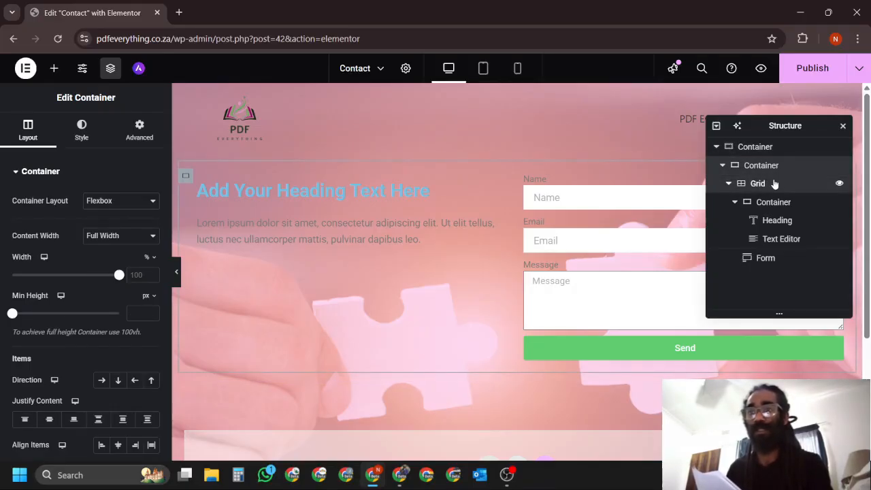
pyautogui.click(765, 184)
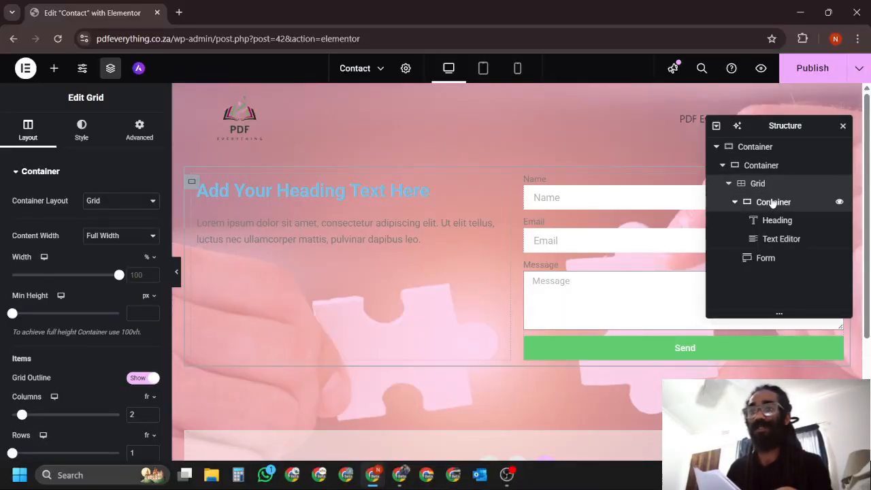
pyautogui.click(773, 202)
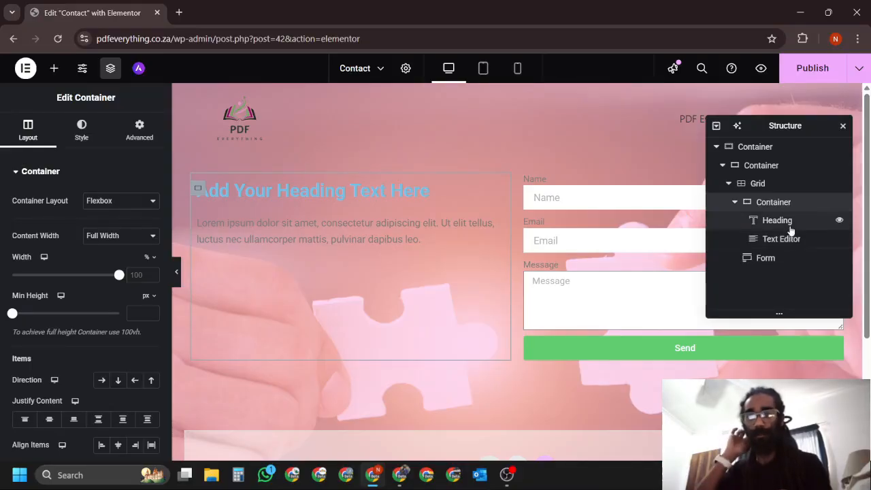
pyautogui.click(734, 203)
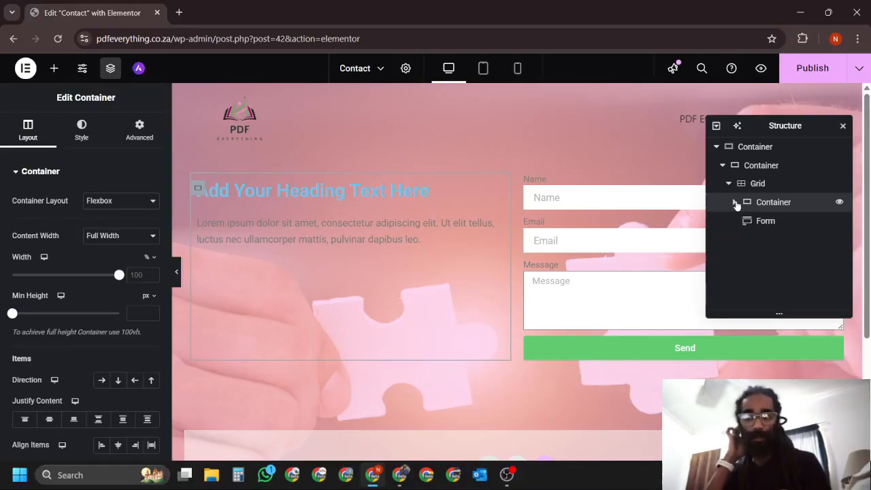
pyautogui.click(769, 224)
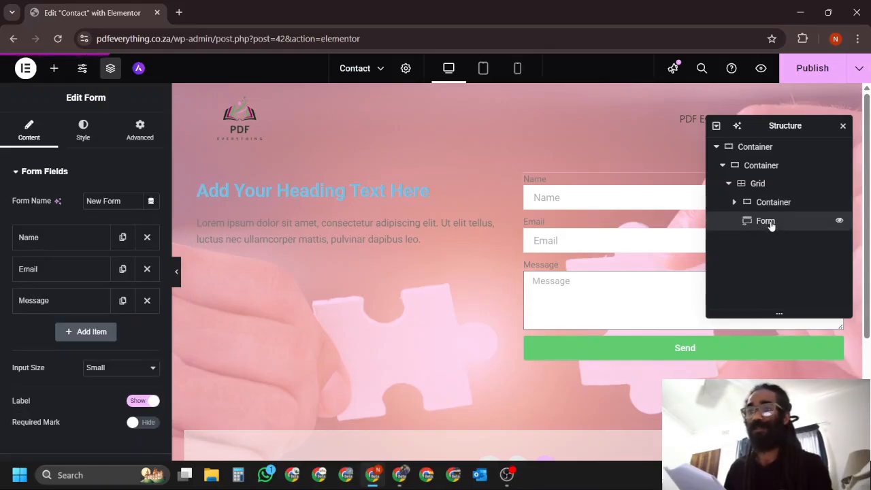
pyautogui.click(758, 185)
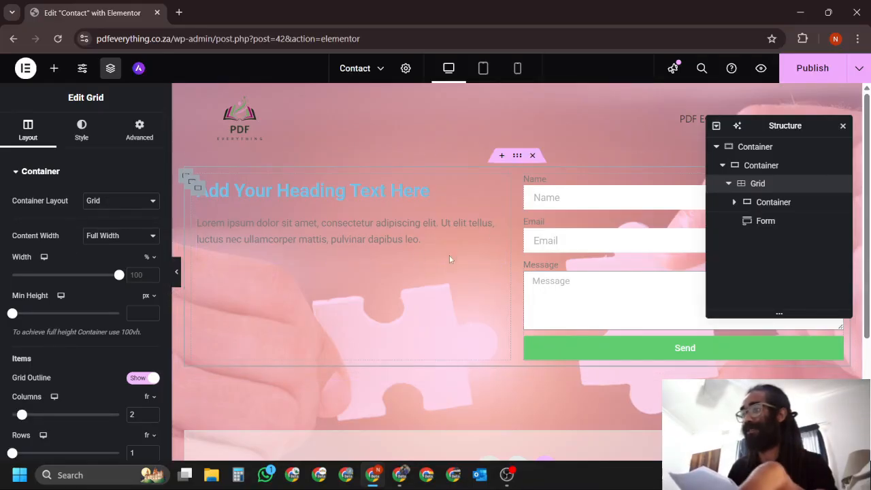
# Set the grid's Justify Items and Align Items to Center so the text sits mid-cell.
pyautogui.scroll(-4, 102, 314)
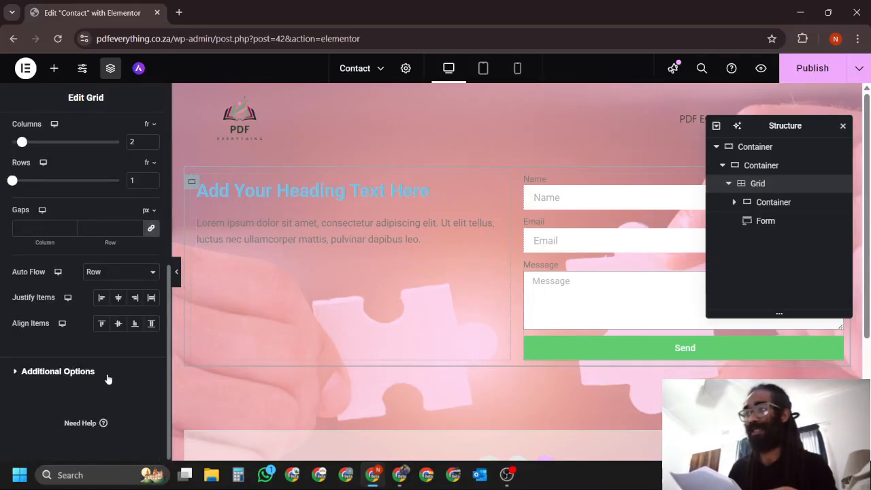
pyautogui.click(118, 300)
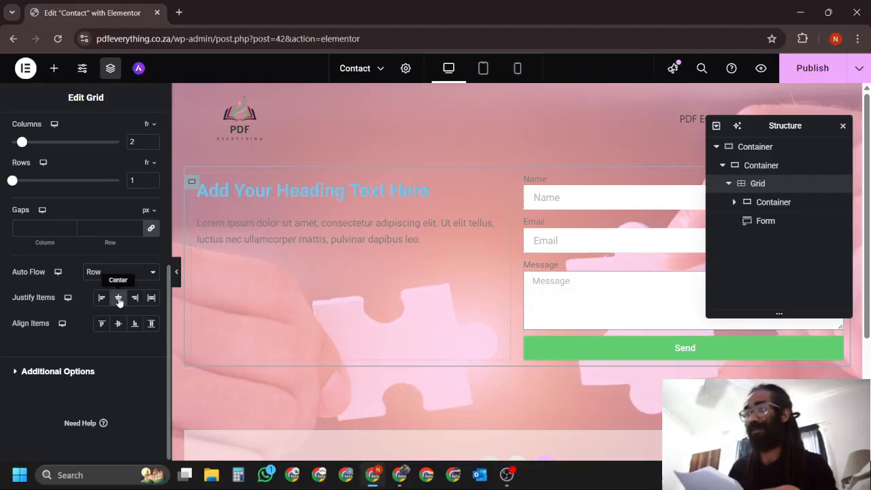
pyautogui.click(117, 324)
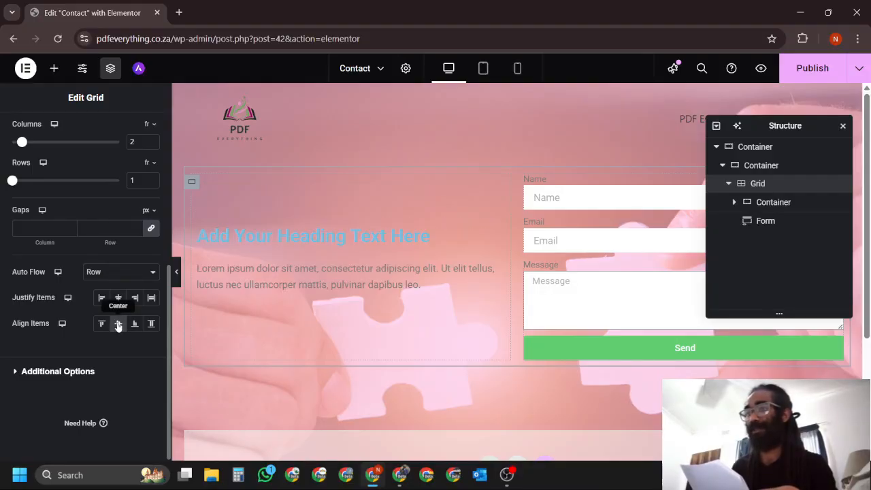
pyautogui.click(117, 323)
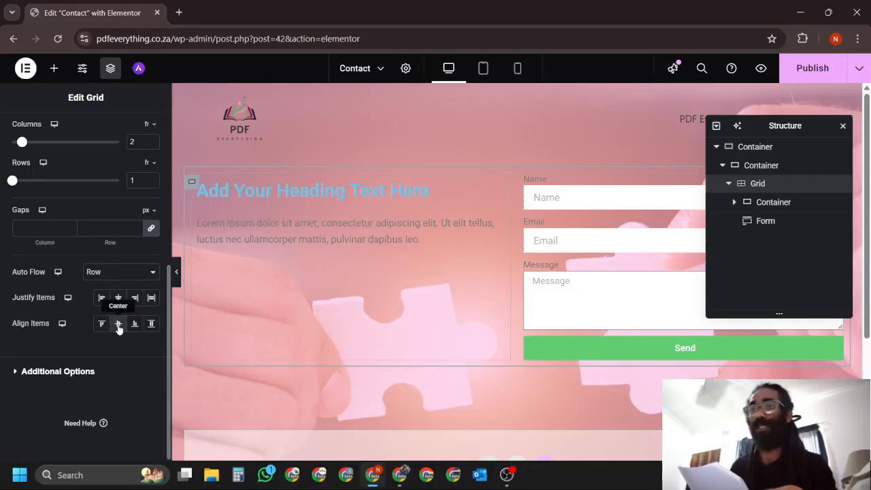
pyautogui.click(764, 167)
pyautogui.scroll(-1, 96, 286)
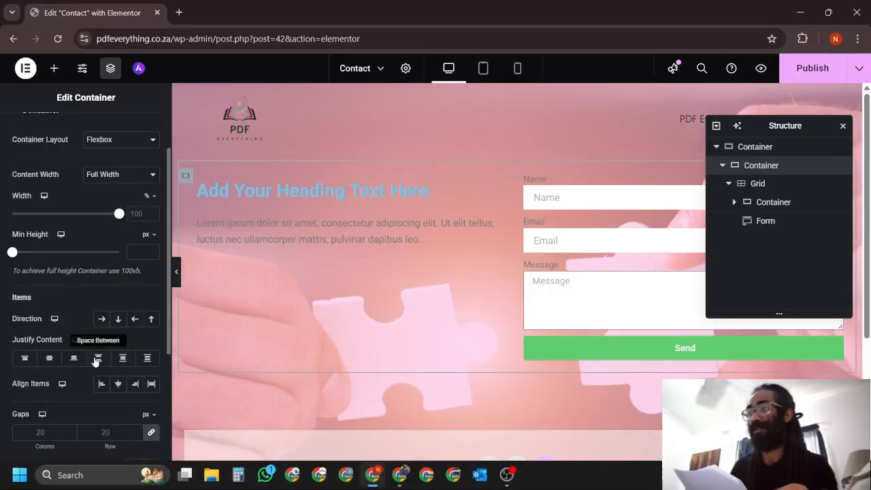
pyautogui.click(118, 385)
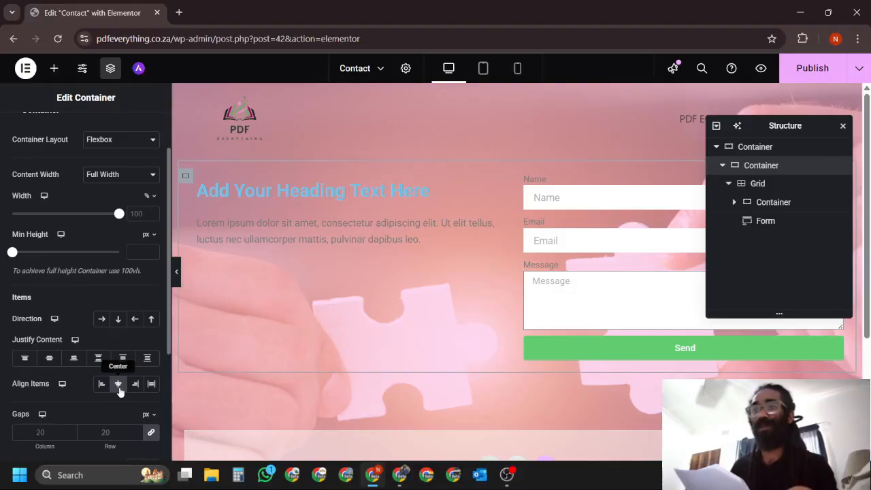
pyautogui.click(747, 192)
pyautogui.scroll(-3, 123, 347)
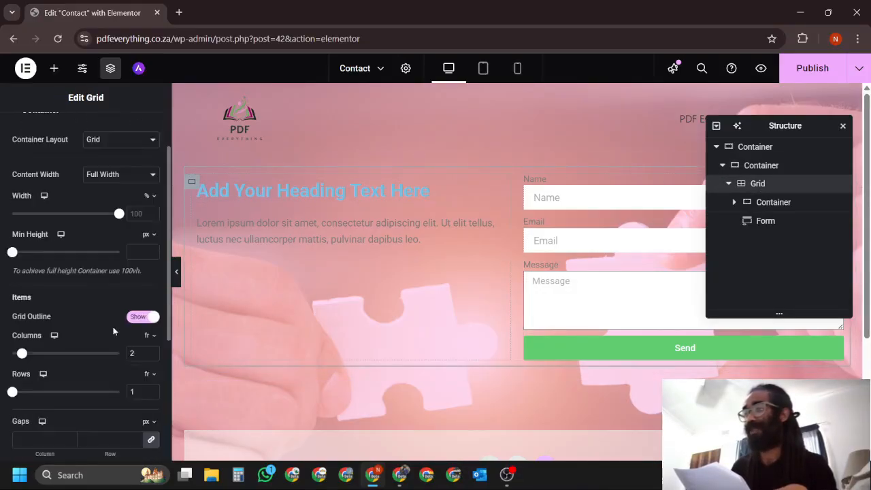
pyautogui.click(118, 412)
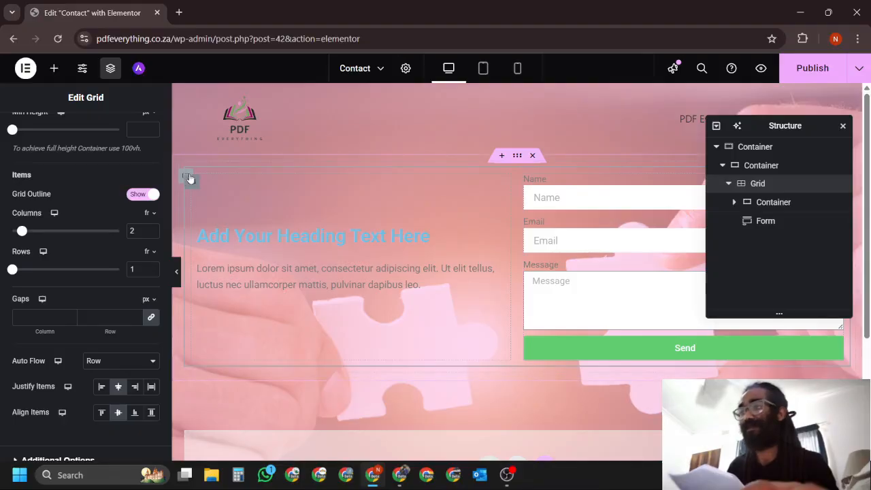
# Replace the placeholder contact heading with 'Need a PDF? Contact us Directly!'.
pyautogui.click(497, 240)
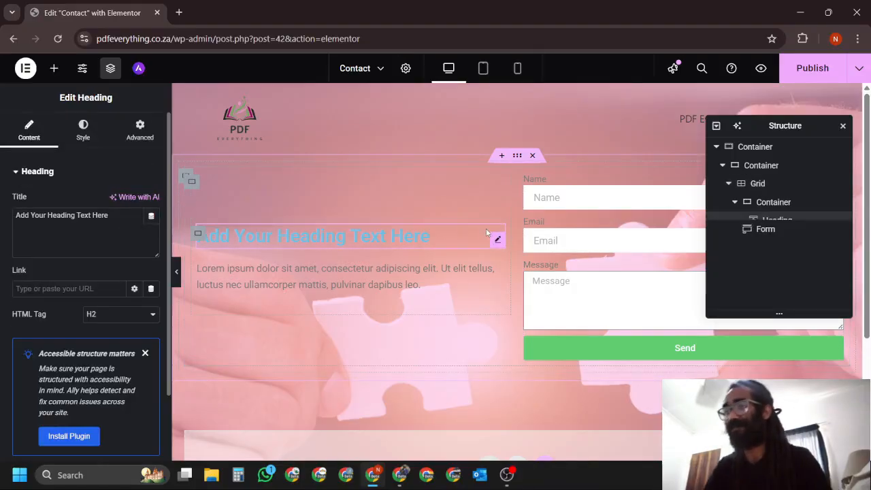
pyautogui.moveTo(112, 222); pyautogui.dragTo(5, 223)
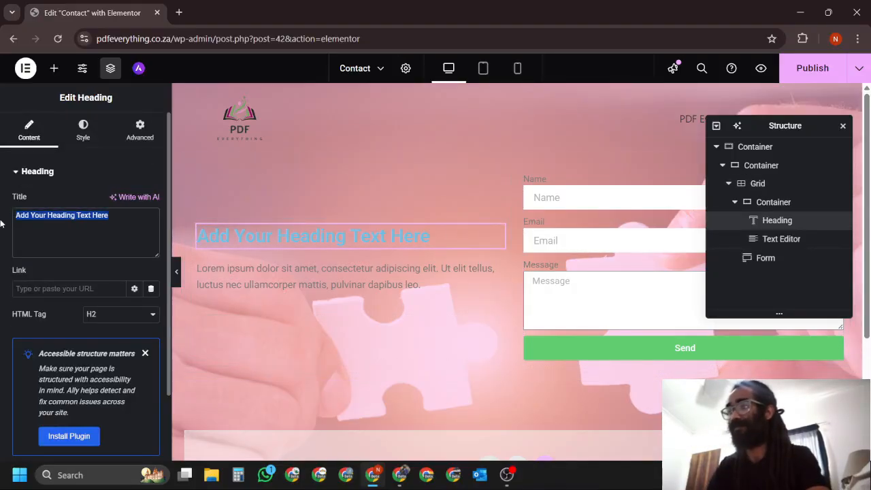
pyautogui.write('C')
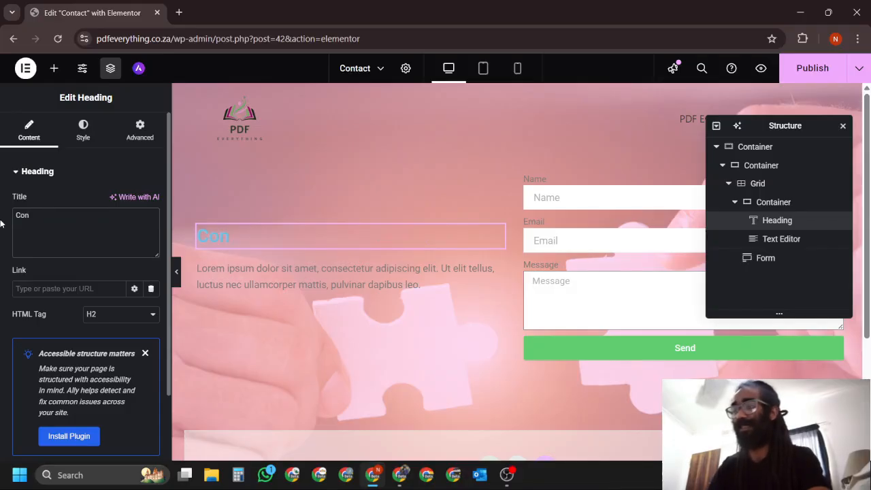
pyautogui.press('BackSpace')
pyautogui.write('N')
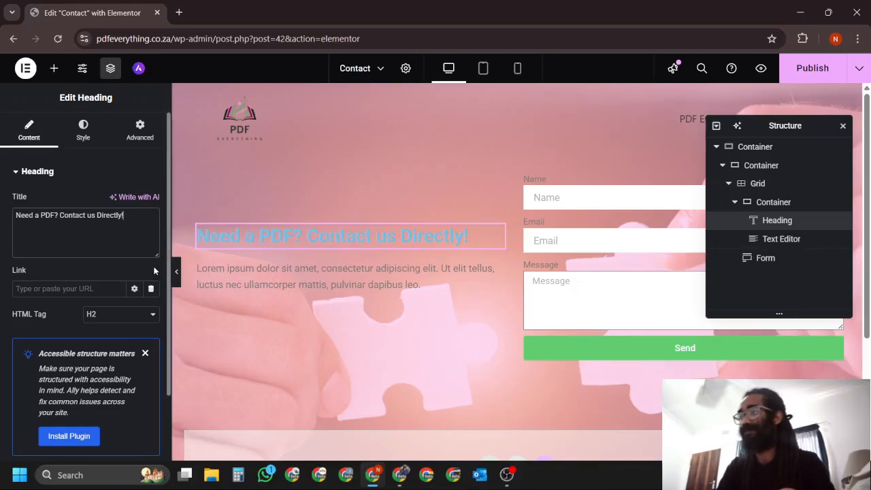
pyautogui.click(497, 277)
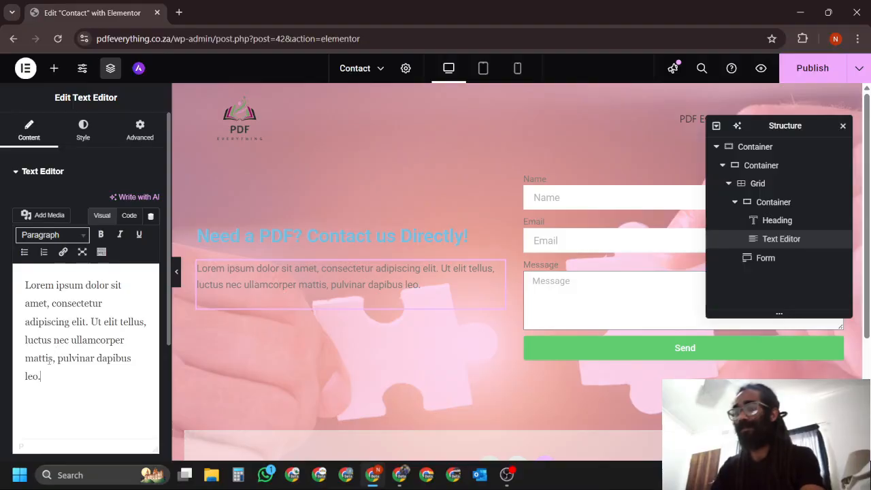
# Replace the lorem ipsum paragraph with 'If you wish to see a specific collection of PDF's please get in contact with us...'.
pyautogui.moveTo(42, 375); pyautogui.dragTo(23, 279)
pyautogui.write('If you wish ')
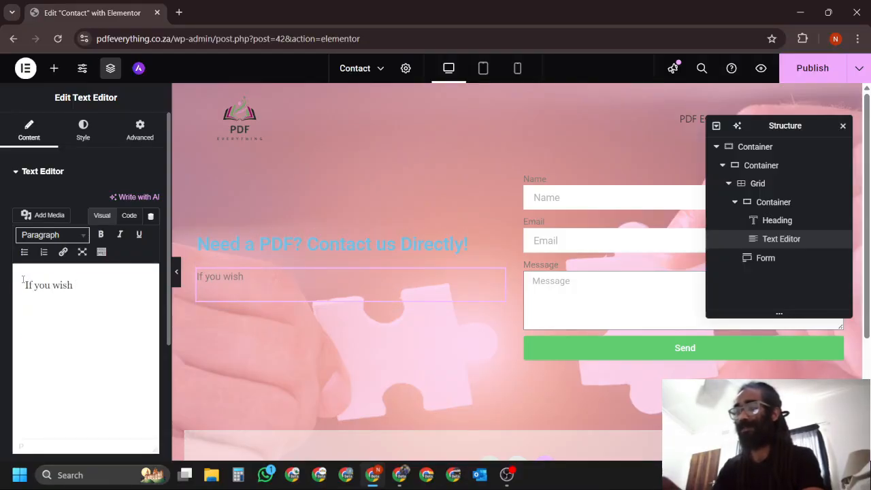
pyautogui.write('to see a spe')
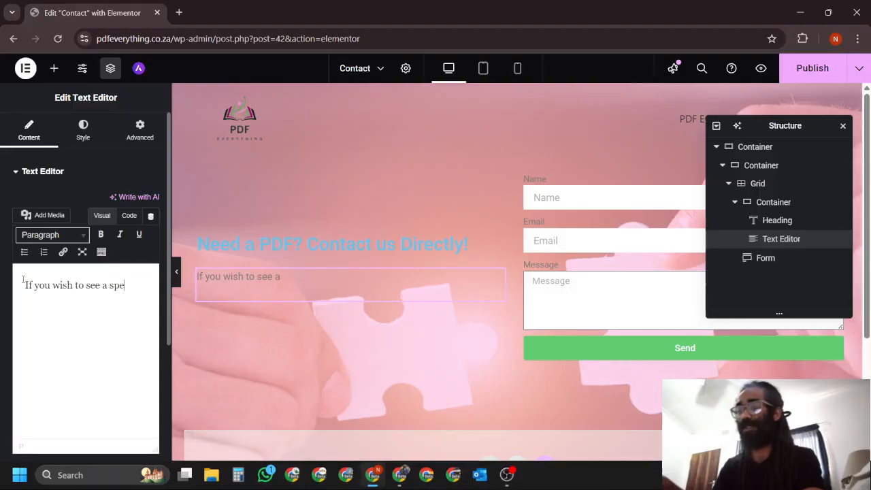
pyautogui.write('cific coll')
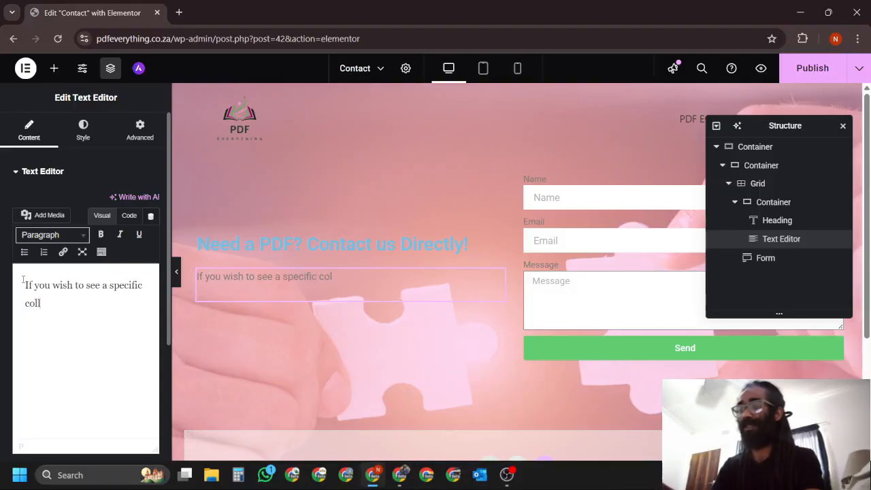
pyautogui.write('ection of PD')
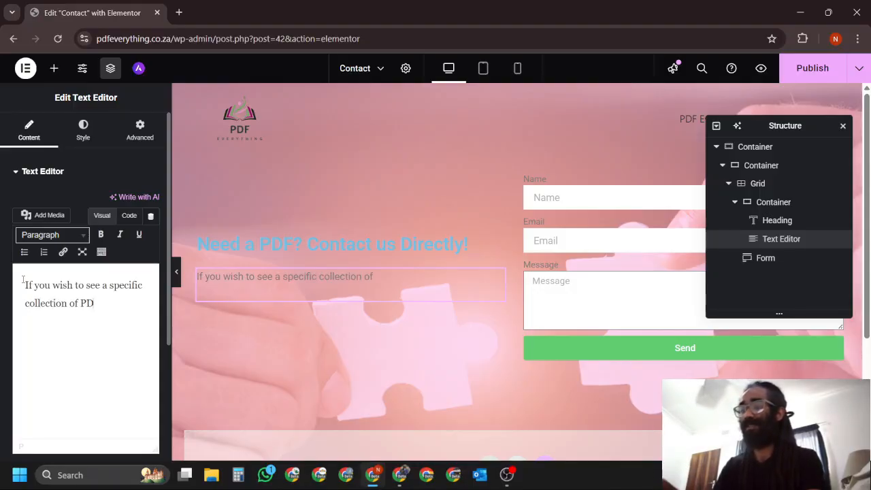
pyautogui.write("F's pleas")
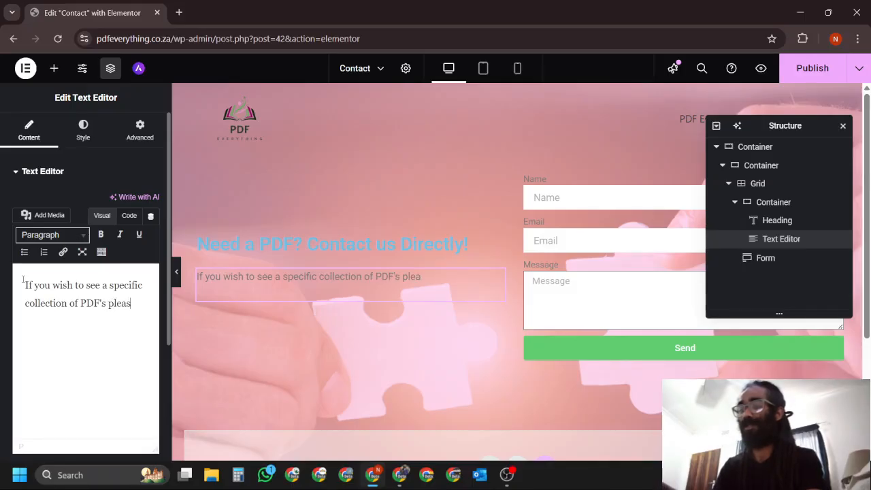
pyautogui.write('e get in con')
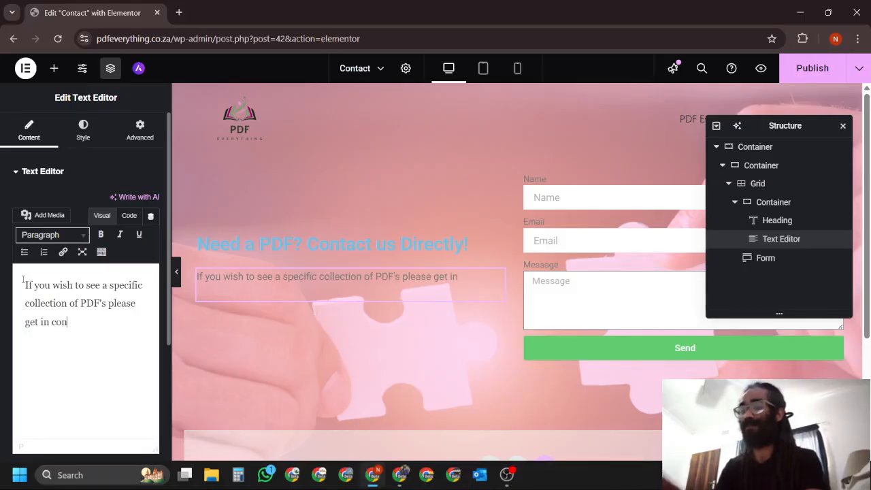
pyautogui.write('tact with us')
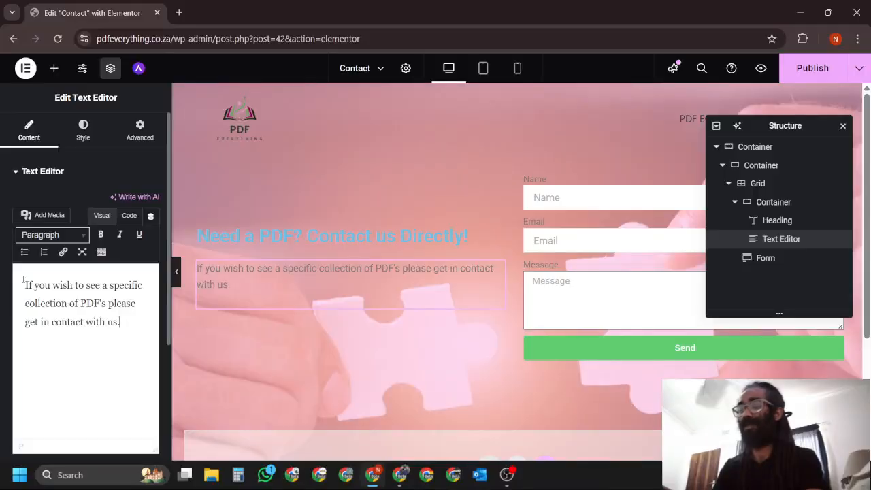
pyautogui.write('. Our libra')
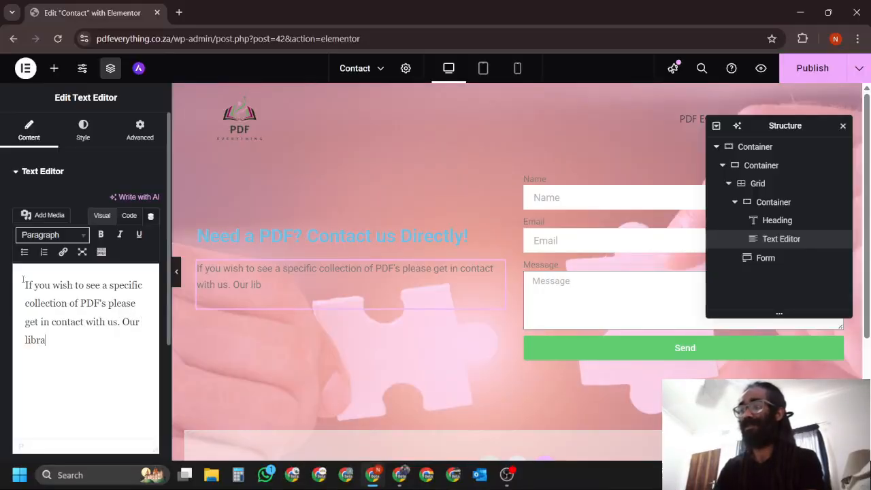
pyautogui.write('ry is va')
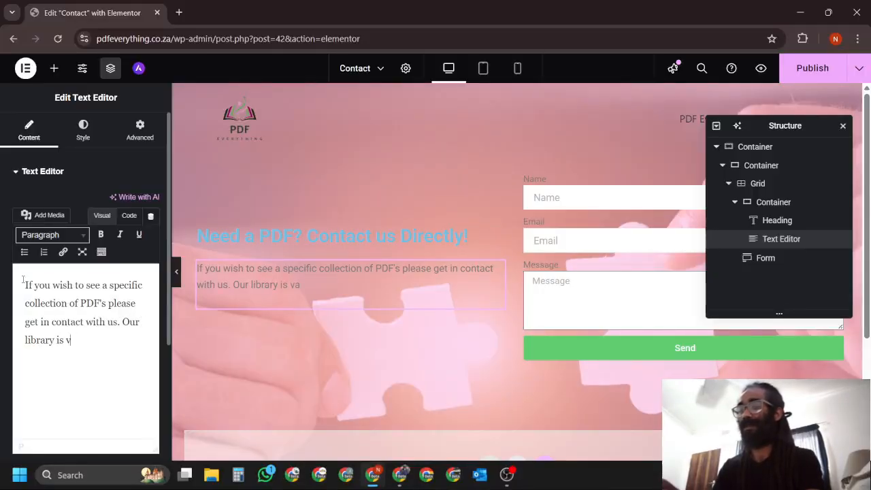
pyautogui.write('st an')
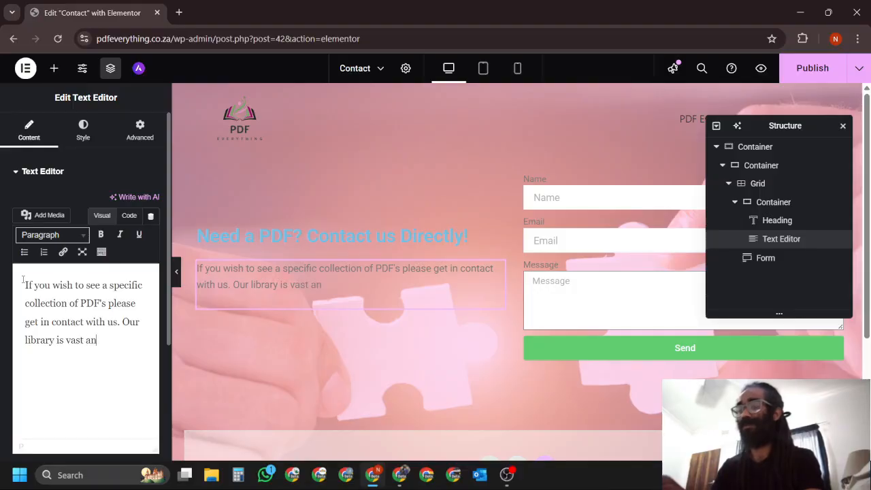
pyautogui.write('d we would')
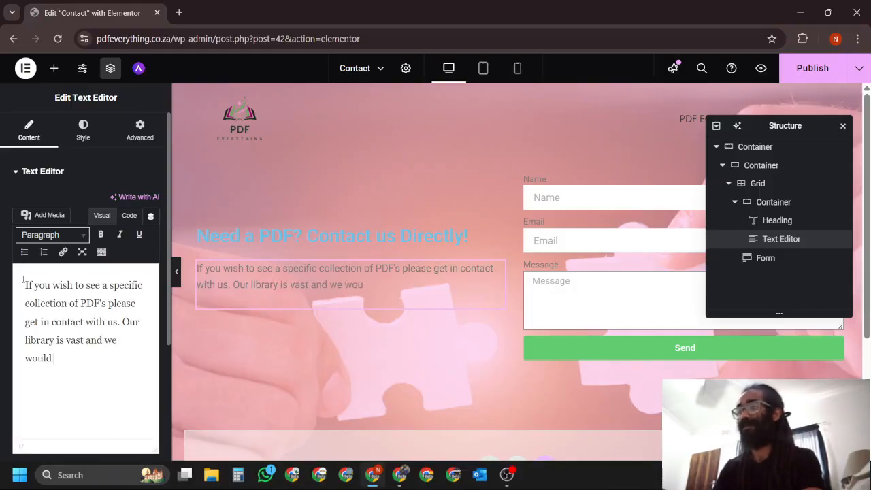
pyautogui.write(' lovetto pro')
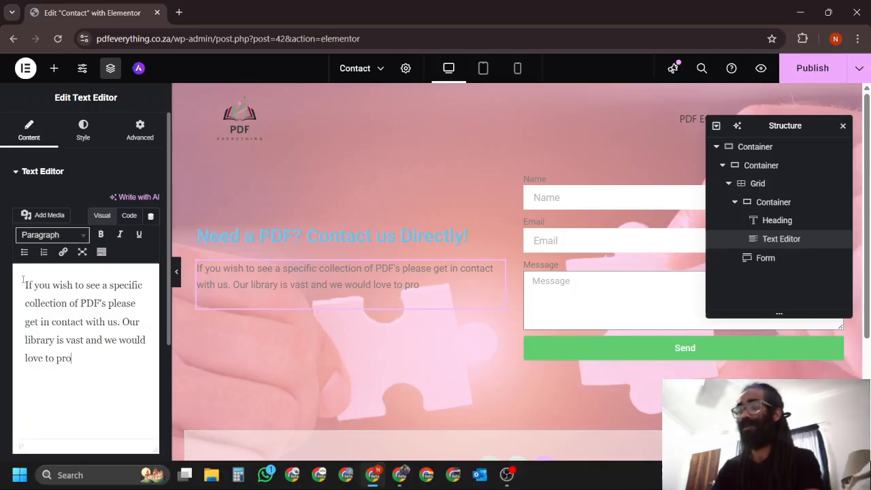
pyautogui.write('cvide you wi')
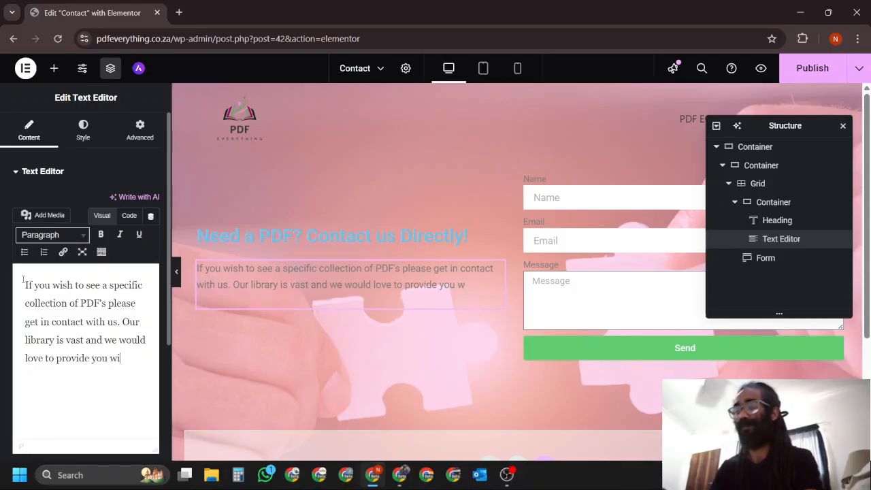
pyautogui.write('th i')
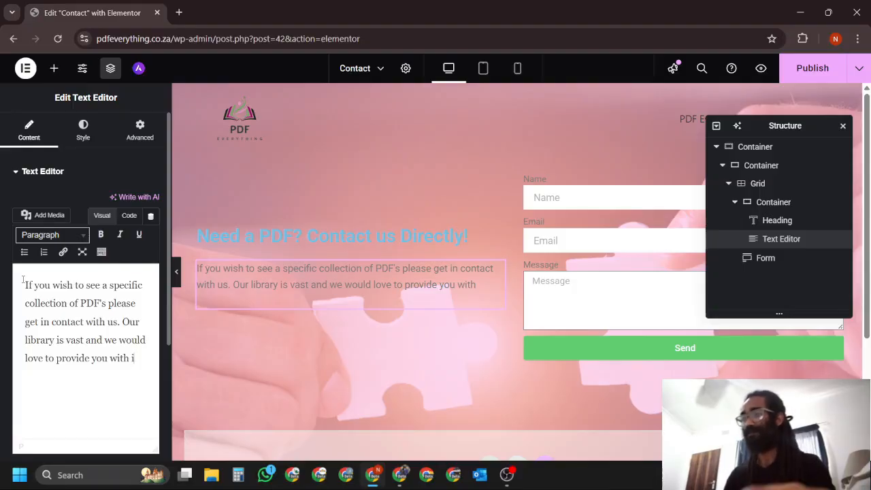
pyautogui.write('t.')
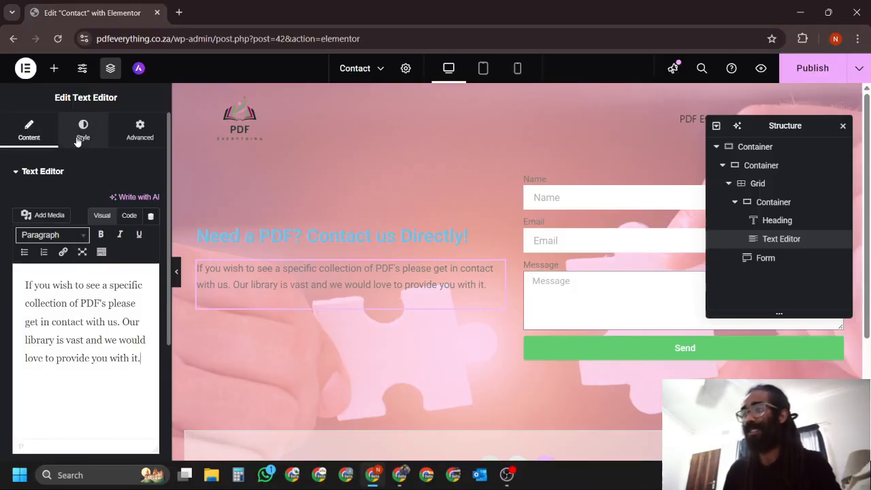
# Set the heading font to Palanquin Dark and its colour to the Alternate Brand magenta.
pyautogui.click(497, 241)
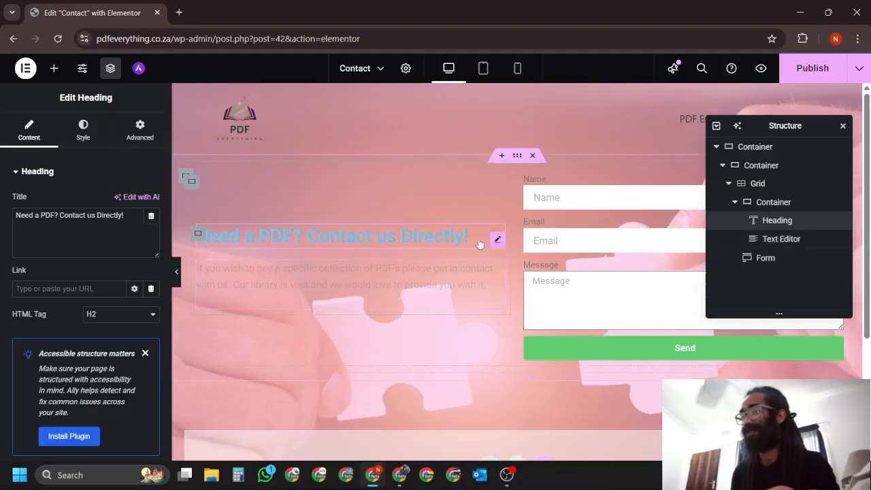
pyautogui.click(84, 136)
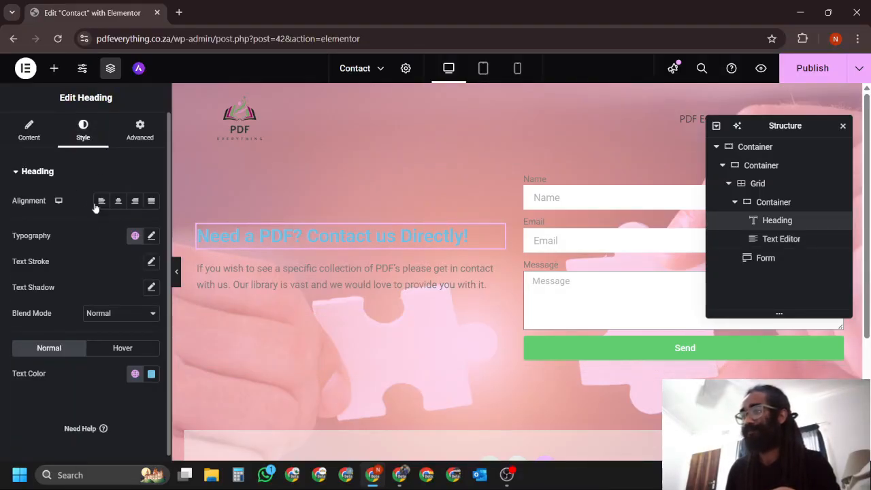
pyautogui.click(151, 236)
pyautogui.click(144, 300)
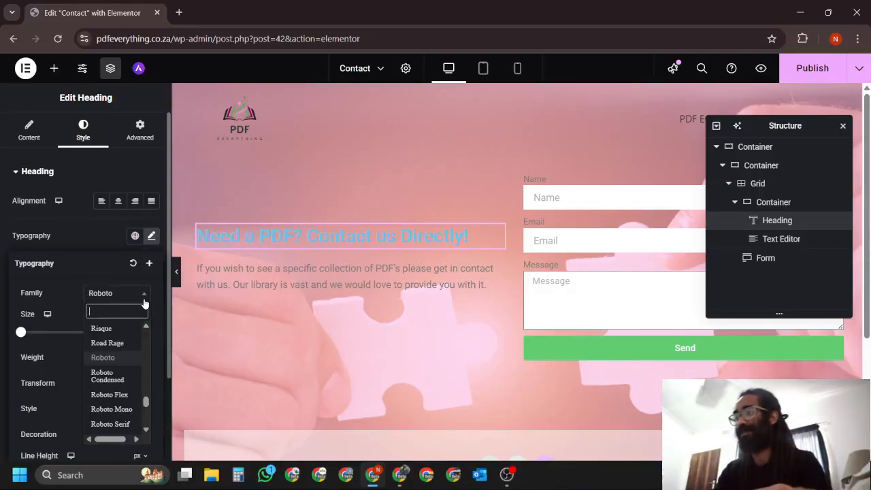
pyautogui.write('pala')
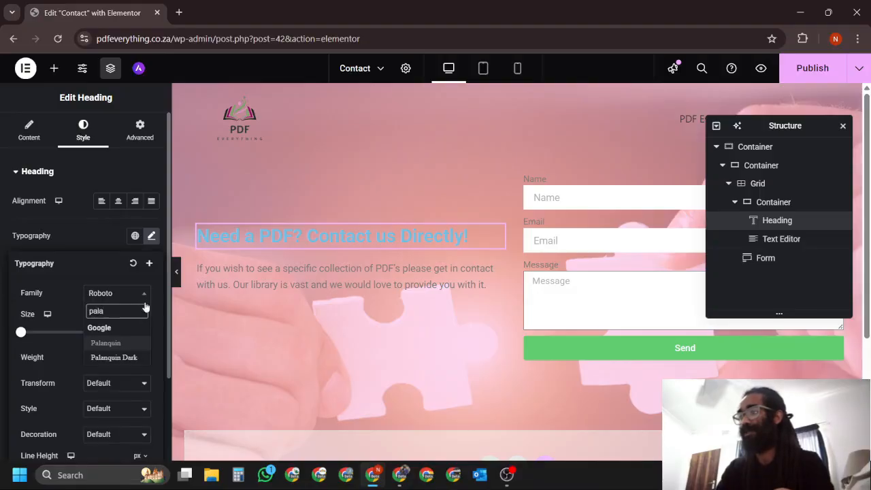
pyautogui.click(132, 358)
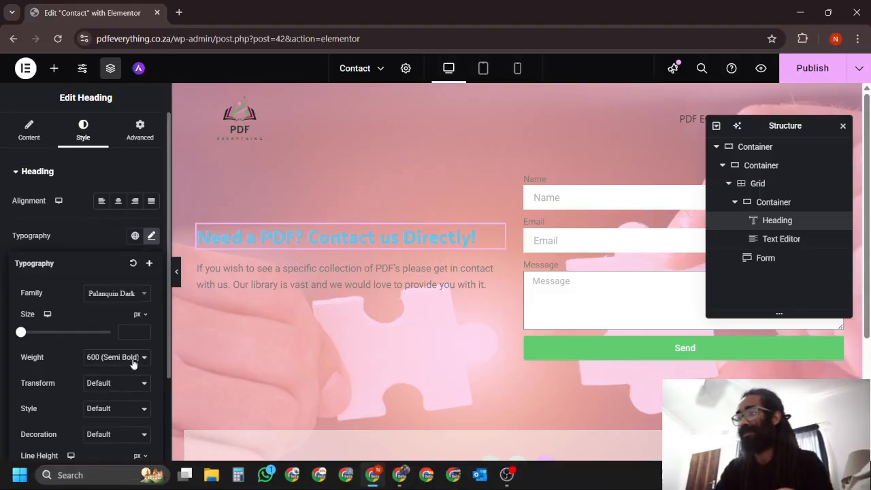
pyautogui.click(109, 238)
pyautogui.click(151, 261)
pyautogui.click(135, 263)
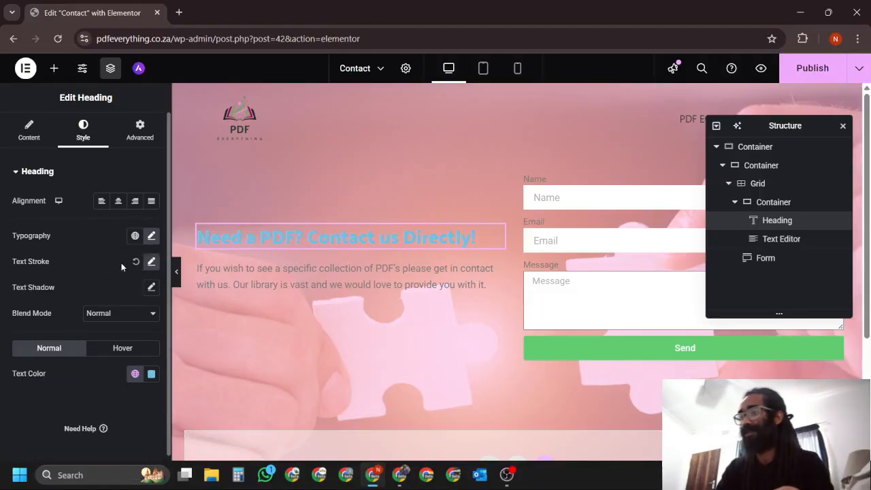
pyautogui.click(135, 373)
pyautogui.click(68, 255)
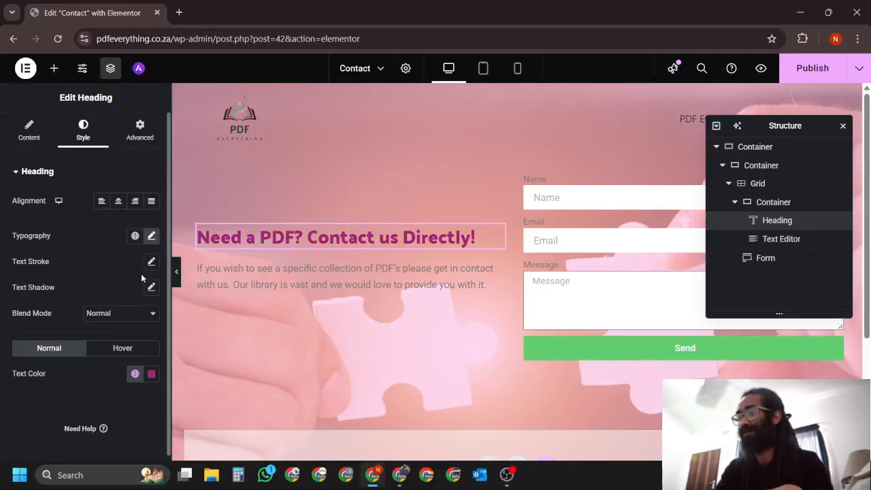
# Give the heading an opaque black text shadow with blur 0, horizontal 2, vertical -1.
pyautogui.click(152, 287)
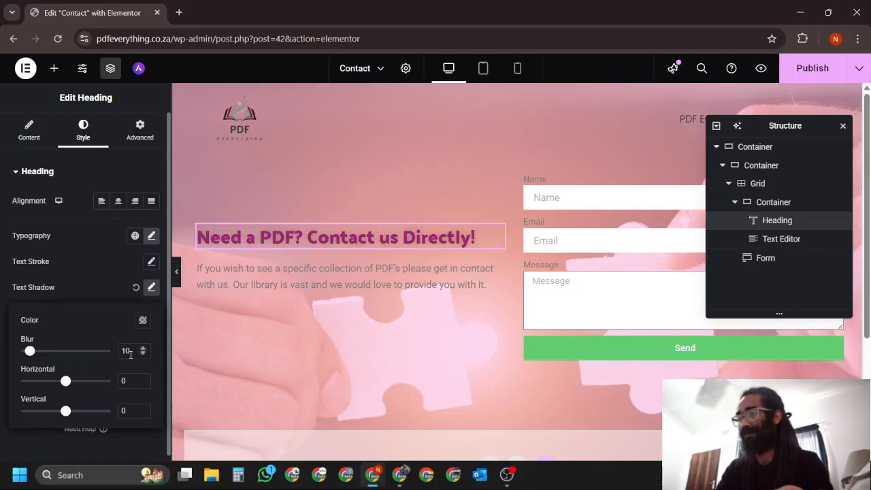
pyautogui.click(144, 353)
pyautogui.click(143, 353)
pyautogui.click(143, 353)
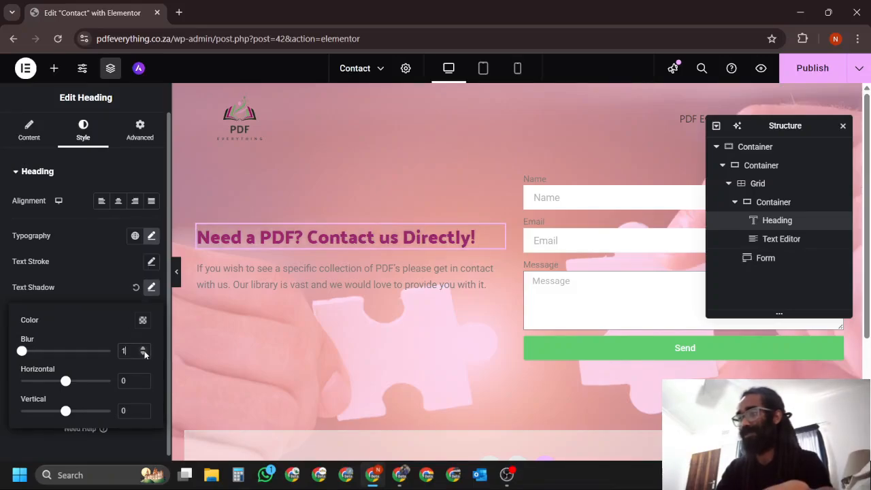
pyautogui.click(143, 378)
pyautogui.click(143, 378)
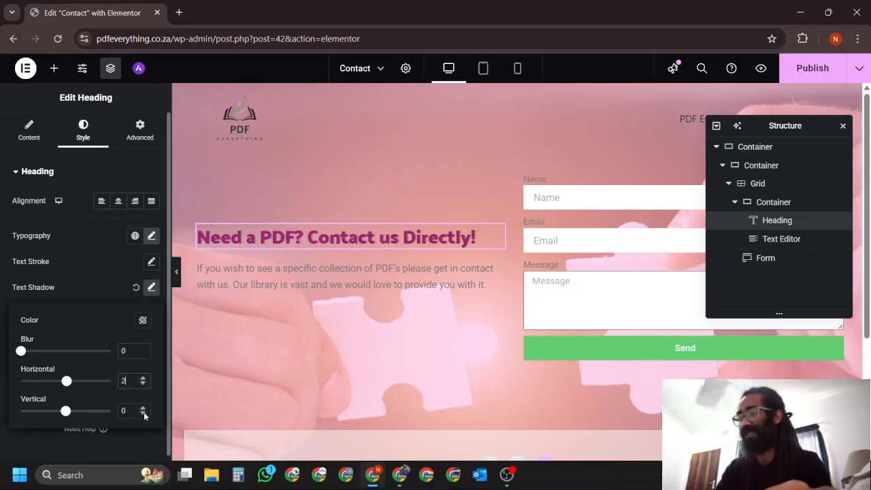
pyautogui.click(144, 413)
pyautogui.click(144, 413)
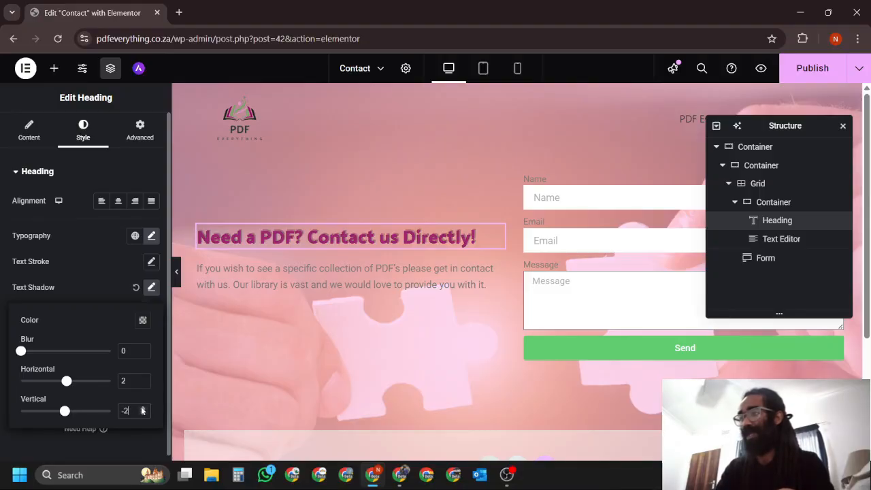
pyautogui.click(143, 408)
pyautogui.click(142, 320)
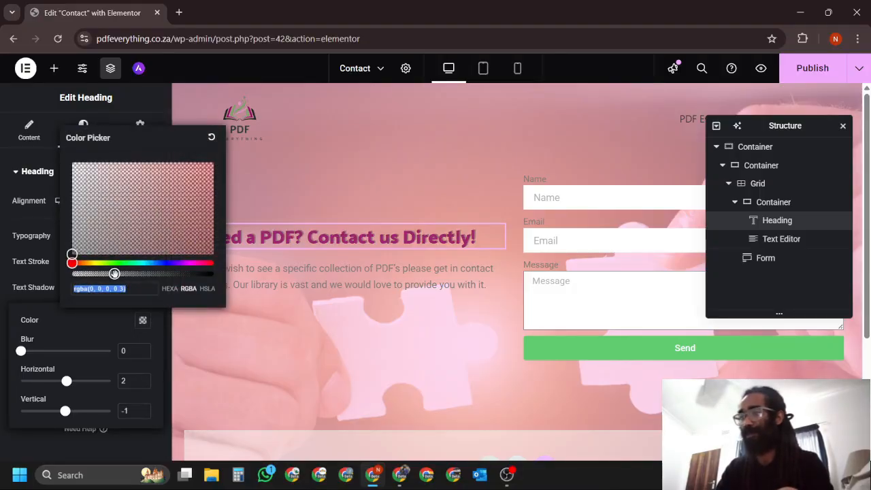
pyautogui.moveTo(114, 273); pyautogui.dragTo(216, 275)
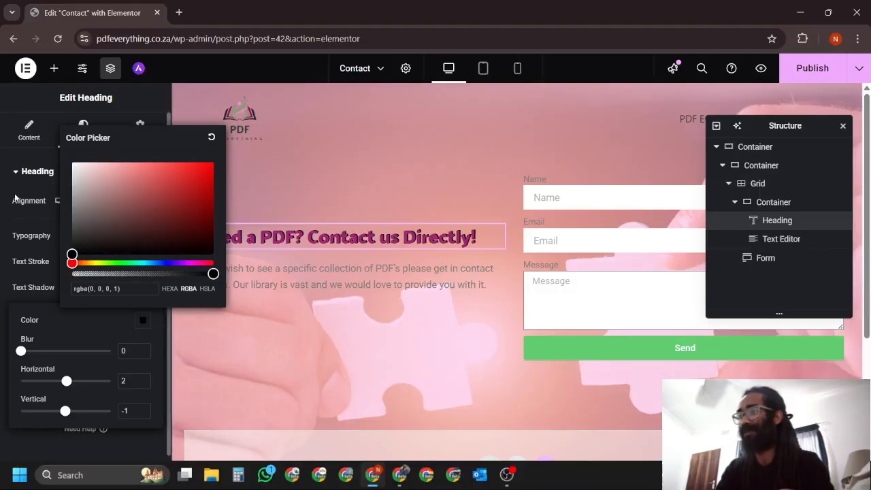
pyautogui.click(31, 172)
pyautogui.click(33, 176)
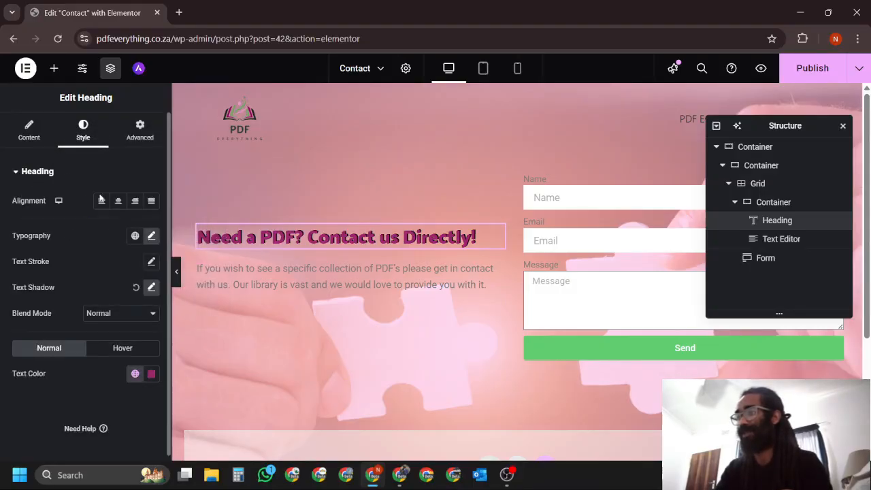
# Set the heading size to 33 px so it fits one line, and preview it.
pyautogui.click(151, 236)
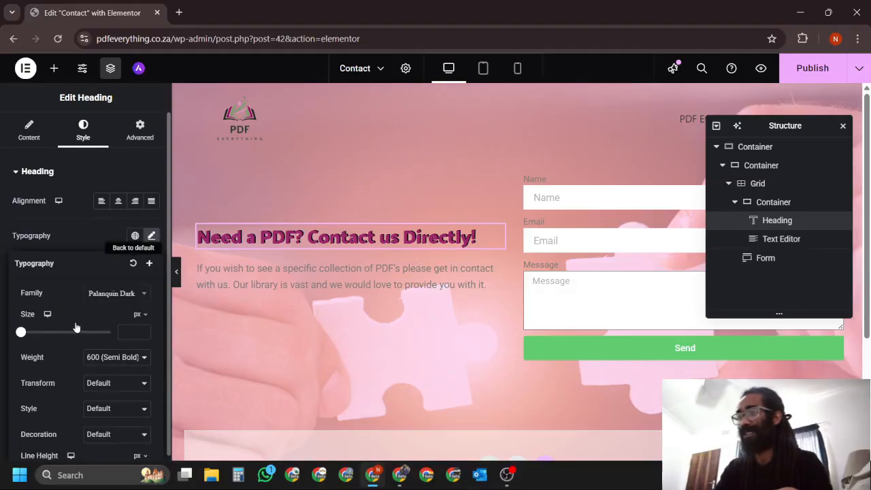
pyautogui.click(144, 330)
pyautogui.moveTo(144, 331); pyautogui.dragTo(145, 331)
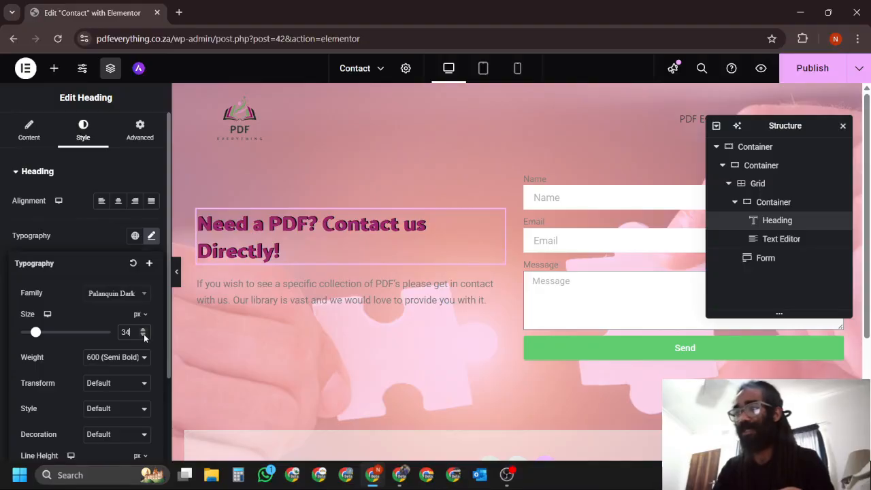
pyautogui.click(143, 335)
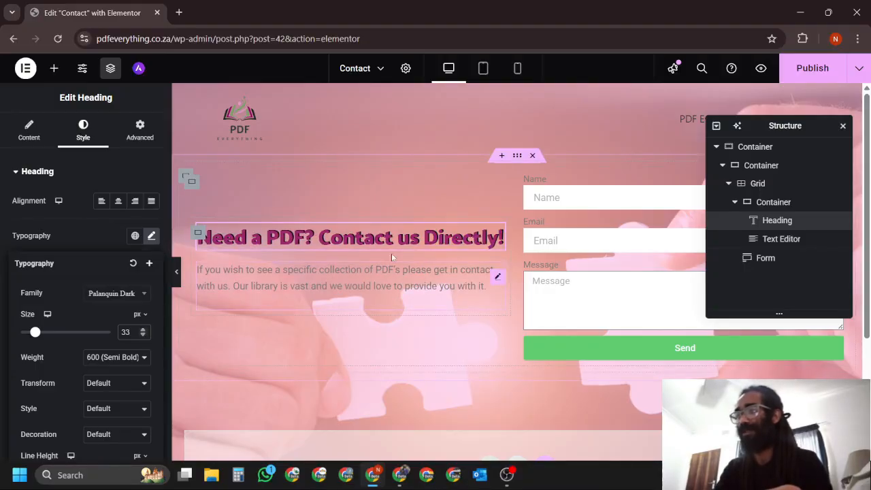
pyautogui.click(174, 271)
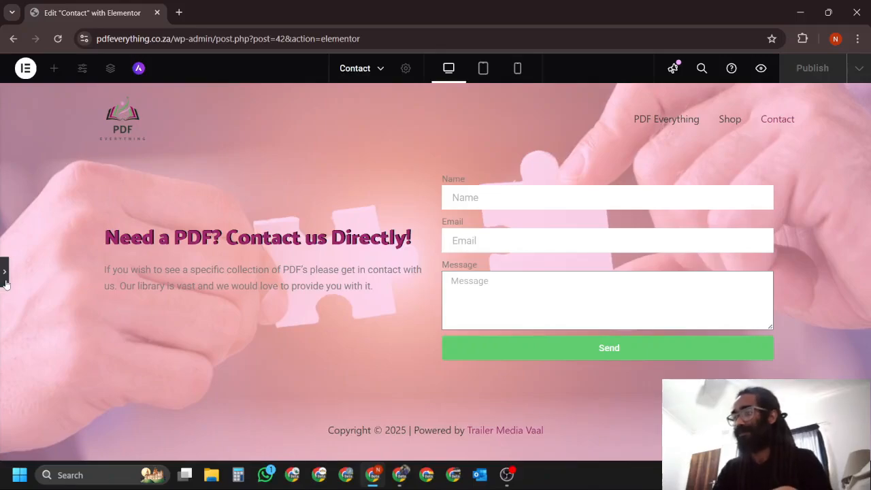
pyautogui.click(5, 271)
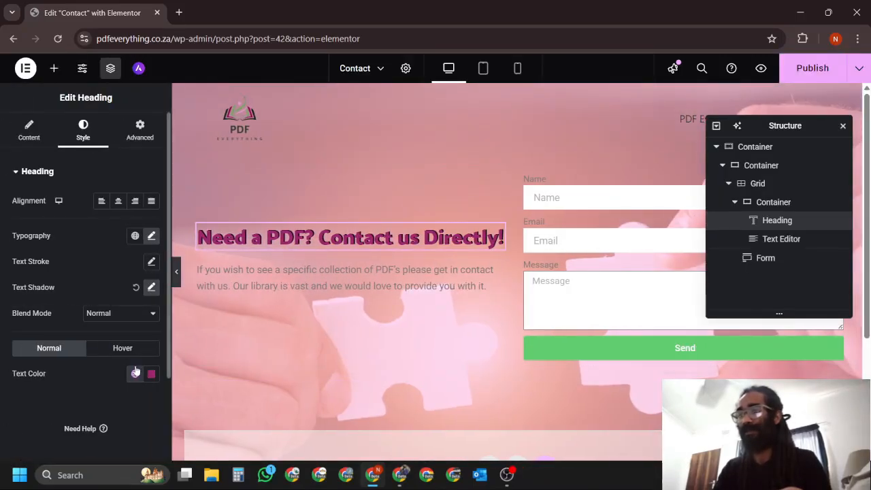
# Set the intro paragraph's typography to Palanquin at 16 px.
pyautogui.click(496, 277)
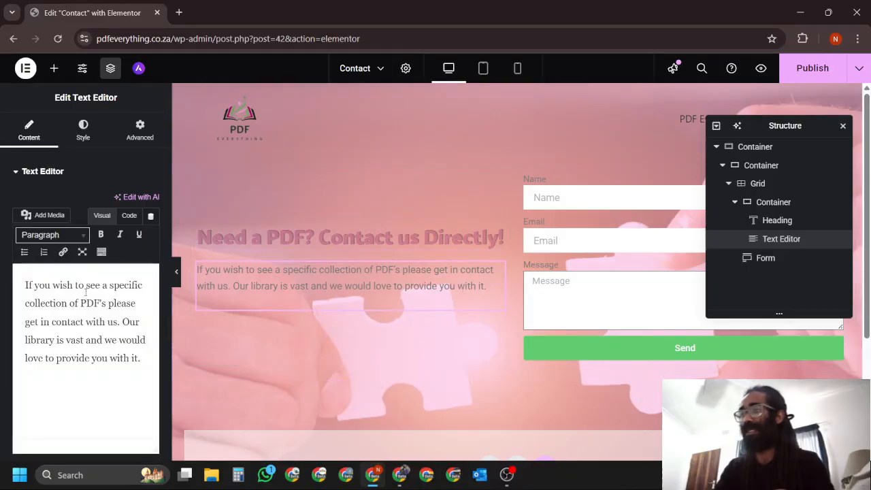
pyautogui.click(83, 129)
pyautogui.click(151, 236)
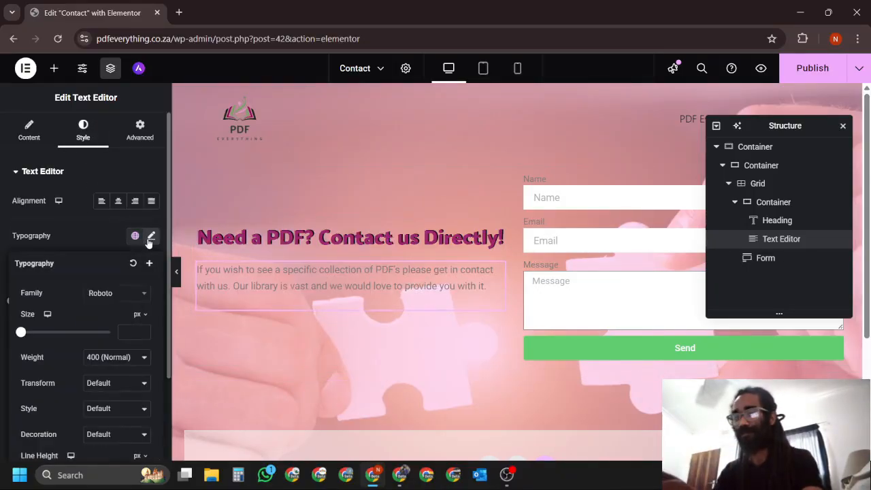
pyautogui.click(135, 294)
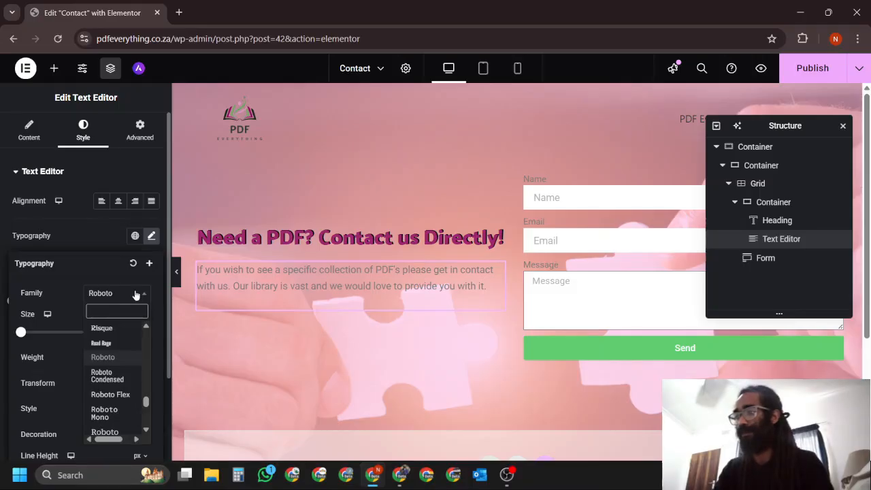
pyautogui.write('pal')
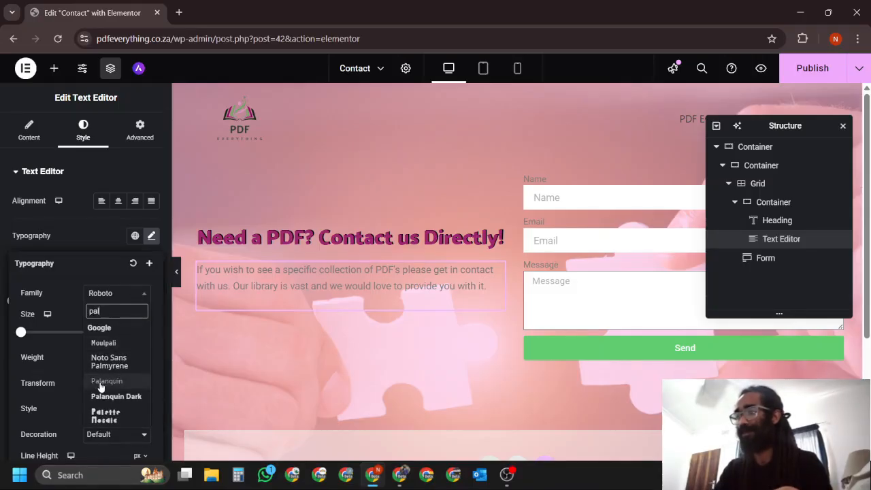
pyautogui.click(102, 382)
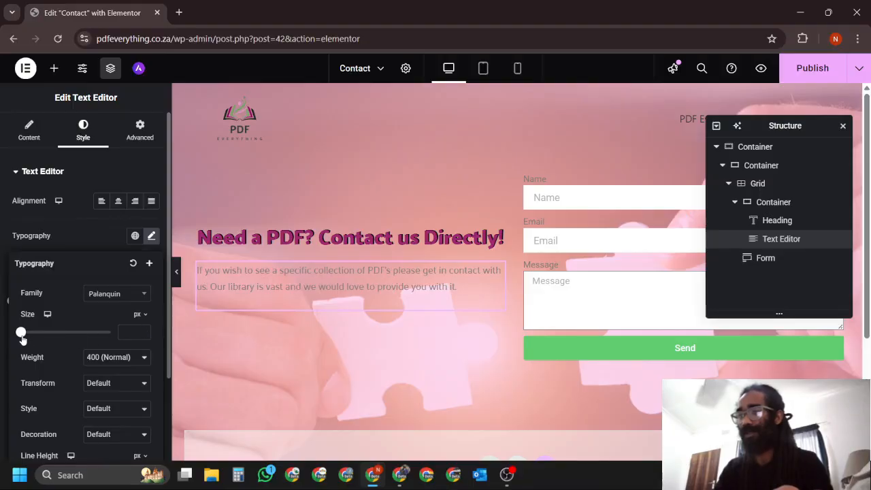
pyautogui.moveTo(22, 333)
pyautogui.mouseDown()
pyautogui.moveTo(35, 334)
pyautogui.moveTo(28, 340)
pyautogui.mouseUp()
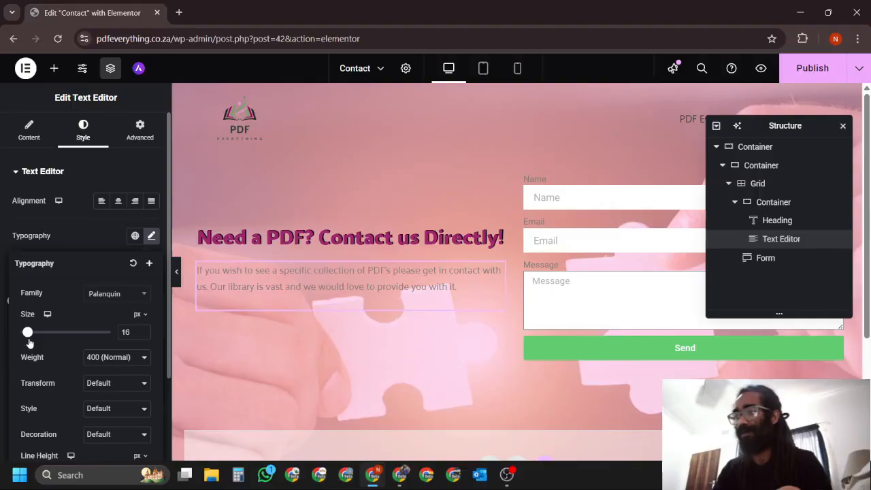
pyautogui.doubleClick(126, 331)
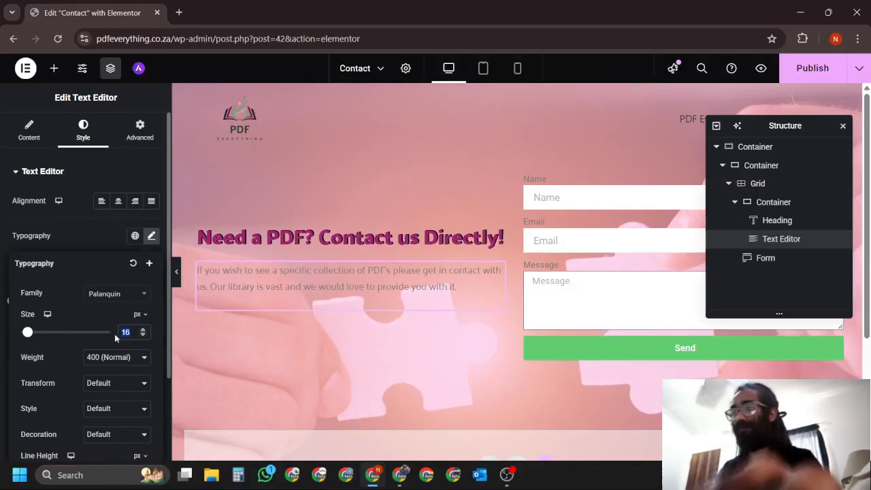
pyautogui.write('18')
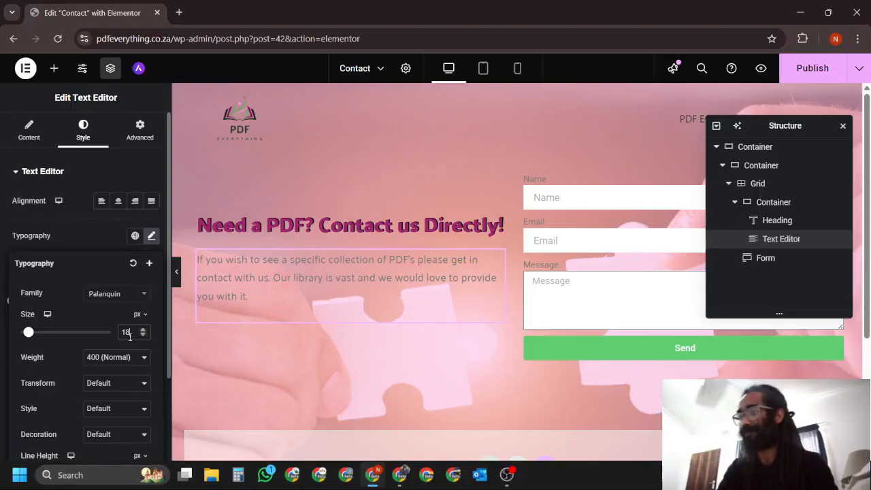
pyautogui.press('BackSpace')
pyautogui.write('6')
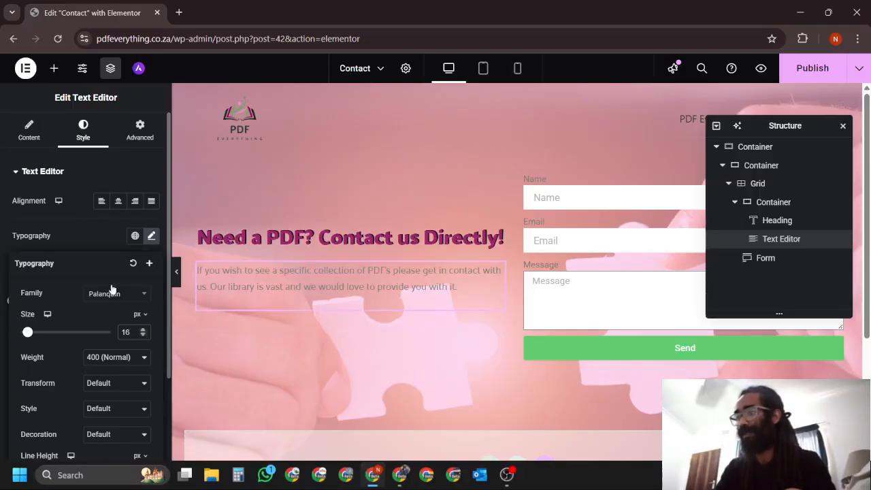
pyautogui.click(95, 239)
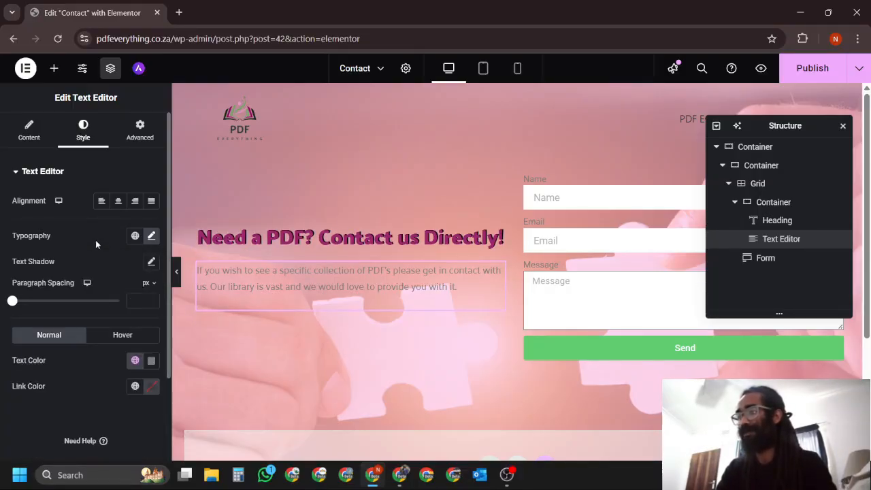
# Colour the paragraph with the white Theme Text global colour and preview the page full-width.
pyautogui.click(135, 362)
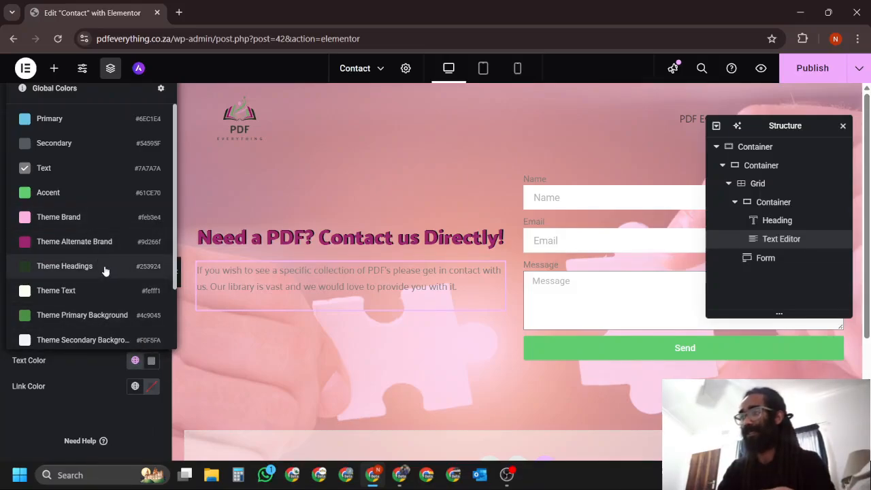
pyautogui.click(92, 290)
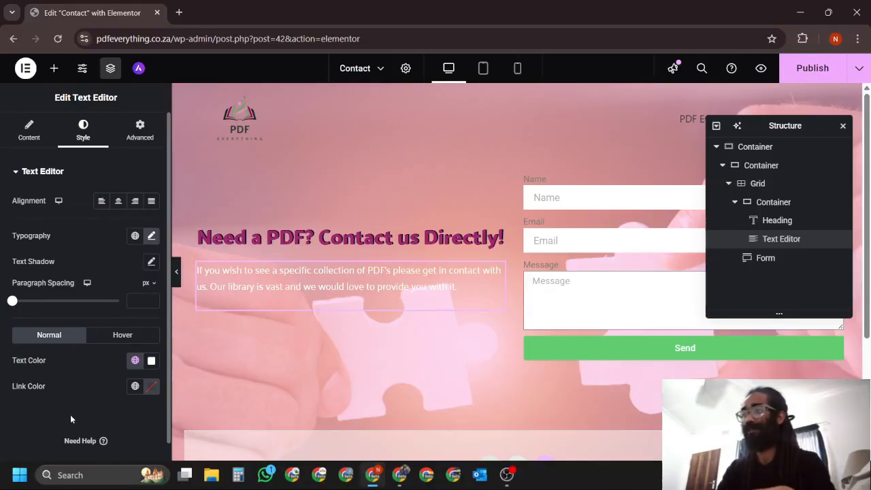
pyautogui.scroll(-2, 178, 267)
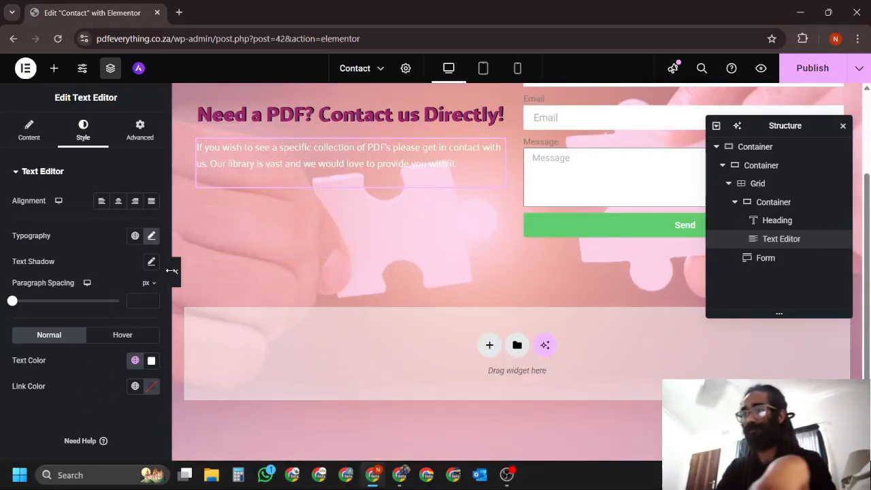
pyautogui.click(175, 270)
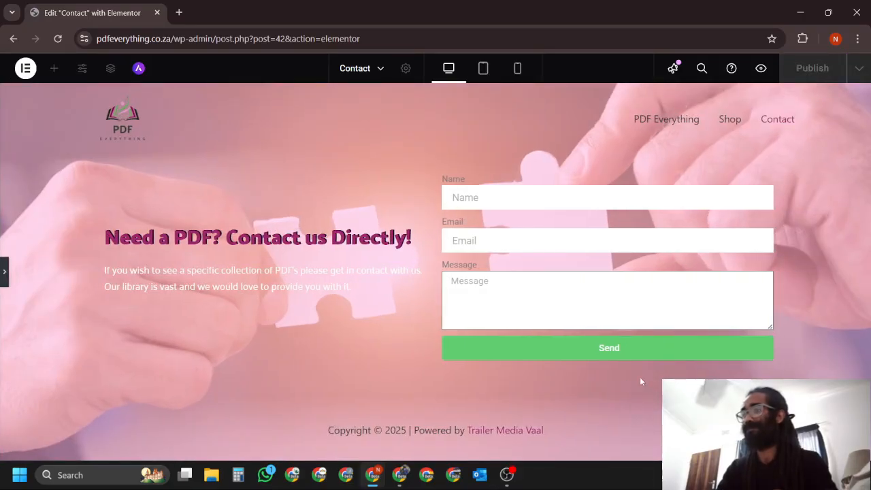
# Reopen the editor and centre-align the intro paragraph text beneath the heading.
pyautogui.click(5, 272)
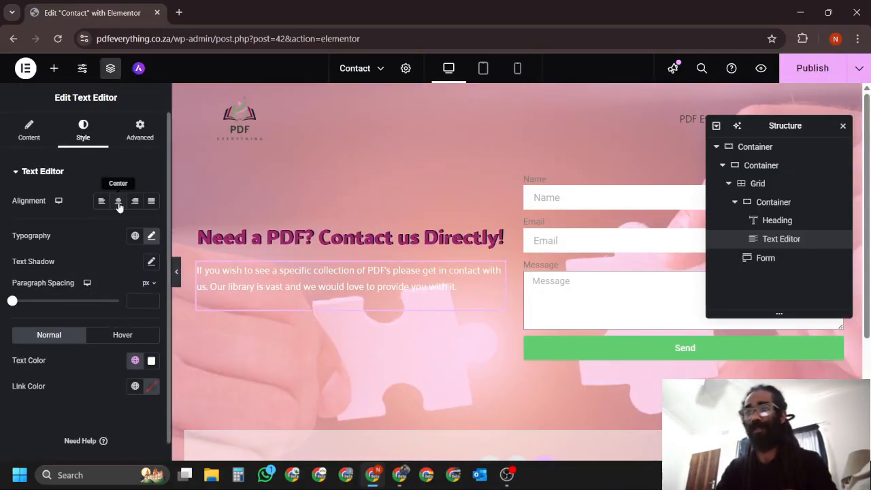
pyautogui.click(118, 202)
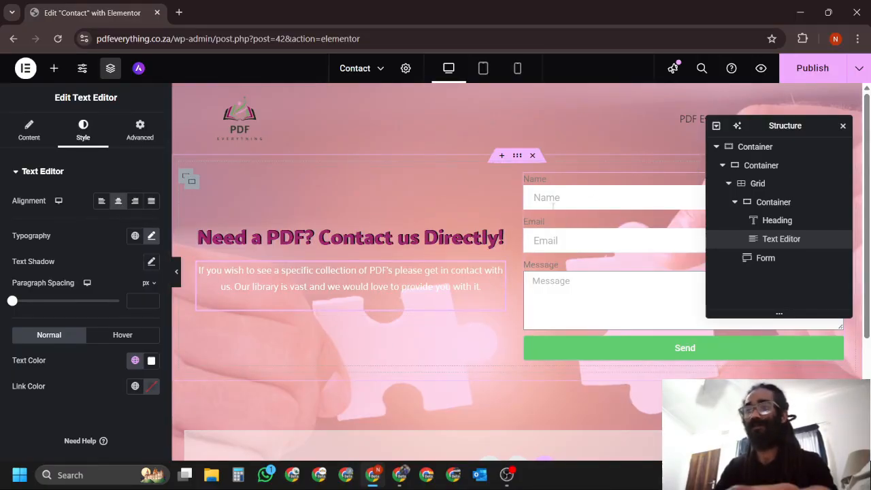
pyautogui.click(318, 227)
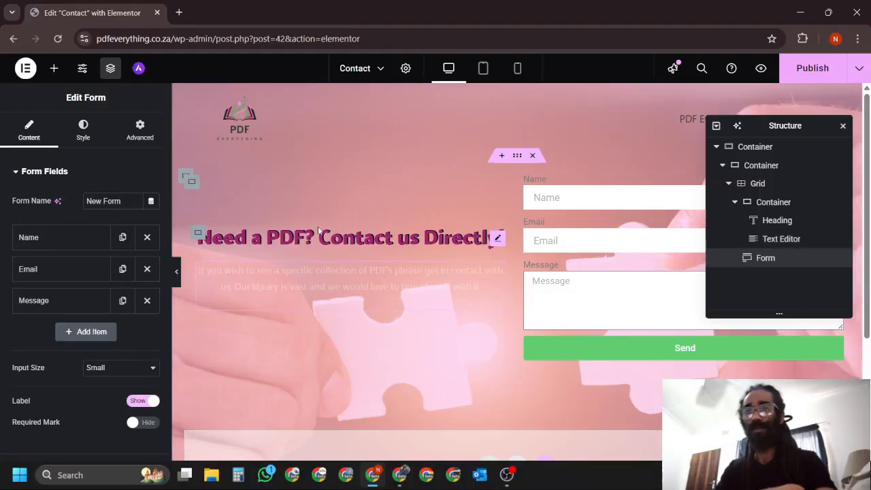
# Make the Message and Name fields required and show asterisks on required field labels.
pyautogui.click(842, 126)
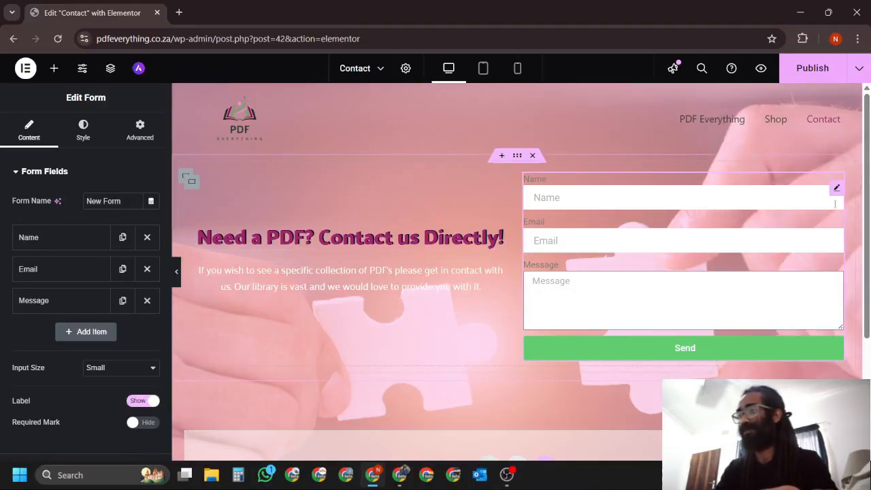
pyautogui.click(61, 244)
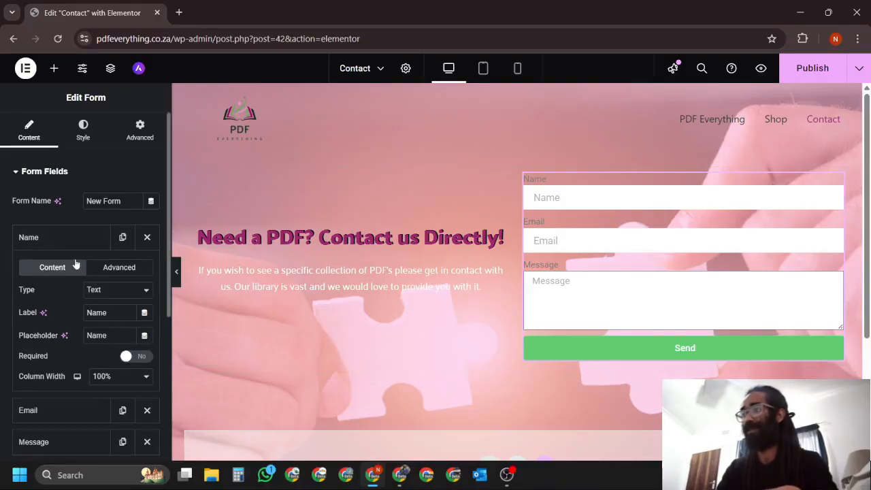
pyautogui.click(68, 238)
pyautogui.click(78, 268)
pyautogui.click(78, 269)
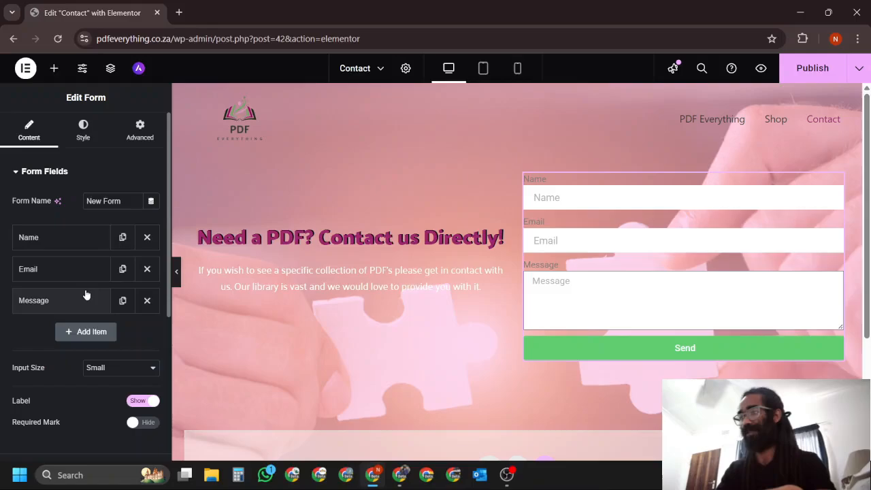
pyautogui.click(85, 300)
pyautogui.click(86, 300)
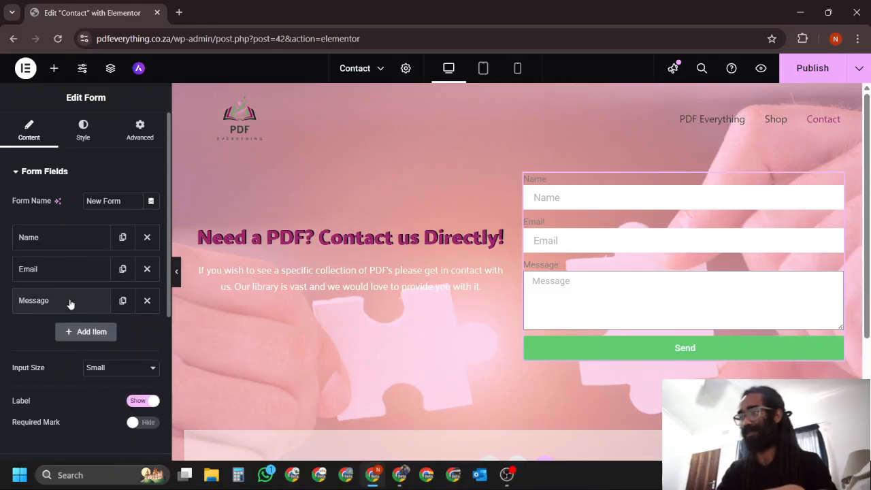
pyautogui.click(70, 303)
pyautogui.scroll(-1, 95, 306)
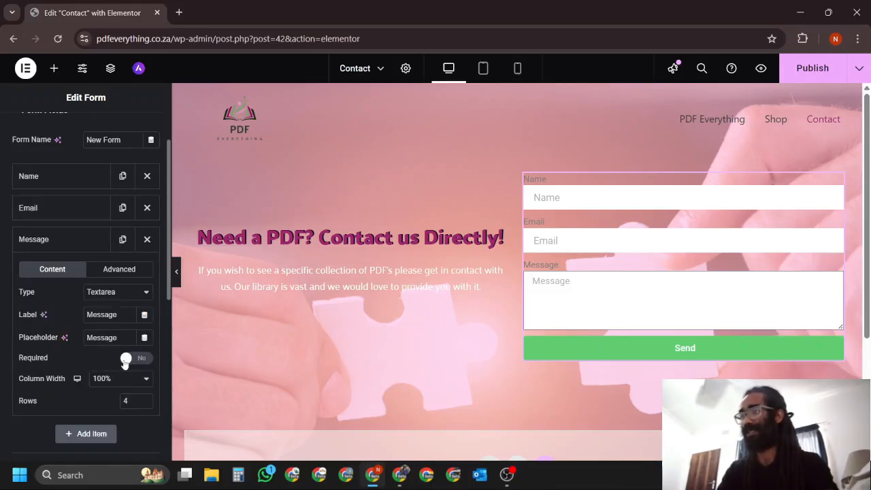
pyautogui.click(126, 360)
pyautogui.click(64, 211)
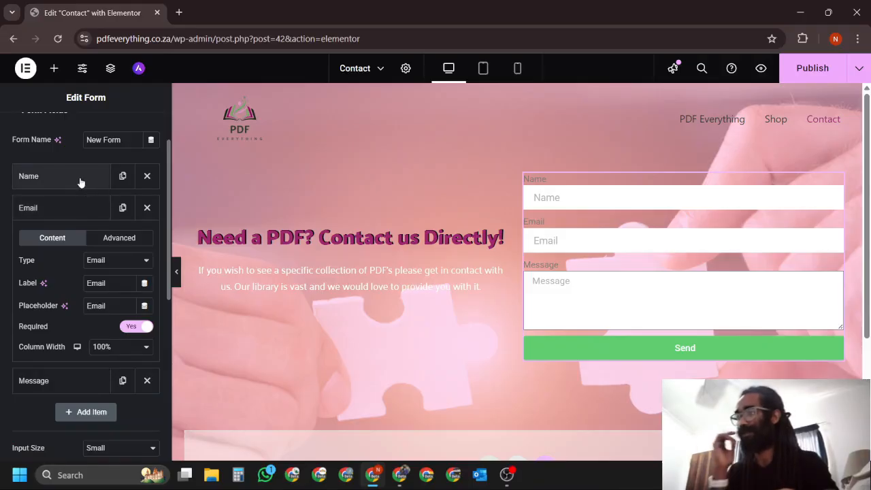
pyautogui.click(80, 179)
pyautogui.click(126, 295)
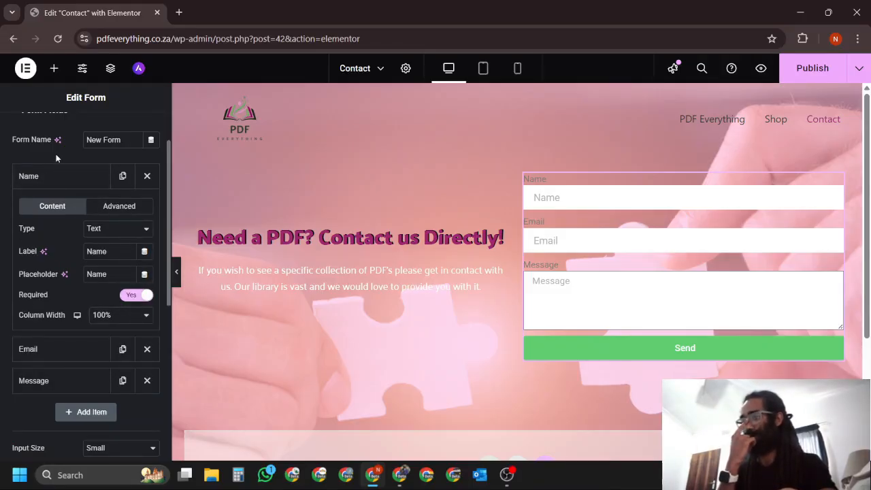
pyautogui.click(57, 177)
pyautogui.scroll(-1, 129, 354)
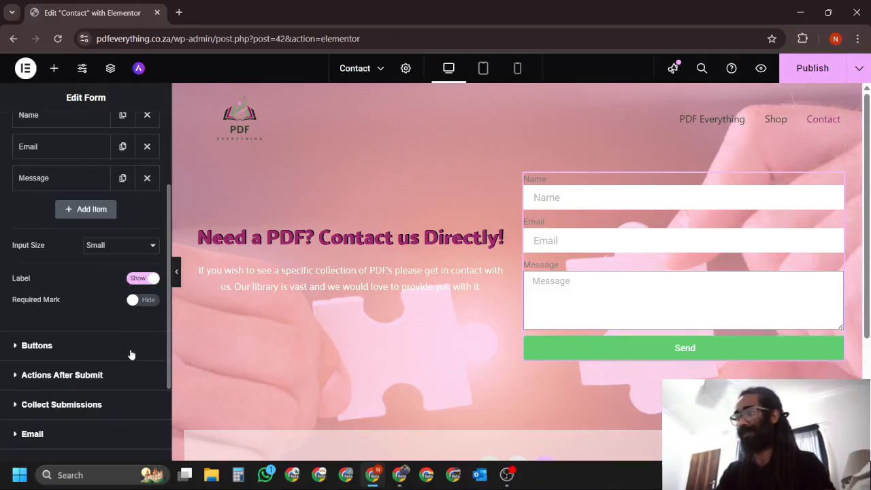
pyautogui.click(132, 300)
# Set the Send button's column width to 50%.
pyautogui.scroll(-1, 89, 305)
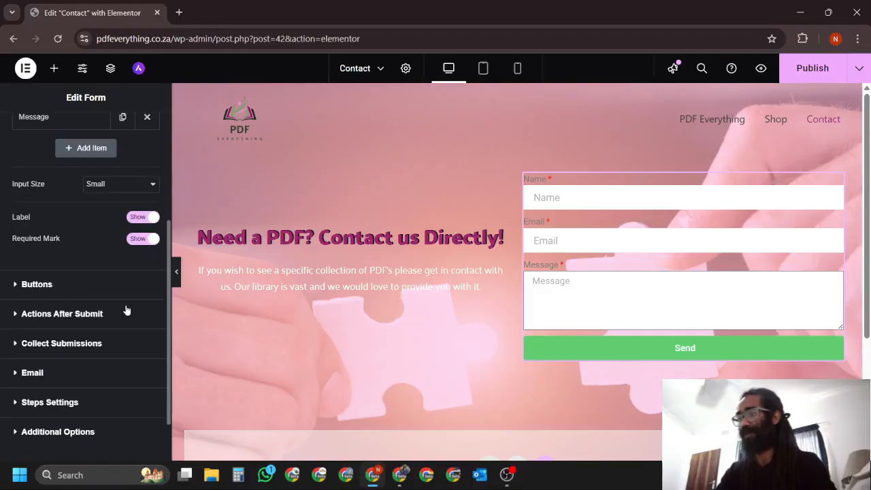
pyautogui.click(38, 285)
pyautogui.scroll(-2, 45, 286)
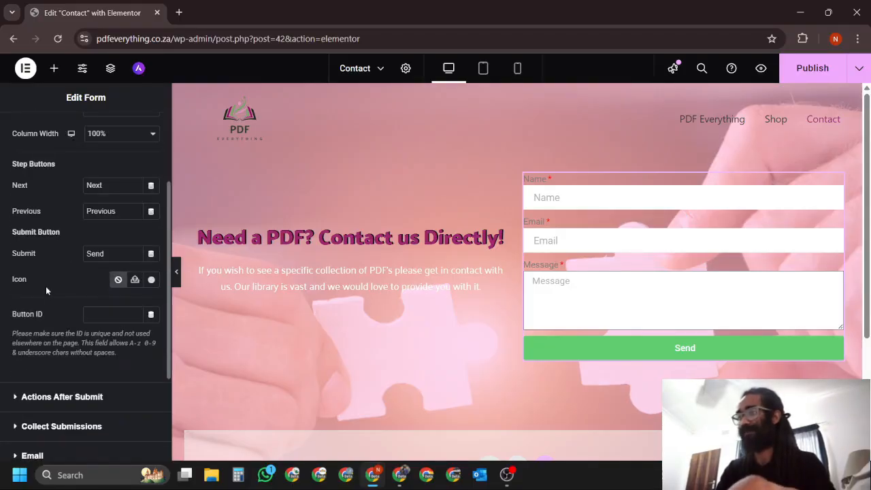
pyautogui.scroll(1, 45, 285)
pyautogui.scroll(-1, 46, 285)
pyautogui.scroll(2, 57, 280)
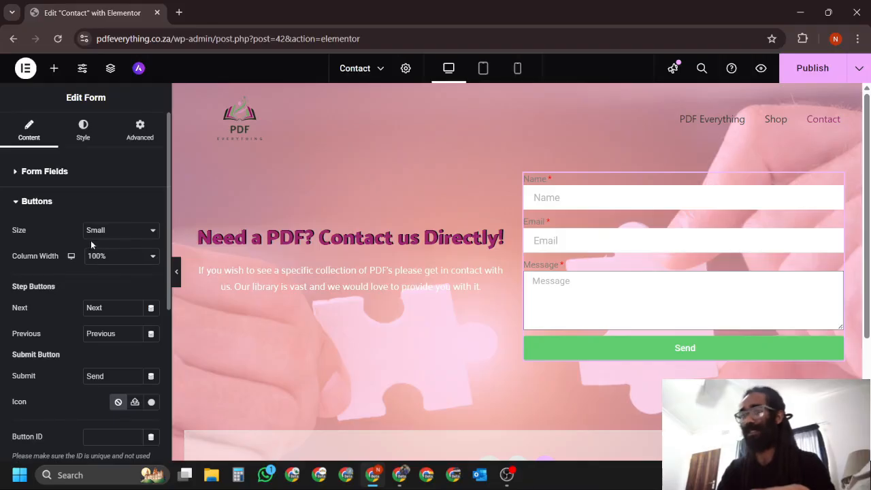
pyautogui.click(114, 262)
pyautogui.click(105, 332)
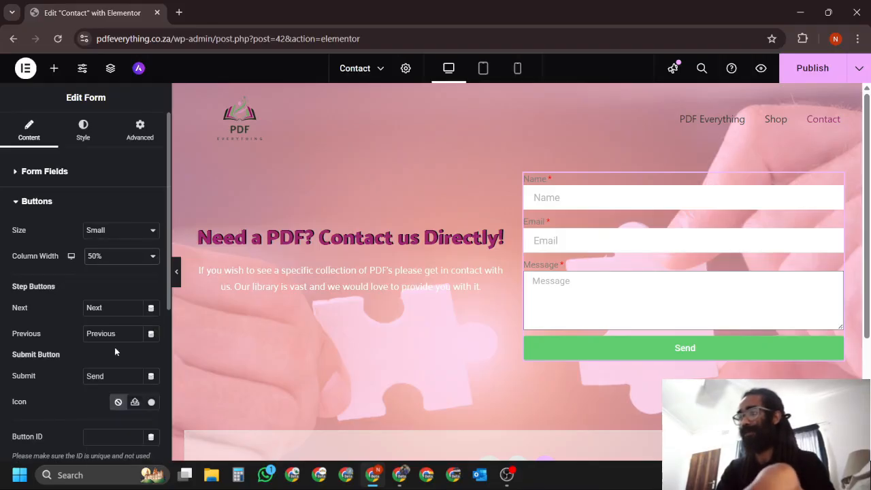
pyautogui.scroll(-3, 71, 268)
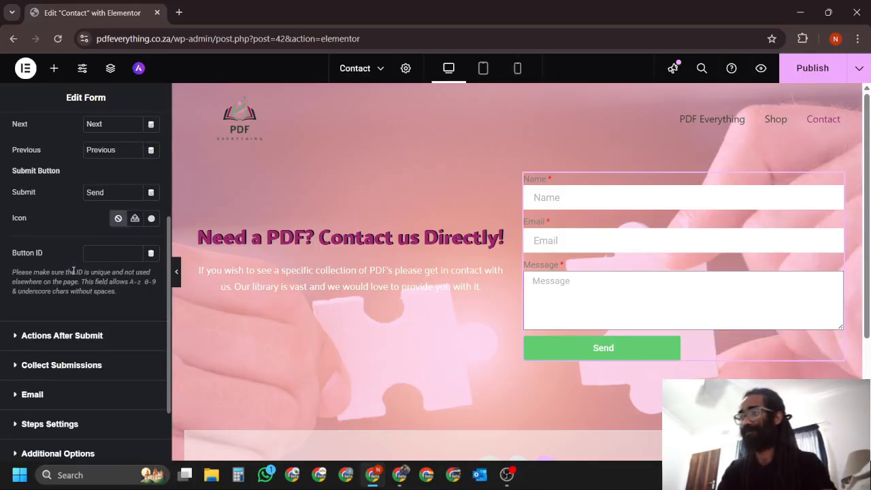
pyautogui.scroll(3, 93, 277)
pyautogui.click(48, 202)
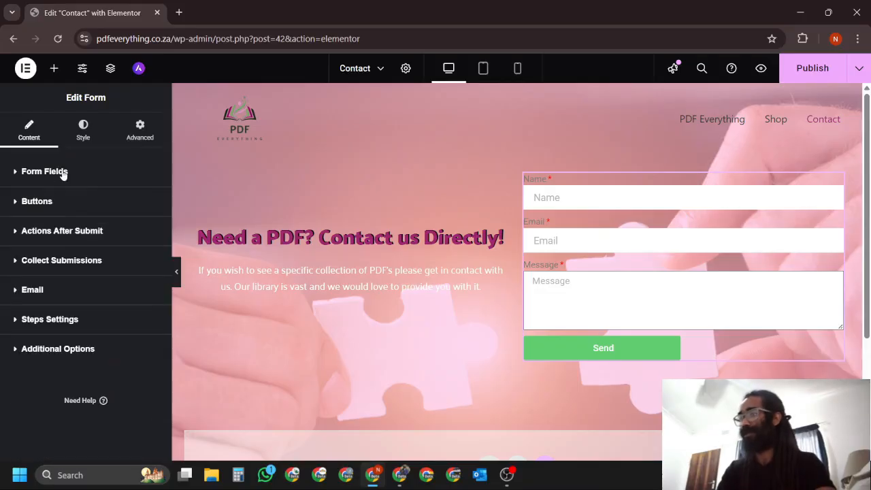
# Set the form's padding unit to rem and the linked padding to 1 on all sides.
pyautogui.click(85, 136)
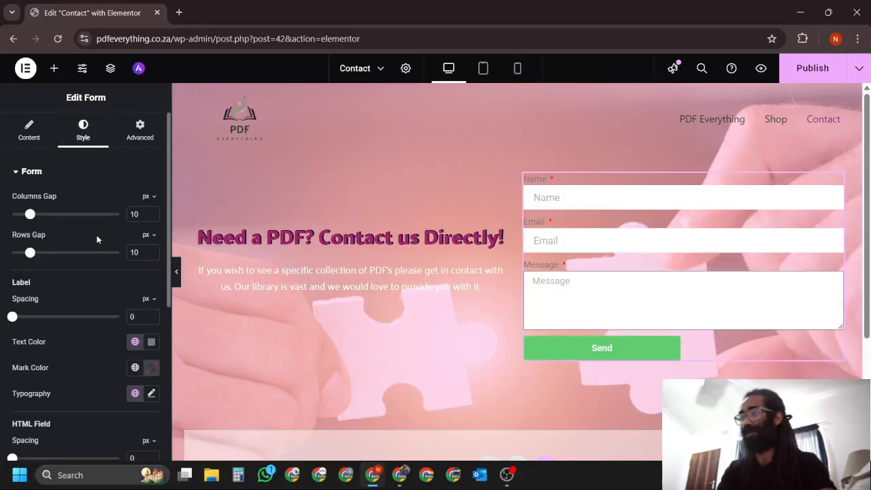
pyautogui.scroll(-3, 87, 271)
pyautogui.scroll(3, 87, 271)
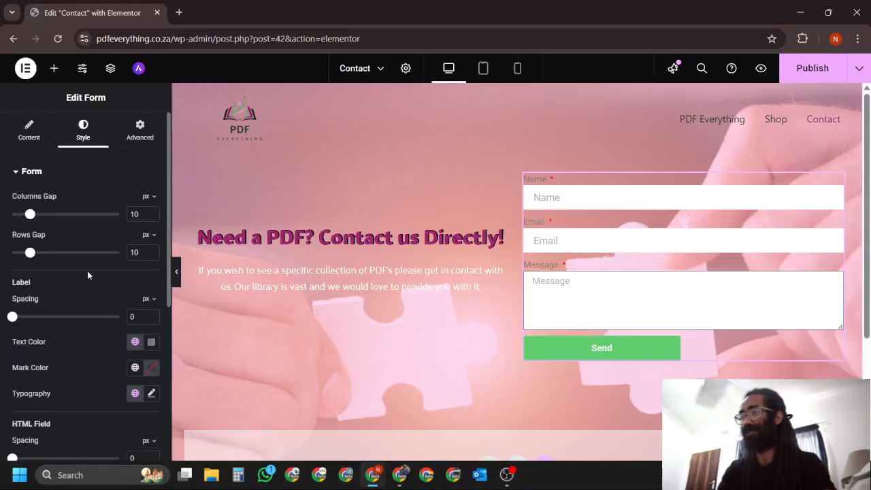
pyautogui.click(139, 140)
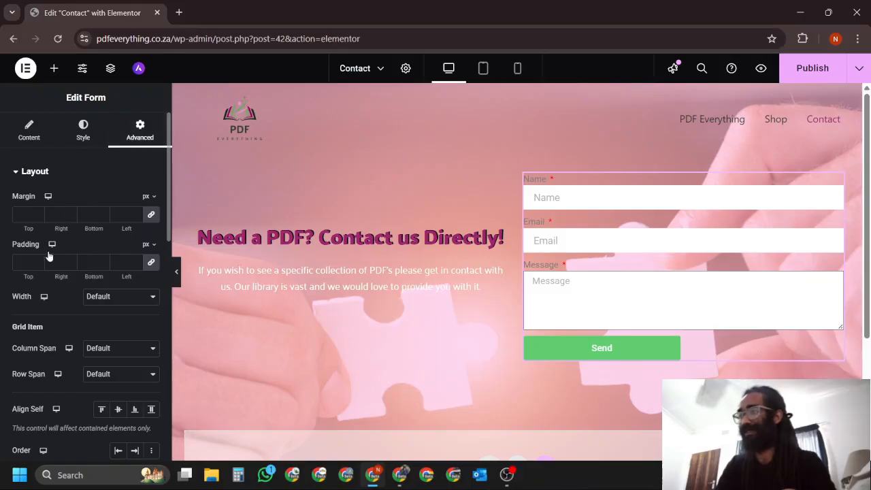
pyautogui.click(148, 244)
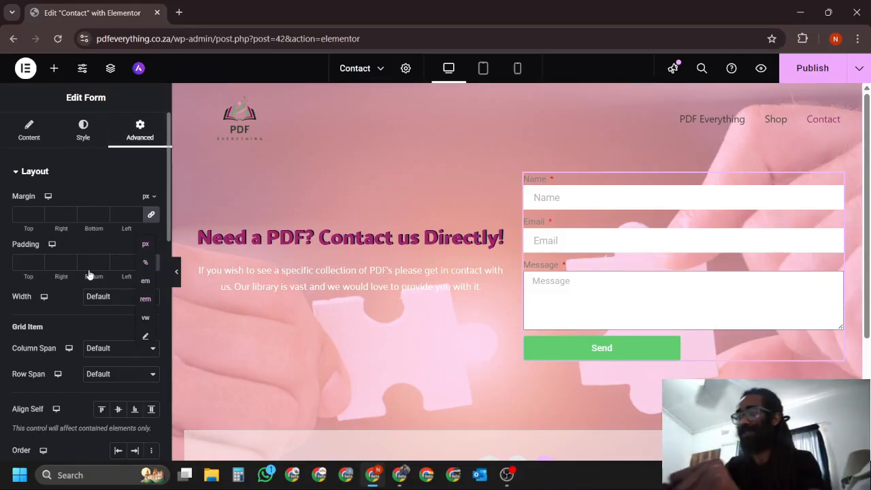
pyautogui.click(144, 298)
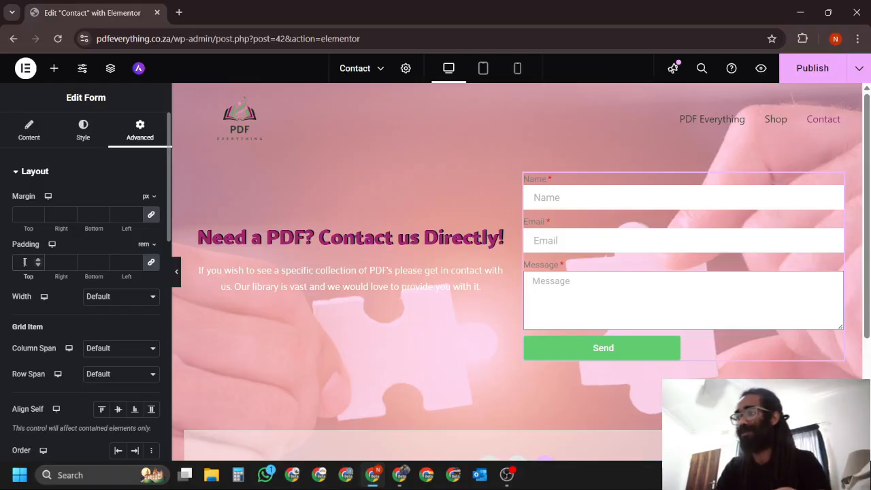
pyautogui.click(25, 261)
pyautogui.write('2')
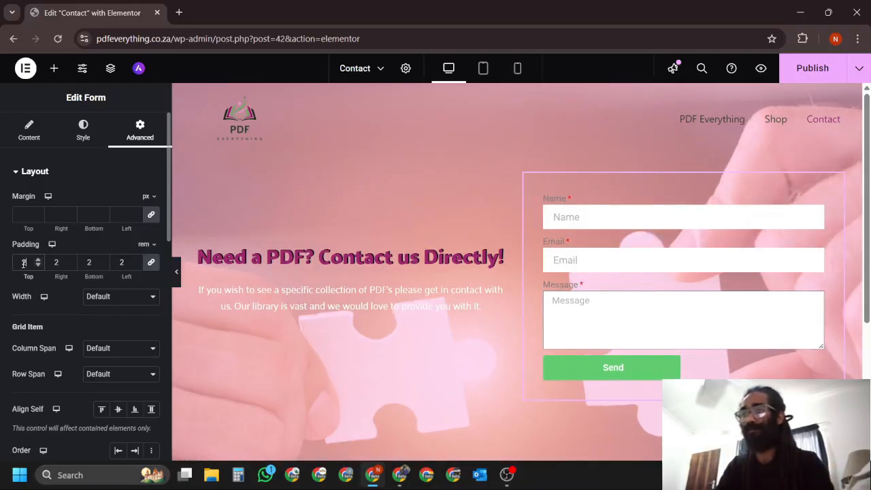
pyautogui.press('Left')
pyautogui.write('.')
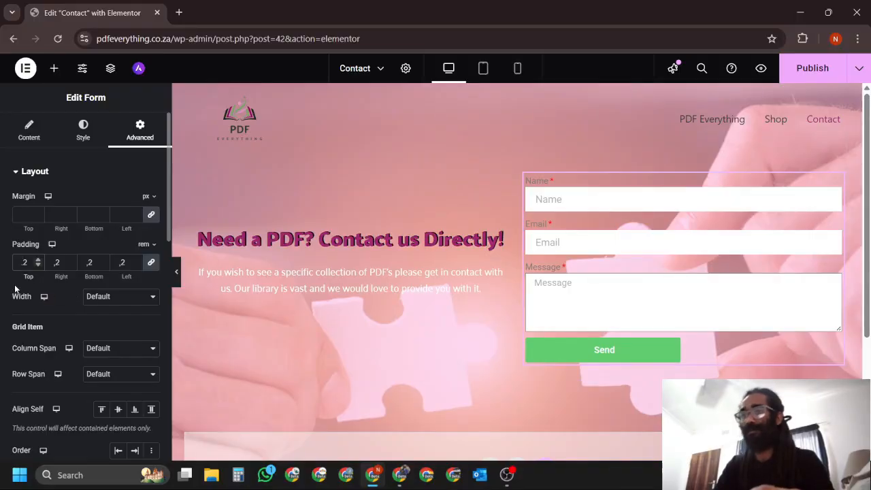
pyautogui.scroll(-1, 92, 309)
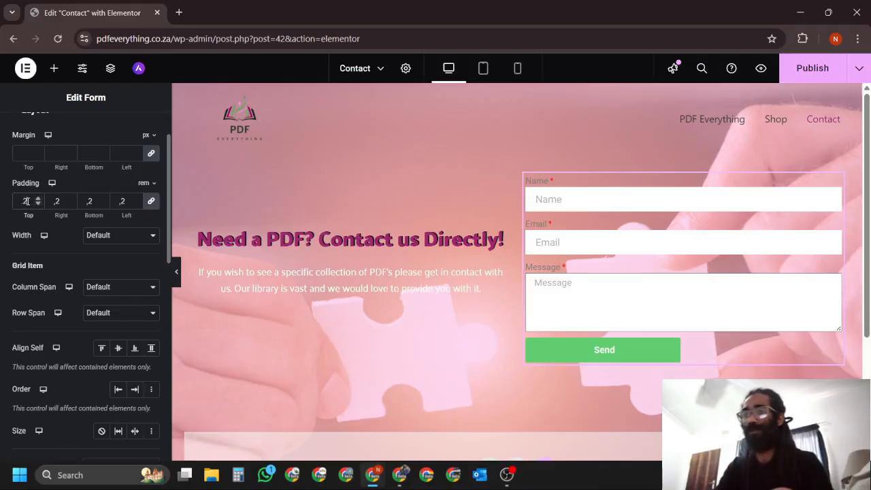
pyautogui.press('BackSpace')
pyautogui.press('BackSpace')
pyautogui.write('1')
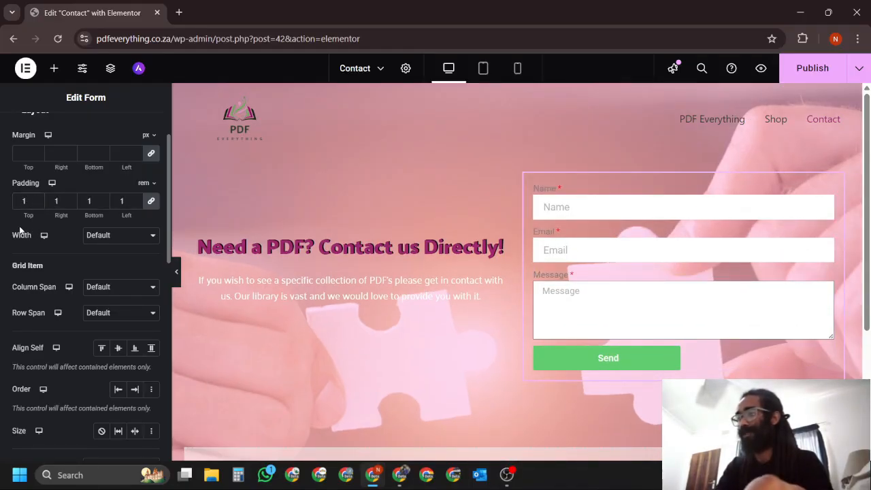
pyautogui.scroll(-8, 70, 282)
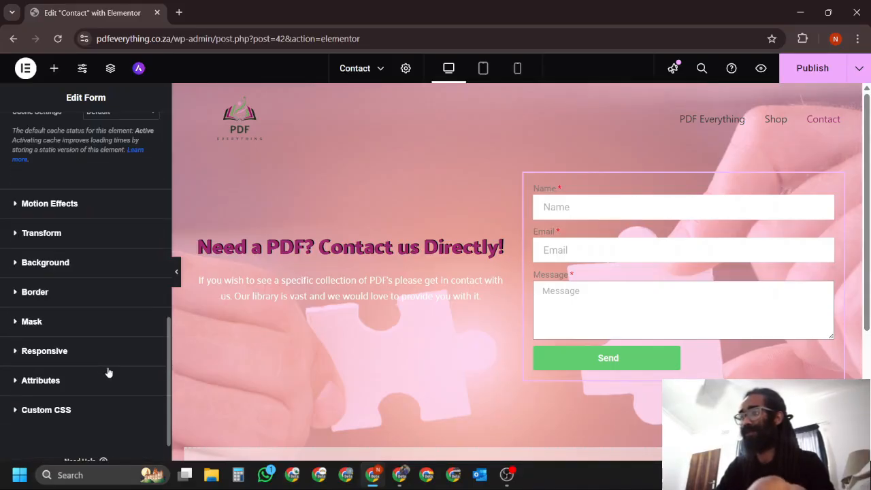
# Set the form's border radius to .5 rem.
pyautogui.click(52, 295)
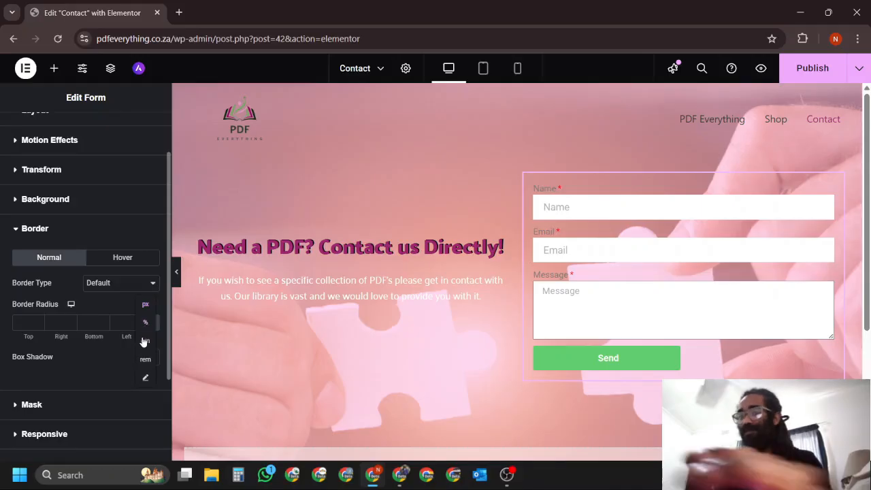
pyautogui.click(146, 356)
pyautogui.click(27, 322)
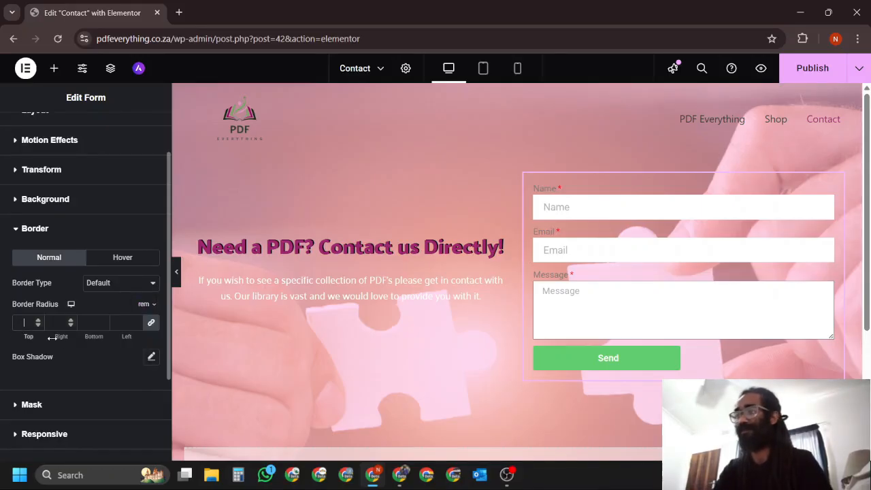
pyautogui.write('5')
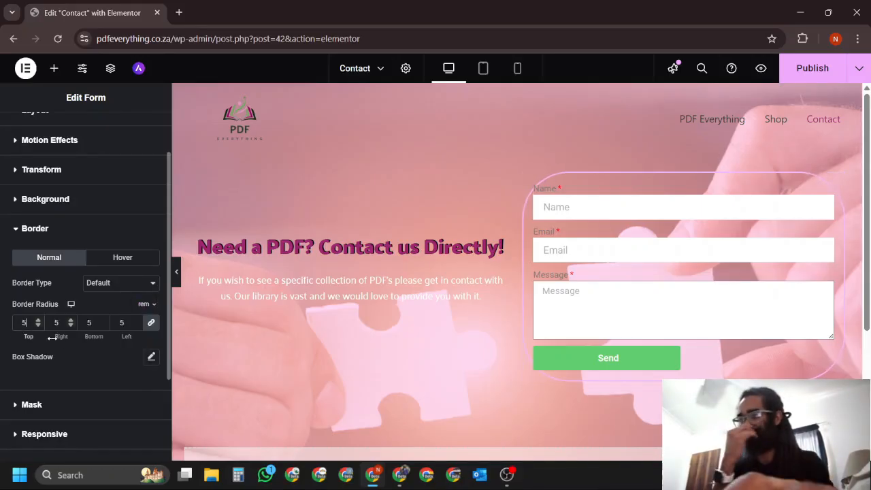
pyautogui.press('BackSpace')
pyautogui.write('.5')
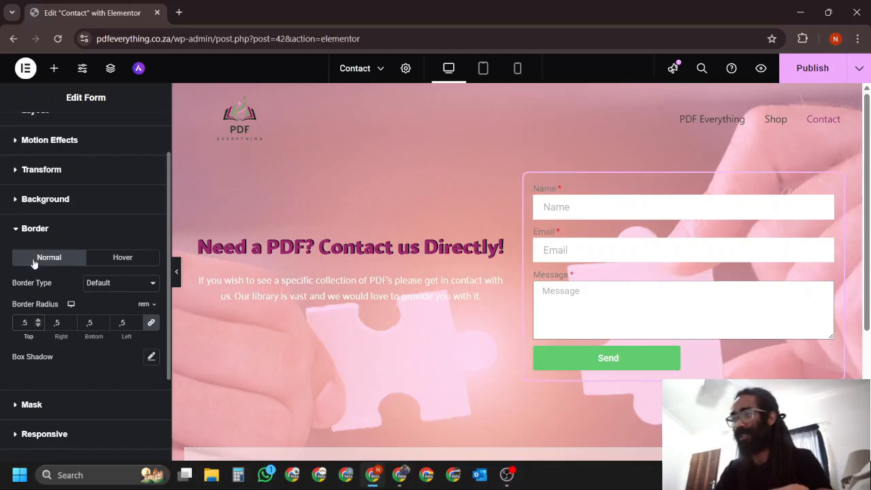
# Give the form a box shadow with blur 4 and a more opaque dark colour, then preview.
pyautogui.click(151, 356)
pyautogui.scroll(-1, 136, 381)
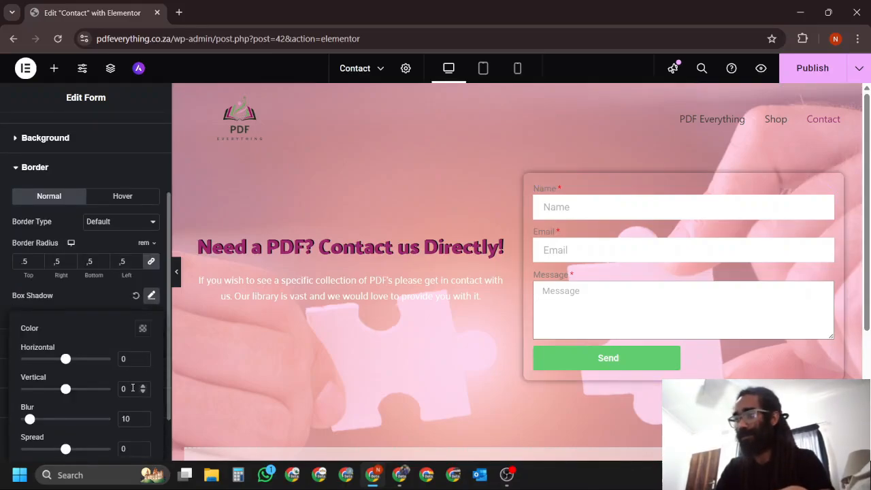
pyautogui.scroll(-1, 140, 391)
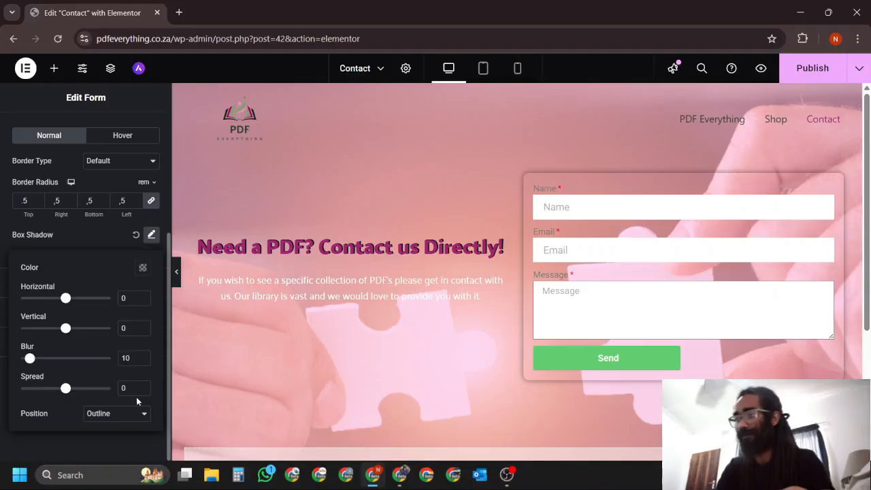
pyautogui.click(142, 362)
pyautogui.click(142, 362)
pyautogui.click(143, 361)
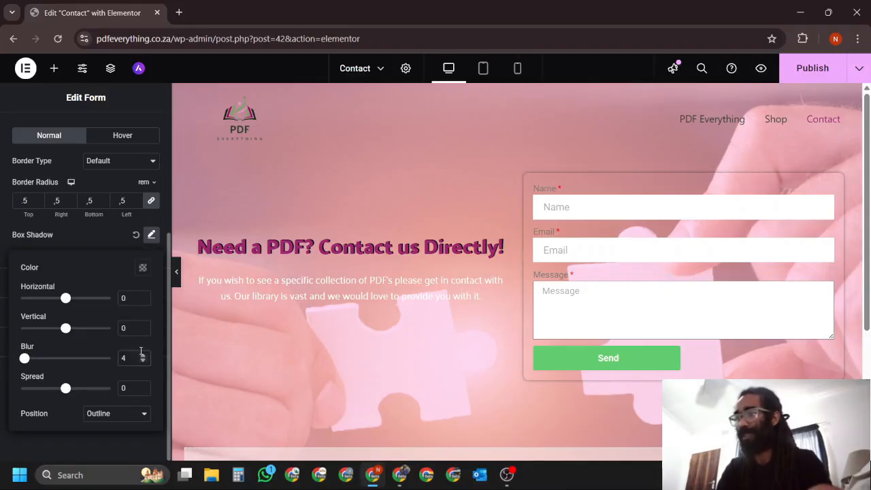
pyautogui.click(142, 269)
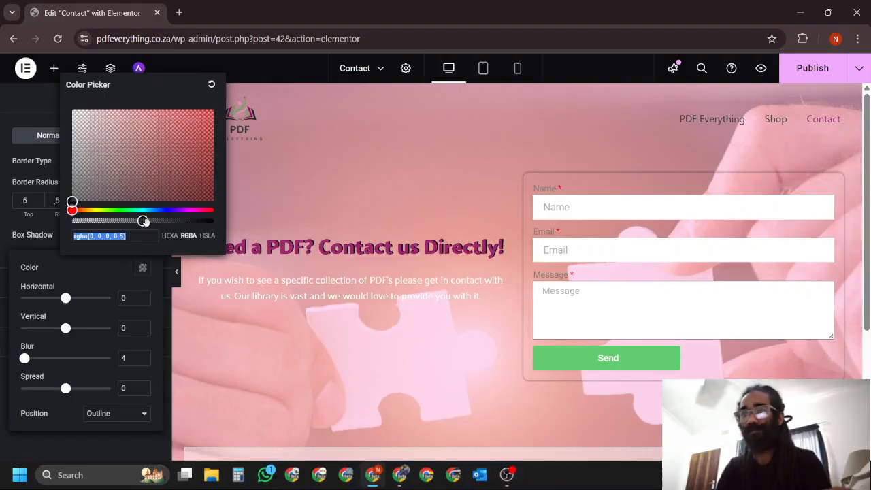
pyautogui.moveTo(144, 221); pyautogui.dragTo(196, 235)
pyautogui.click(45, 259)
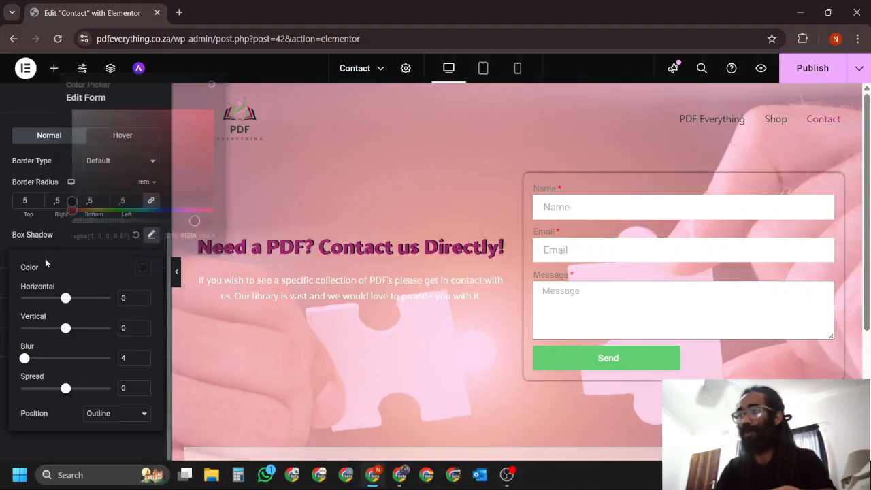
pyautogui.click(23, 240)
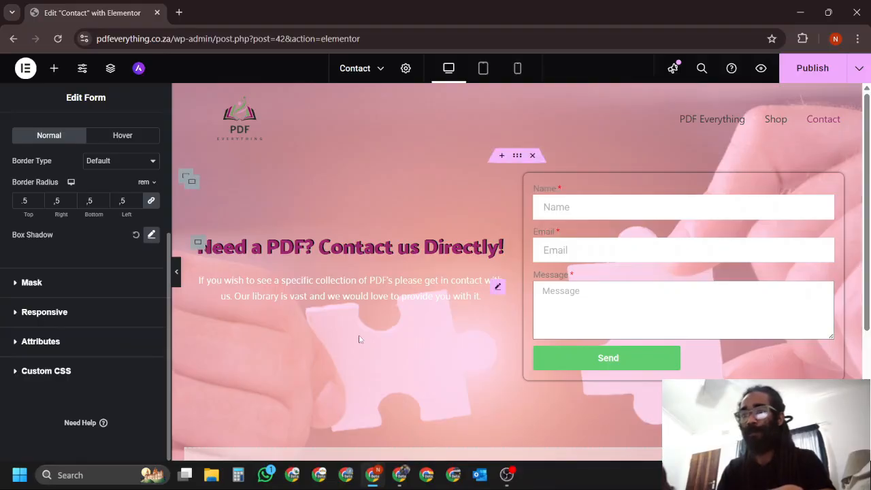
pyautogui.click(174, 272)
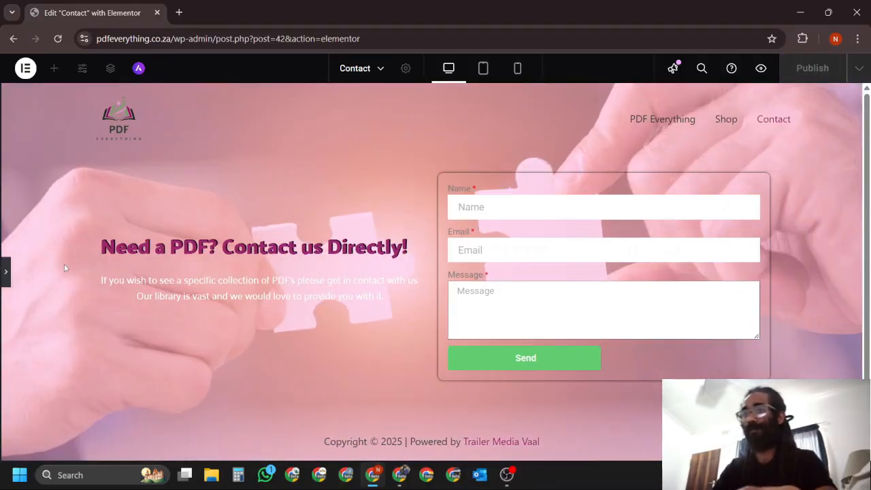
pyautogui.click(5, 272)
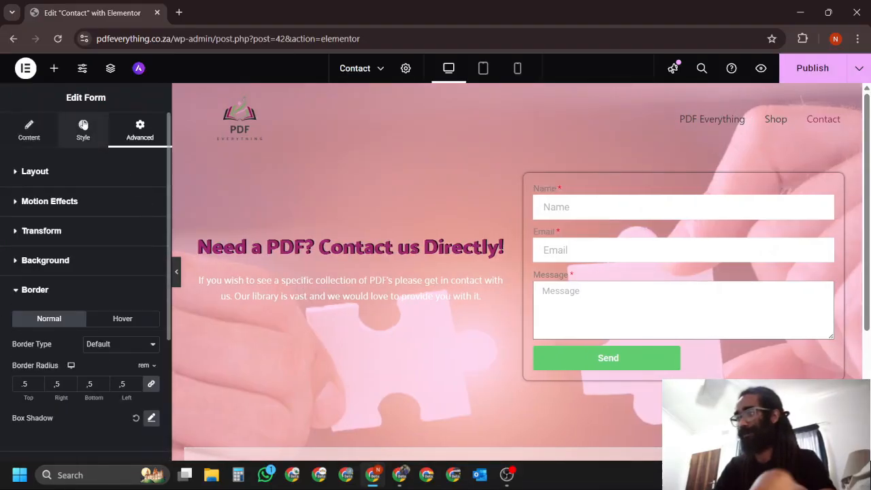
# Position the form's Send button on the left.
pyautogui.click(83, 129)
pyautogui.scroll(-5, 121, 307)
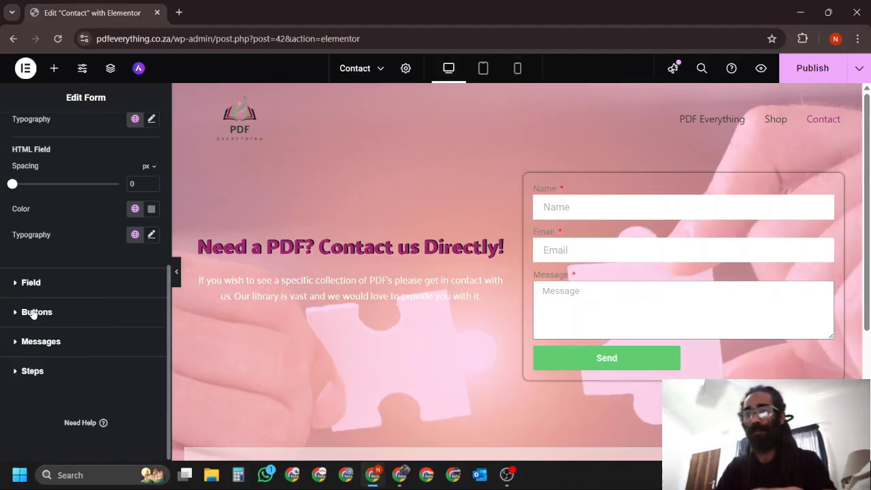
pyautogui.click(34, 312)
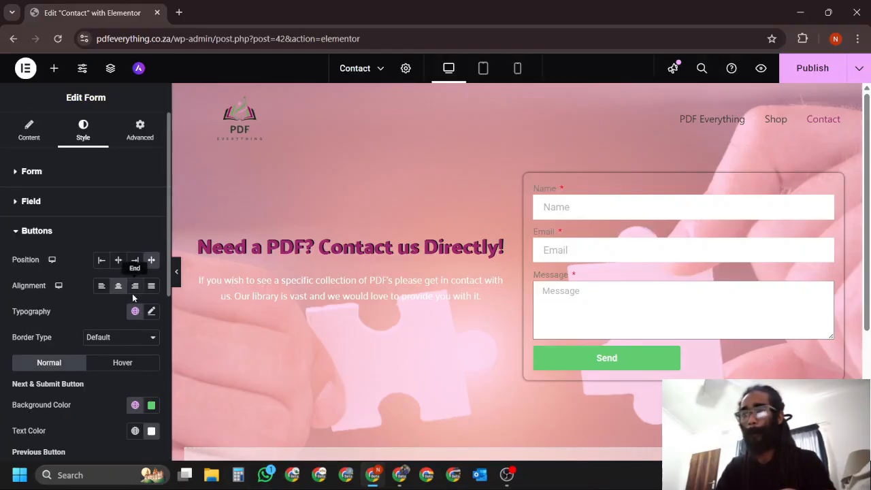
pyautogui.click(118, 259)
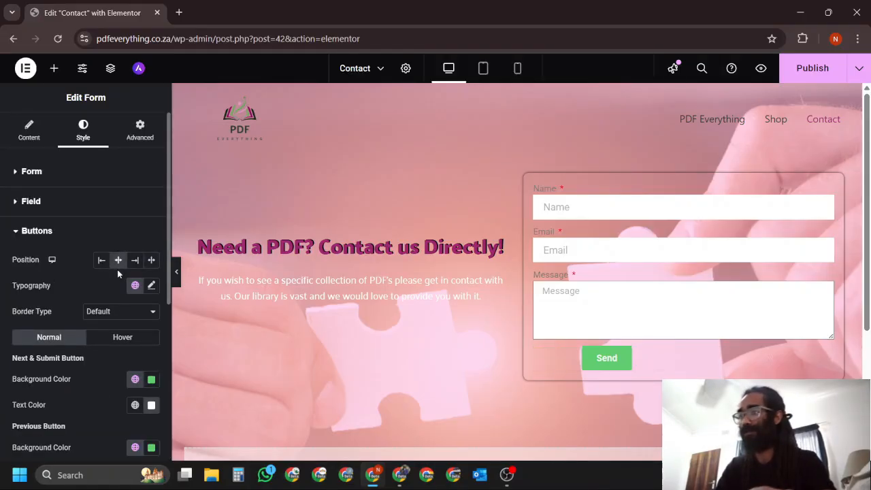
pyautogui.click(118, 261)
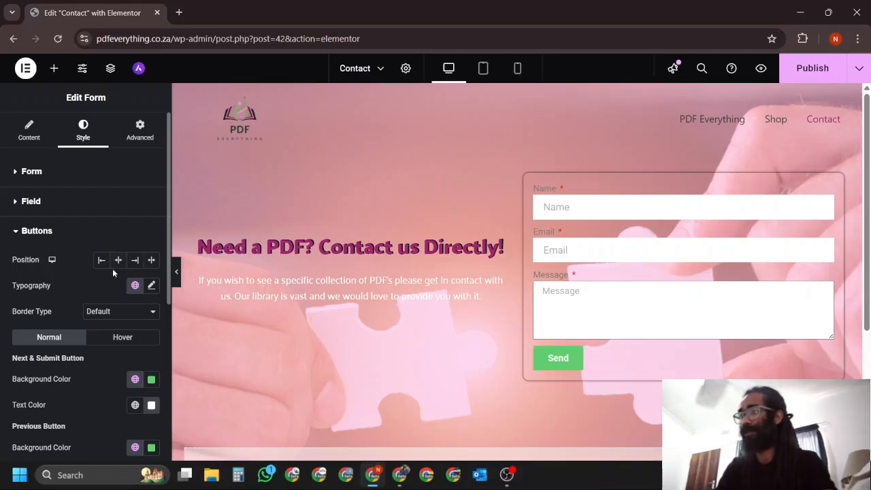
pyautogui.scroll(-1, 113, 272)
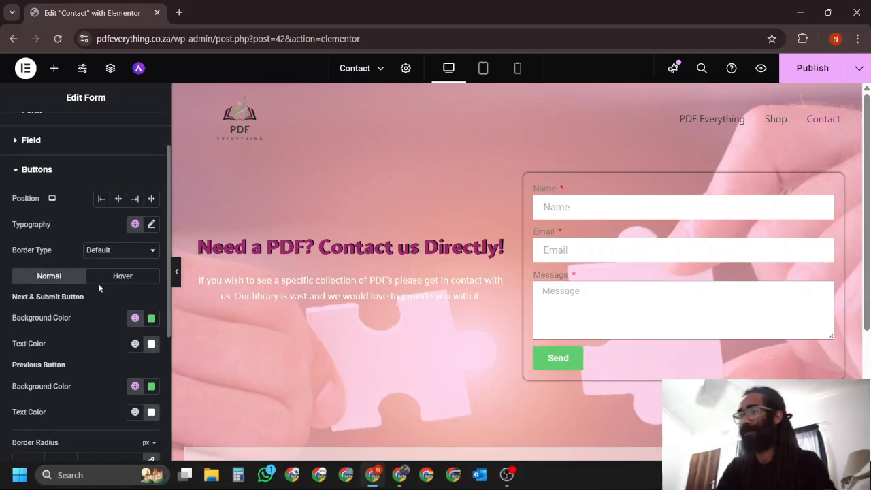
pyautogui.click(117, 201)
pyautogui.click(102, 199)
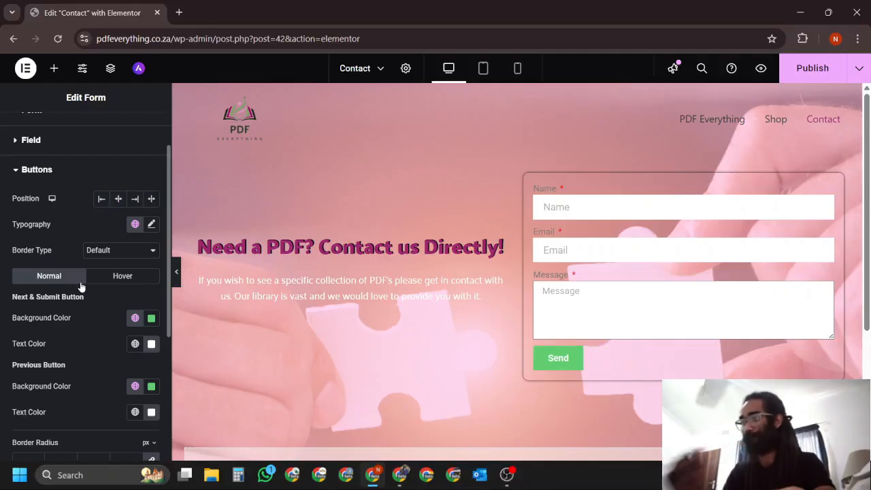
pyautogui.scroll(1, 89, 280)
pyautogui.scroll(-1, 96, 280)
# Set the Send and previous buttons' background to the Theme Alternate Brand global colour.
pyautogui.click(136, 318)
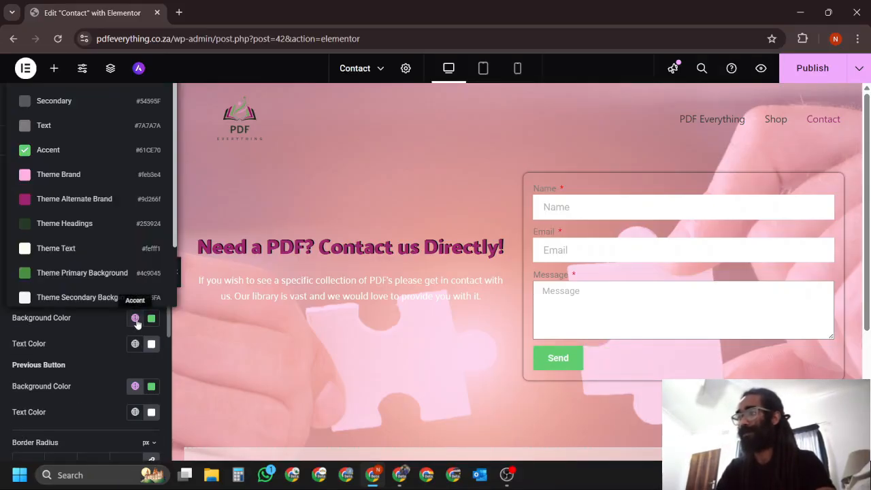
pyautogui.click(72, 200)
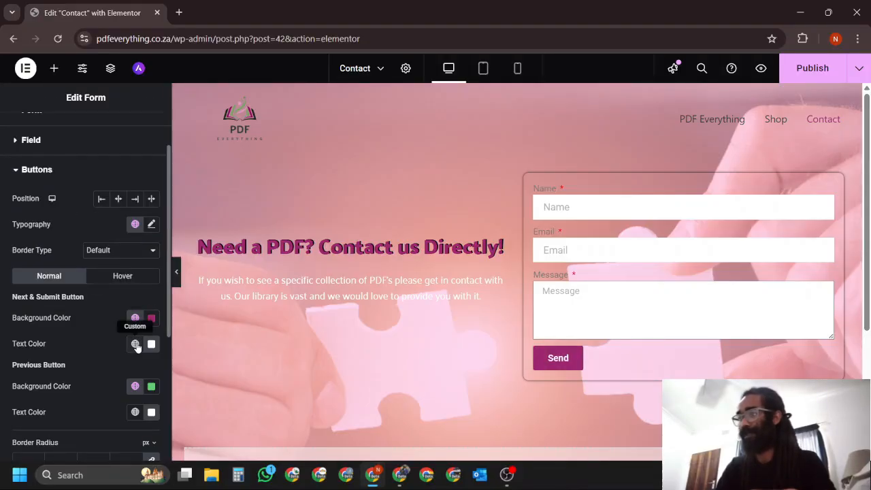
pyautogui.scroll(-1, 136, 346)
pyautogui.scroll(-1, 136, 290)
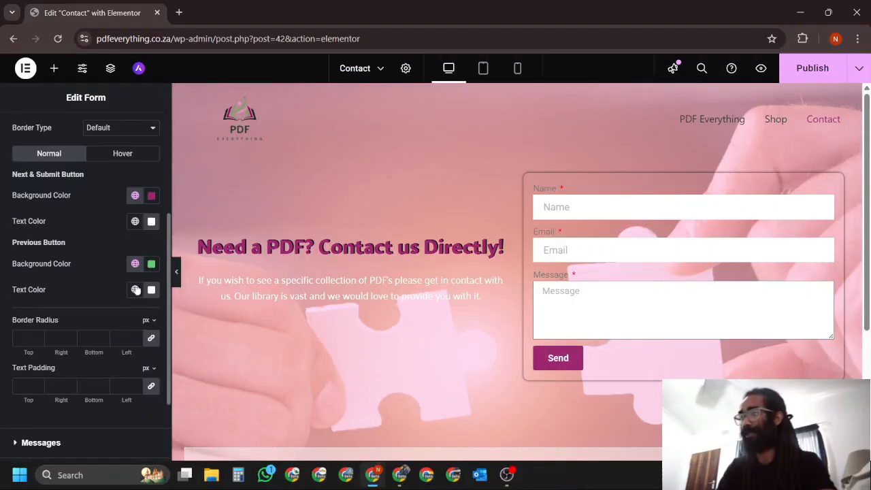
pyautogui.click(134, 263)
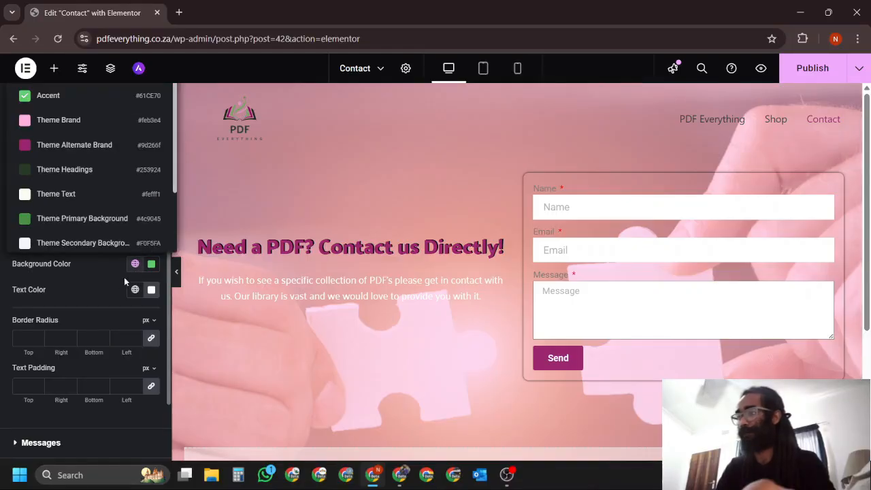
pyautogui.click(94, 156)
pyautogui.scroll(-2, 116, 285)
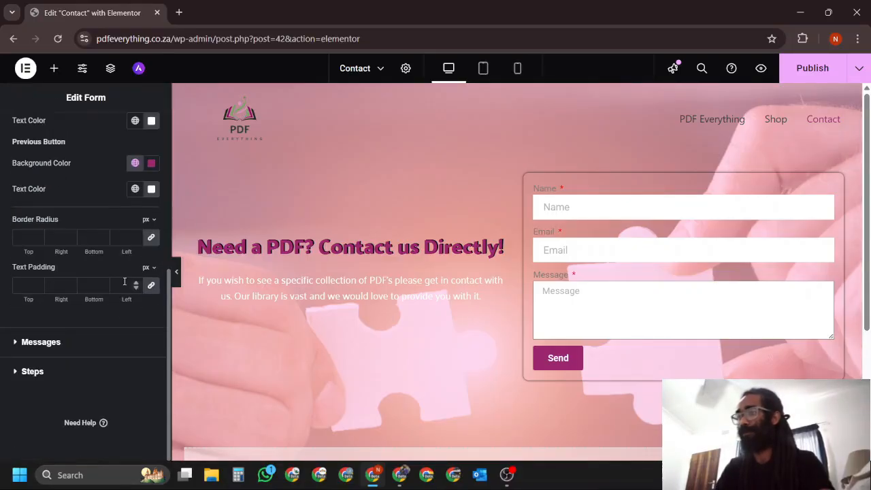
# Round the button corners with a 2 rem border radius.
pyautogui.click(148, 221)
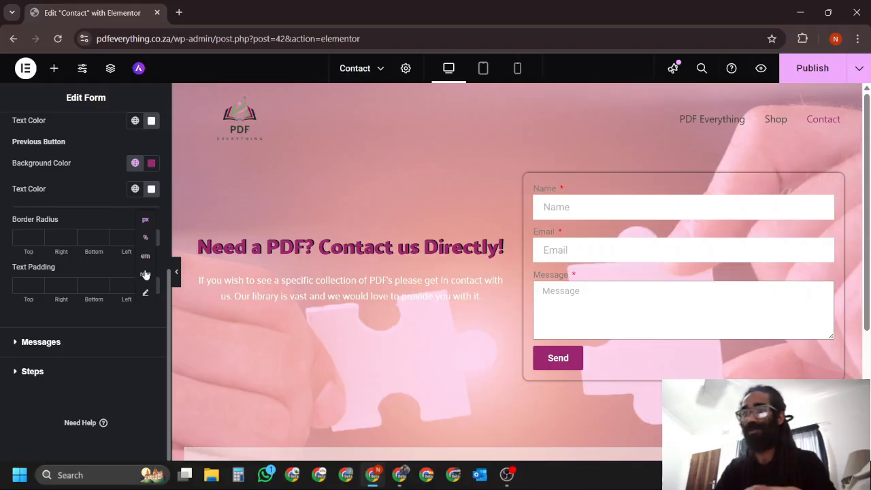
pyautogui.click(144, 274)
pyautogui.click(18, 238)
pyautogui.write('2')
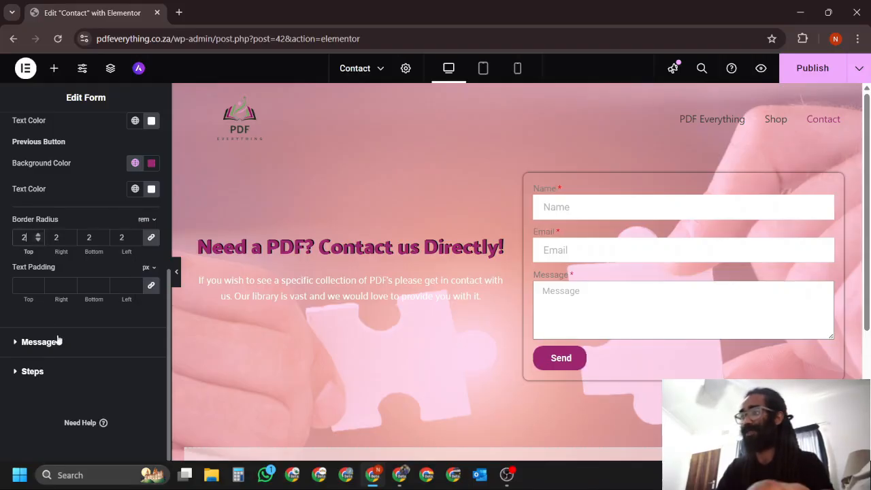
pyautogui.click(89, 216)
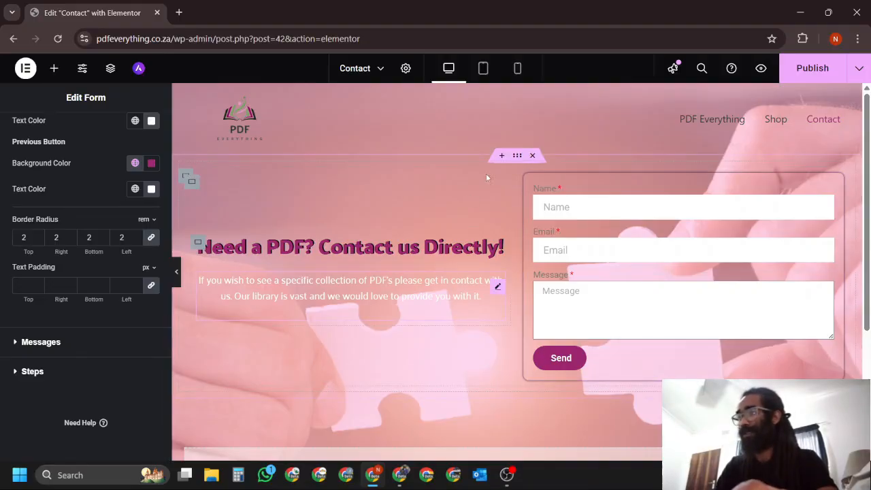
pyautogui.scroll(5, 32, 207)
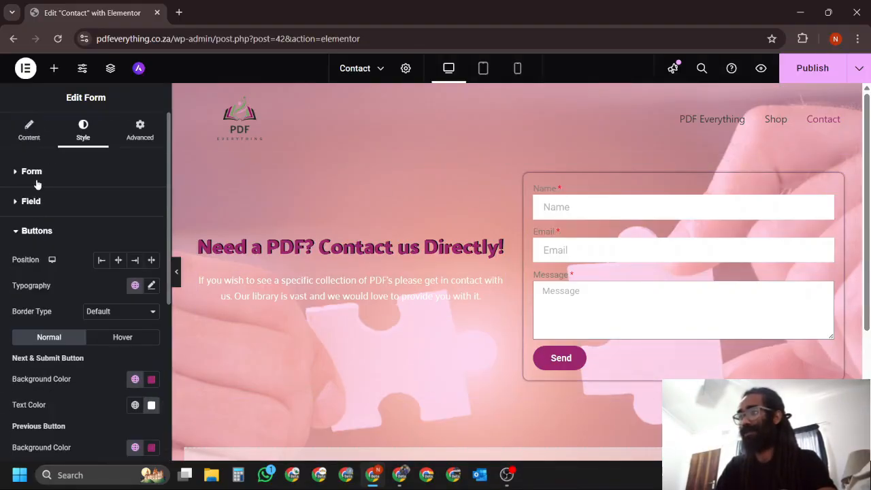
pyautogui.click(36, 230)
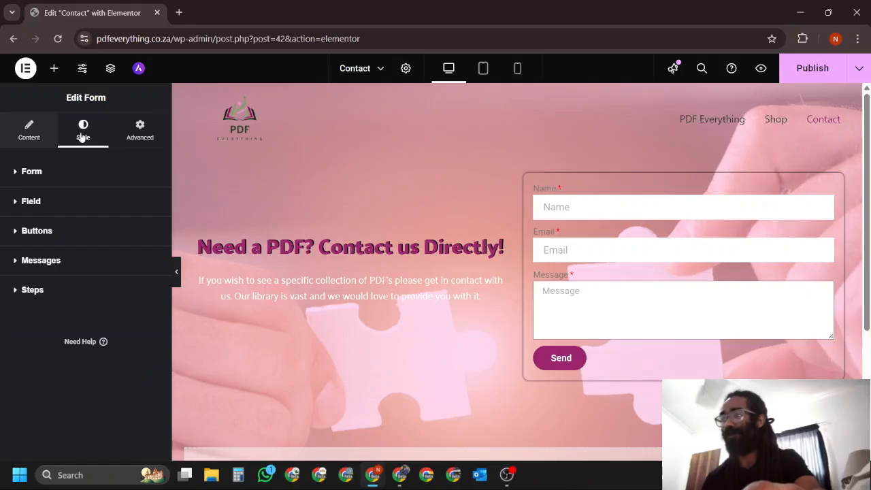
# Confirm the form's Actions After Submit include Collect Submissions and Email, then publish Contact.
pyautogui.hotkey('ctrl', 'z')
pyautogui.scroll(-2, 112, 286)
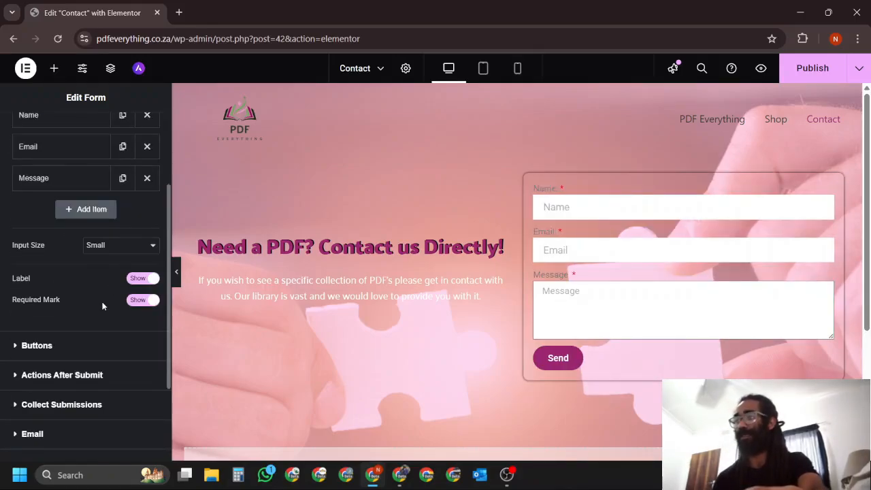
pyautogui.click(77, 376)
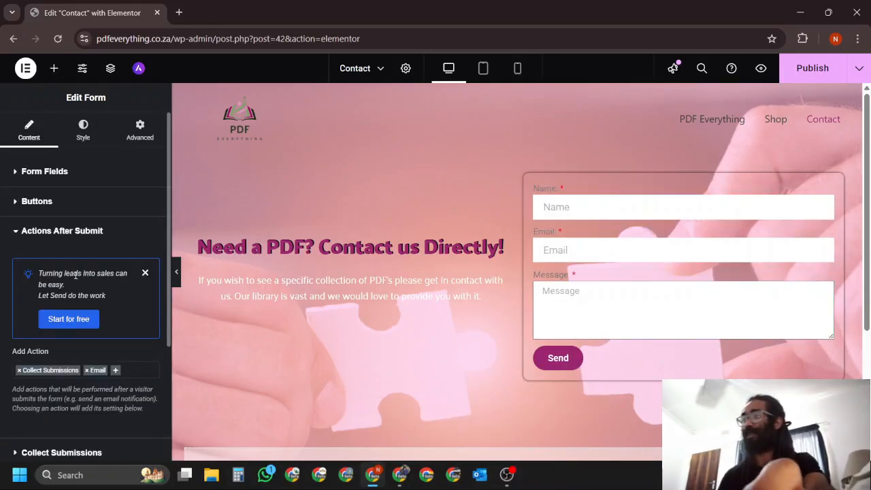
pyautogui.scroll(-3, 109, 379)
pyautogui.scroll(1, 102, 270)
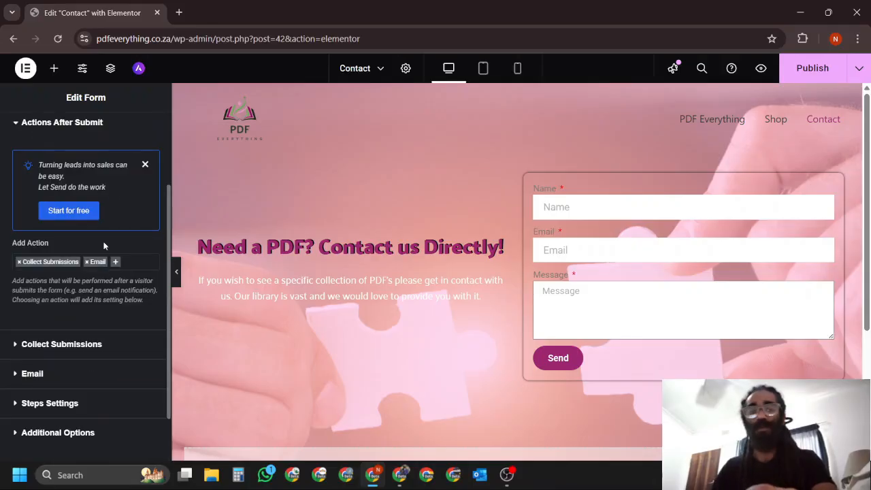
pyautogui.scroll(2, 104, 244)
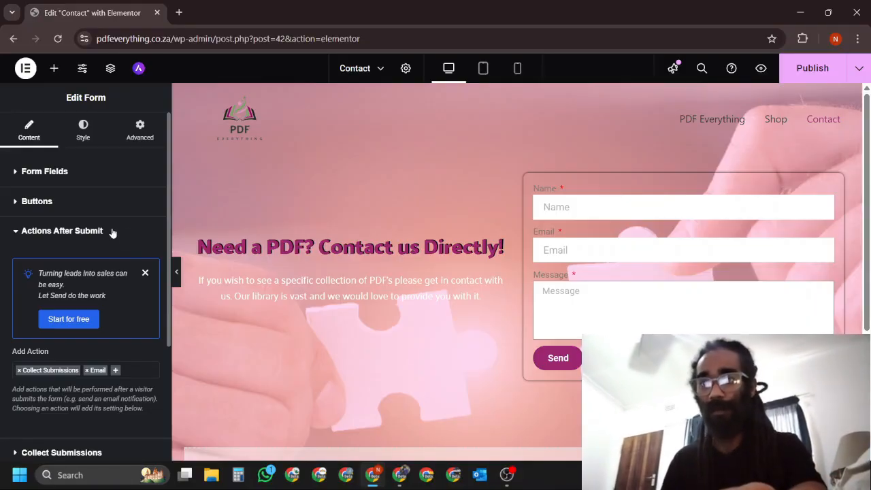
pyautogui.click(811, 75)
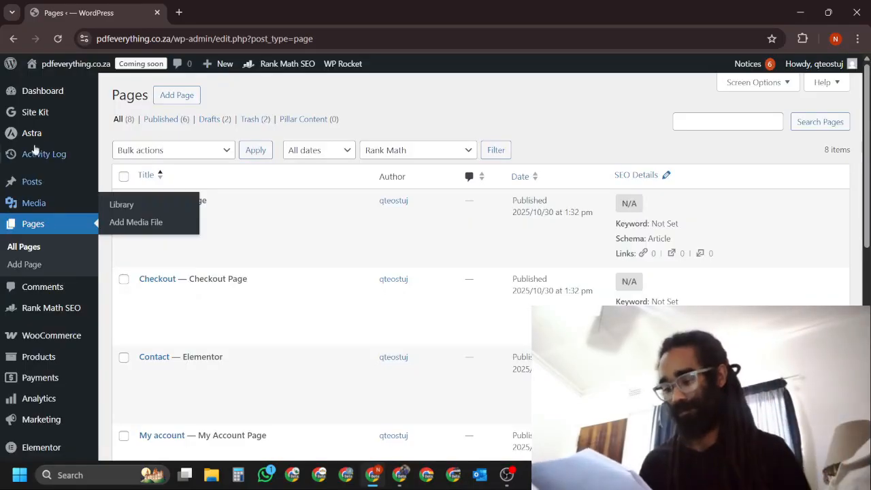
# Return to the WordPress Dashboard and open a new blank browser tab beside it.
pyautogui.click(44, 96)
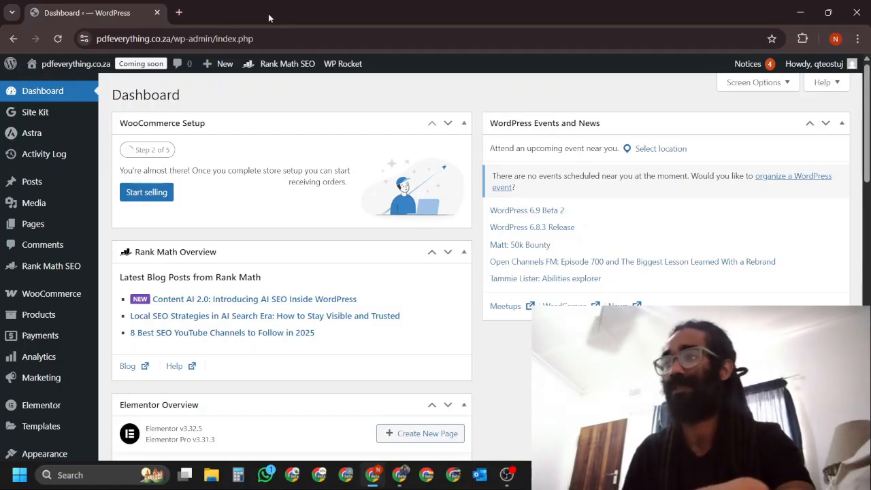
pyautogui.click(178, 12)
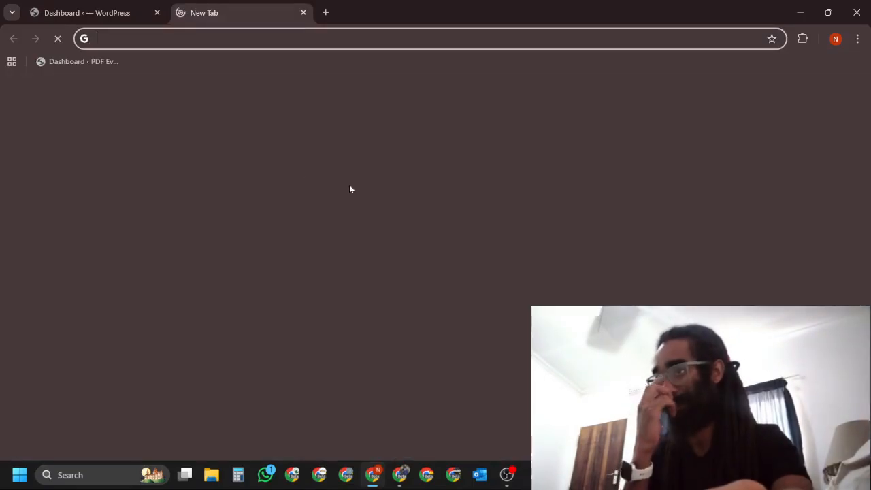
# Sign in to the Axxess Client Control Panel with the saved login, unlocked by Windows PIN.
pyautogui.click(290, 306)
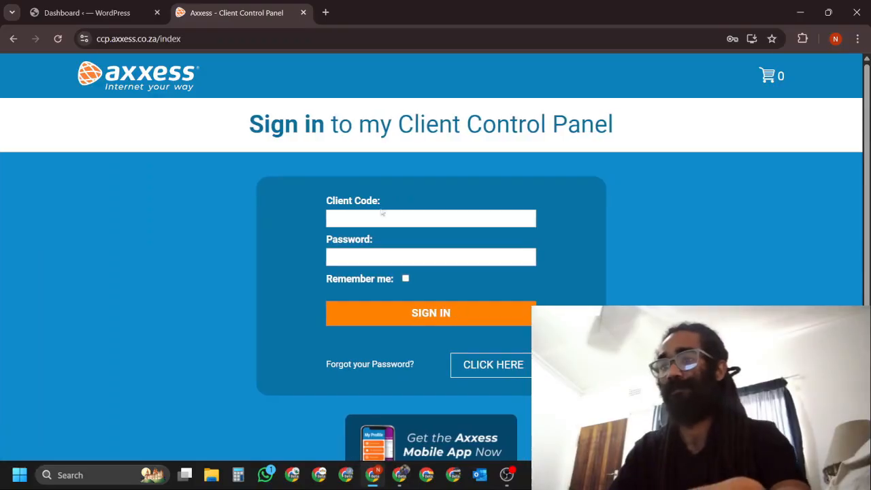
pyautogui.click(387, 217)
pyautogui.press('Escape')
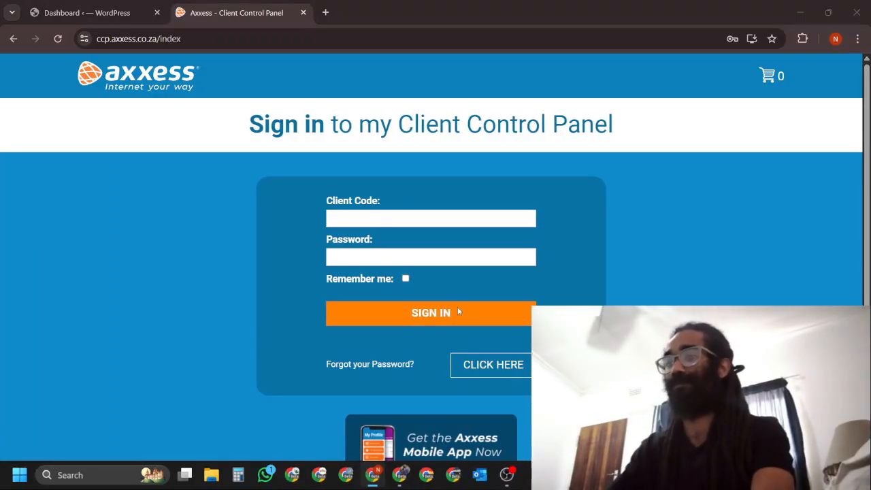
pyautogui.write('••')
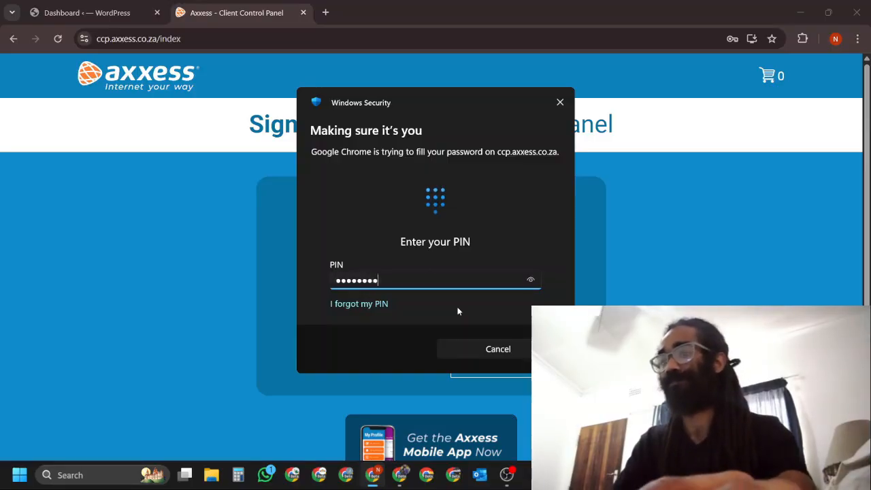
pyautogui.press('Return')
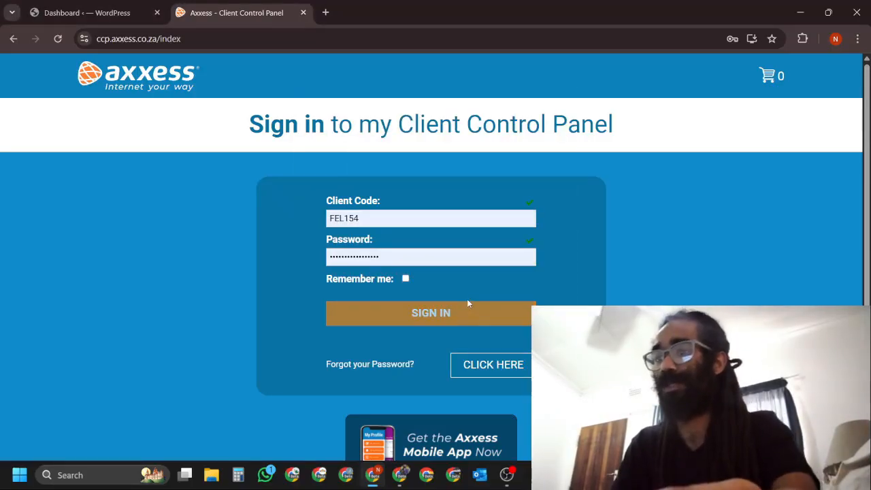
pyautogui.click(467, 302)
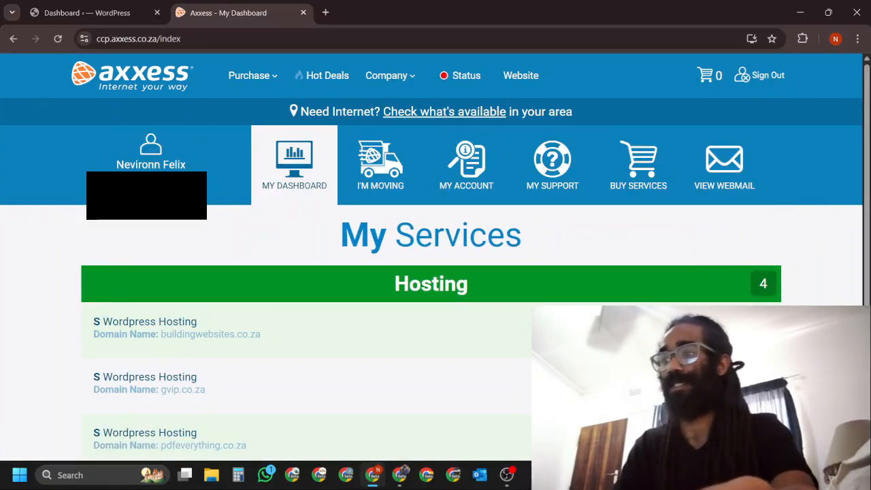
# View the pdfeverything.co.za hosting service details, then open another blank tab.
pyautogui.scroll(-1, 612, 286)
pyautogui.click(755, 264)
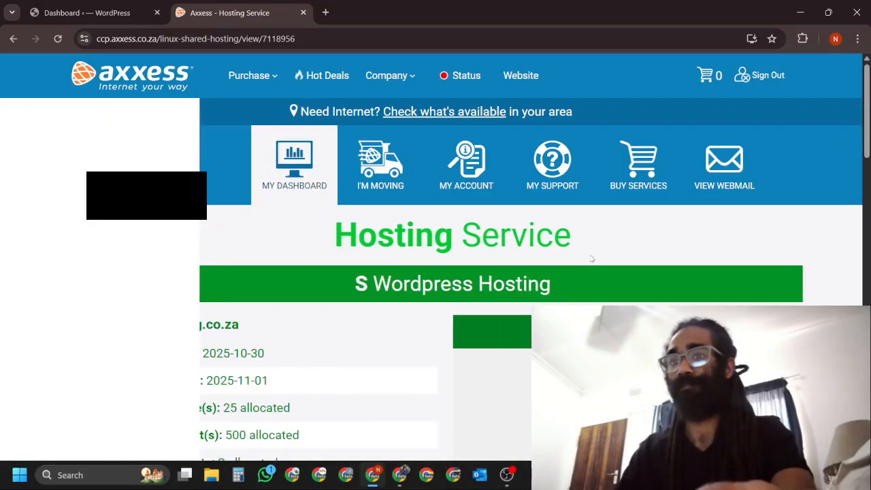
pyautogui.scroll(-7, 803, 252)
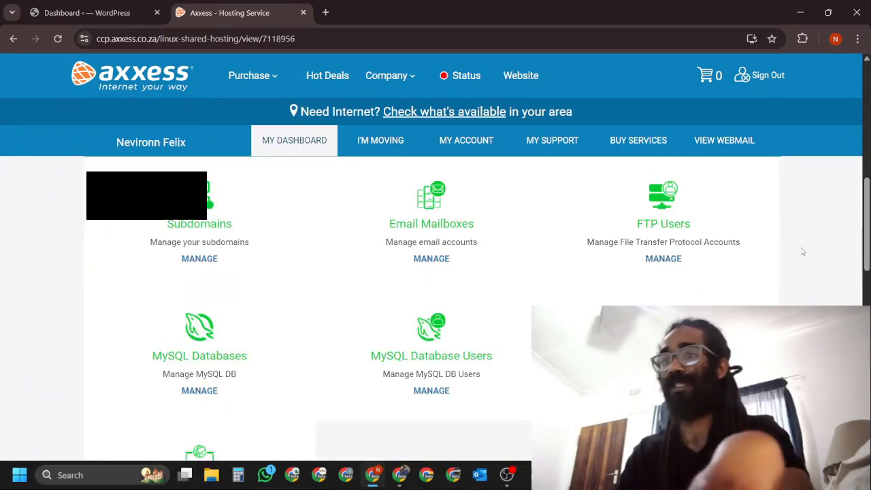
pyautogui.scroll(7, 783, 272)
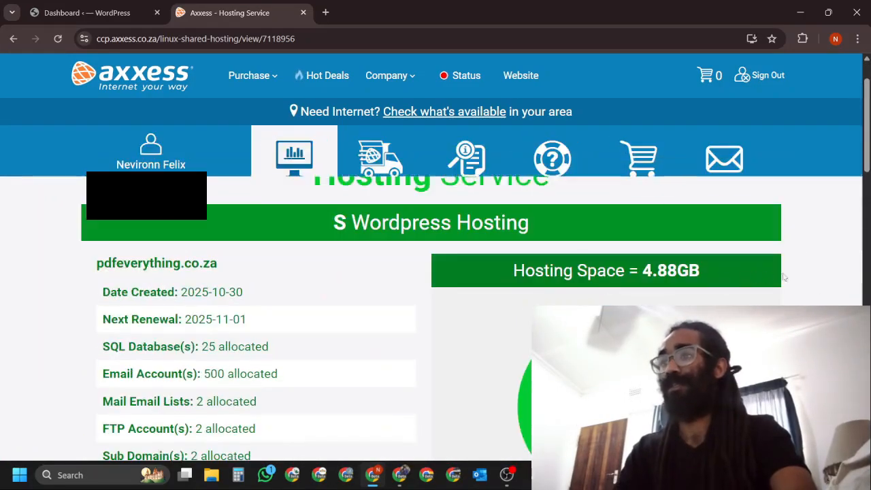
pyautogui.scroll(1, 784, 277)
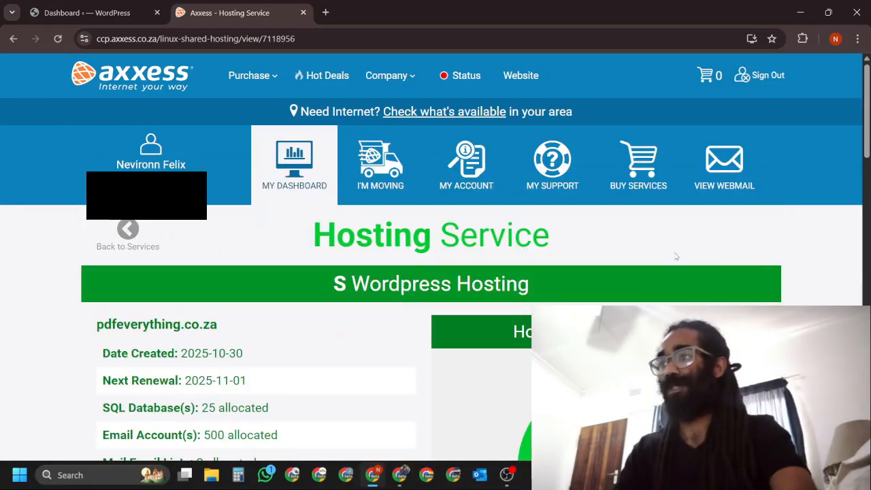
pyautogui.click(326, 13)
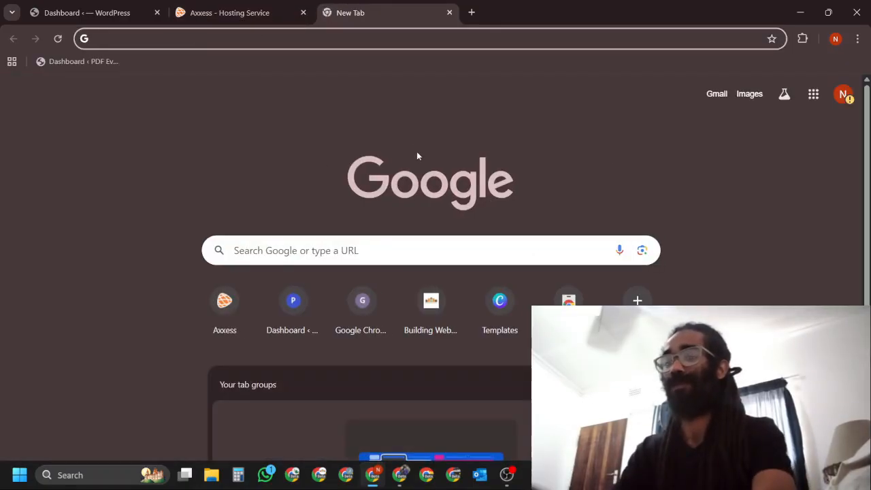
# Find Google Search Console via Google and add pdfeverything.co.za as a Domain property.
pyautogui.write('g')
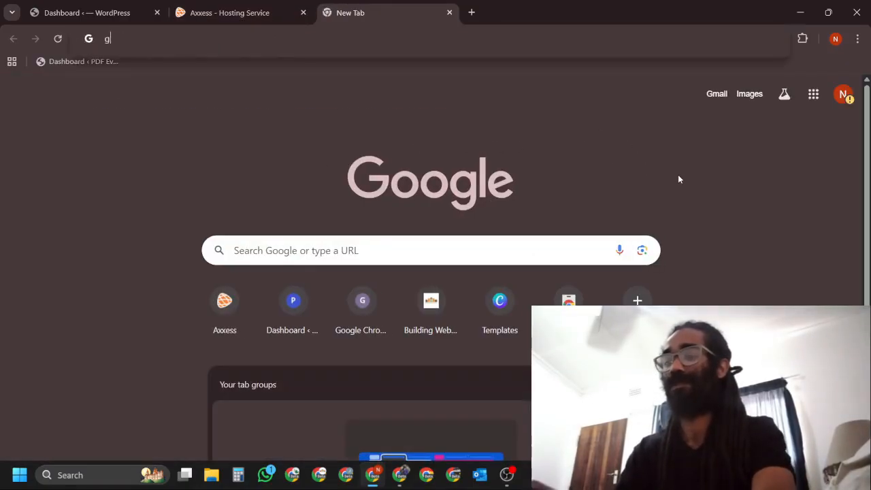
pyautogui.write('oogle search con')
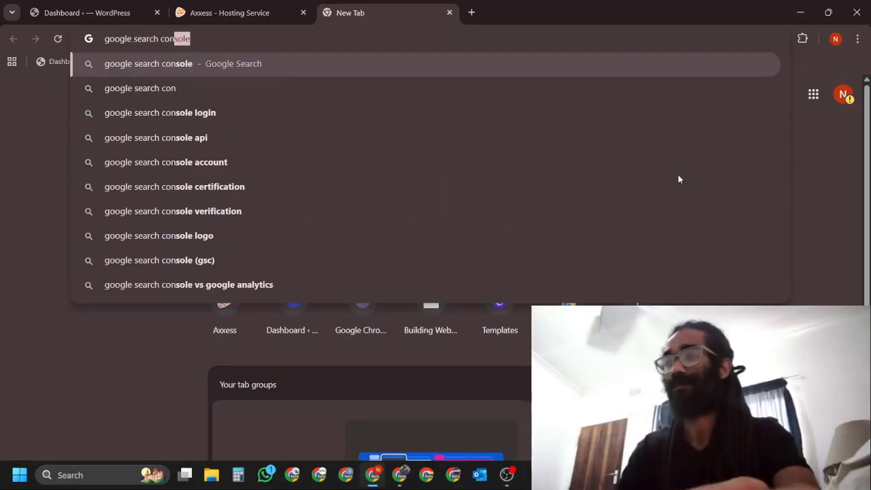
pyautogui.press('Return')
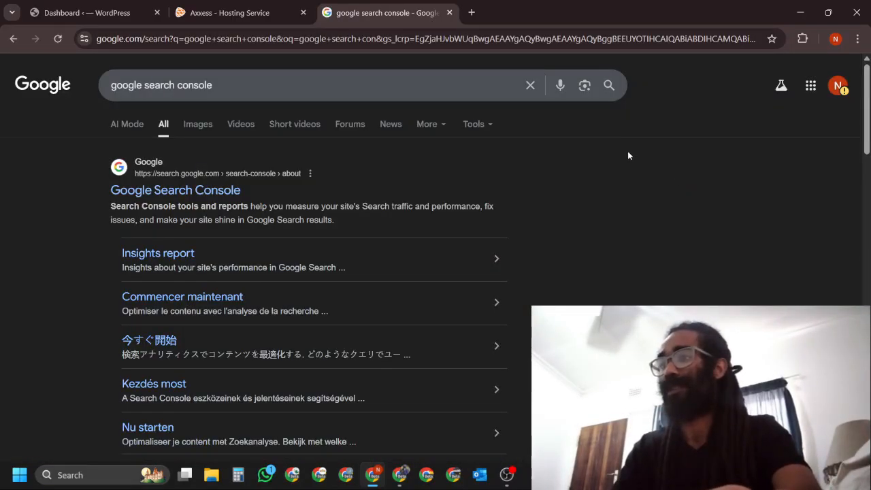
pyautogui.click(202, 195)
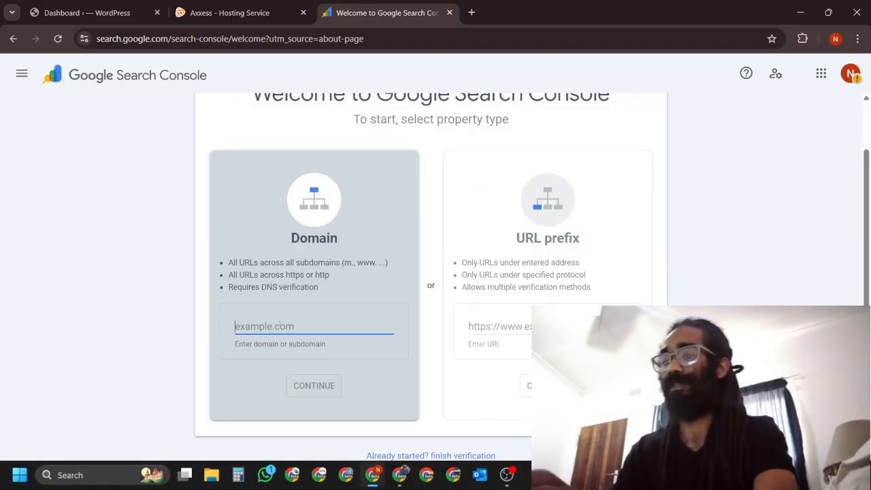
pyautogui.write('pdf')
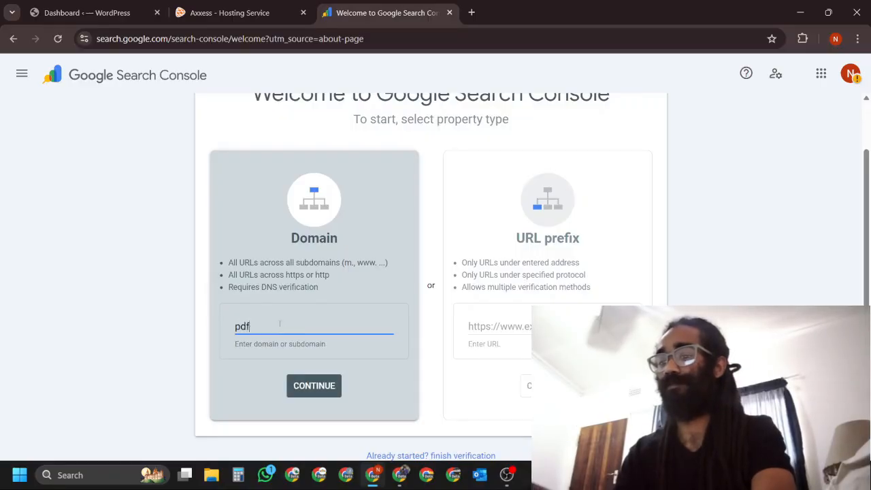
pyautogui.write('everything.co.za')
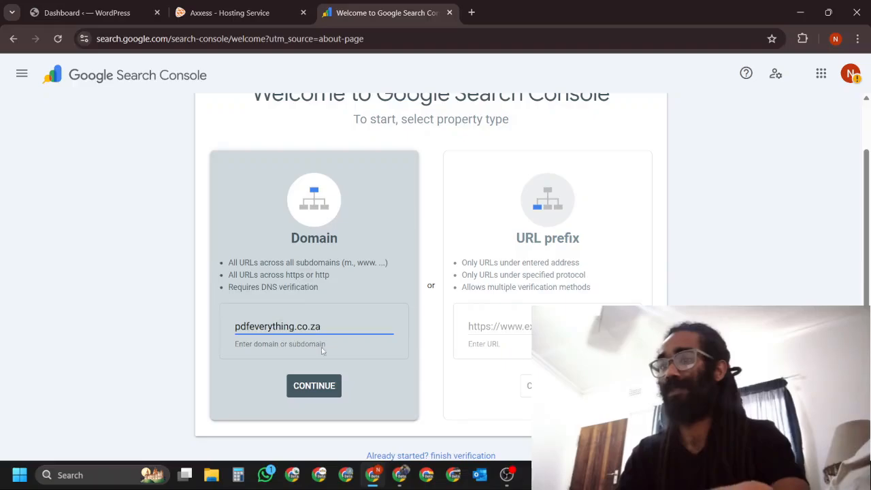
pyautogui.click(324, 397)
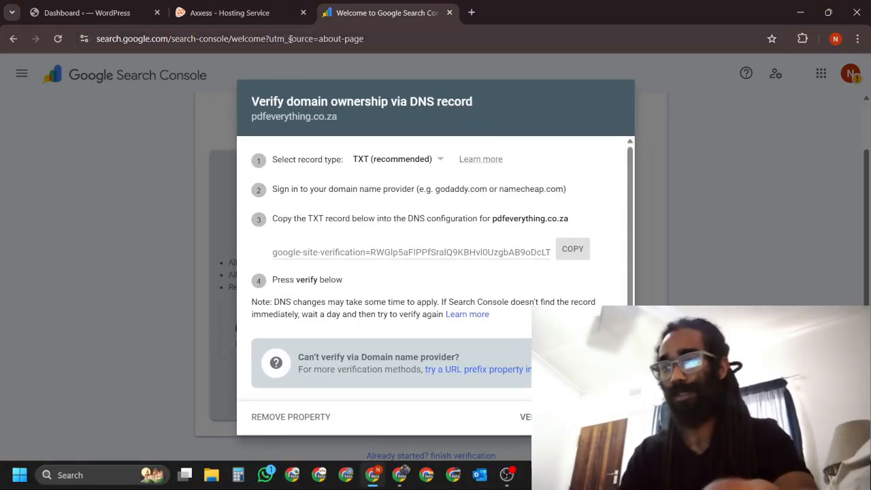
# Open Axxess DNS Zones, then copy Search Console's TXT verification record and return there.
pyautogui.click(269, 17)
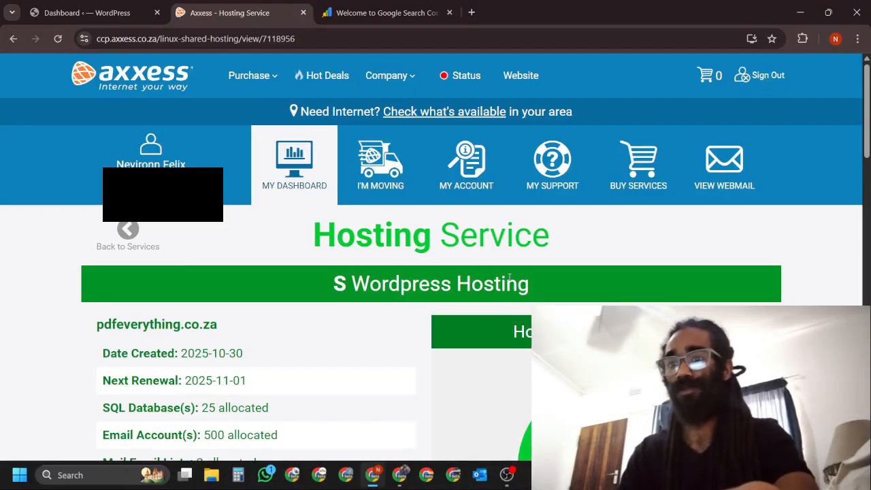
pyautogui.scroll(-7, 509, 276)
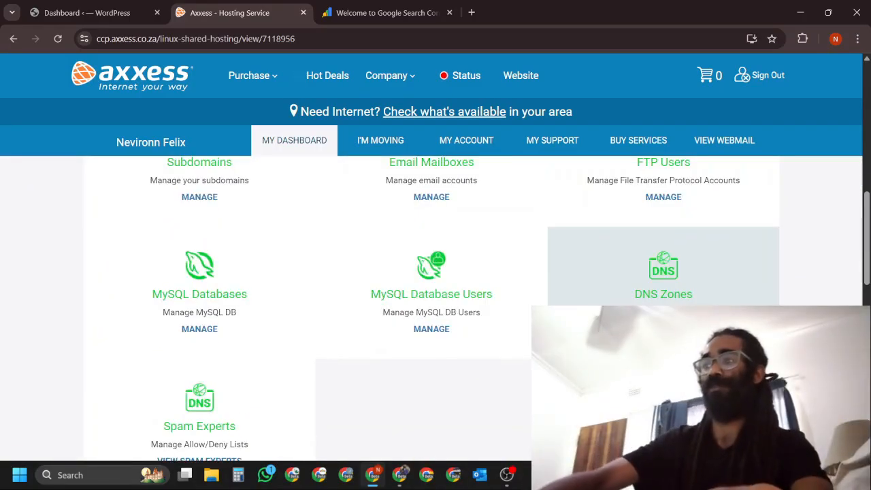
pyautogui.click(663, 279)
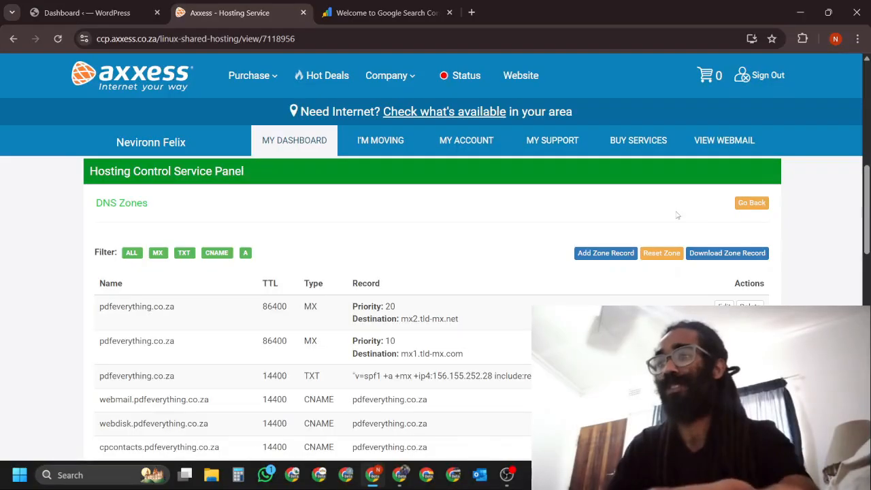
pyautogui.click(344, 13)
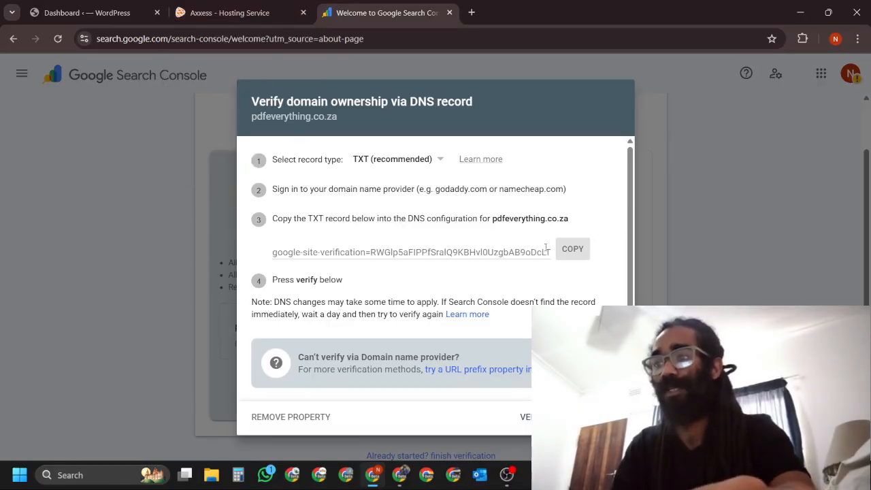
pyautogui.click(574, 251)
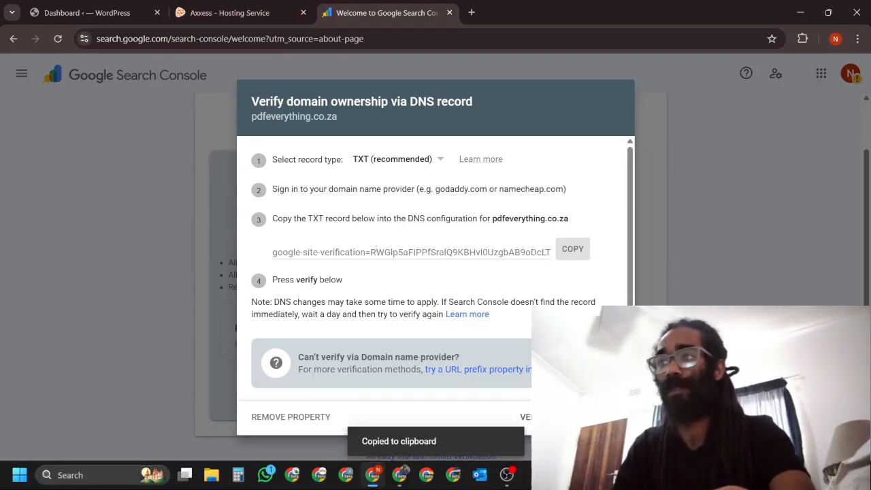
pyautogui.click(251, 18)
# Save a new TXT zone record named pdfeverything.co.za holding the pasted Google verification string.
pyautogui.click(629, 254)
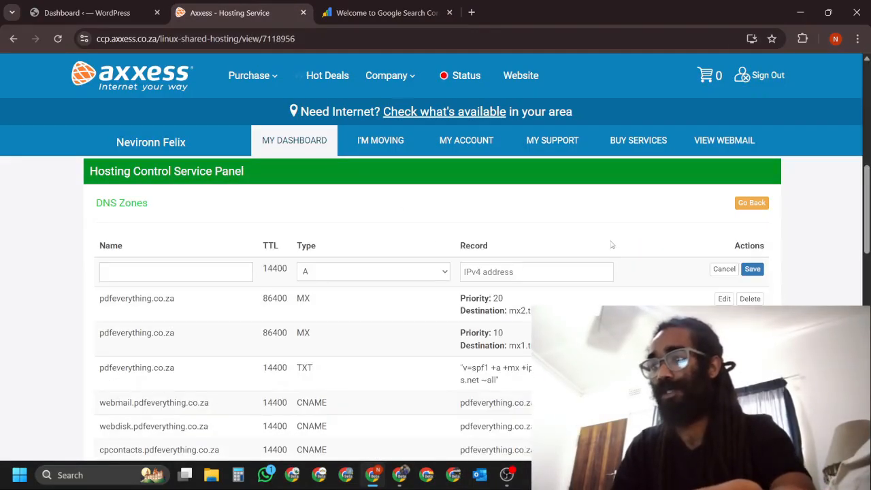
pyautogui.click(215, 272)
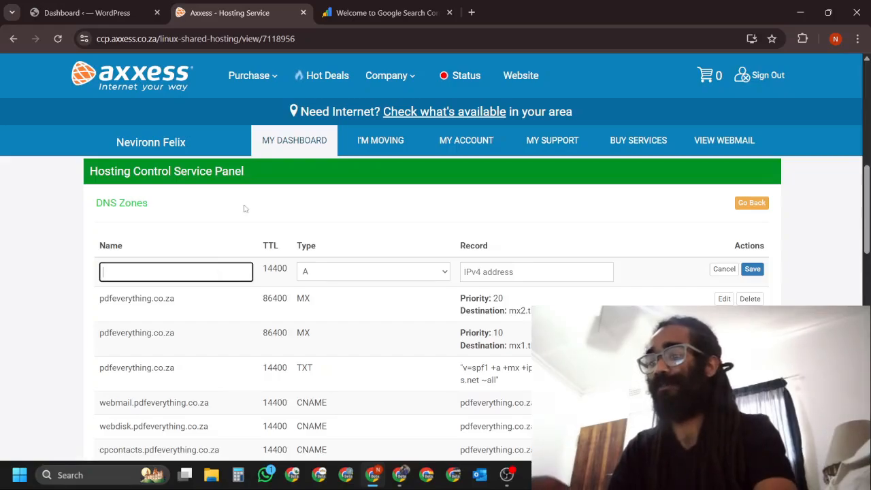
pyautogui.write('pdf')
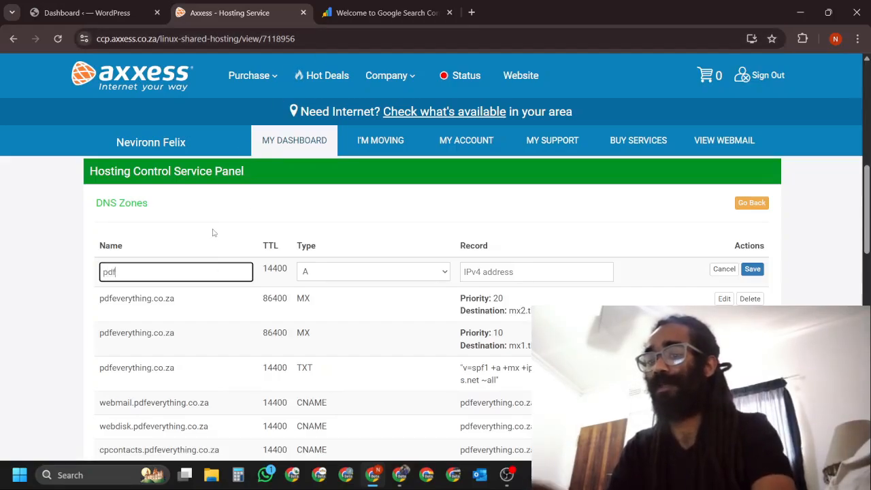
pyautogui.write('everything.co.za')
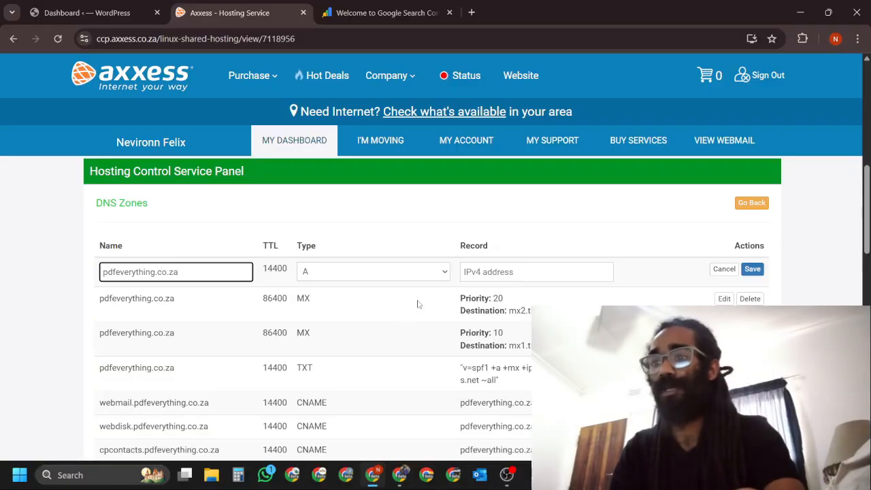
pyautogui.click(416, 271)
pyautogui.click(373, 349)
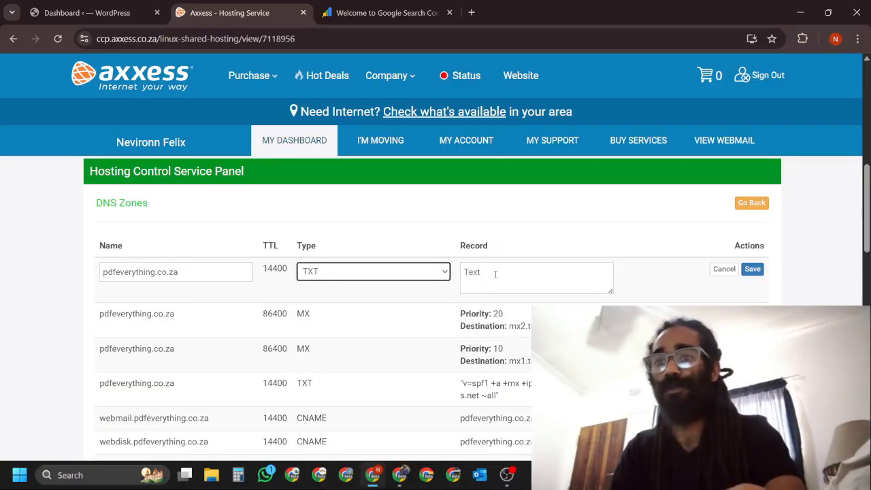
pyautogui.click(495, 274)
pyautogui.hotkey('ctrl', 'v')
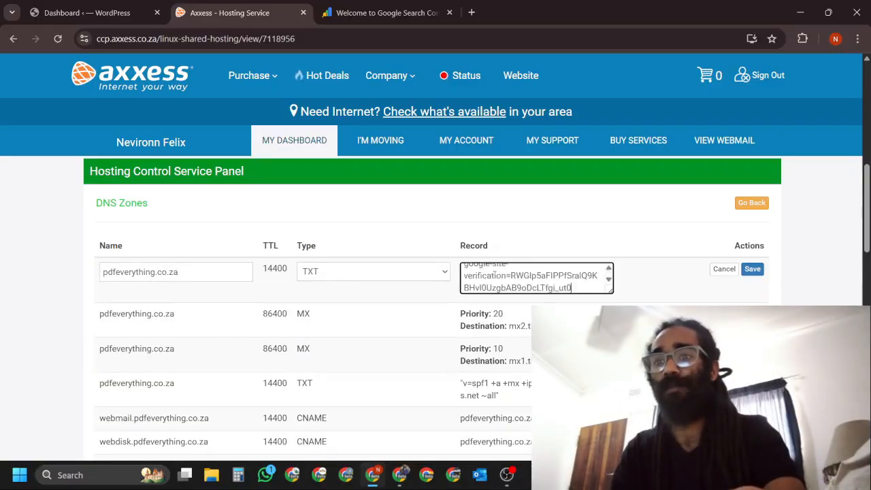
pyautogui.click(751, 270)
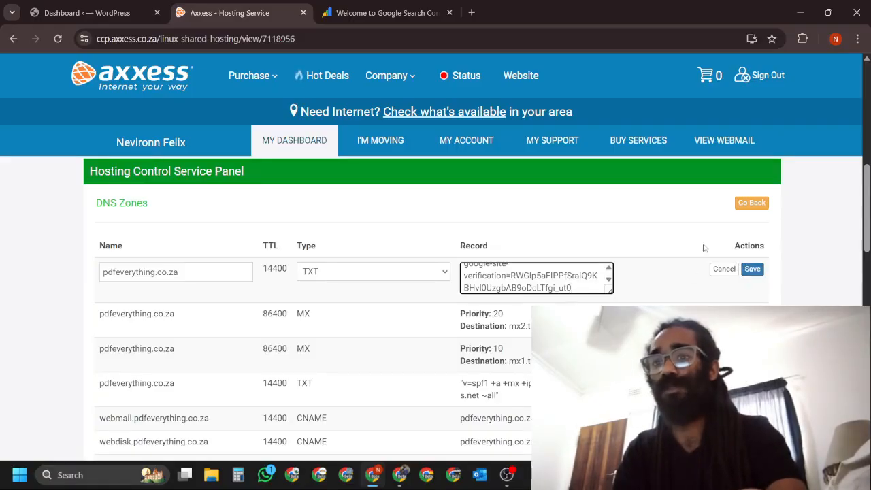
pyautogui.click(753, 270)
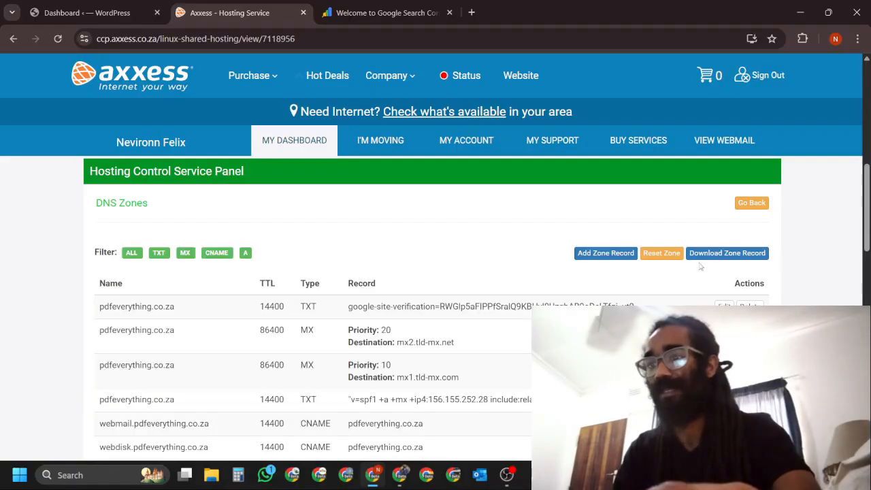
pyautogui.click(371, 13)
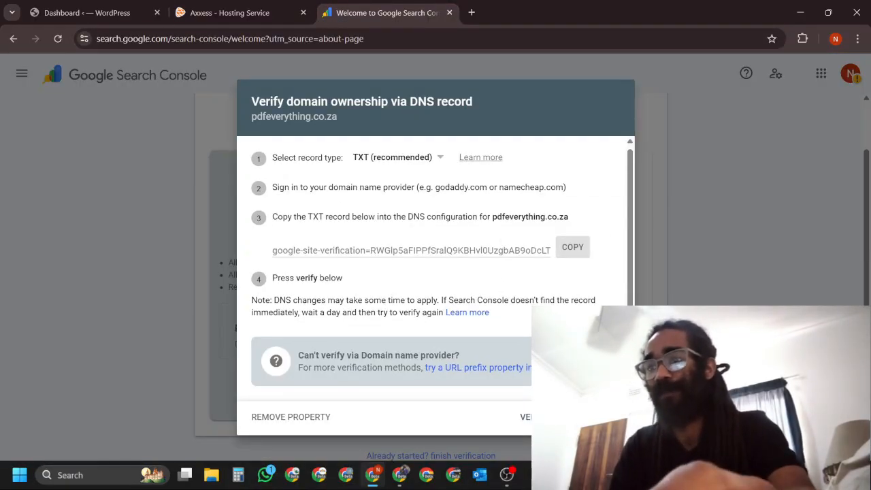
# Verify pdfeverything.co.za ownership via DNS and review the property's Overview page.
pyautogui.click(537, 416)
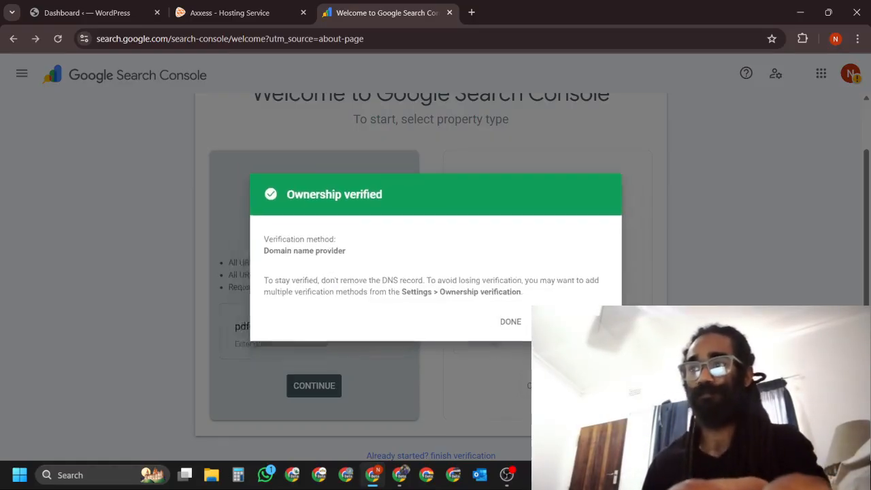
pyautogui.click(515, 325)
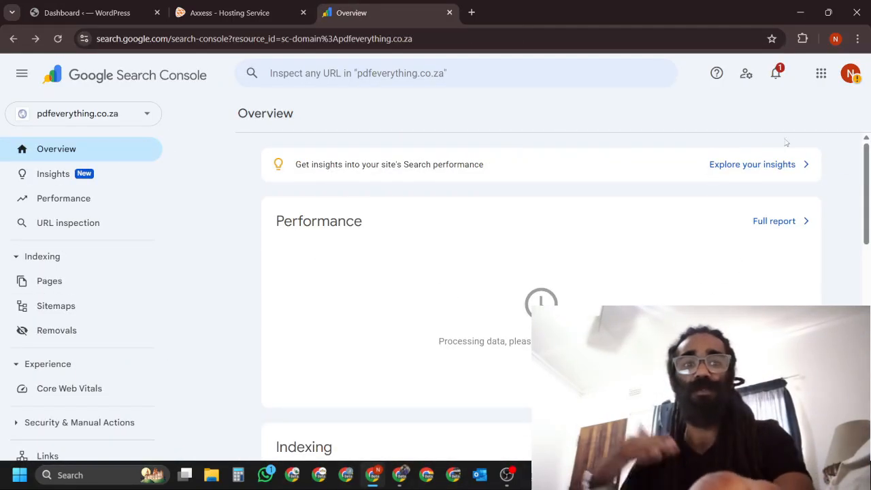
pyautogui.scroll(-4, 819, 207)
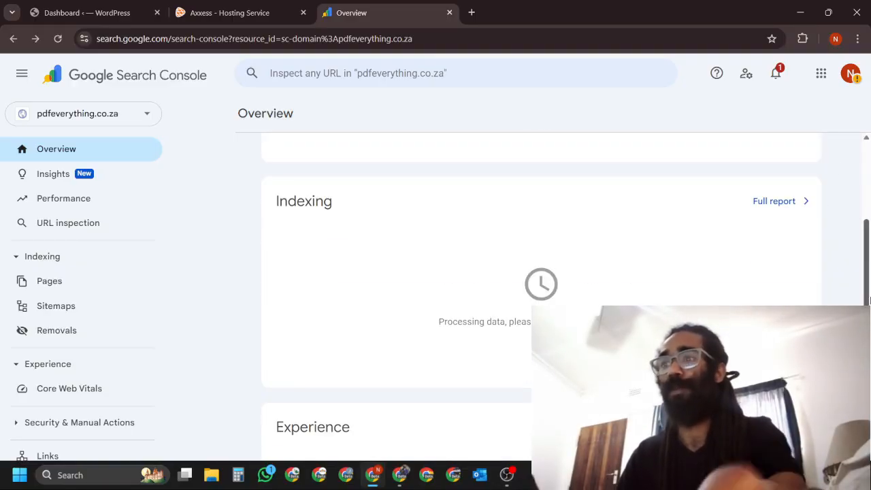
pyautogui.scroll(-2, 540, 293)
pyautogui.scroll(6, 541, 293)
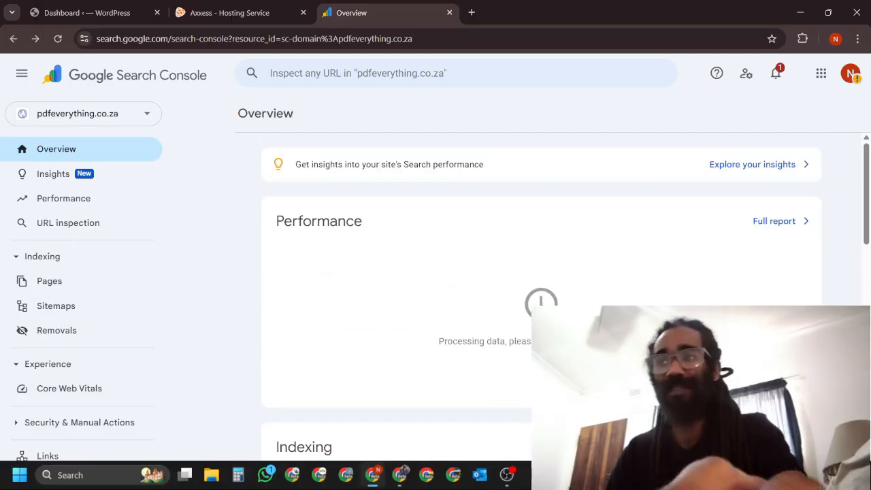
# Search Google for 'brevo' in a new tab moved before Overview, then return to Axxess.
pyautogui.click(470, 14)
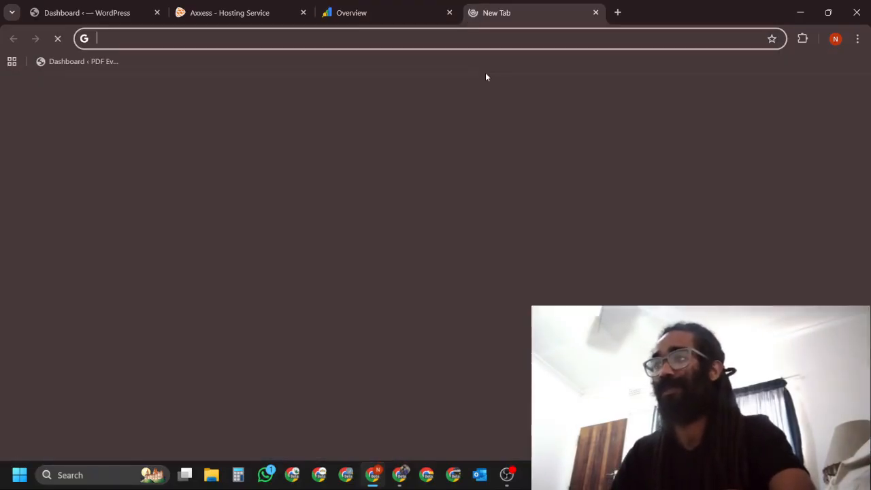
pyautogui.moveTo(538, 12); pyautogui.dragTo(379, 9)
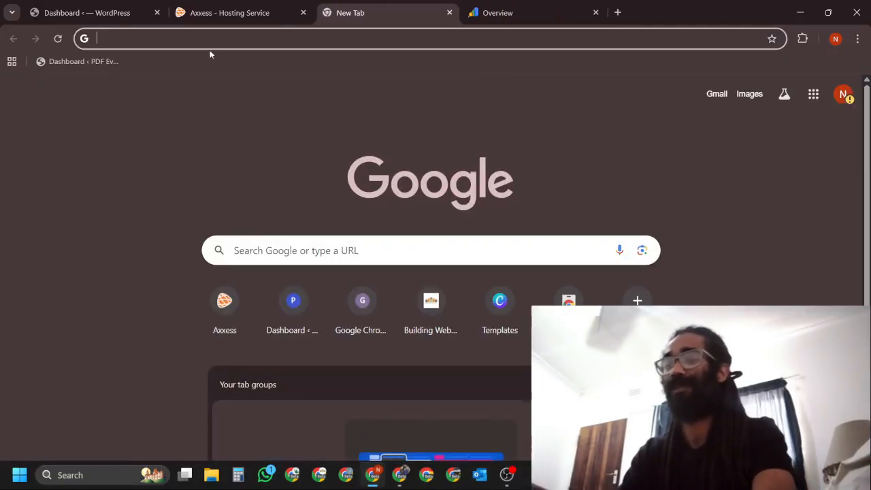
pyautogui.write('brevo')
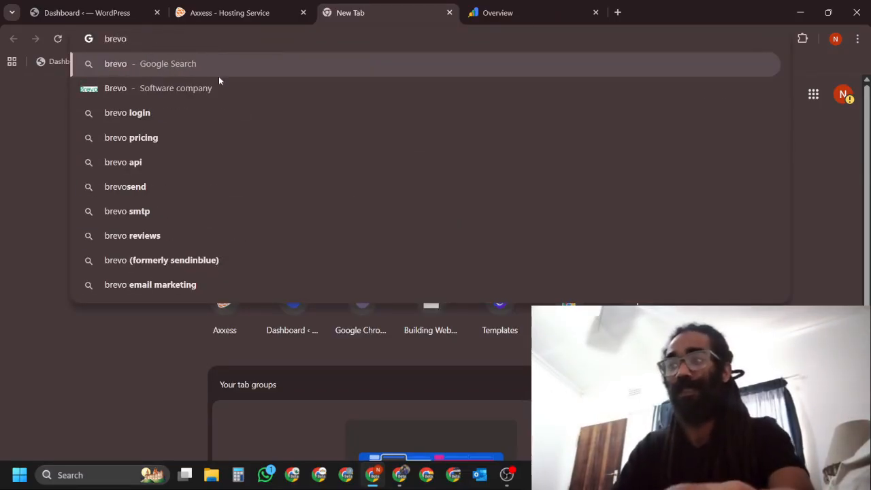
pyautogui.press('Return')
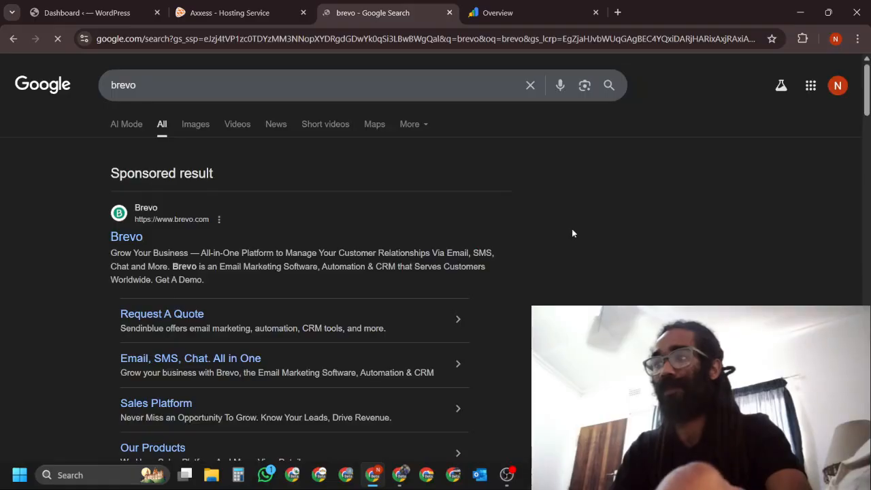
pyautogui.scroll(-10, 572, 229)
pyautogui.scroll(10, 547, 231)
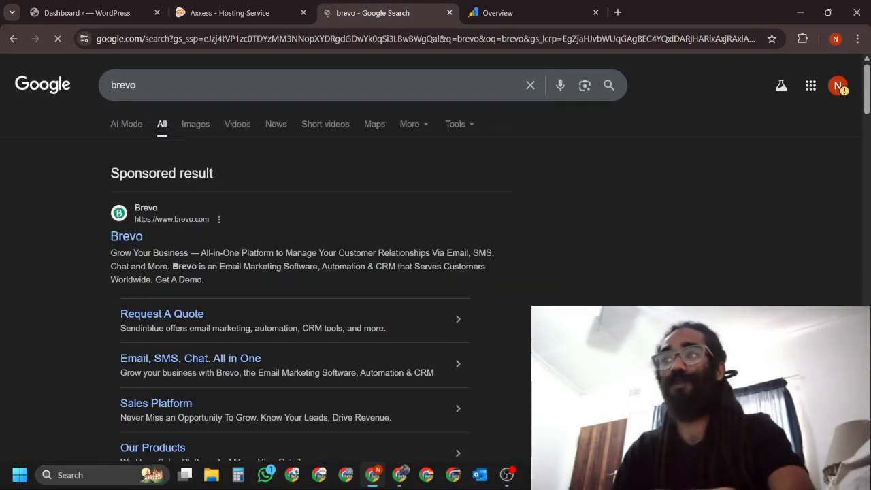
pyautogui.click(250, 14)
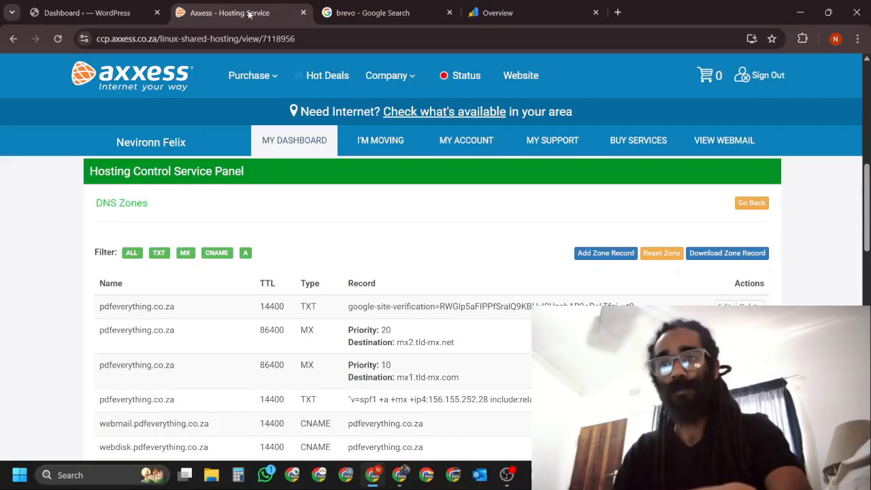
# From the hosting overview, manage Email Mailboxes and launch Roundcube webmail for the sales mailbox.
pyautogui.click(750, 202)
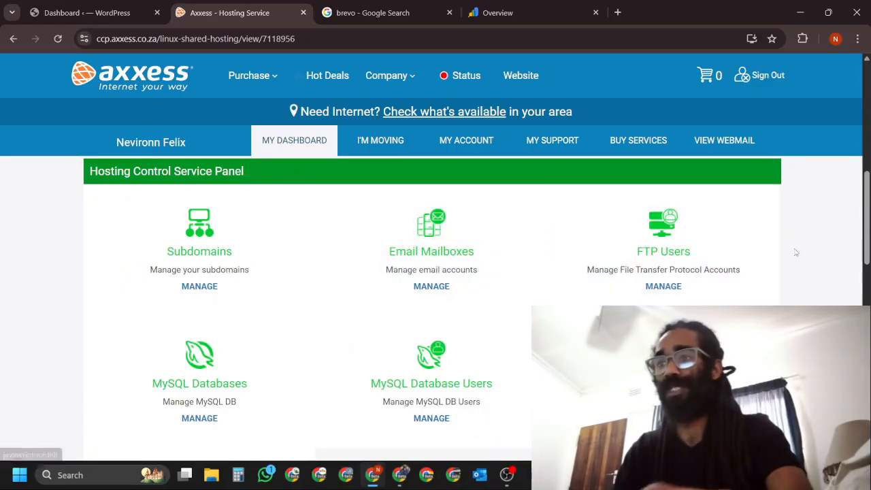
pyautogui.scroll(-5, 795, 248)
pyautogui.scroll(4, 795, 252)
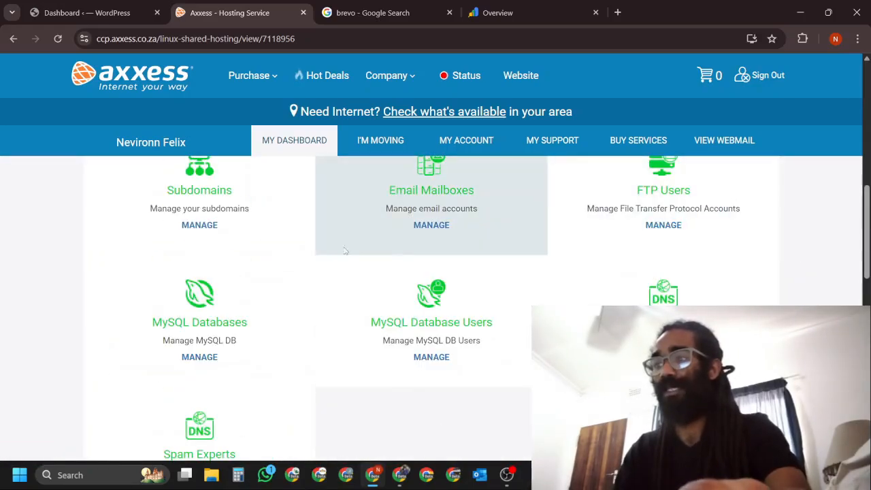
pyautogui.click(422, 224)
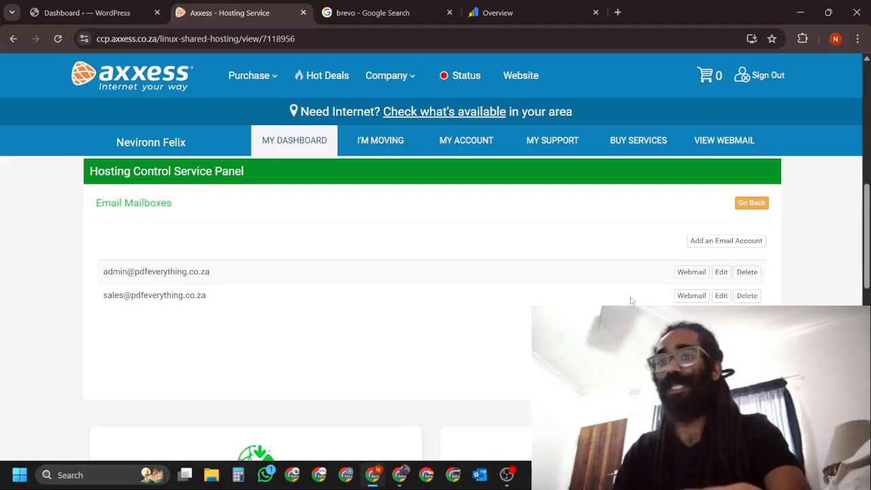
pyautogui.scroll(-1, 718, 249)
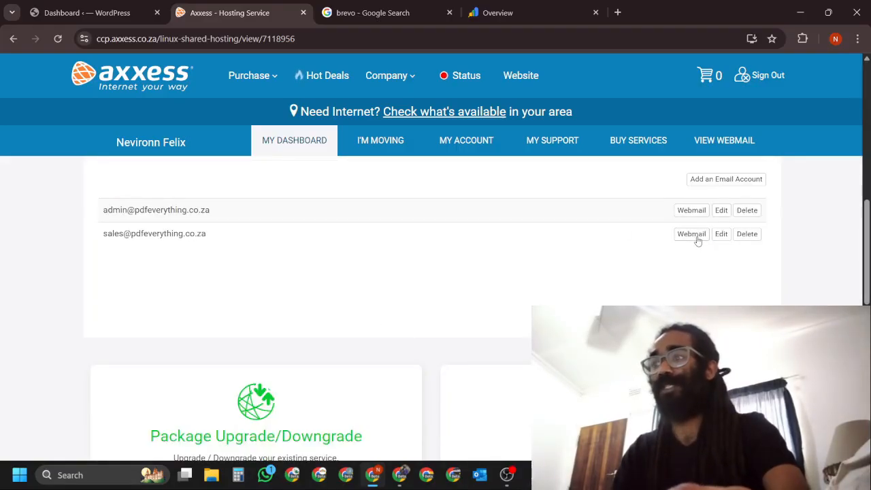
pyautogui.click(696, 238)
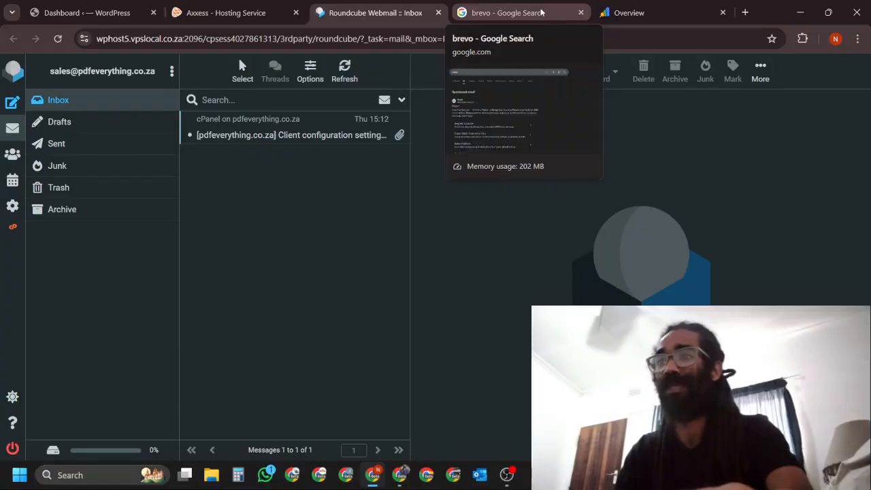
# Open the Brevo website from the search results and start a free account signup.
pyautogui.click(495, 13)
pyautogui.scroll(-2, 585, 184)
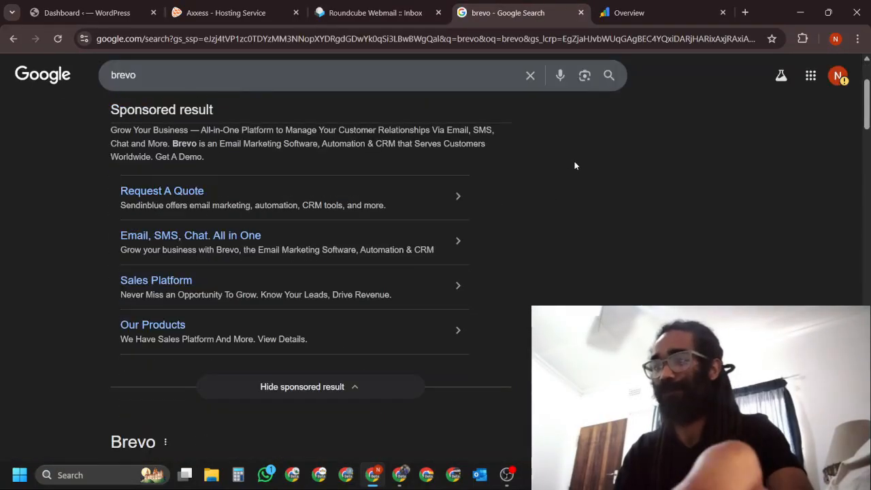
pyautogui.scroll(-8, 495, 122)
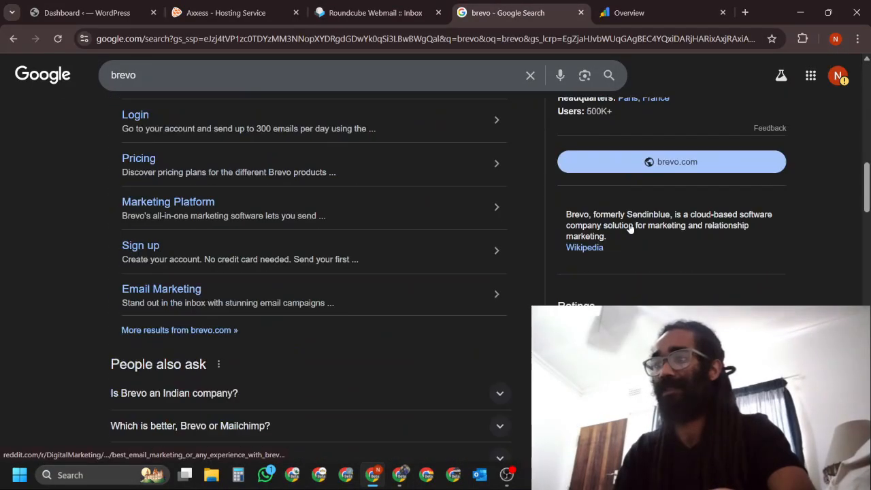
pyautogui.scroll(2, 80, 236)
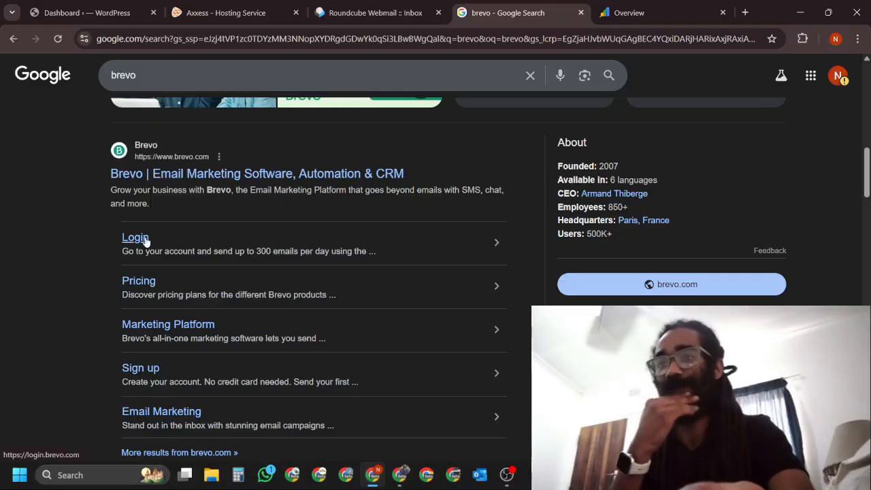
pyautogui.click(233, 177)
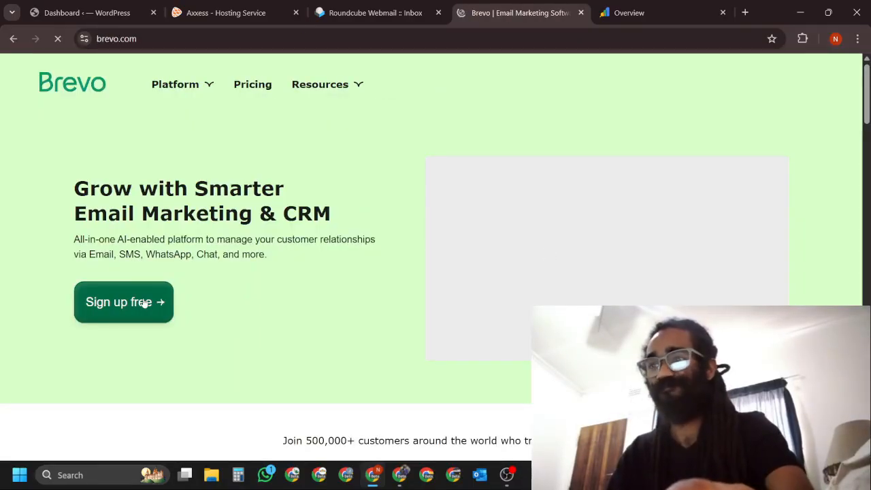
pyautogui.click(130, 302)
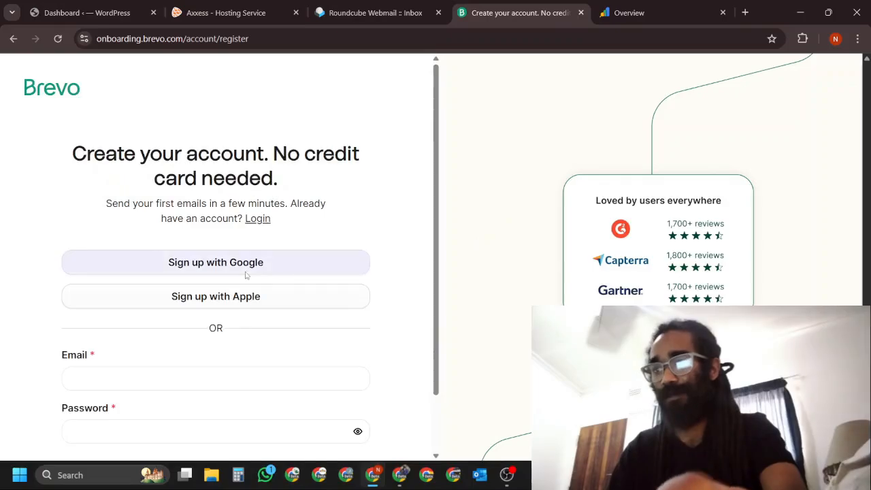
# Sign up with the Google account and authorise Brevo on the consent screen.
pyautogui.scroll(-1, 387, 233)
pyautogui.scroll(1, 387, 234)
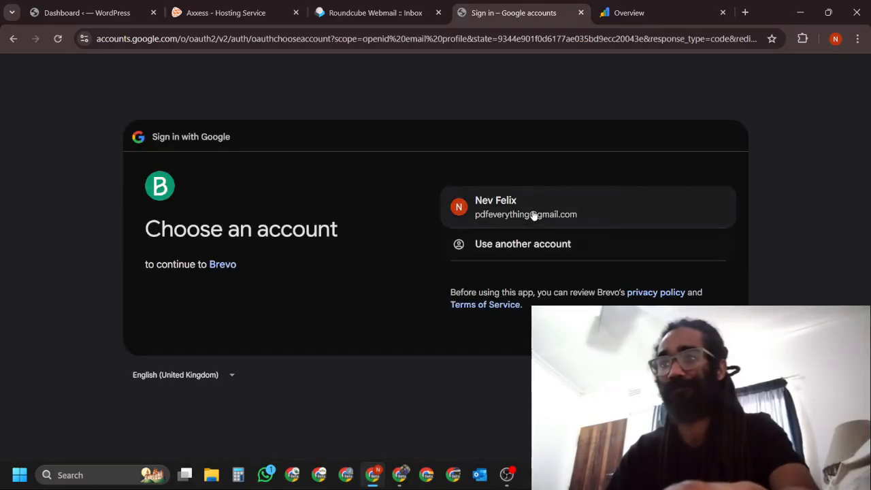
pyautogui.click(502, 207)
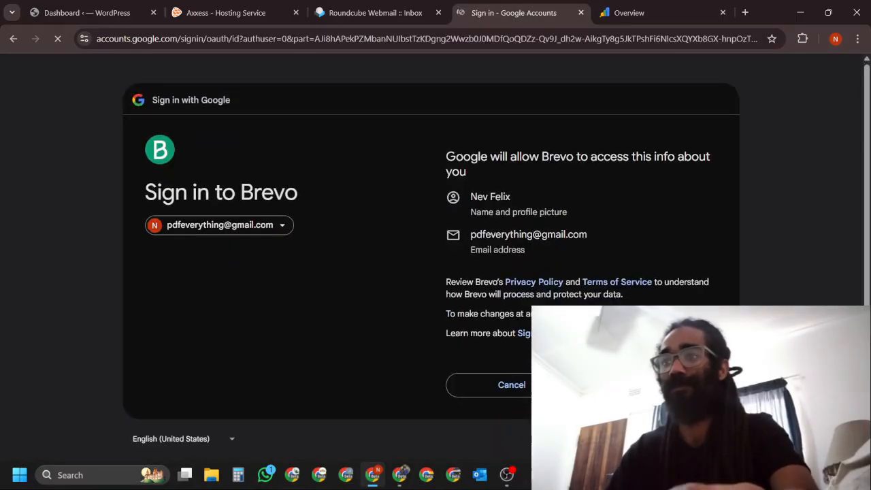
pyautogui.click(651, 384)
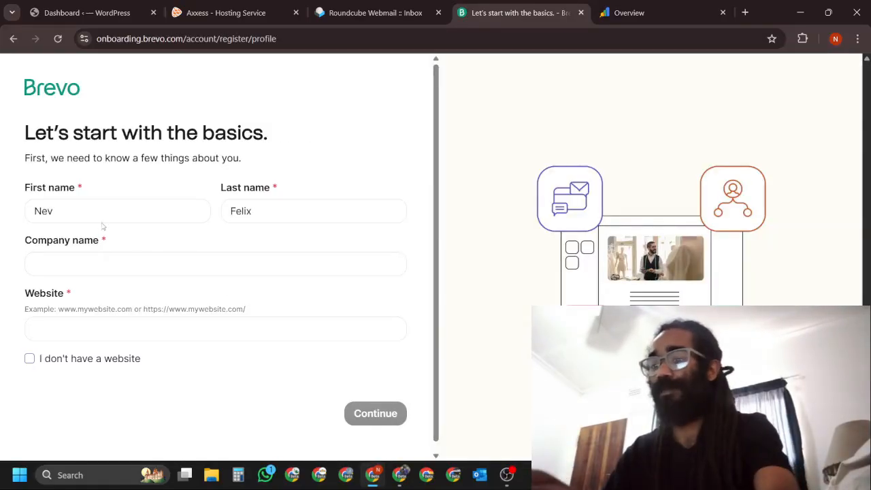
# Accept the cookie choices and enter 'Pdf Everything' as the company name.
pyautogui.click(47, 267)
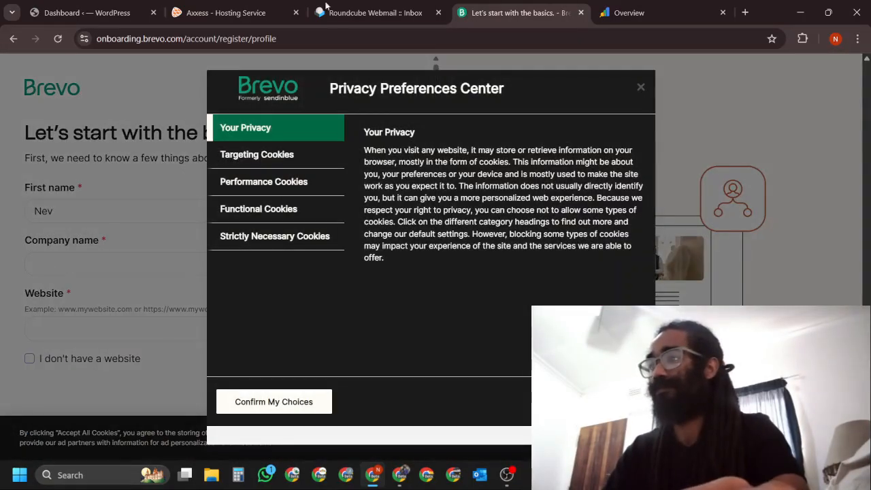
pyautogui.click(273, 401)
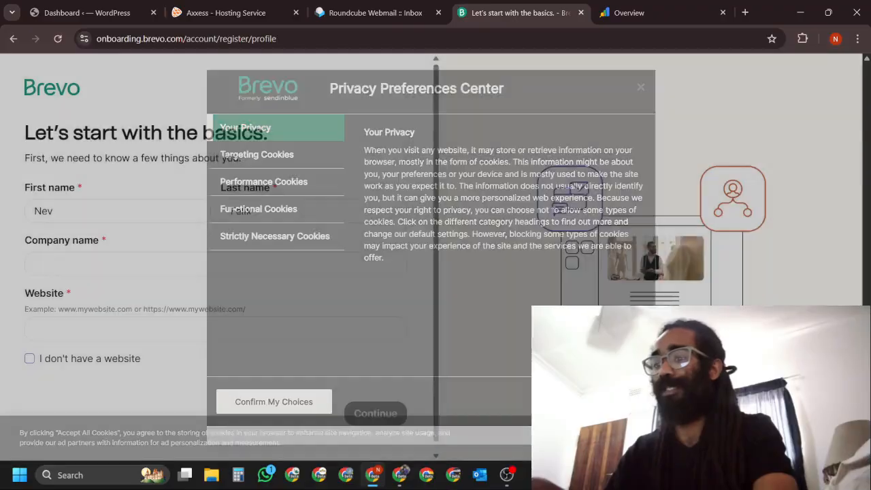
pyautogui.write('Pdf ')
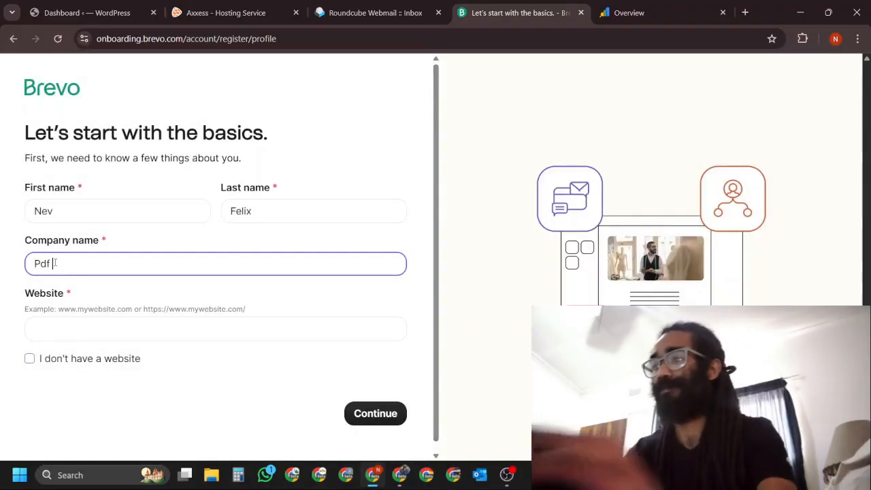
pyautogui.write('Everything')
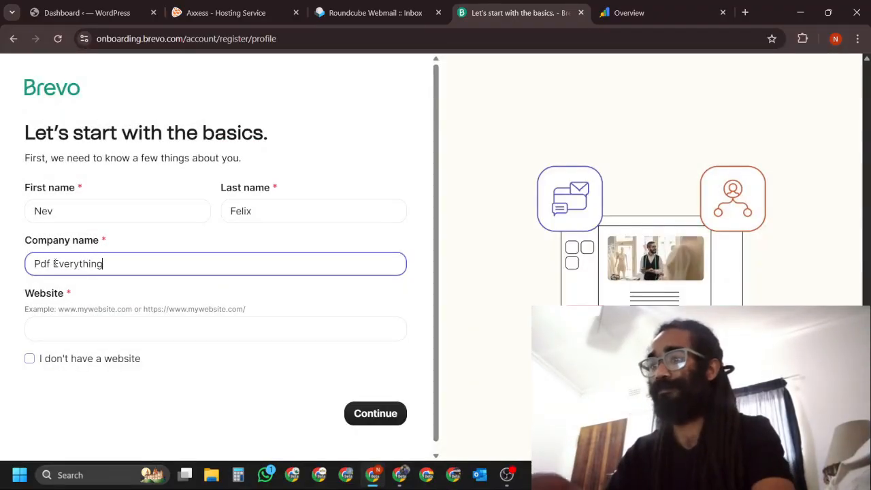
pyautogui.click(115, 325)
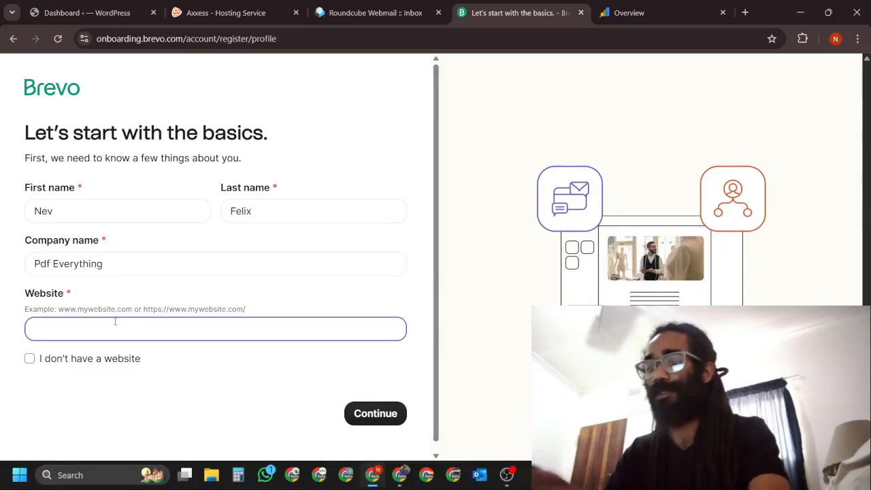
pyautogui.write('www.')
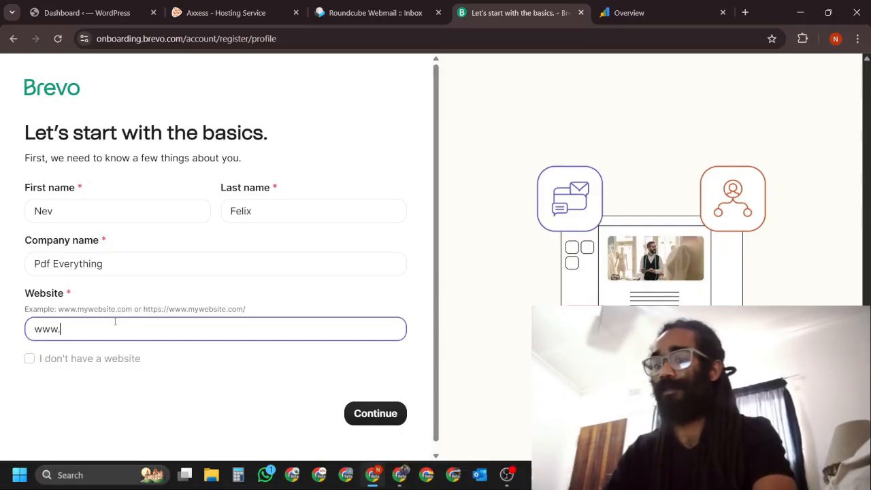
pyautogui.write('pdfeverythin')
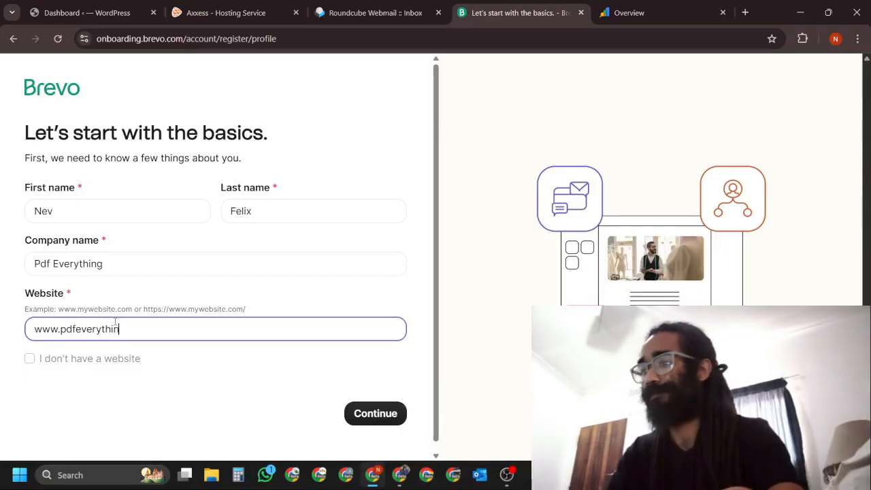
pyautogui.write('g.co.za')
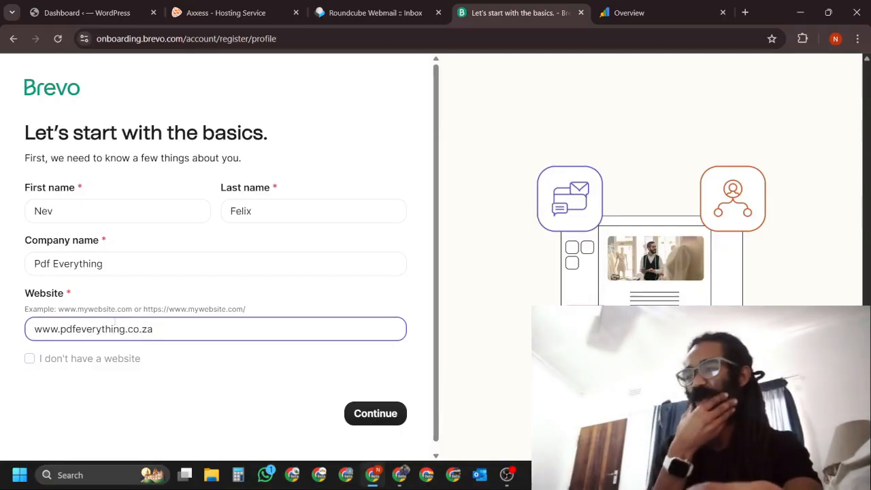
pyautogui.click(276, 368)
pyautogui.click(369, 414)
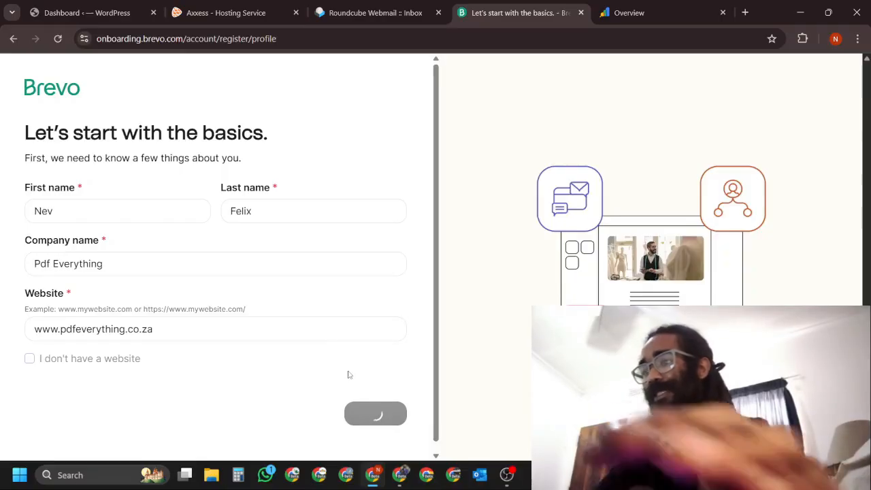
pyautogui.click(161, 256)
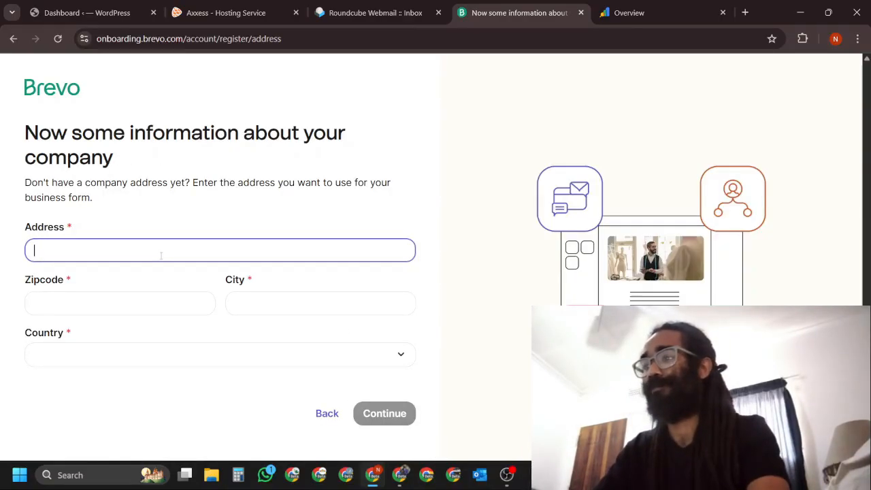
# Fill in the company's address, zipcode and city, choose South Africa as country, and submit.
pyautogui.write('Gauten')
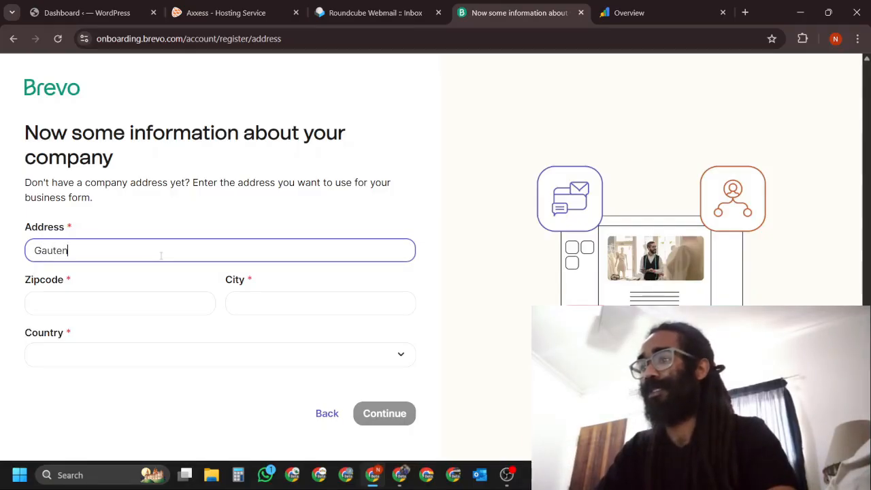
pyautogui.write('g')
pyautogui.click(154, 303)
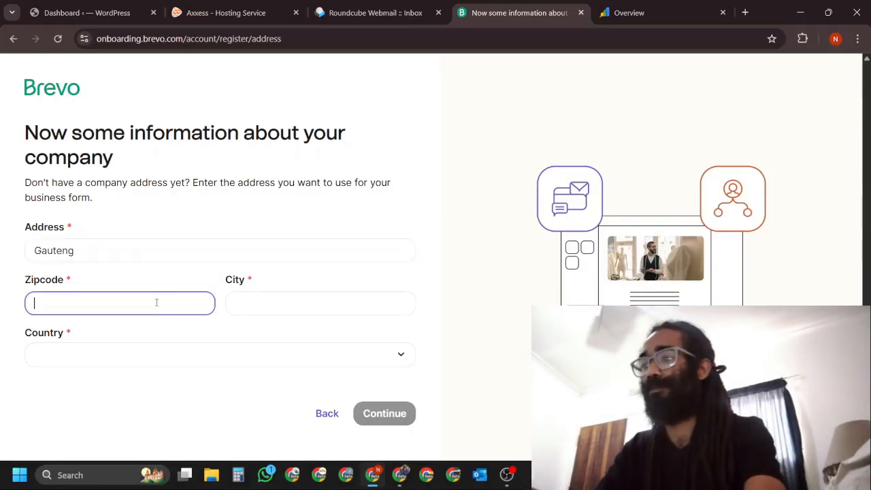
pyautogui.write('190')
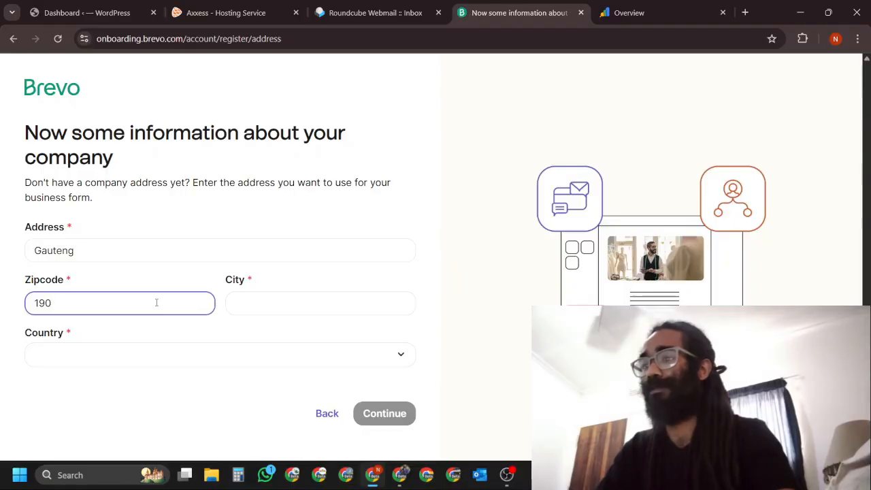
pyautogui.press('BackSpace')
pyautogui.write('11')
pyautogui.click(299, 304)
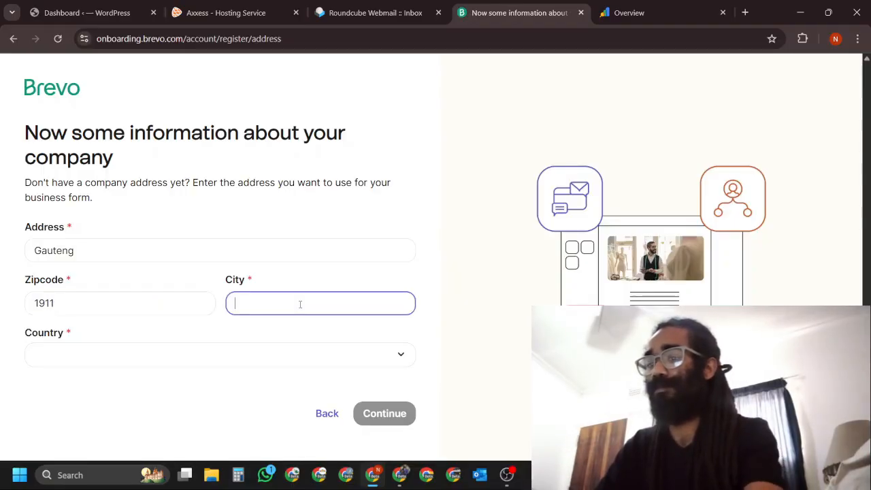
pyautogui.write('Co')
pyautogui.press('BackSpace')
pyautogui.press('BackSpace')
pyautogui.write('G')
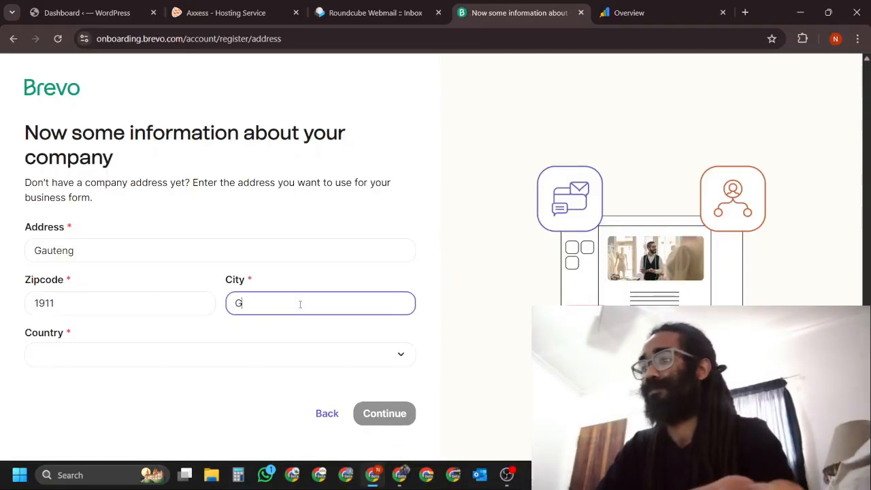
pyautogui.write('auteng')
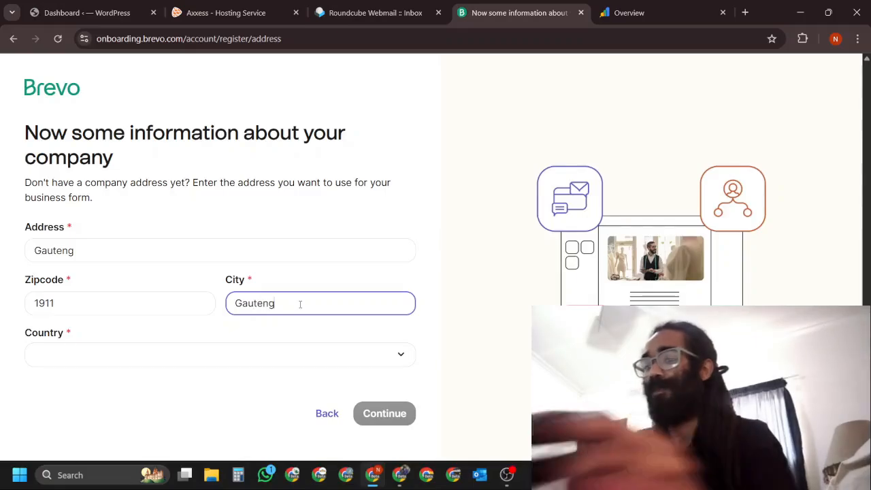
pyautogui.click(151, 354)
pyautogui.write('south')
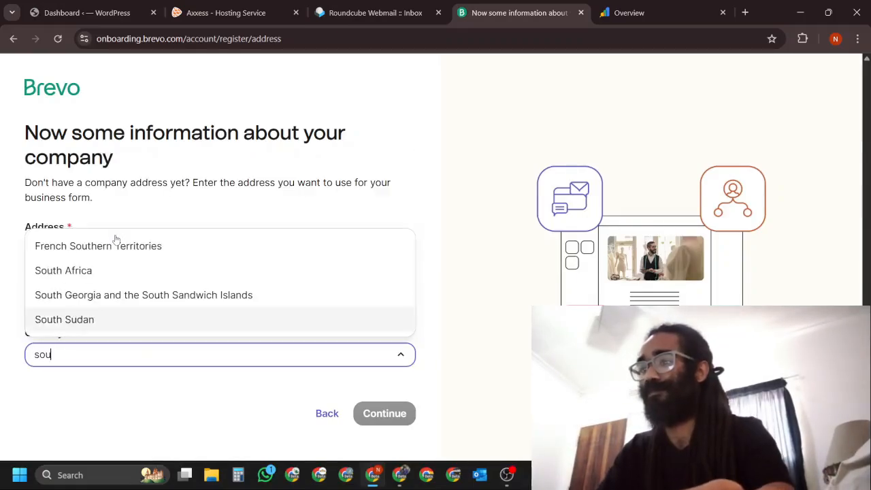
pyautogui.click(100, 271)
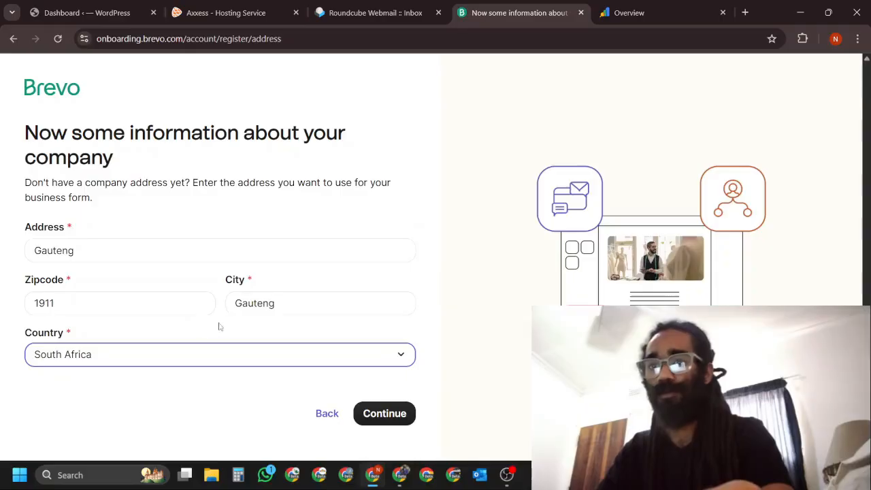
pyautogui.click(381, 413)
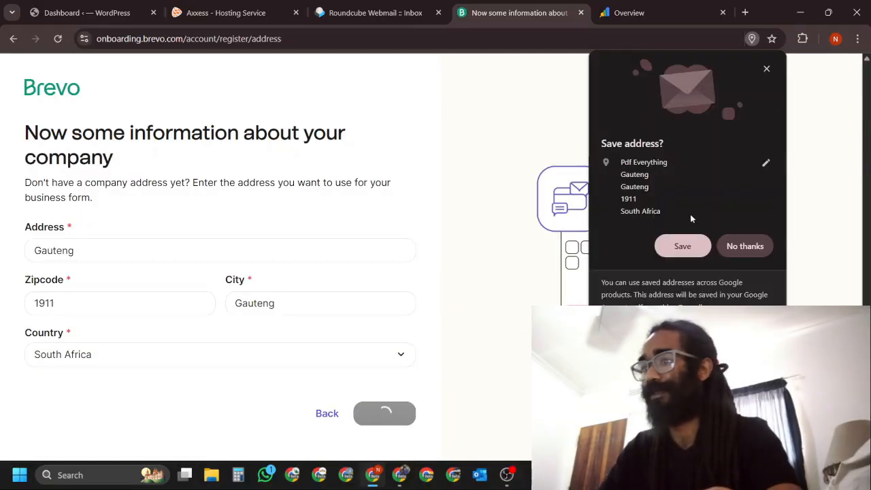
# Decline Chrome's address save, then submit organization details: 0-1 employee, 1-300 contacts, sells online.
pyautogui.click(741, 246)
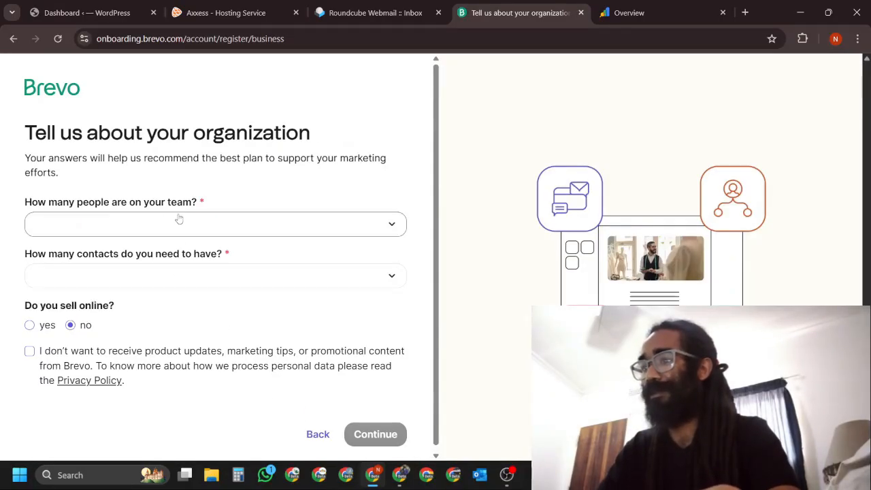
pyautogui.click(194, 224)
pyautogui.click(89, 267)
pyautogui.click(204, 273)
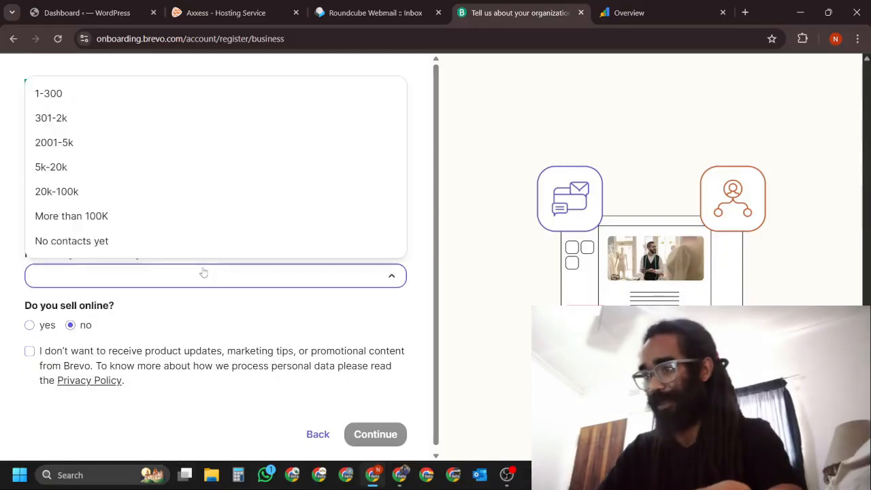
pyautogui.click(145, 95)
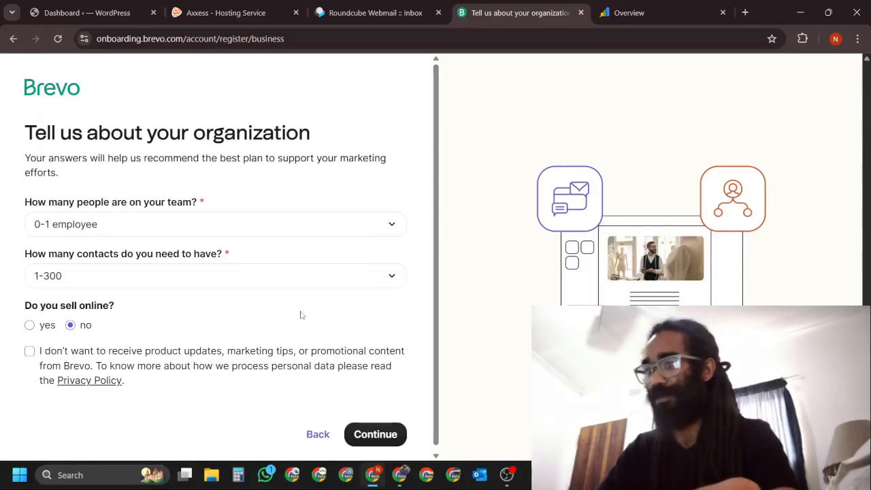
pyautogui.click(28, 325)
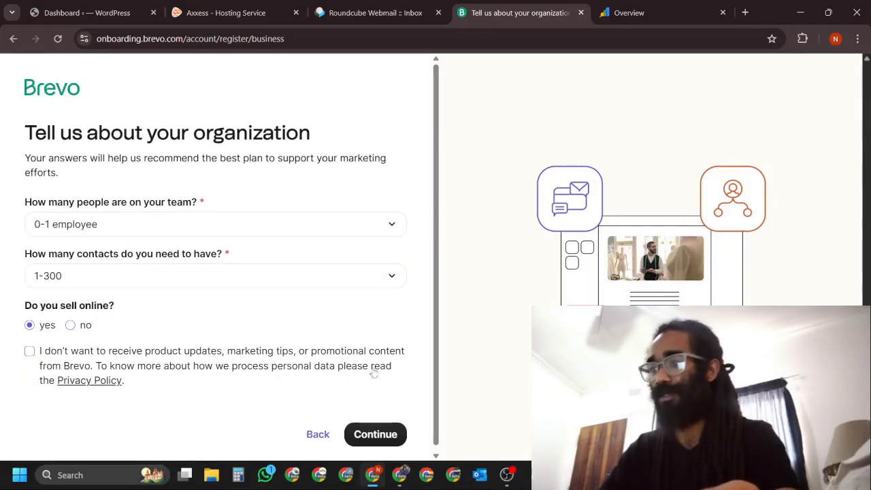
pyautogui.click(390, 435)
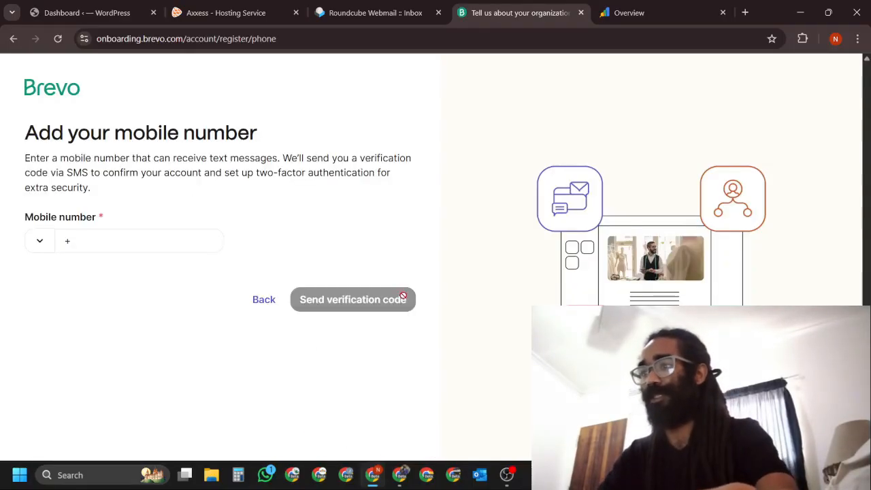
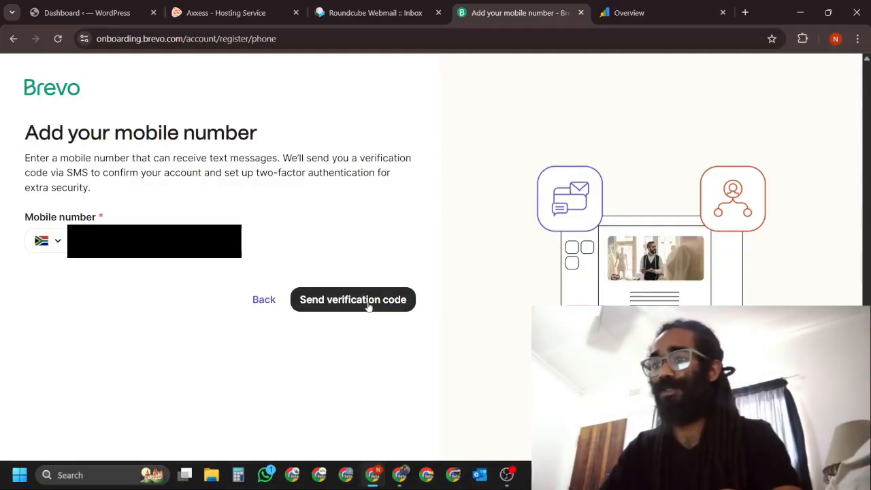
# Have Brevo text a verification code to the mobile number, then enter the received code and verify.
pyautogui.click(328, 303)
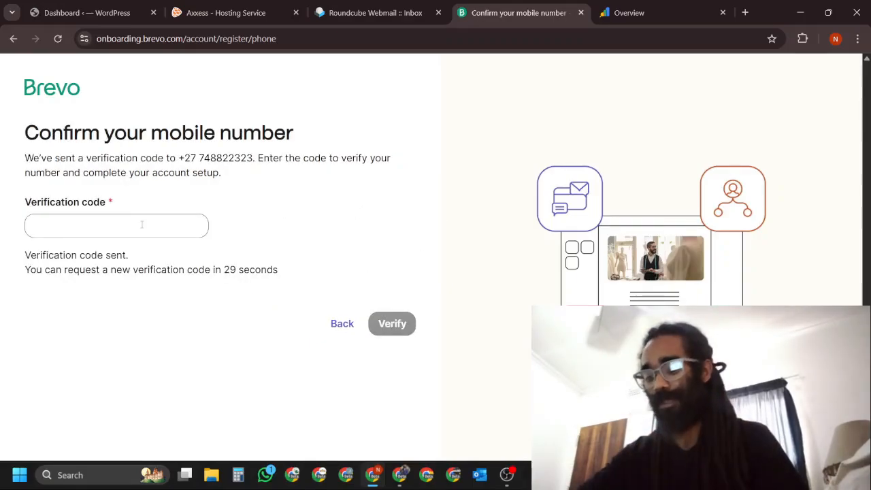
pyautogui.click(141, 223)
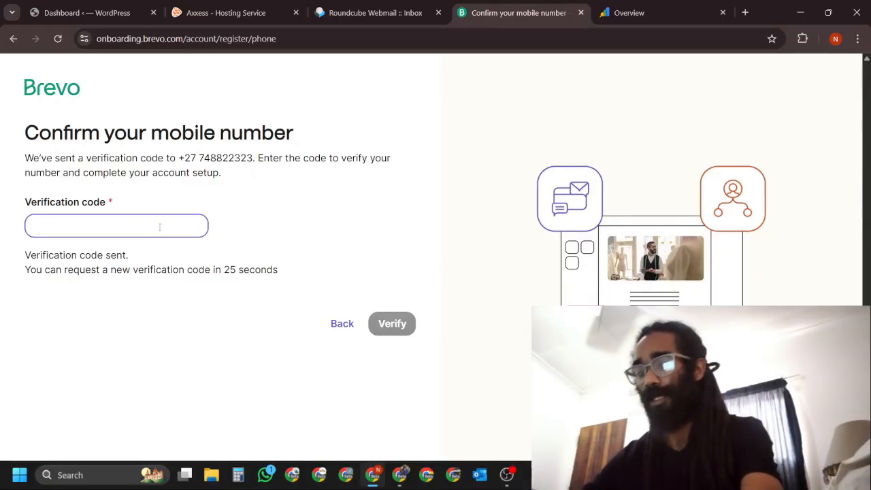
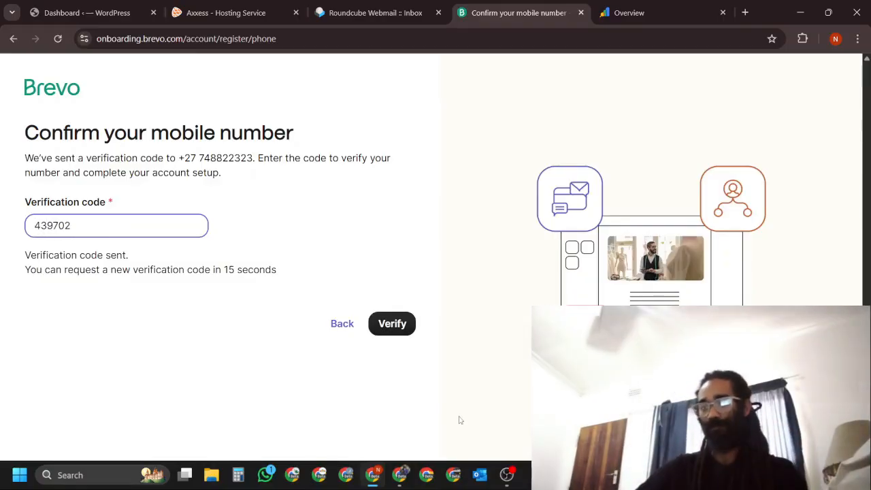
pyautogui.click(401, 320)
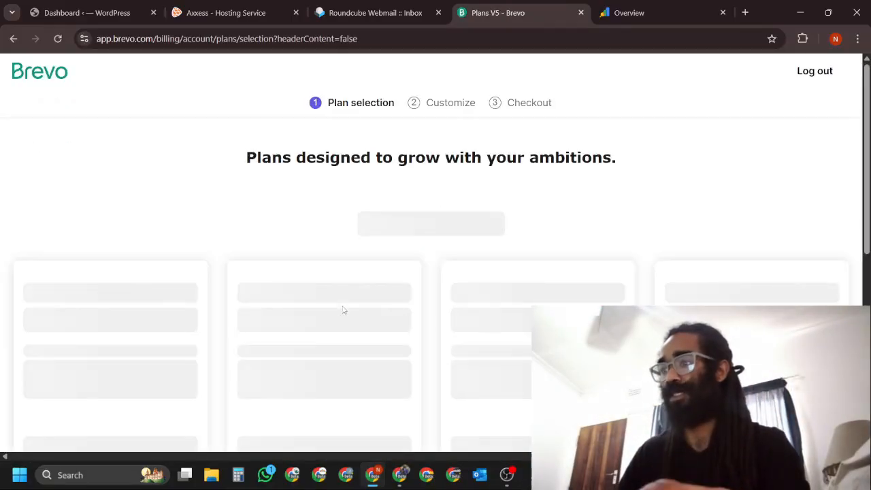
# Choose Brevo's 'Free forever, no credit card needed' plan.
pyautogui.scroll(-3, 116, 380)
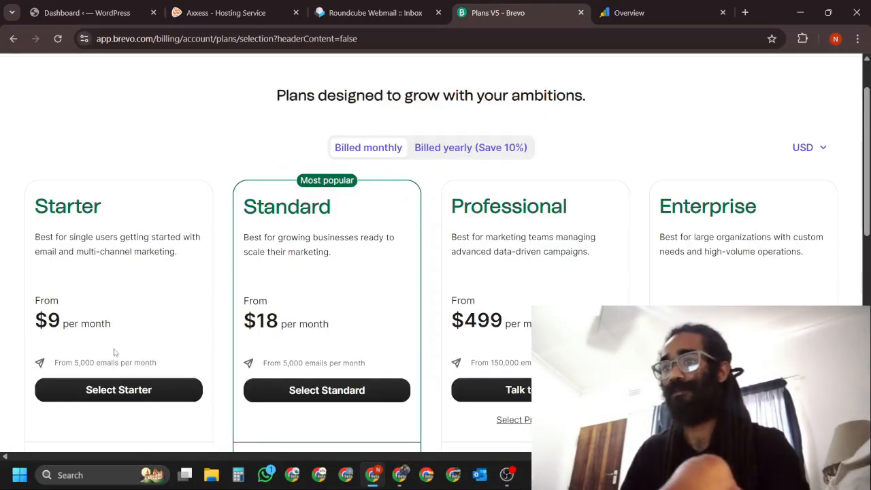
pyautogui.scroll(2, 615, 285)
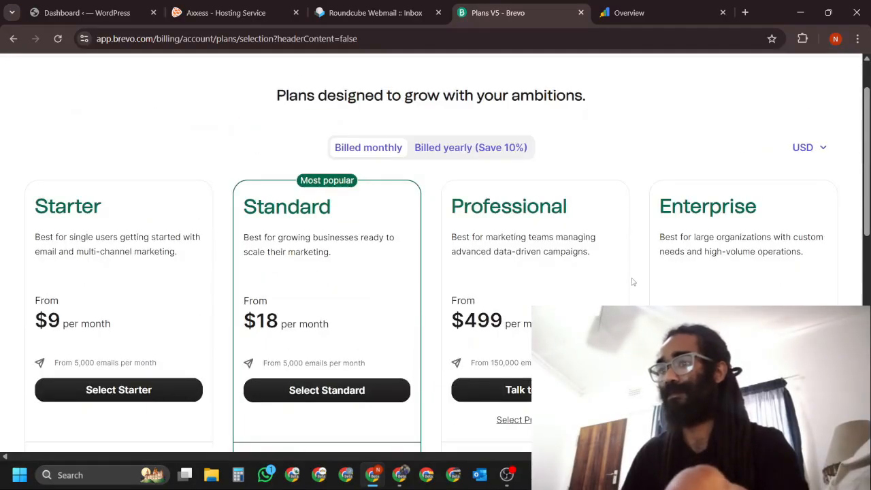
pyautogui.scroll(1, 648, 271)
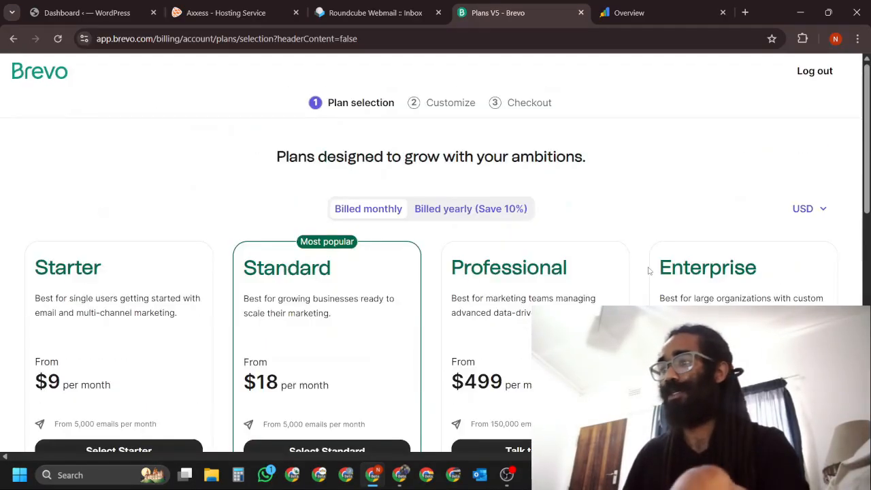
pyautogui.scroll(-5, 679, 257)
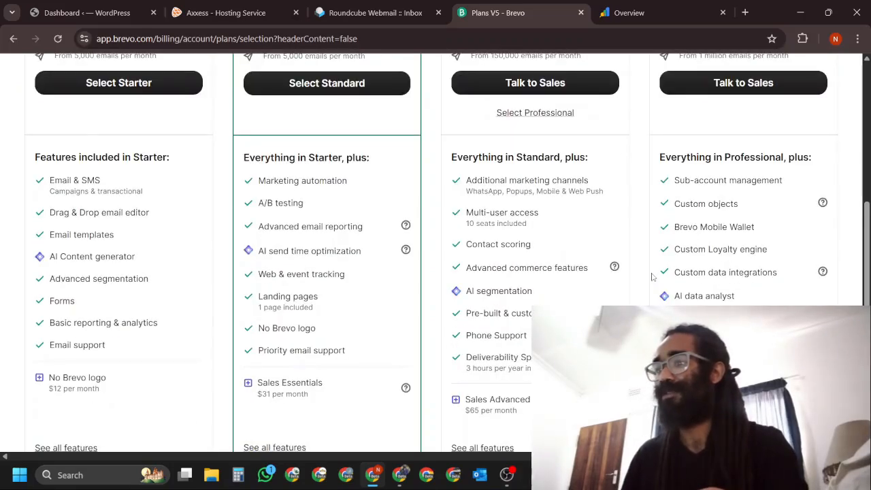
pyautogui.scroll(-3, 651, 276)
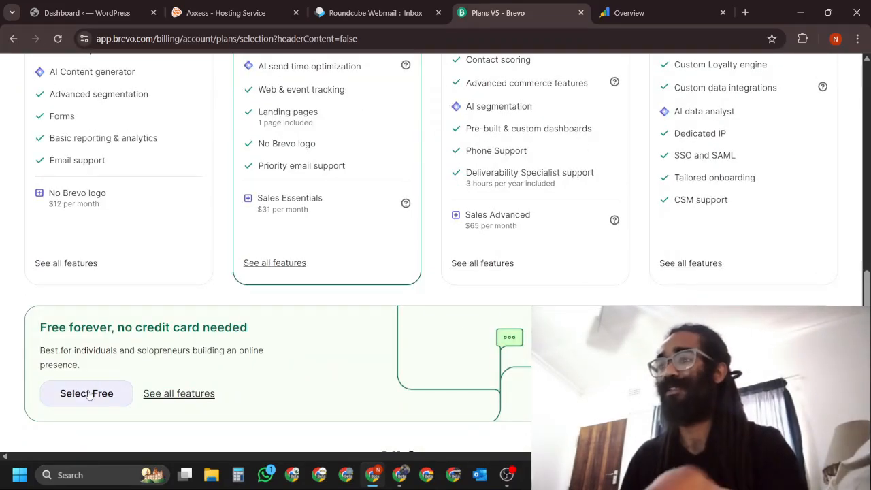
pyautogui.scroll(5, 82, 415)
pyautogui.scroll(3, 326, 231)
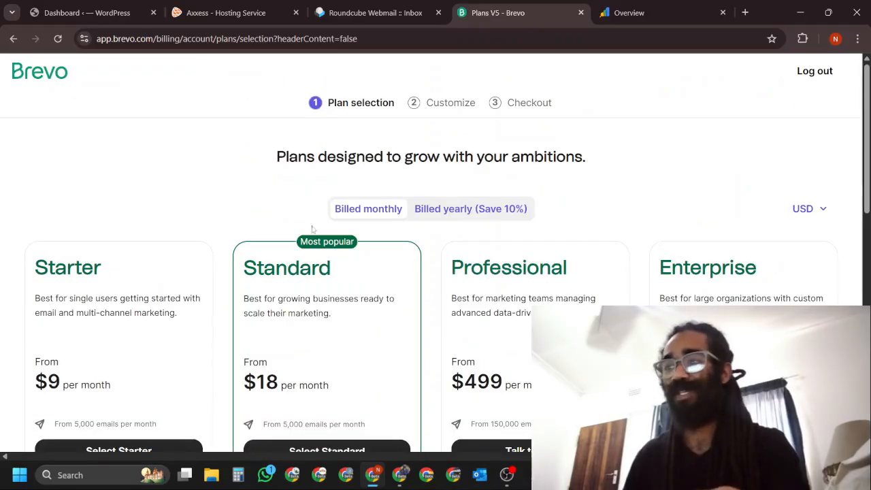
pyautogui.scroll(-8, 398, 251)
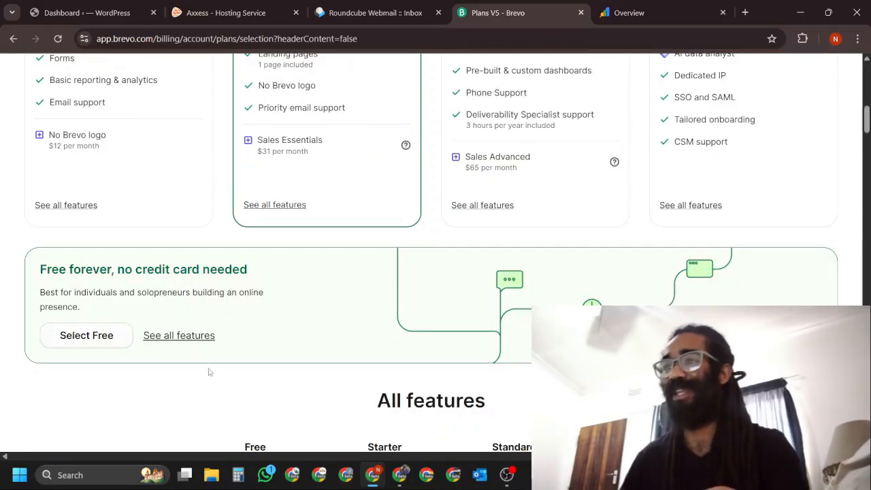
pyautogui.click(84, 338)
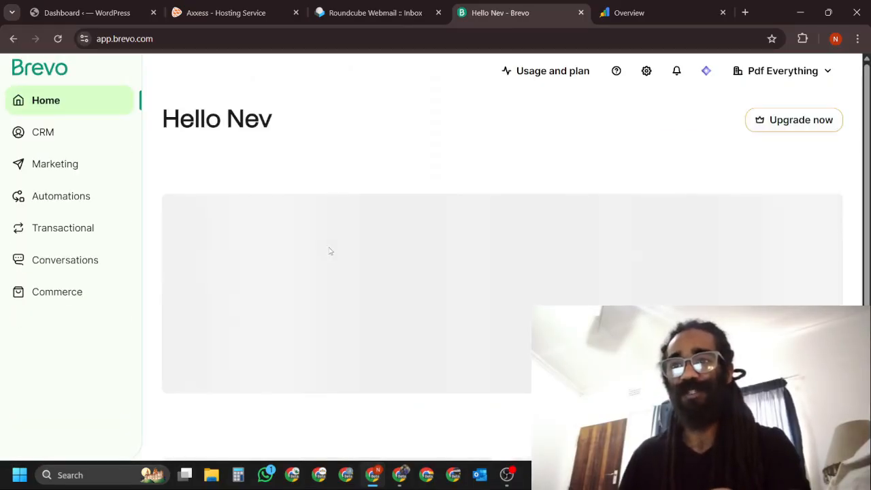
# Go to Settings from the Pdf Everything account menu, then 'Senders, domains, IPs'.
pyautogui.click(816, 71)
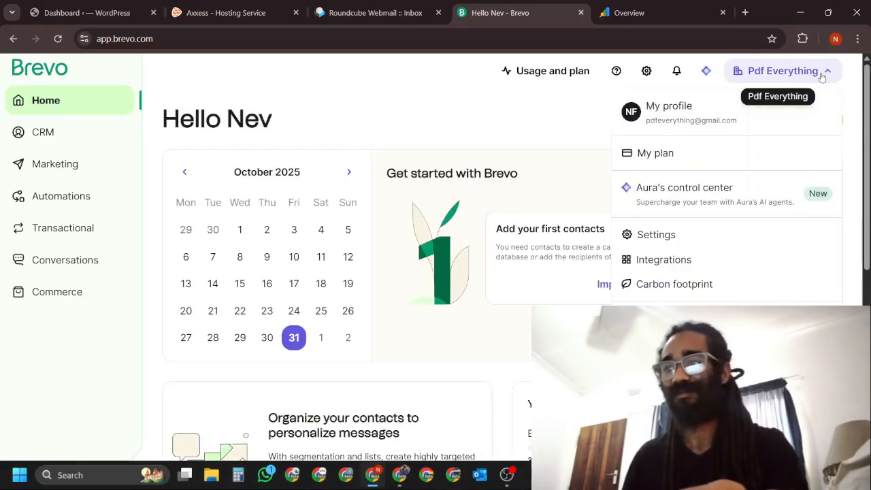
pyautogui.click(663, 242)
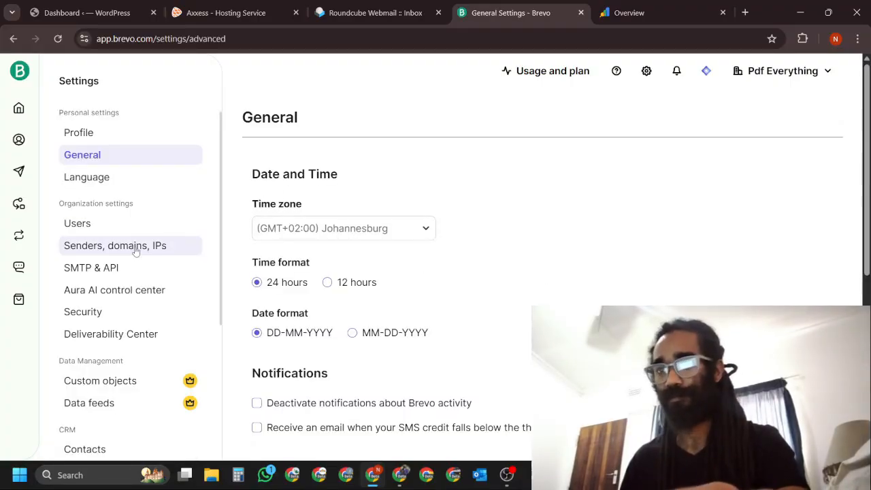
pyautogui.click(135, 251)
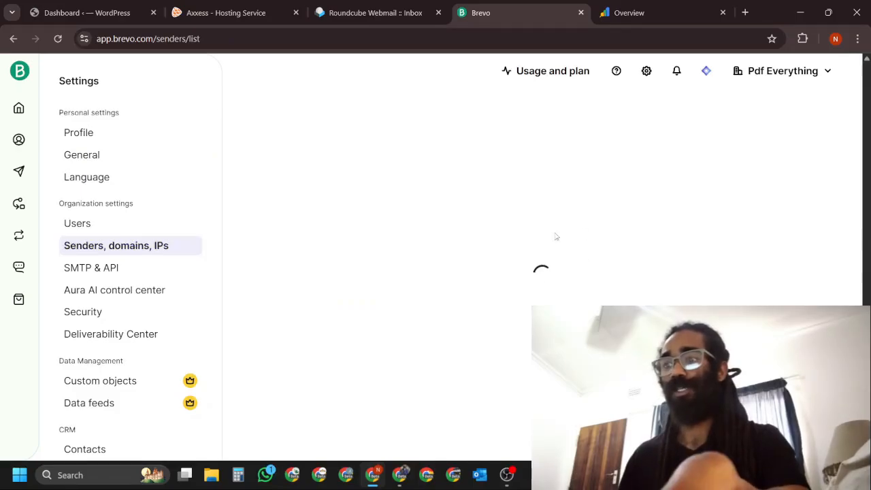
pyautogui.scroll(-2, 516, 245)
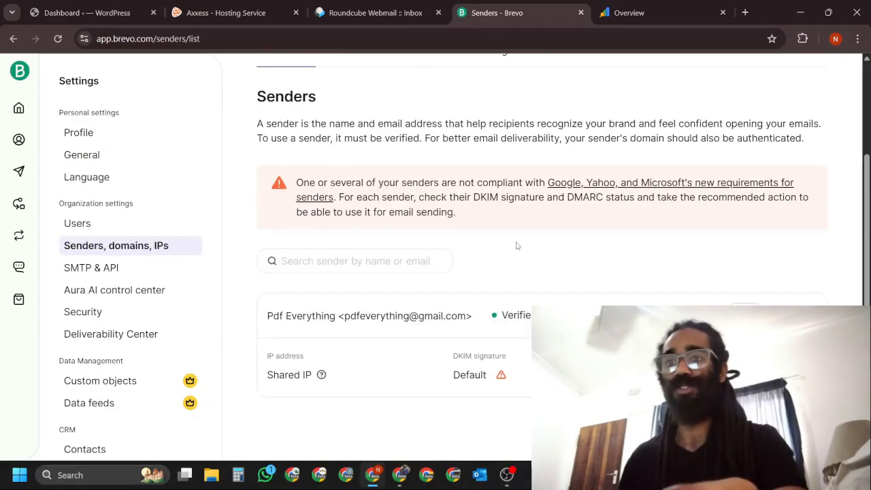
pyautogui.scroll(2, 606, 291)
pyautogui.scroll(-2, 605, 291)
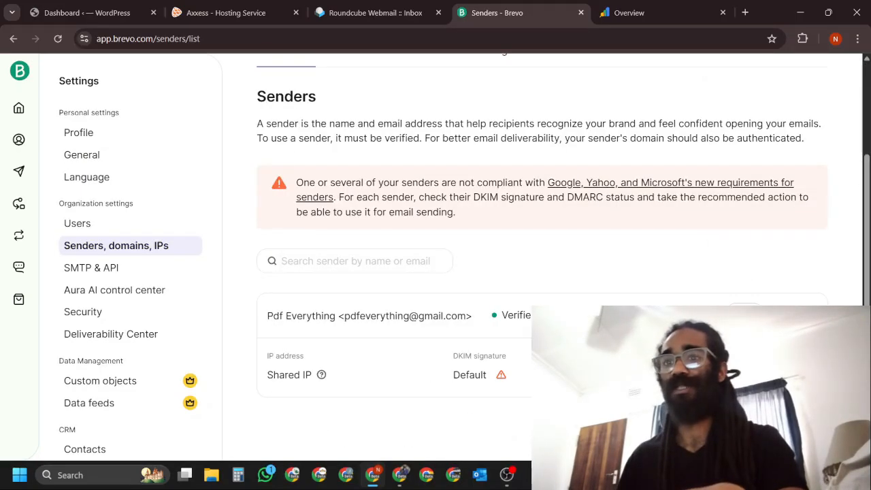
pyautogui.scroll(2, 274, 160)
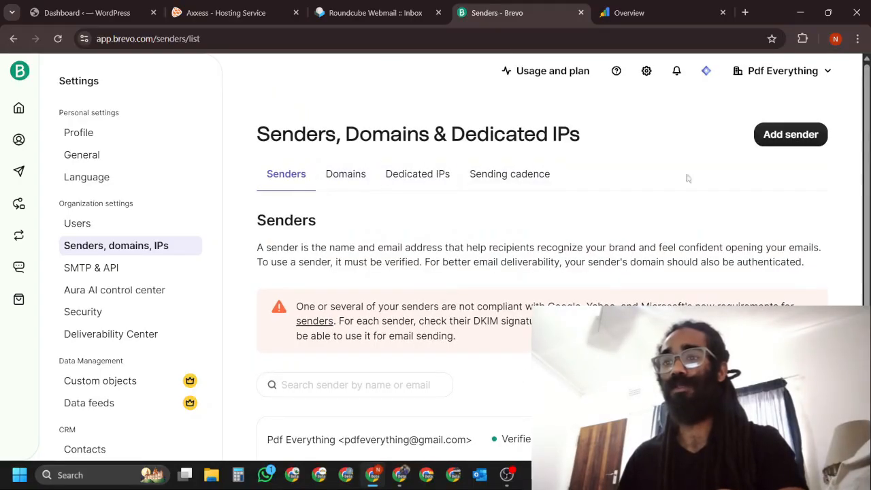
# Add a sender named 'PDF Everything' with the sales address on pdfeverything and submit it.
pyautogui.click(783, 143)
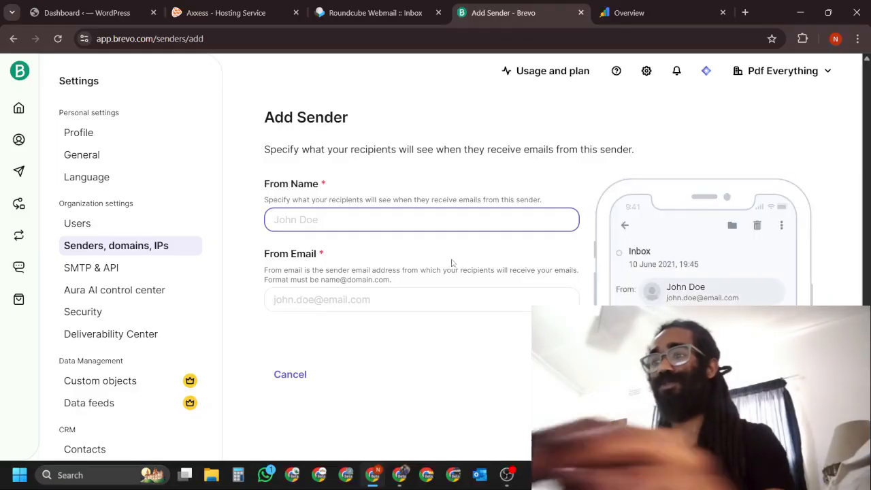
pyautogui.write('Nev')
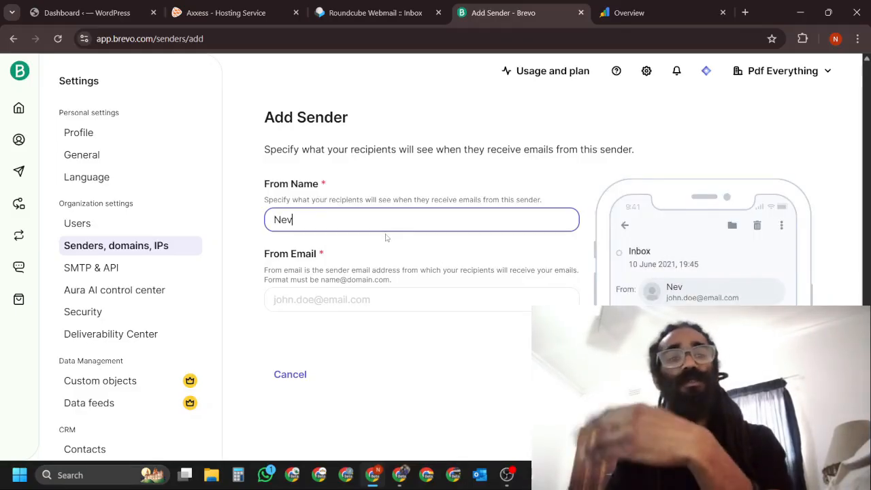
pyautogui.click(371, 297)
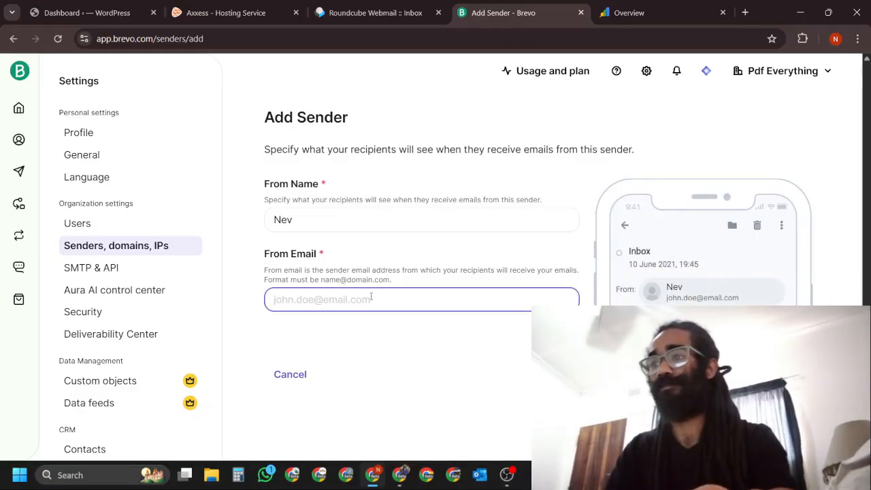
pyautogui.click(272, 219)
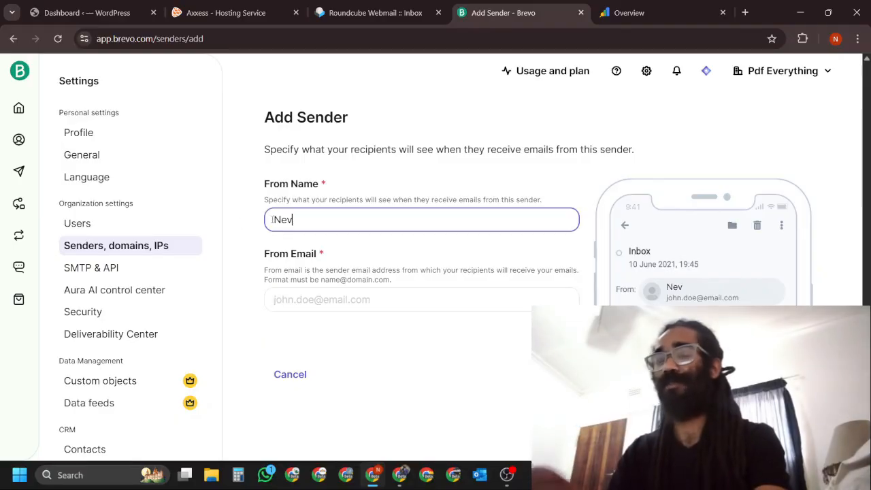
pyautogui.doubleClick(272, 219)
pyautogui.write('PDF')
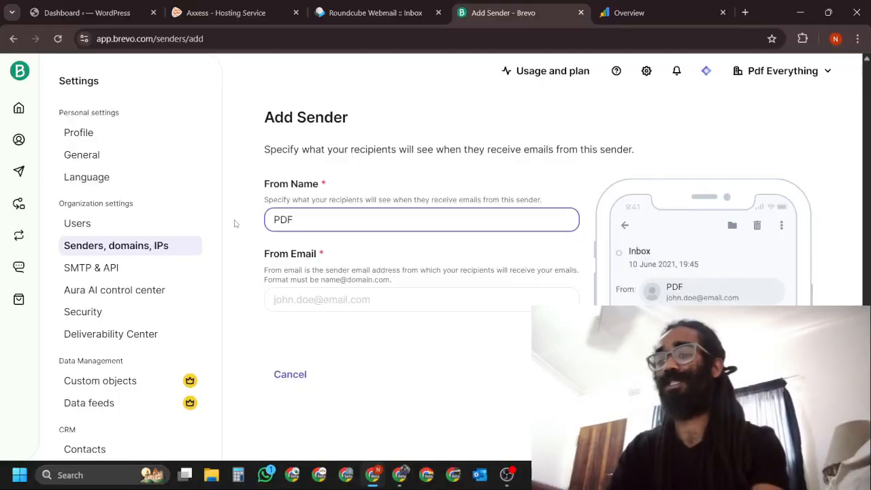
pyautogui.write('Ever')
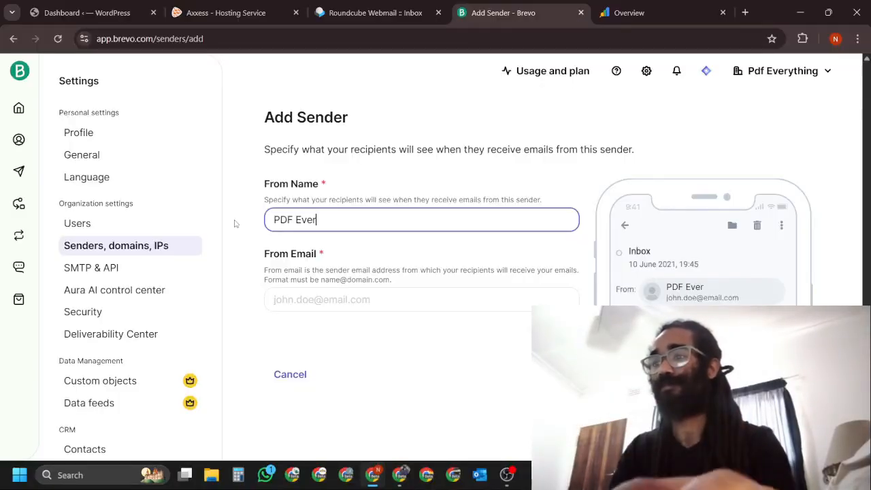
pyautogui.write('ything')
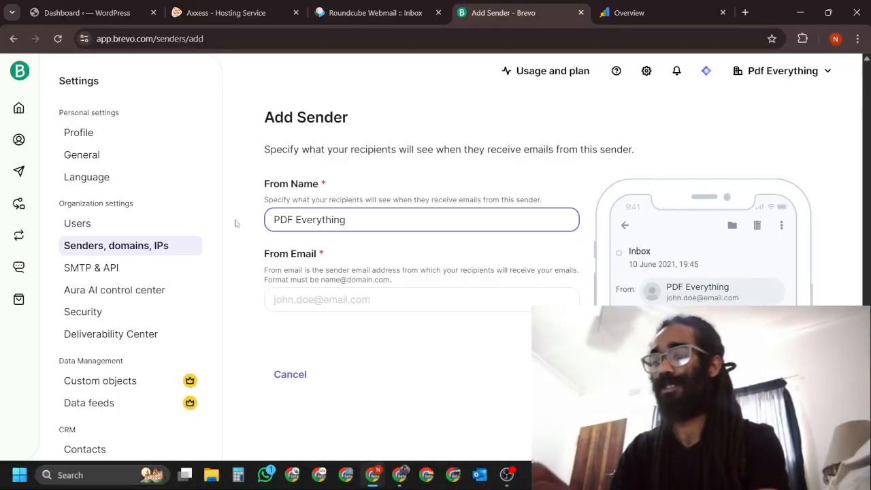
pyautogui.click(324, 299)
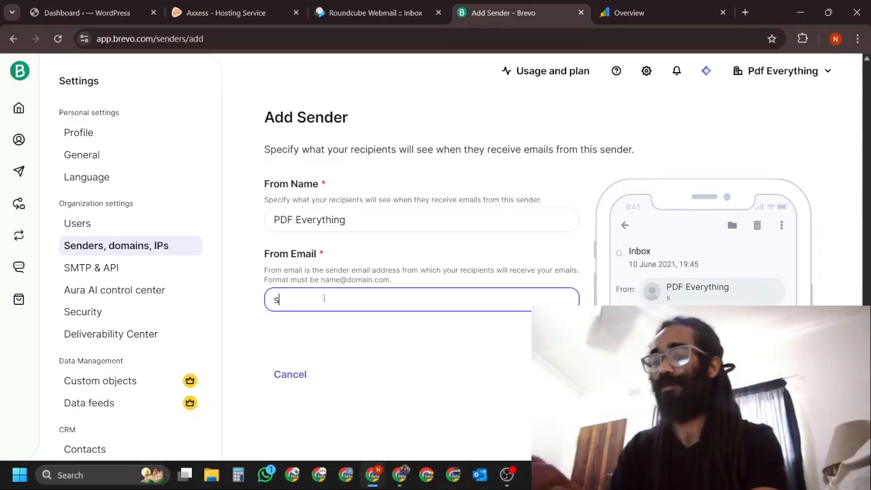
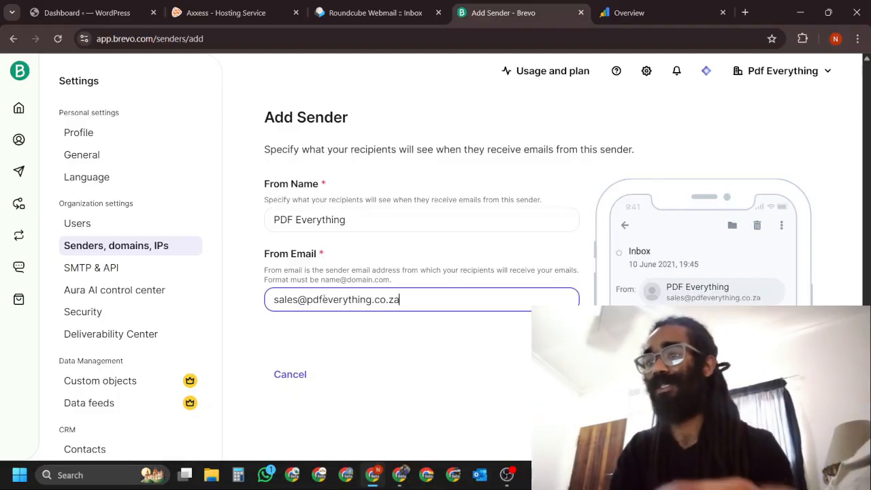
pyautogui.press('Return')
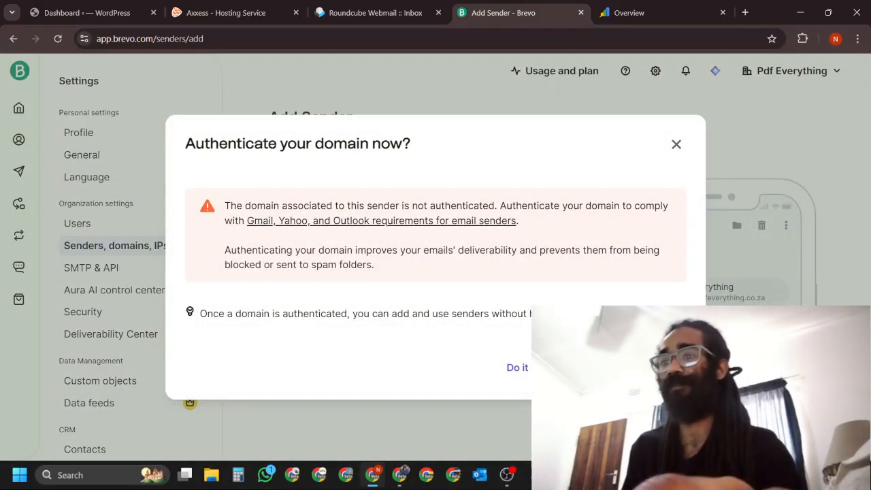
# Add domain pdfeverything.co.za and choose to authenticate it yourself to get its DNS records.
pyautogui.click(537, 367)
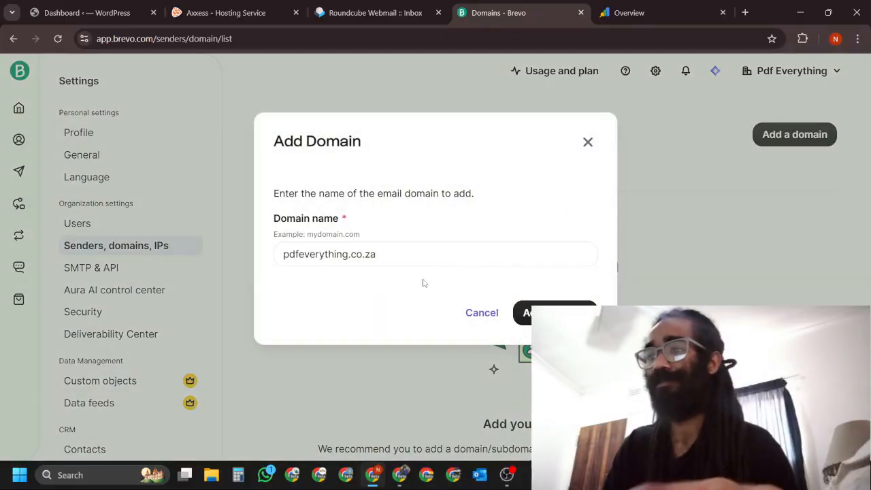
pyautogui.click(523, 319)
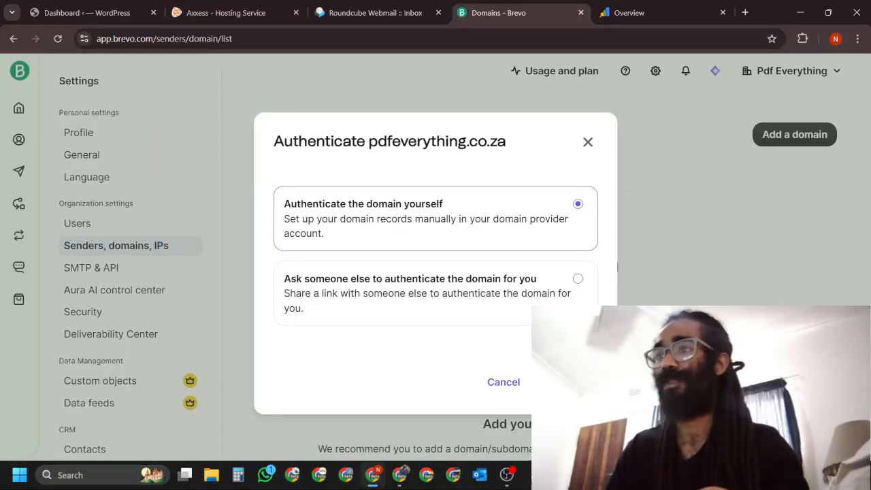
pyautogui.click(559, 382)
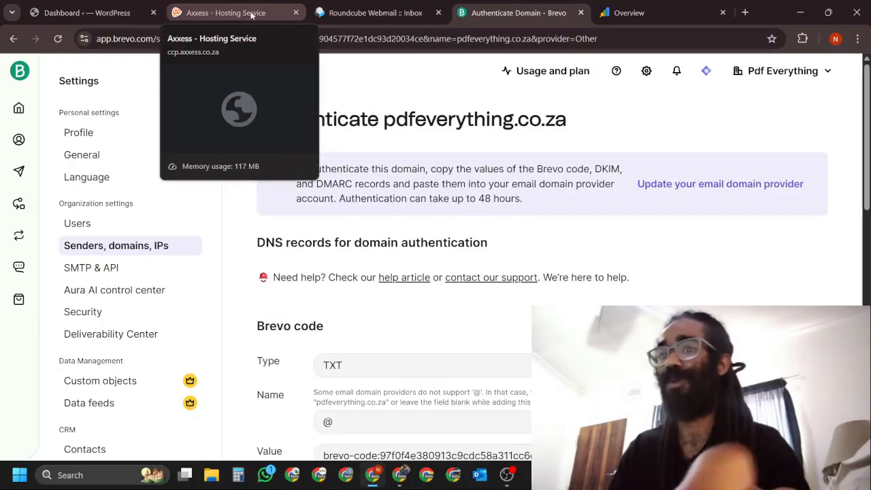
# In the Axxess tab, open the pdfeverything.co.za hosting service and manage its DNS Zones.
pyautogui.click(250, 14)
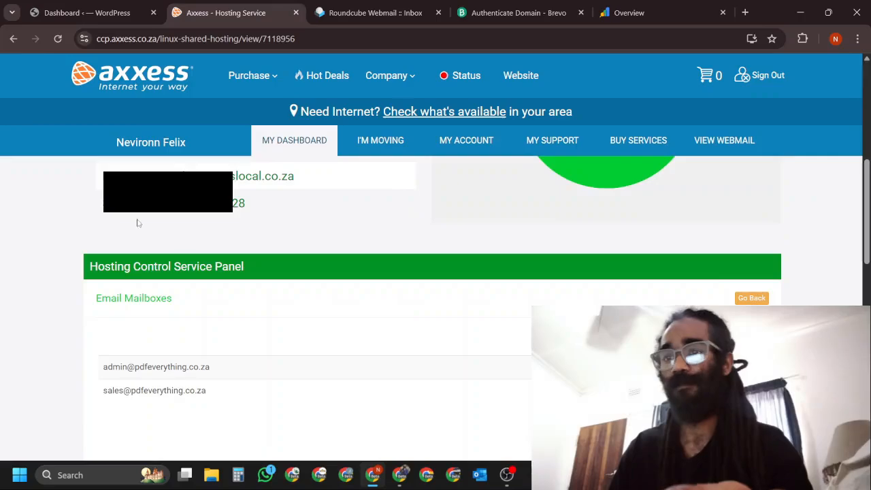
pyautogui.click(126, 228)
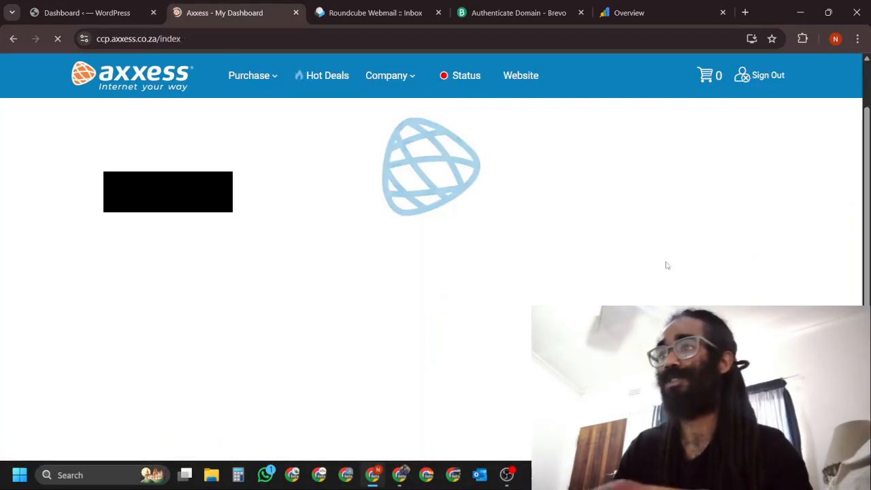
pyautogui.moveTo(524, 14); pyautogui.dragTo(354, 15)
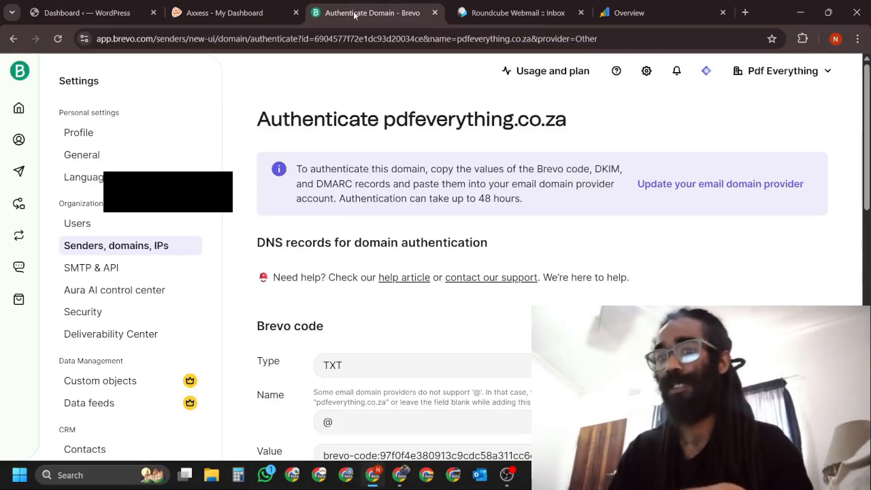
pyautogui.click(225, 12)
pyautogui.scroll(-5, 784, 300)
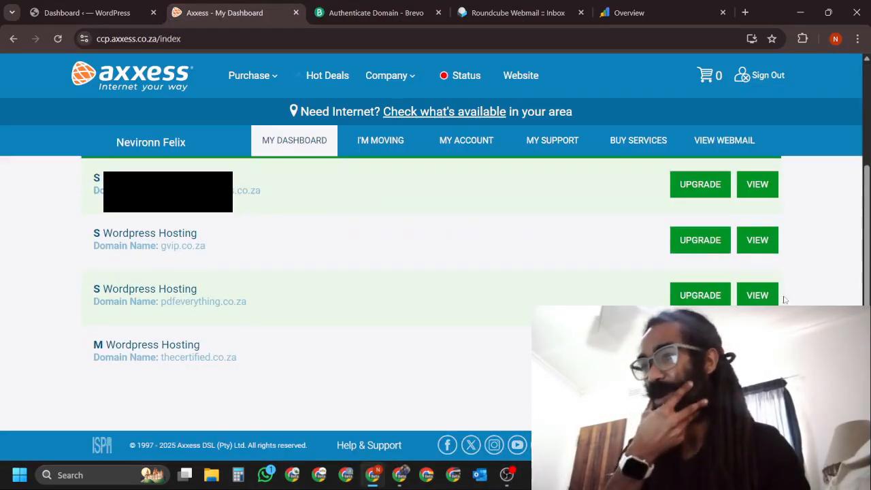
pyautogui.click(761, 295)
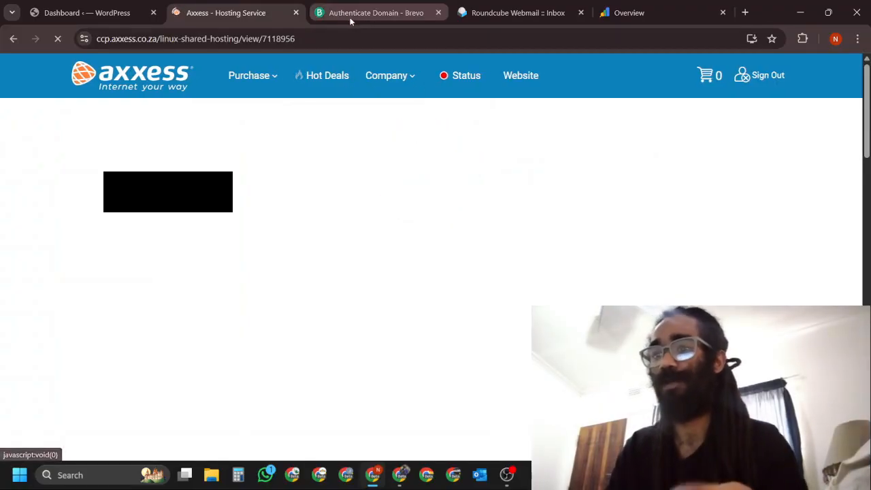
pyautogui.scroll(-5, 666, 270)
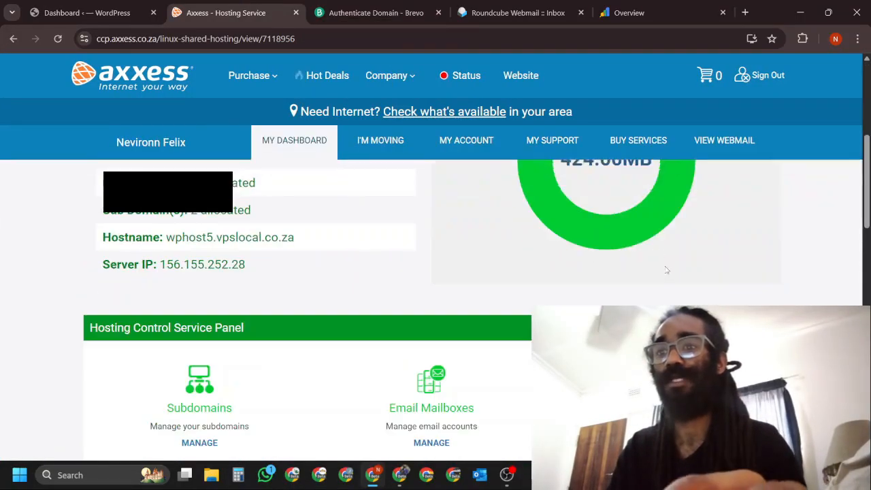
pyautogui.scroll(-3, 666, 270)
pyautogui.click(662, 388)
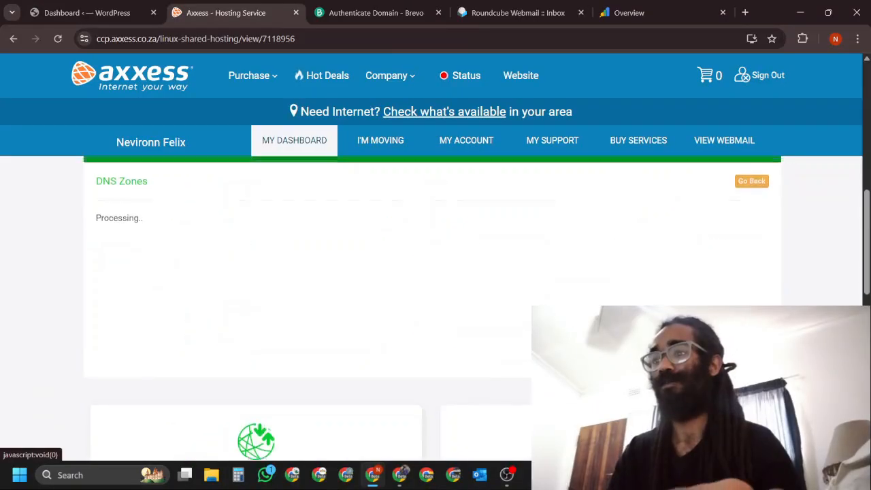
# Copy Brevo's brevo-code value and save it as a new TXT record in the Axxess zone.
pyautogui.click(377, 15)
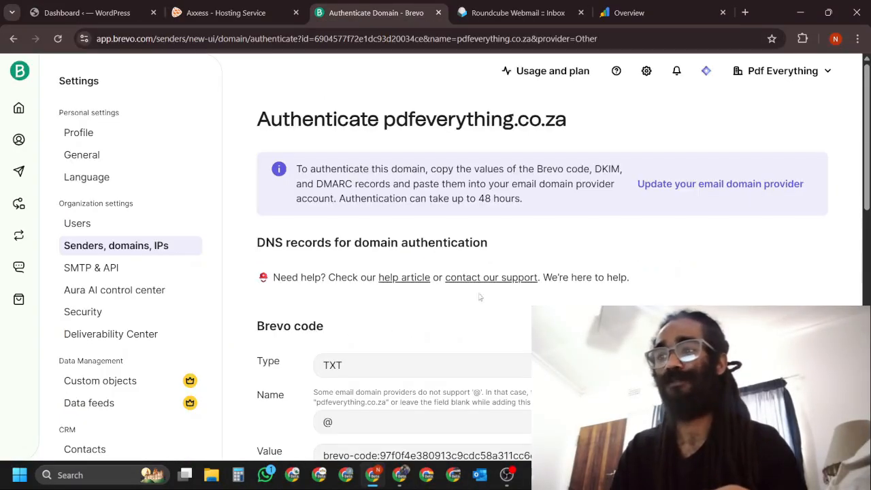
pyautogui.scroll(-2, 480, 296)
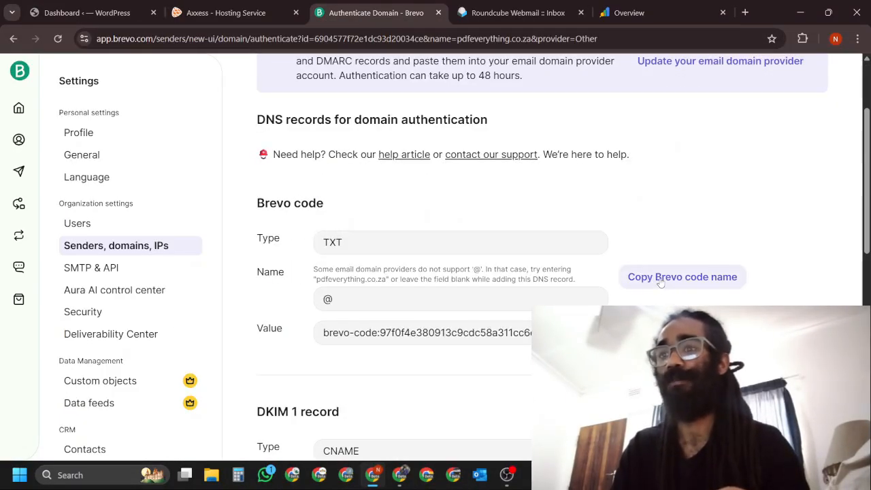
pyautogui.click(660, 281)
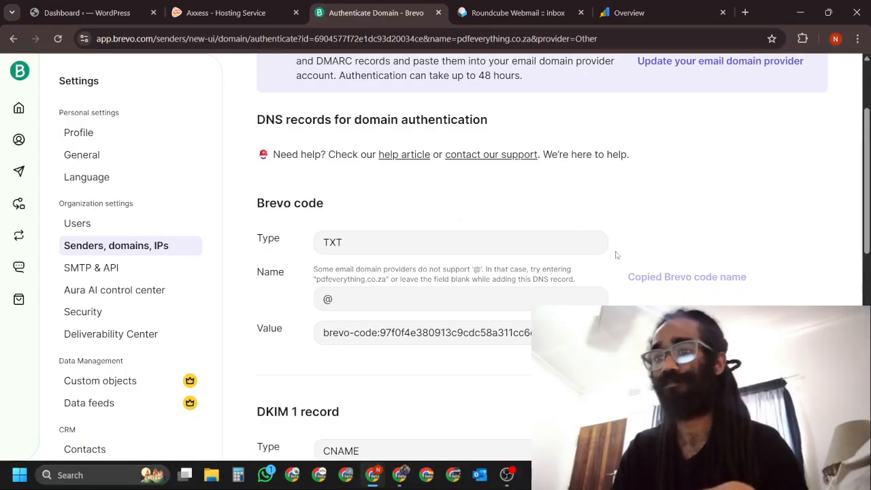
pyautogui.hotkey('ctrl', 'shift', 'Tab')
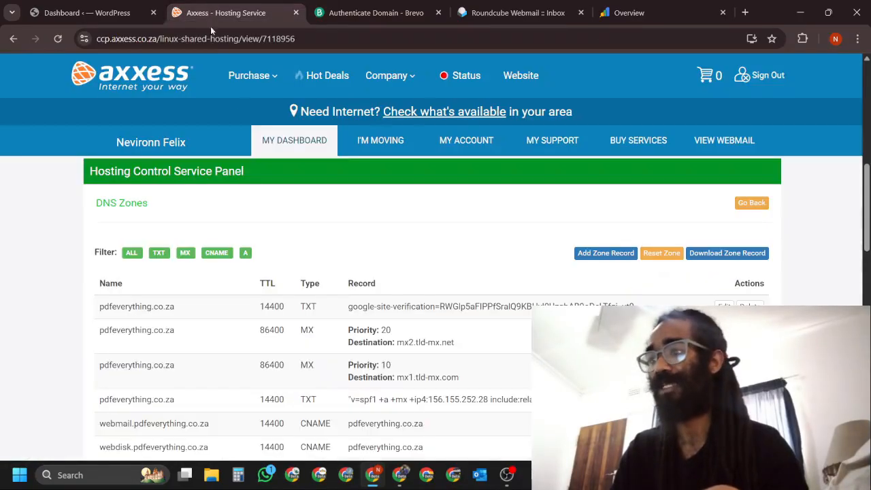
pyautogui.click(626, 253)
pyautogui.click(186, 269)
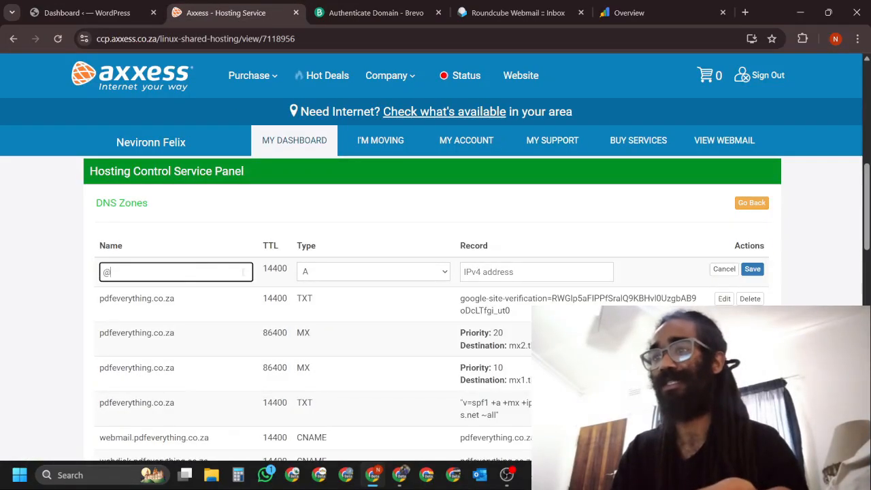
pyautogui.click(364, 274)
pyautogui.click(348, 346)
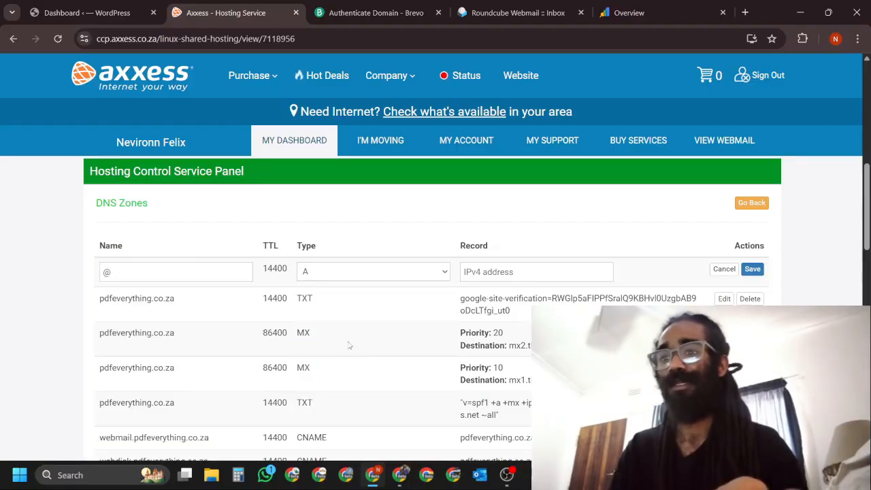
pyautogui.click(372, 13)
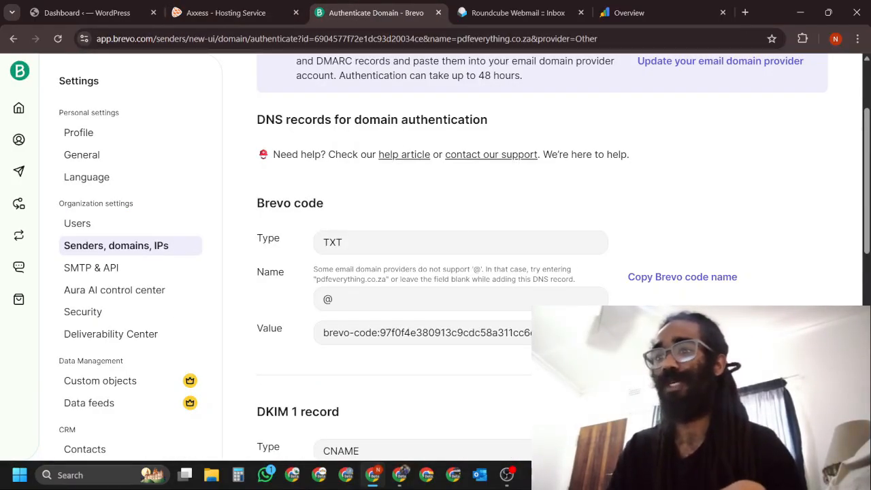
pyautogui.click(224, 13)
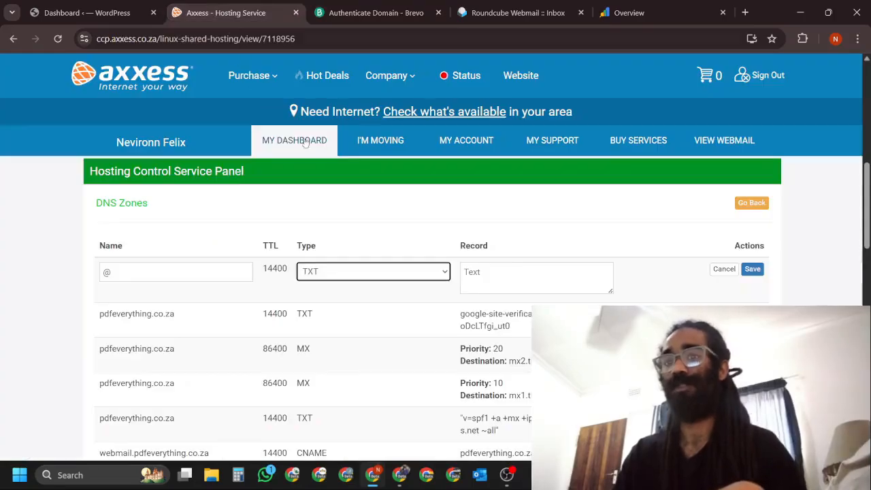
pyautogui.click(529, 268)
pyautogui.write('brevo-code:97f0f4e380913c9cdc58a311cc6c4146')
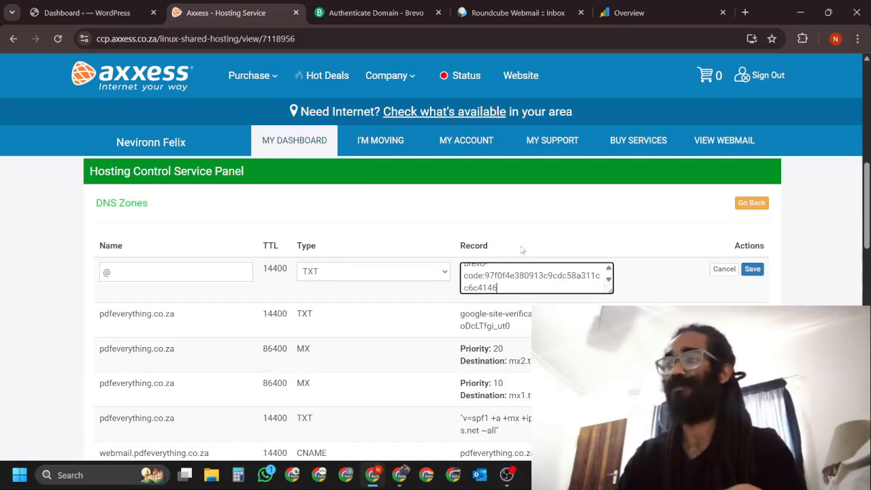
pyautogui.click(751, 270)
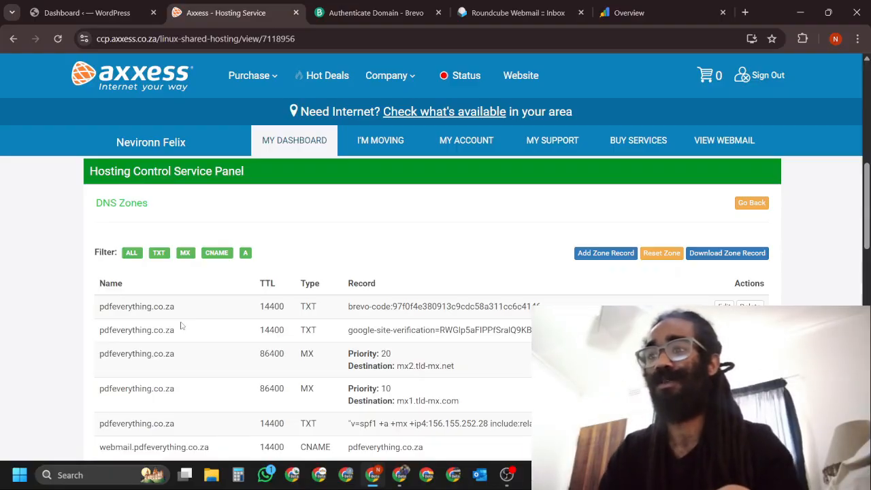
# Add CNAME record brevo1._domainkey pointing to Brevo's DKIM 1 target.
pyautogui.click(605, 253)
pyautogui.click(367, 13)
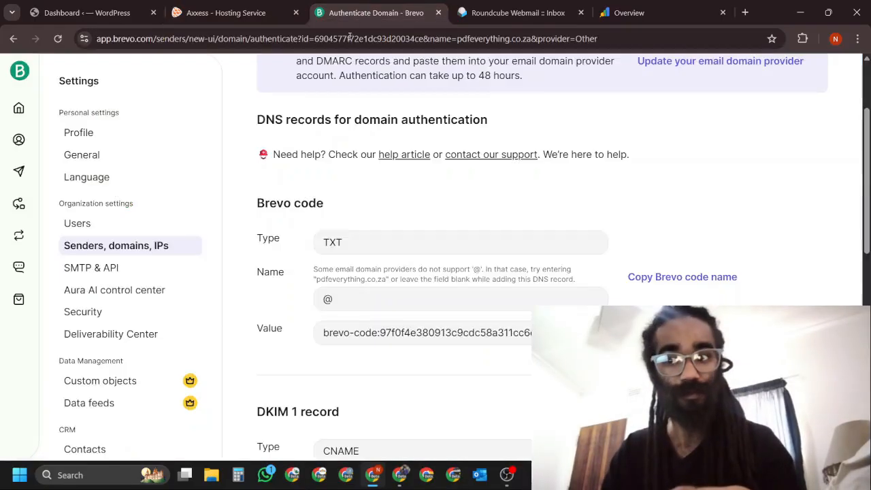
pyautogui.scroll(-3, 680, 299)
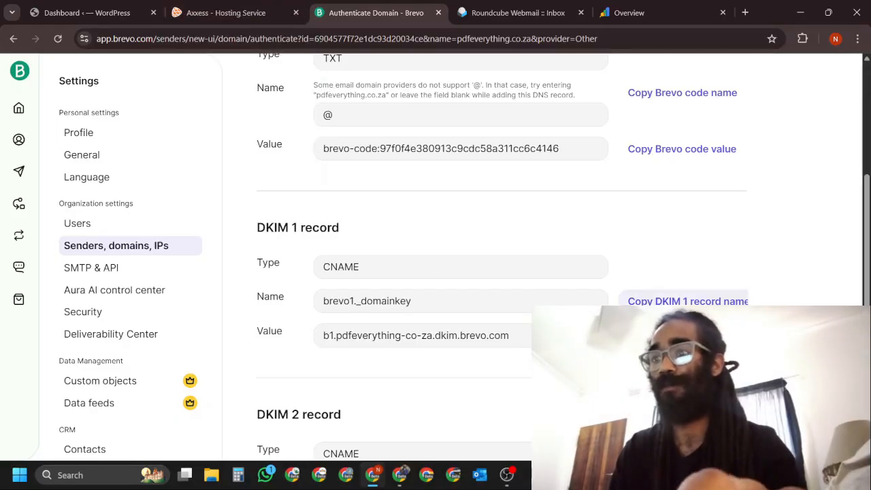
pyautogui.click(702, 302)
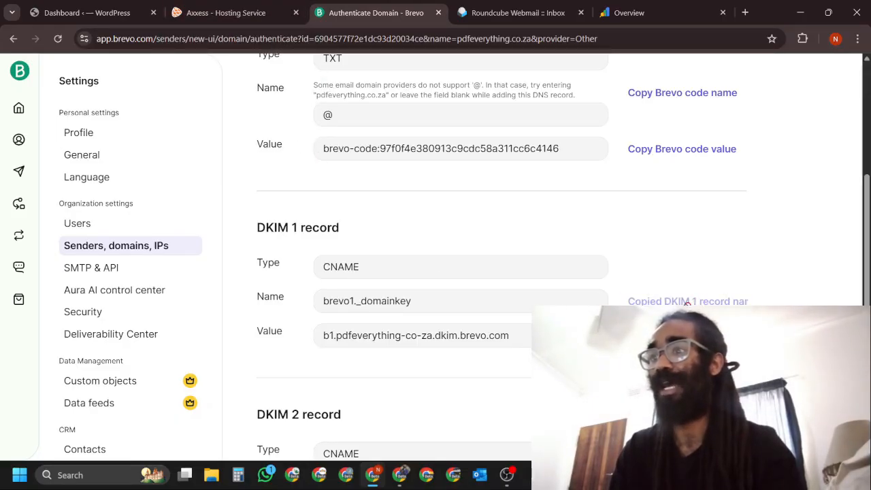
pyautogui.click(216, 13)
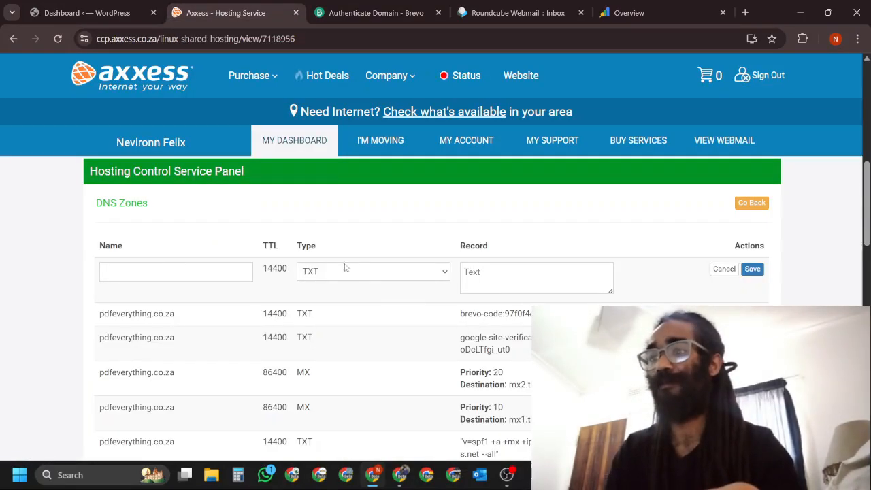
pyautogui.click(146, 266)
pyautogui.hotkey('ctrl', 'v')
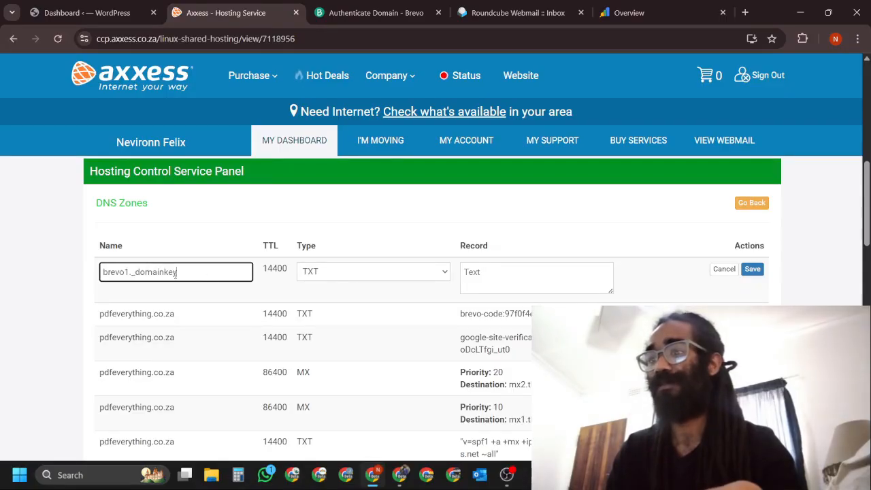
pyautogui.click(368, 278)
pyautogui.click(349, 318)
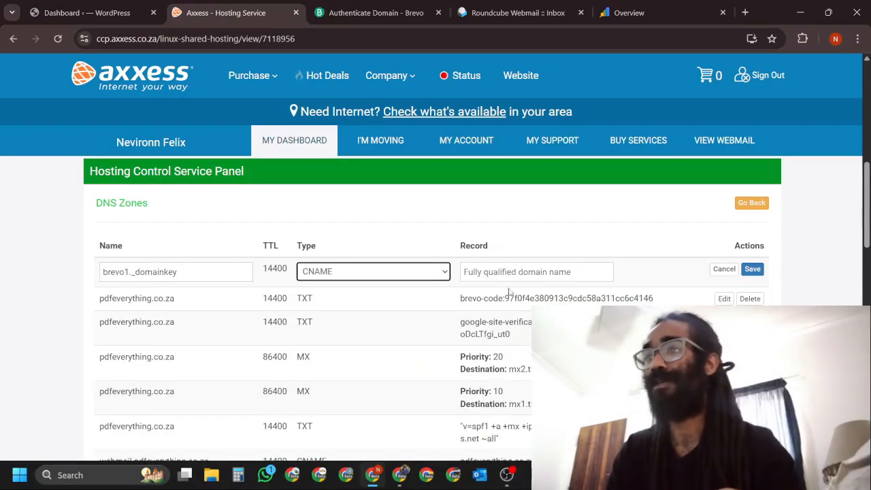
pyautogui.click(519, 274)
pyautogui.click(376, 13)
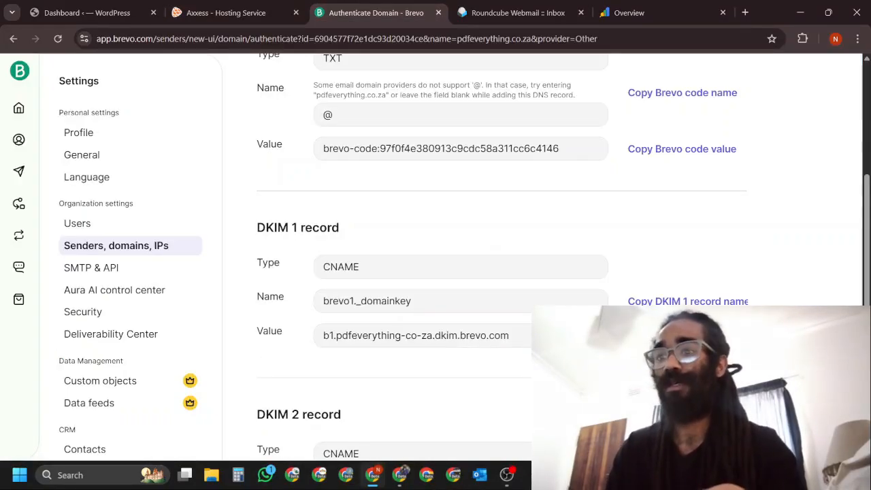
pyautogui.click(242, 14)
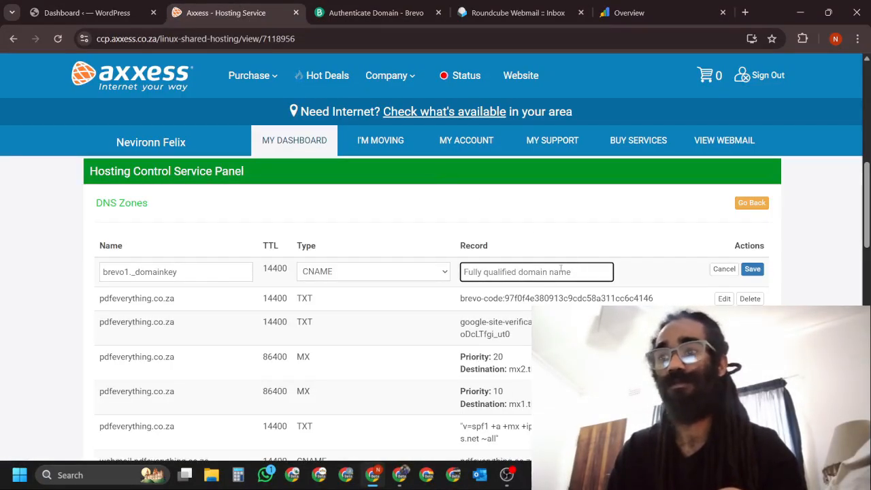
pyautogui.hotkey('ctrl', 'v')
pyautogui.click(752, 269)
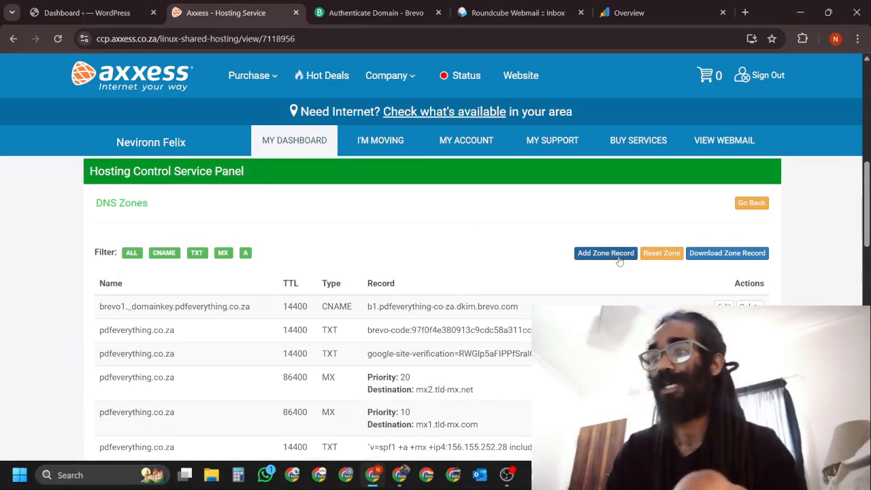
# Add CNAME record brevo2._domainkey pointing to b2.pdfeverything-co-za.dkim.brevo.com.
pyautogui.click(616, 254)
pyautogui.click(348, 13)
pyautogui.scroll(-3, 478, 346)
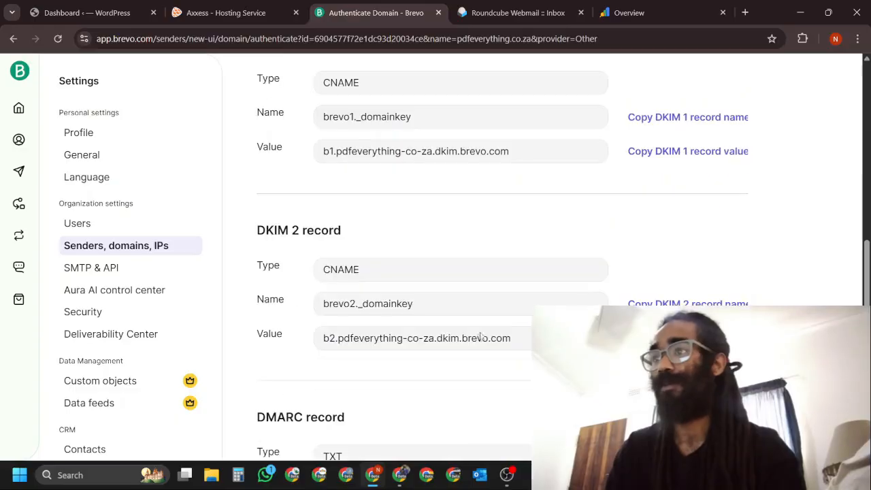
pyautogui.click(703, 303)
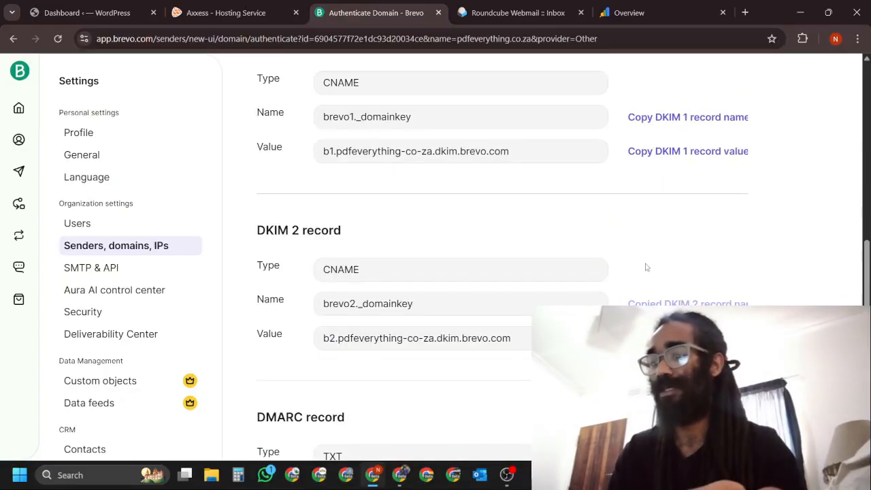
pyautogui.click(240, 13)
pyautogui.click(204, 275)
pyautogui.hotkey('ctrl', 'v')
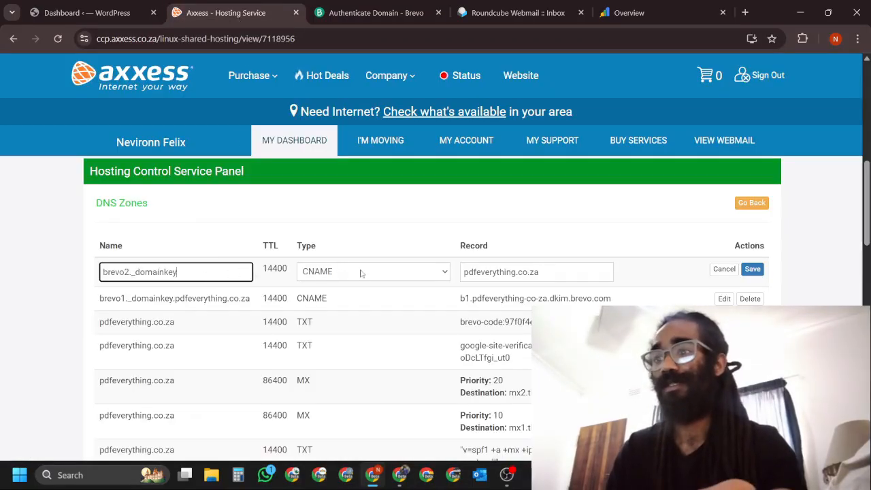
pyautogui.click(559, 273)
pyautogui.click(393, 10)
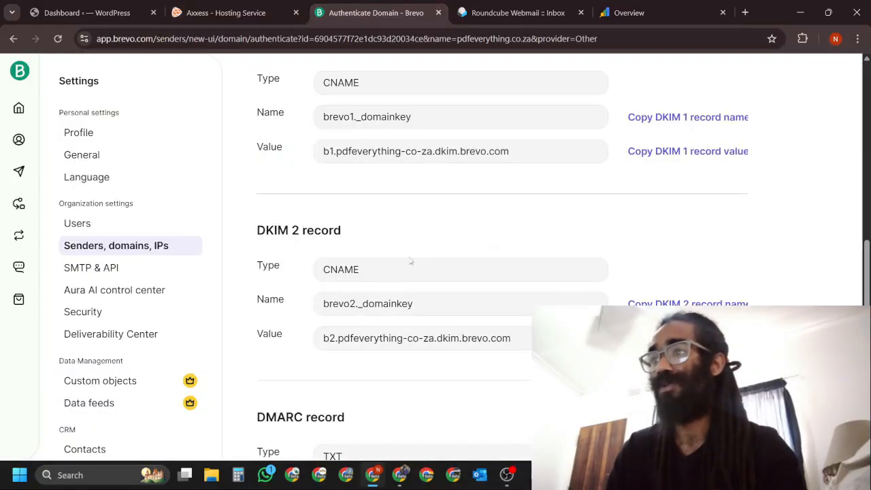
pyautogui.click(228, 12)
pyautogui.moveTo(565, 276); pyautogui.dragTo(399, 275)
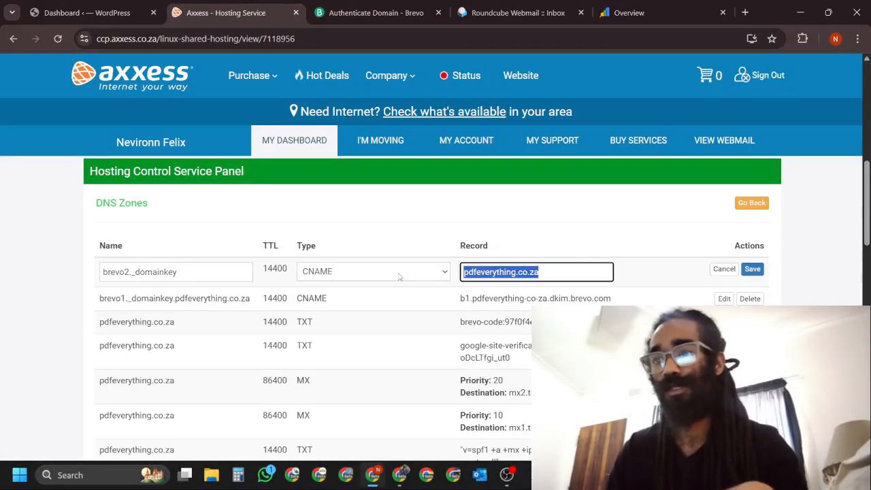
pyautogui.hotkey('ctrl', 'v')
pyautogui.click(750, 271)
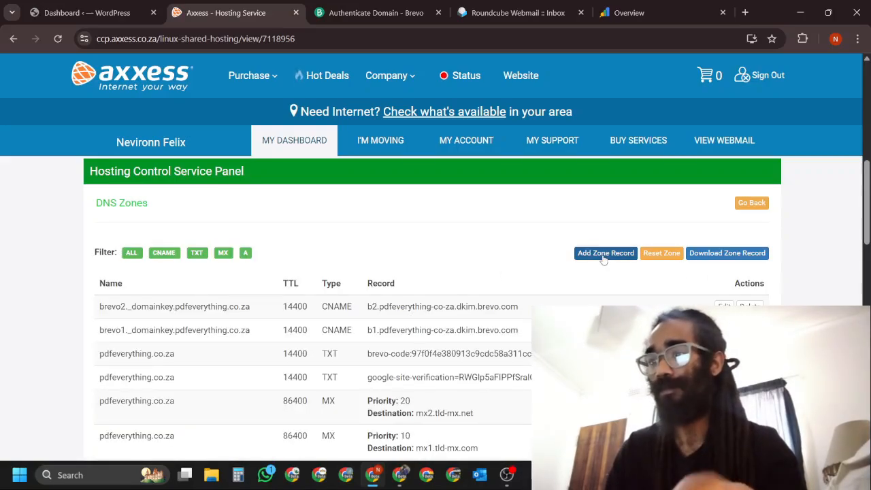
# Start a new zone record named _dmarc with record type TXT.
pyautogui.click(603, 257)
pyautogui.click(368, 13)
pyautogui.scroll(-2, 441, 190)
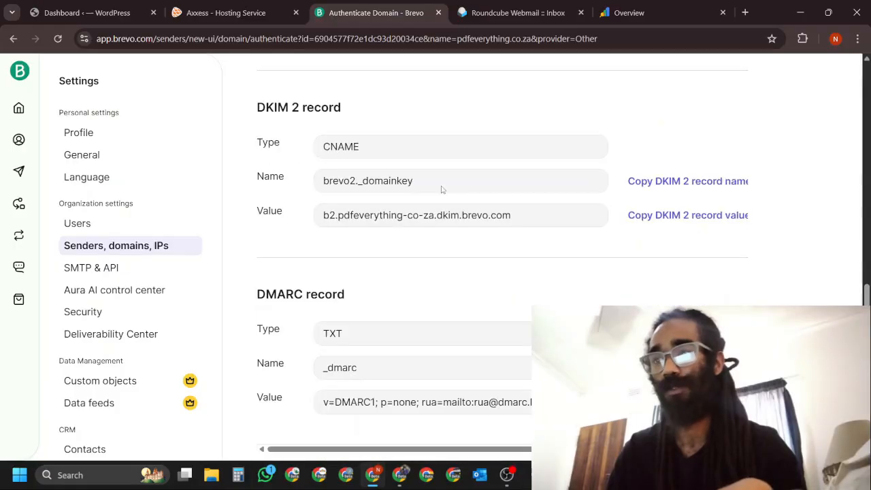
pyautogui.scroll(-1, 469, 193)
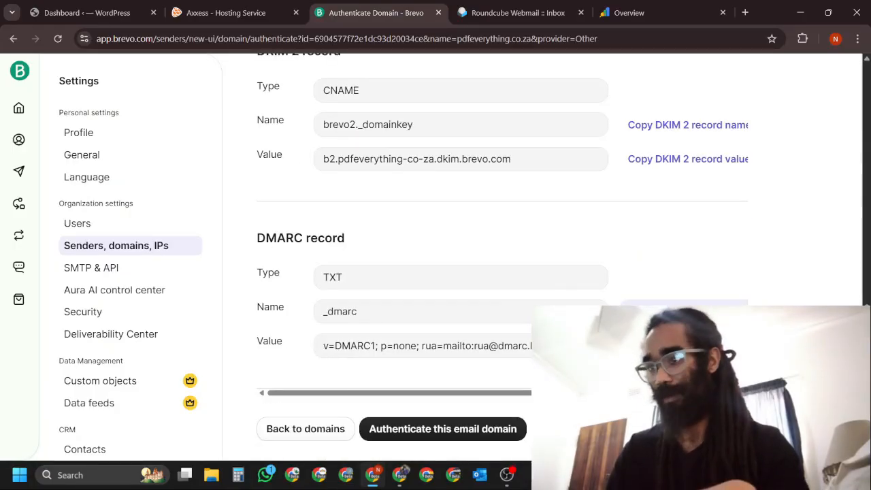
pyautogui.click(204, 13)
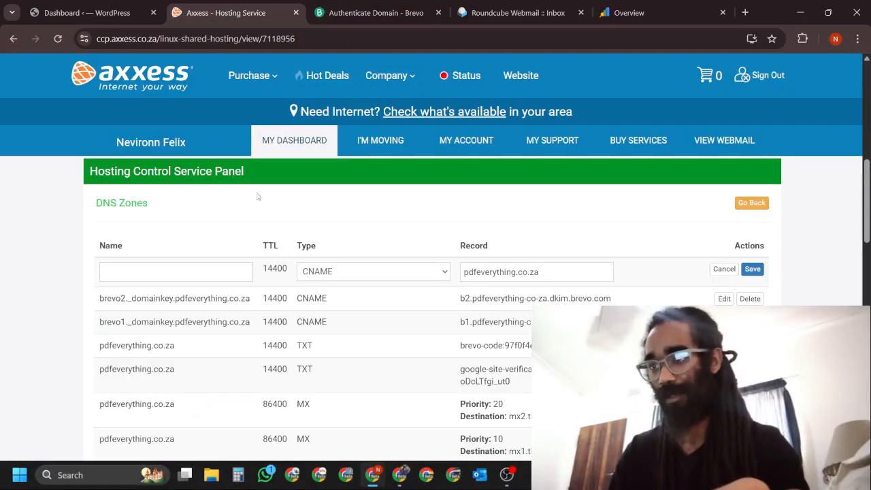
pyautogui.click(210, 269)
pyautogui.hotkey('ctrl', 'v')
pyautogui.click(381, 273)
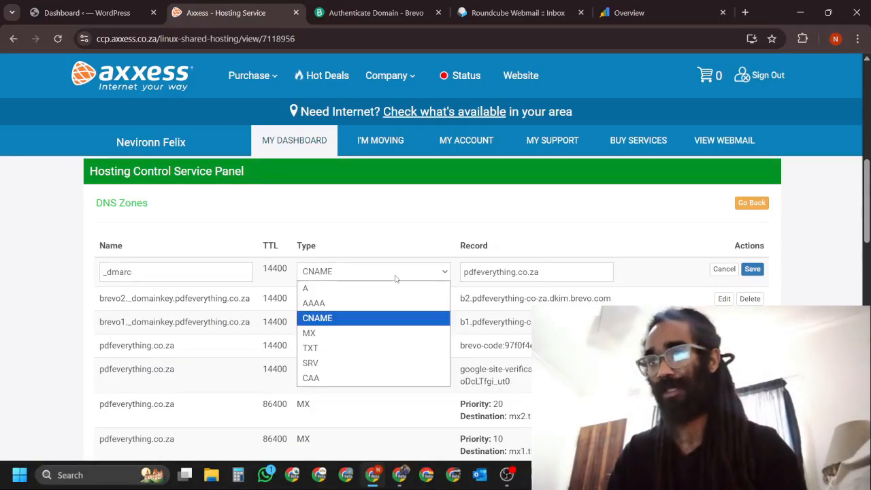
pyautogui.click(364, 349)
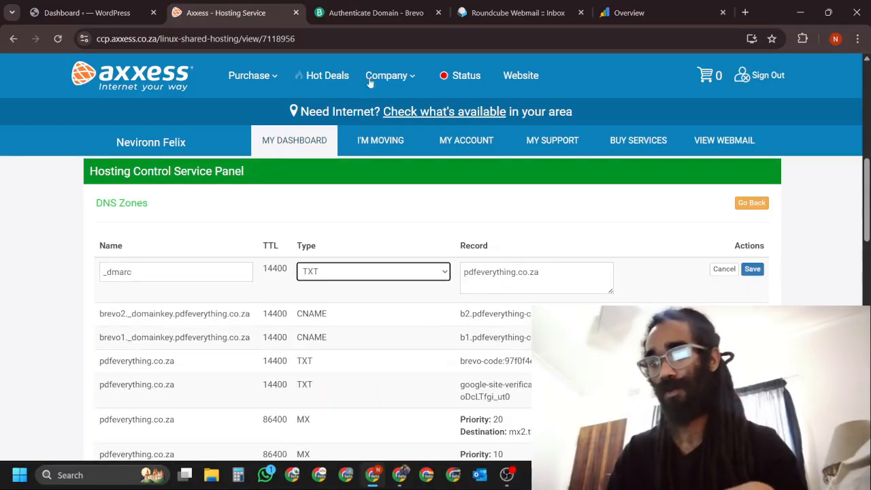
# Give the _dmarc record the value v=DMARC1; p=none, save it, and return to Brevo.
pyautogui.click(374, 12)
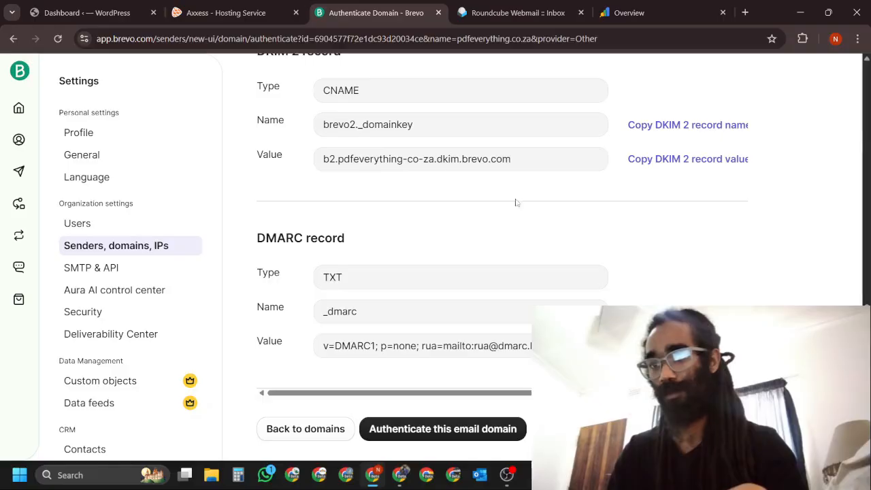
pyautogui.click(224, 12)
pyautogui.moveTo(558, 275); pyautogui.dragTo(381, 279)
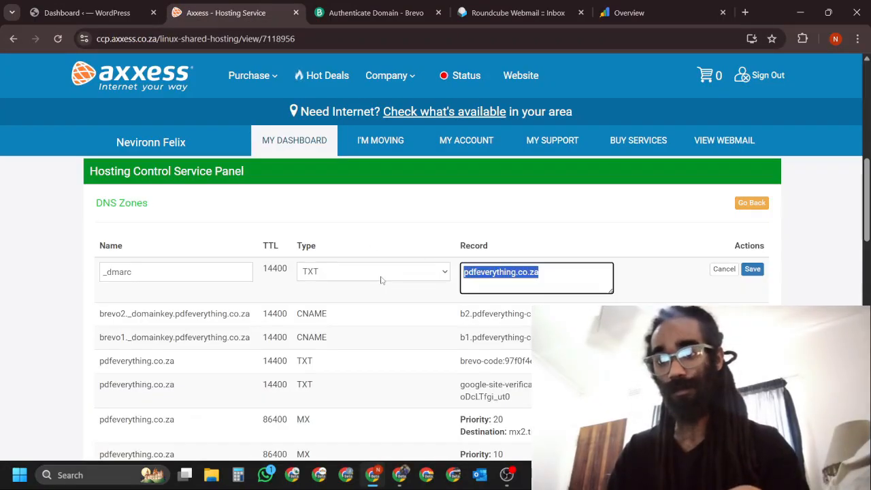
pyautogui.hotkey('ctrl', 'v')
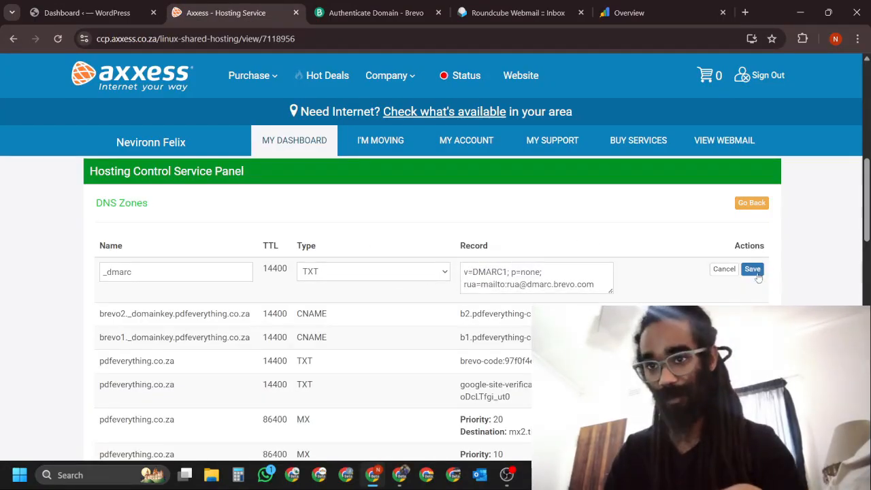
pyautogui.click(753, 270)
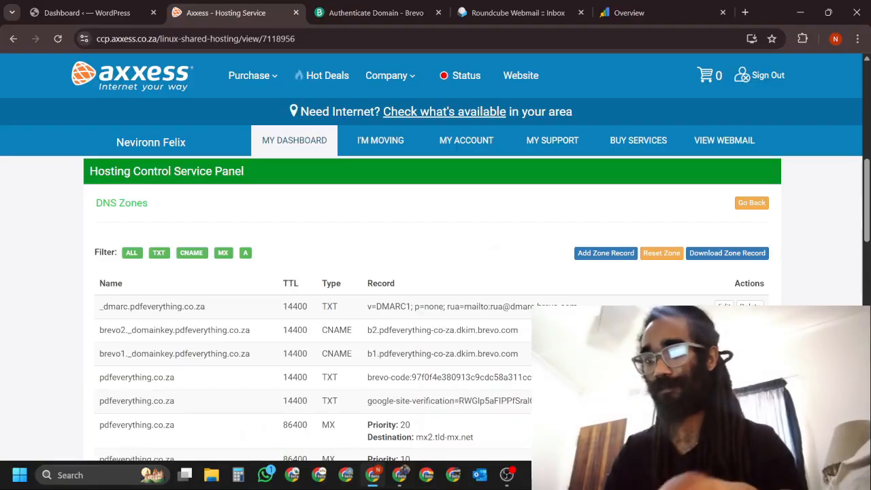
pyautogui.click(377, 12)
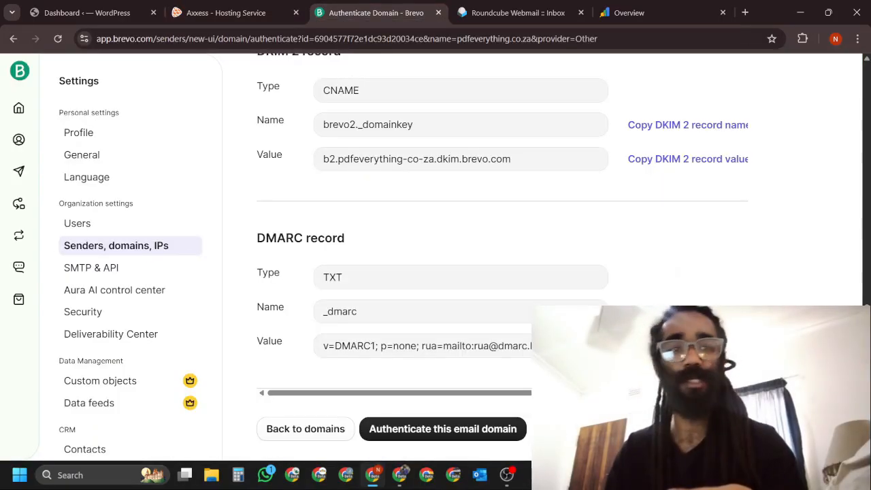
# Have Brevo verify the DNS records to authenticate pdfeverything.co.za.
pyautogui.click(490, 433)
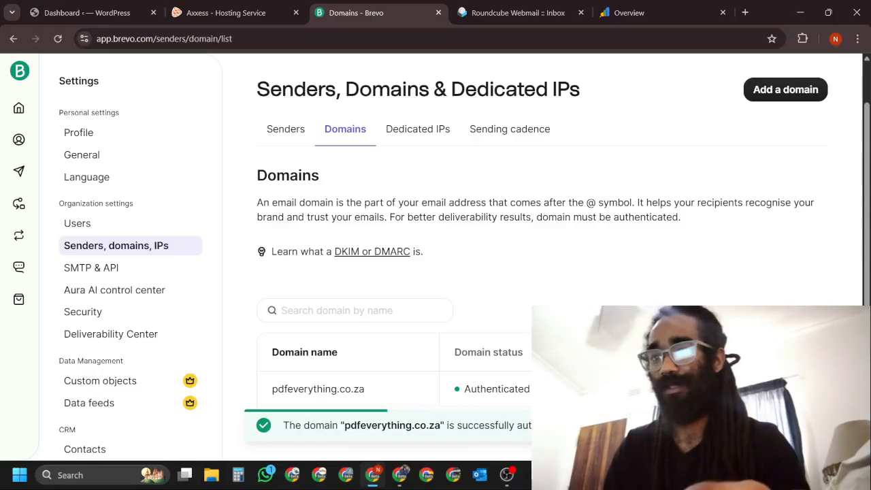
pyautogui.scroll(1, 476, 204)
pyautogui.scroll(-1, 476, 204)
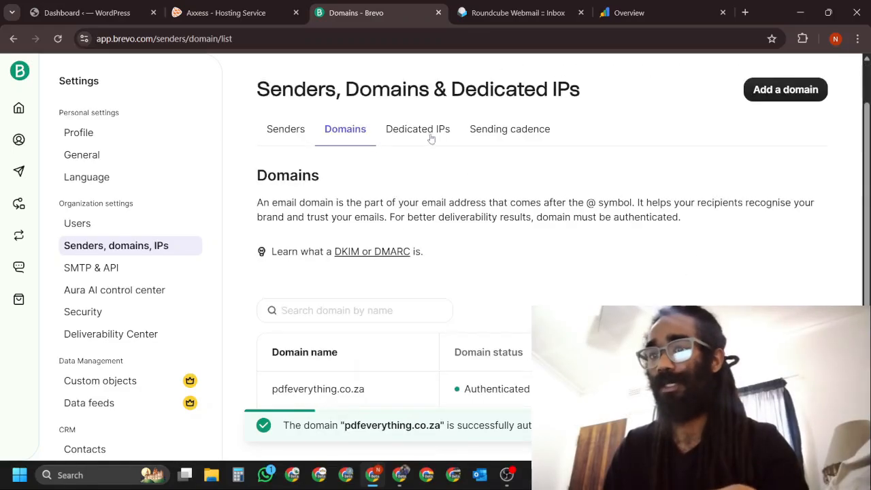
# Check the Senders list and confirm pdfeverything.co.za shows Authenticated under Domains.
pyautogui.click(296, 127)
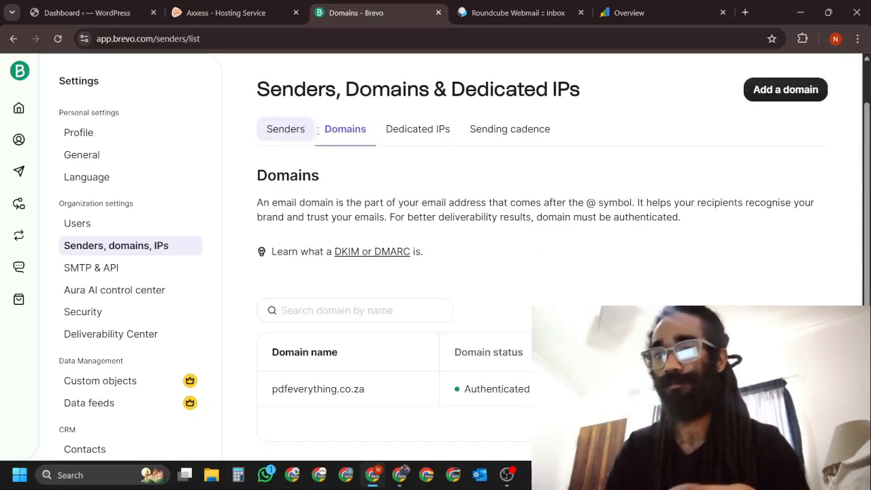
pyautogui.scroll(-2, 646, 238)
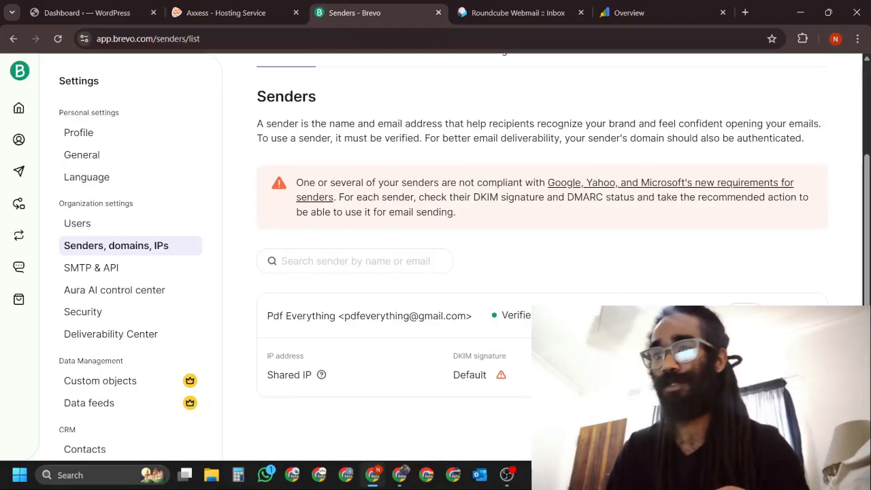
pyautogui.moveTo(288, 310); pyautogui.dragTo(492, 313)
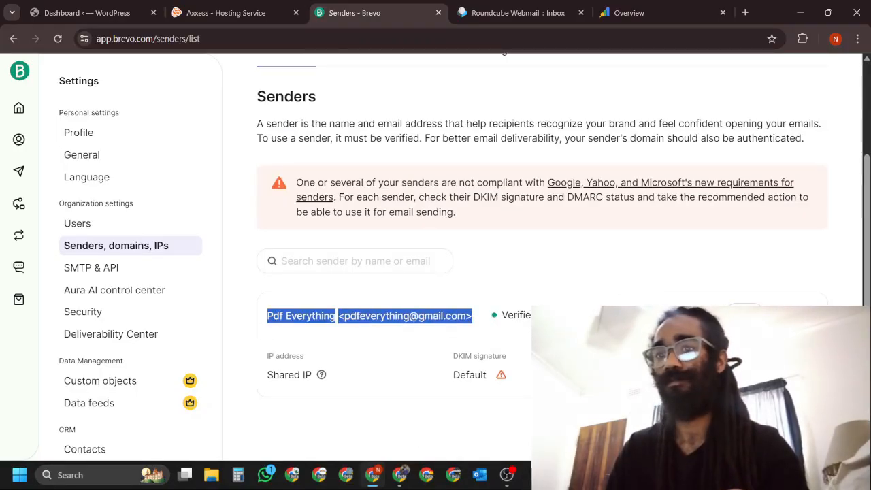
pyautogui.click(720, 266)
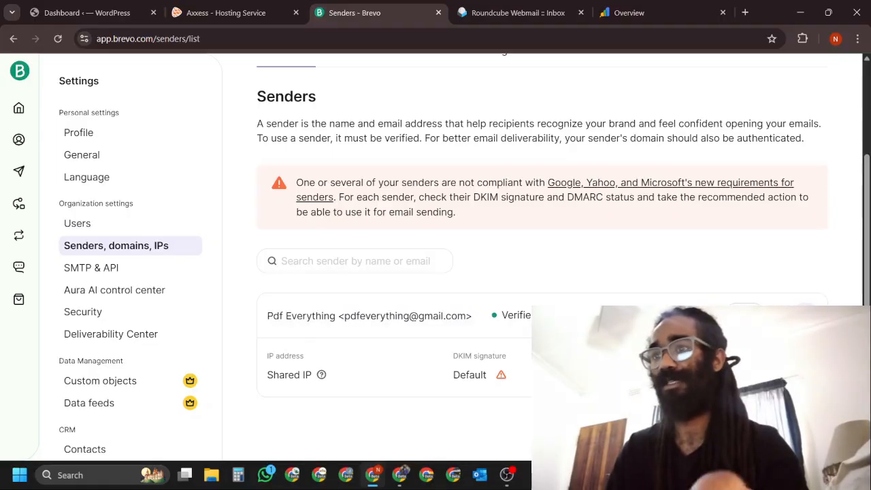
pyautogui.scroll(1, 544, 272)
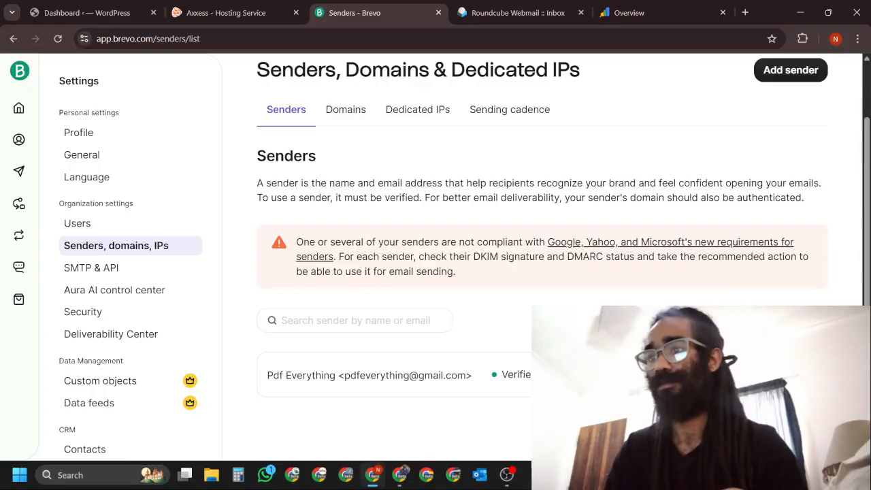
pyautogui.click(346, 109)
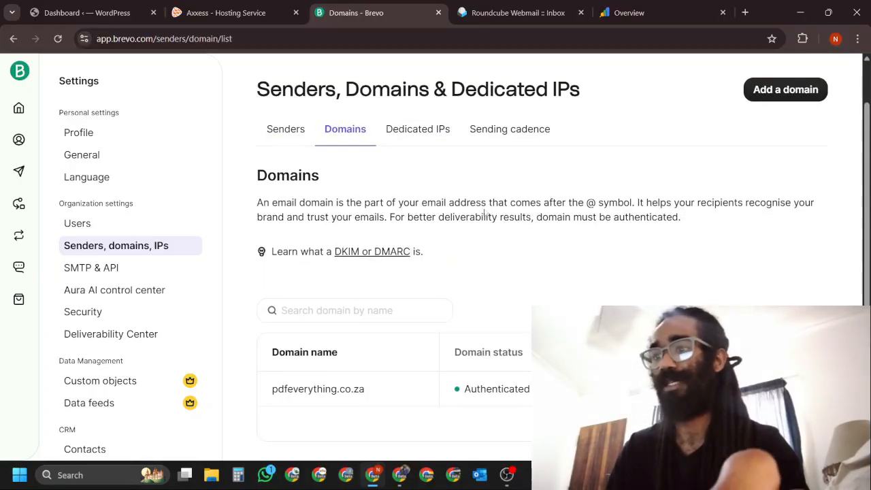
pyautogui.click(285, 129)
pyautogui.scroll(-2, 574, 243)
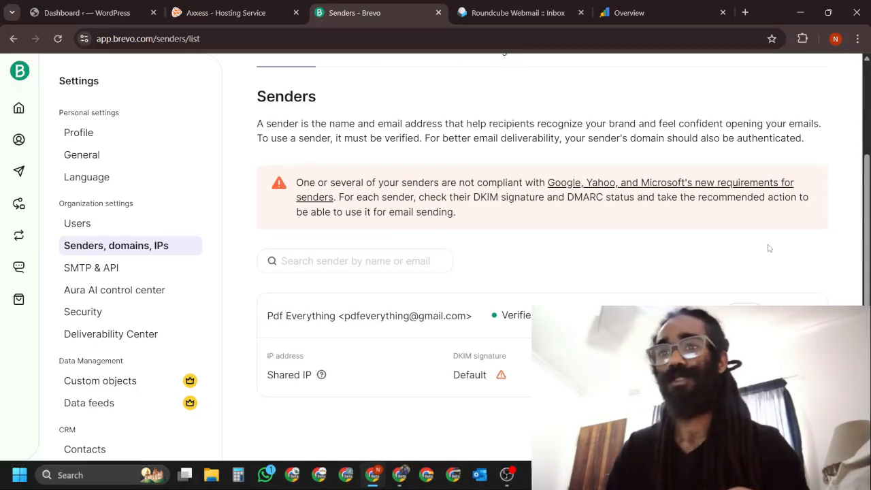
# Add a Brevo sender named PDF Everything that sends from the domain's sales address.
pyautogui.scroll(2, 737, 278)
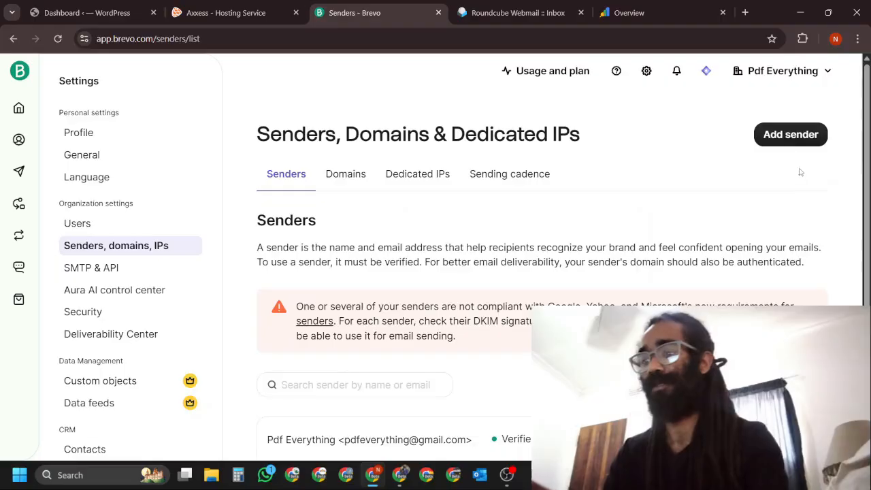
pyautogui.click(792, 134)
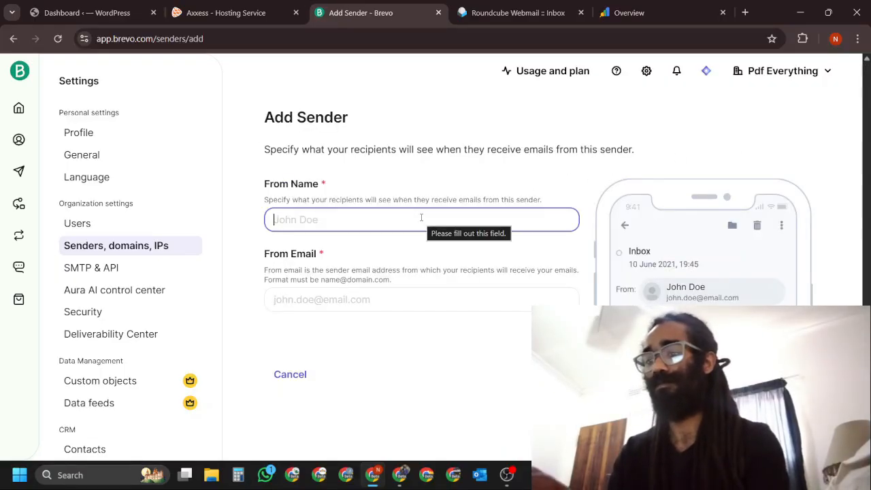
pyautogui.write('PD')
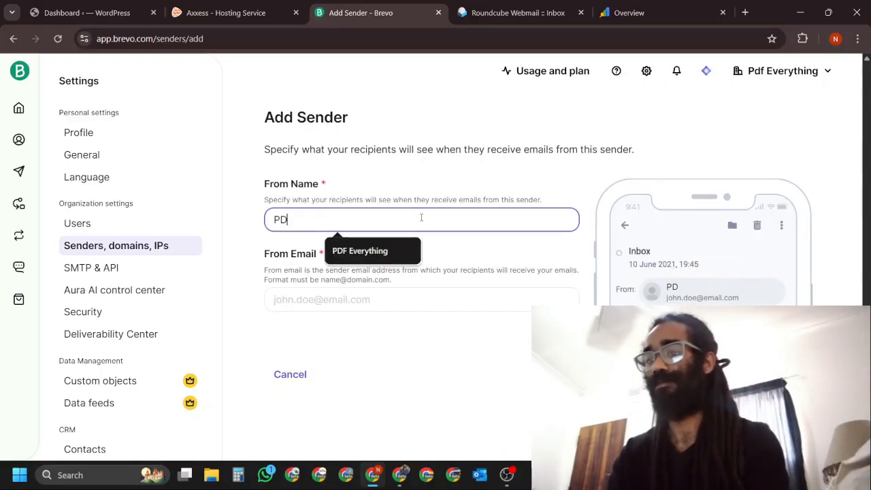
pyautogui.write('F everythi')
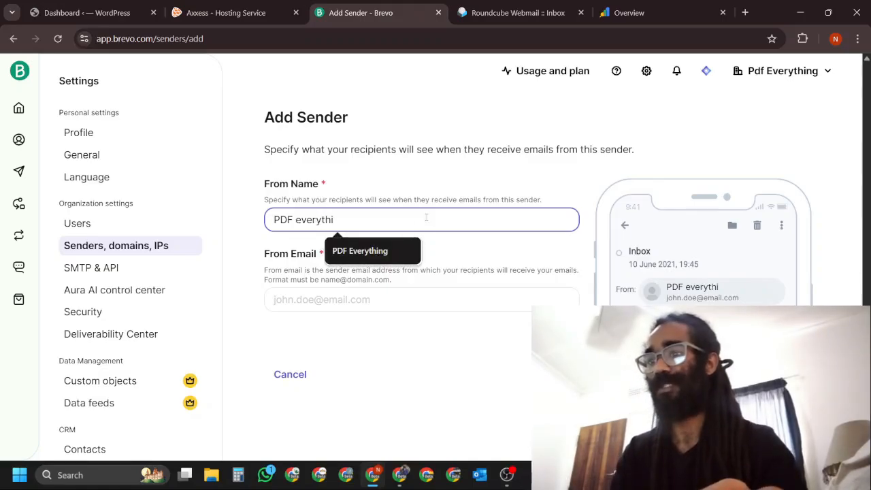
pyautogui.click(360, 250)
pyautogui.click(340, 299)
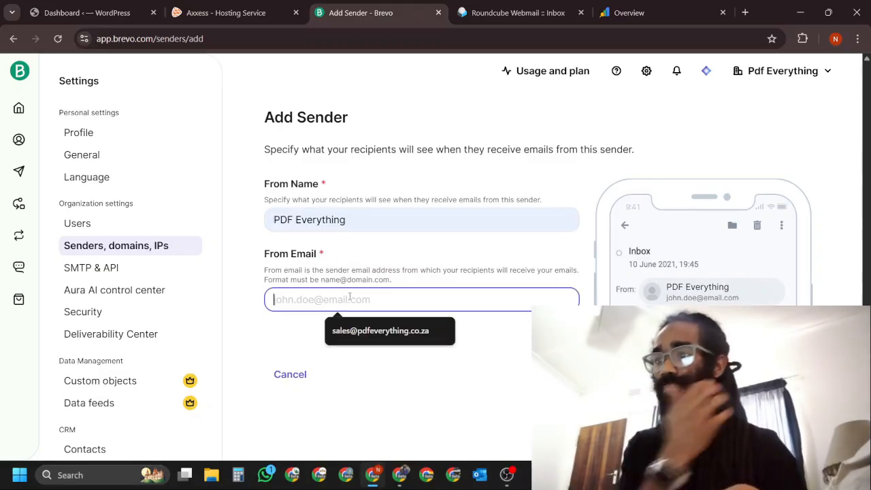
pyautogui.click(375, 331)
pyautogui.press('Return')
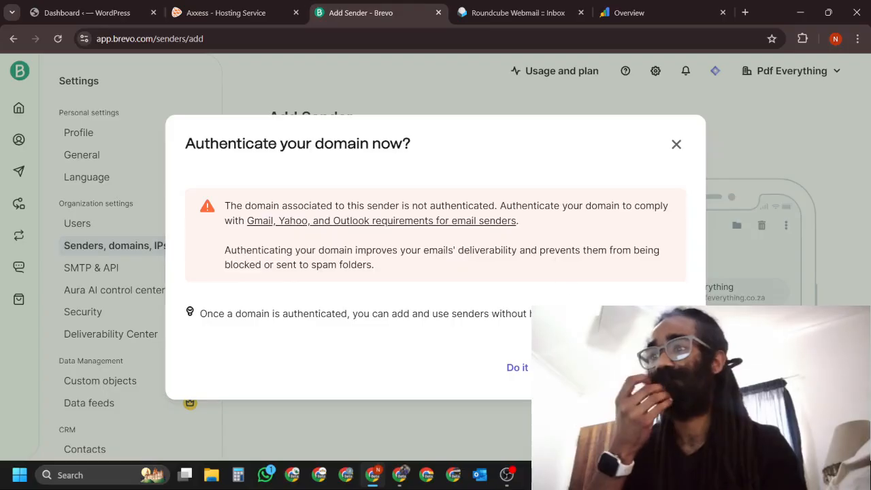
# Agree to authenticate the sender's domain now, then return to the domains list.
pyautogui.click(520, 368)
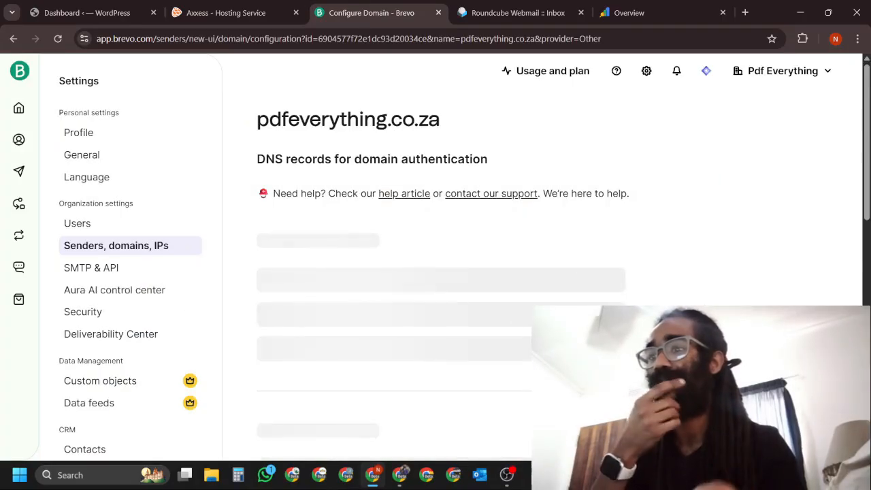
pyautogui.scroll(-1, 525, 312)
pyautogui.scroll(-8, 525, 312)
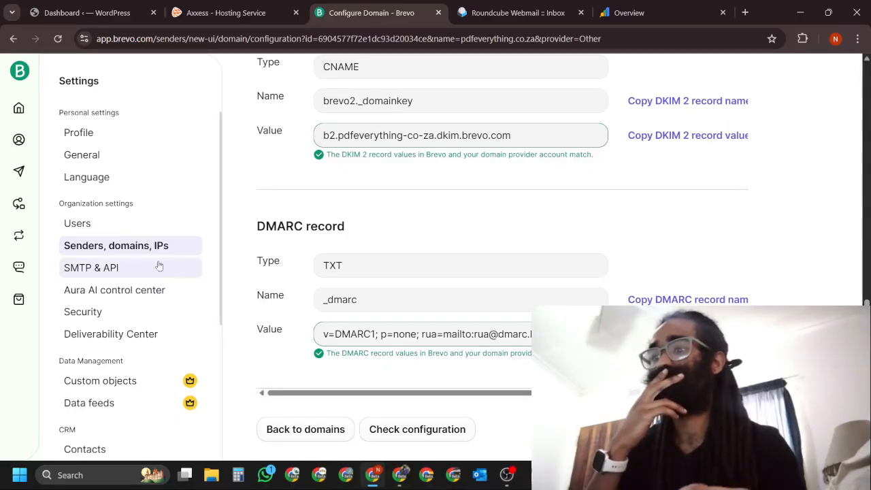
pyautogui.click(296, 438)
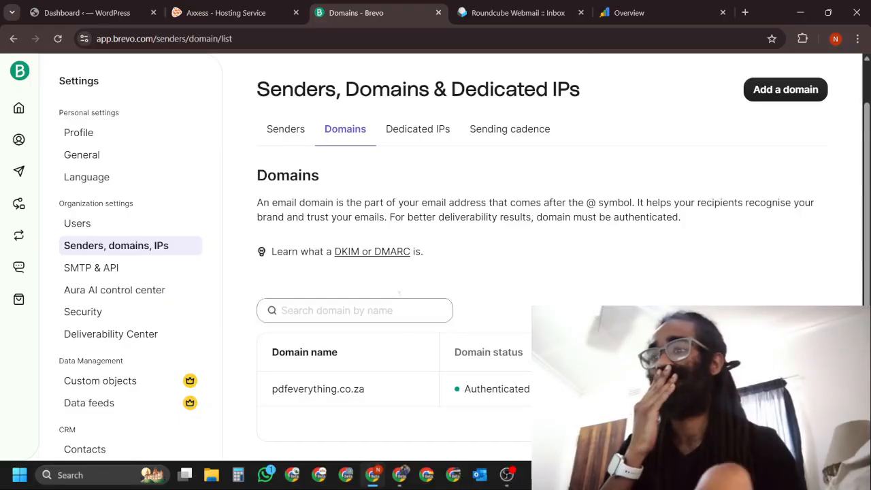
# Switch to Brevo's senders list and reload it.
pyautogui.click(297, 128)
pyautogui.scroll(-2, 368, 167)
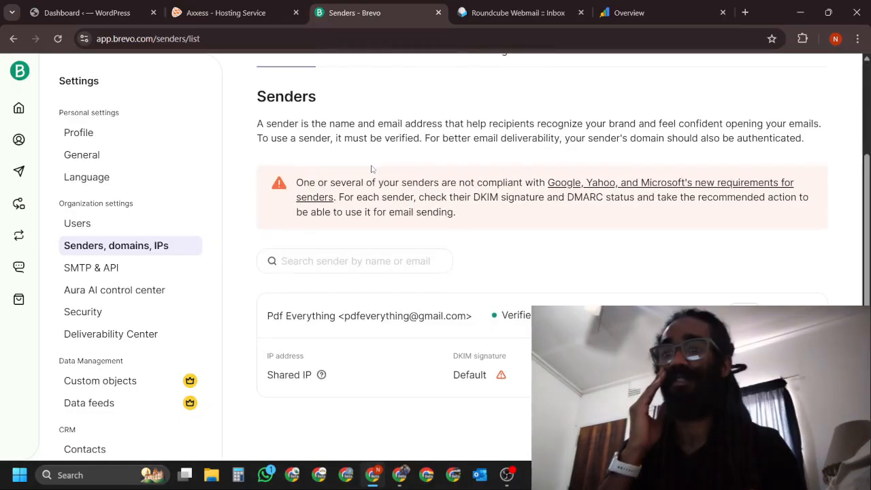
pyautogui.scroll(2, 369, 169)
pyautogui.scroll(-2, 372, 169)
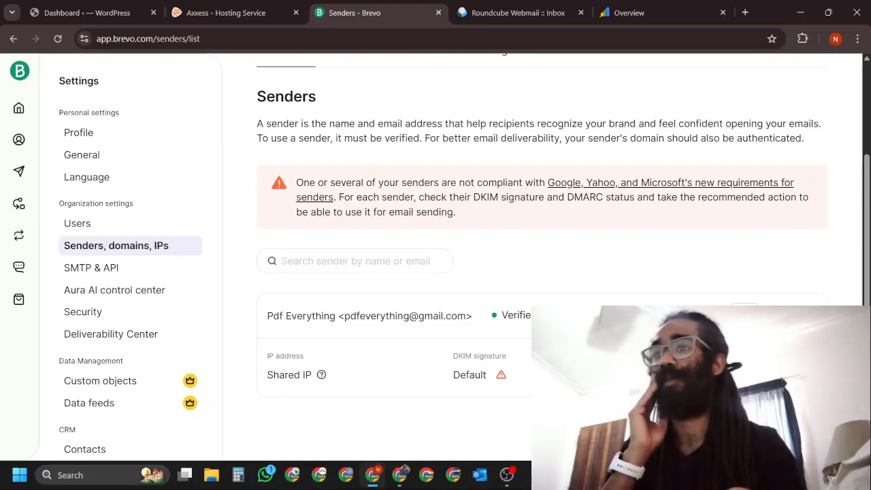
pyautogui.scroll(2, 415, 267)
pyautogui.press('F5')
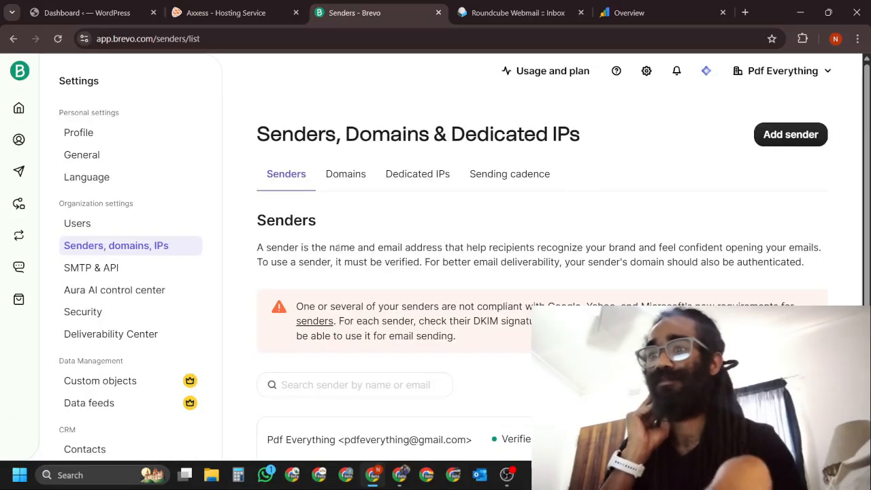
pyautogui.scroll(-2, 677, 251)
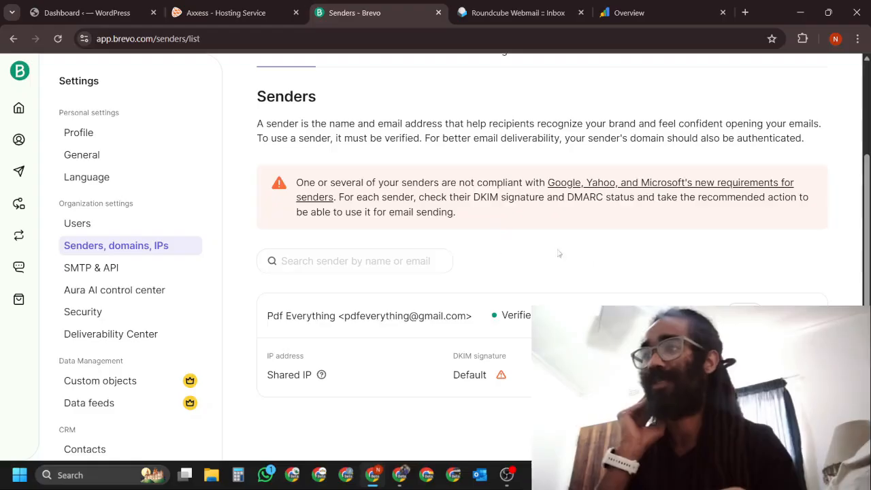
pyautogui.scroll(2, 558, 254)
# Refresh the webmail inbox, then dismiss the Not compliant notice on Brevo's senders page.
pyautogui.click(504, 15)
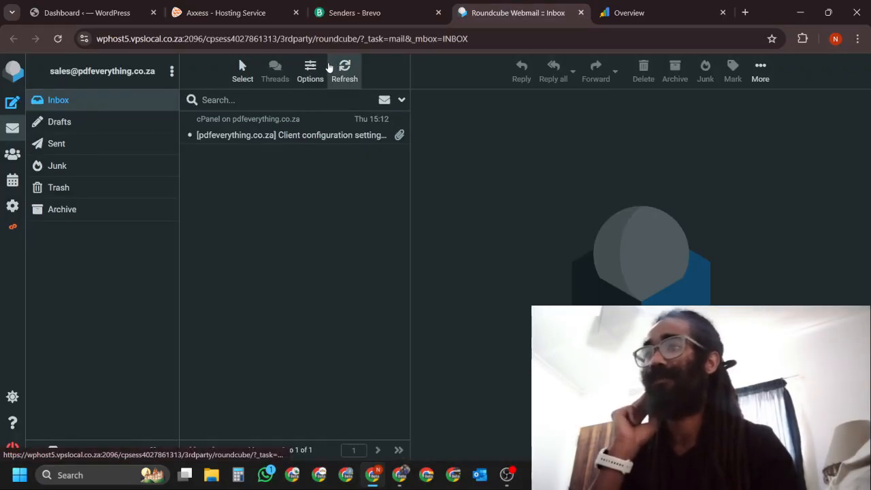
pyautogui.click(344, 73)
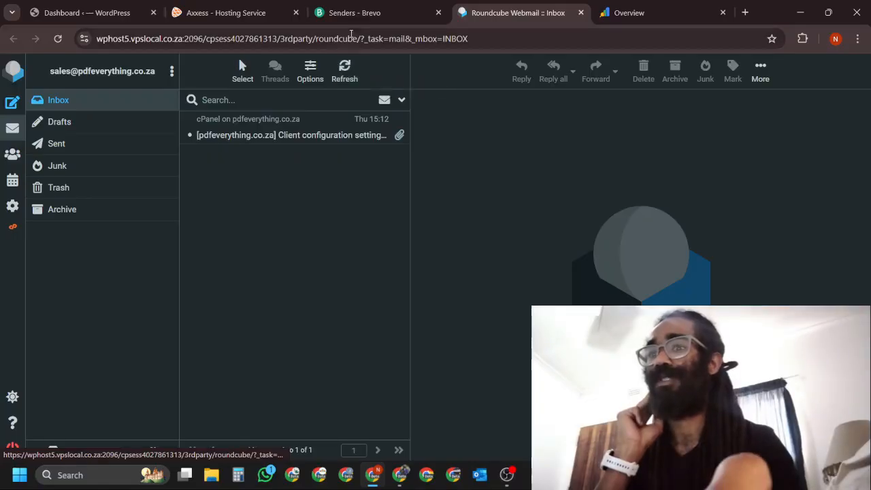
pyautogui.click(371, 16)
pyautogui.scroll(-2, 561, 241)
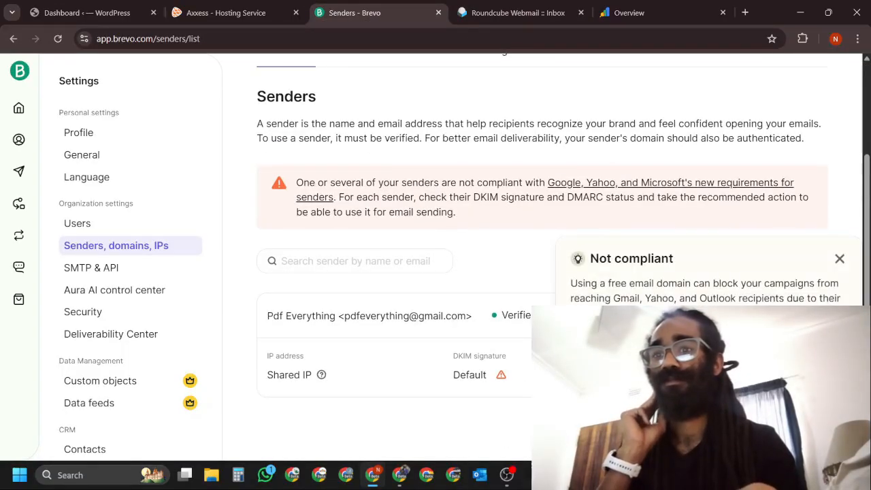
pyautogui.click(838, 261)
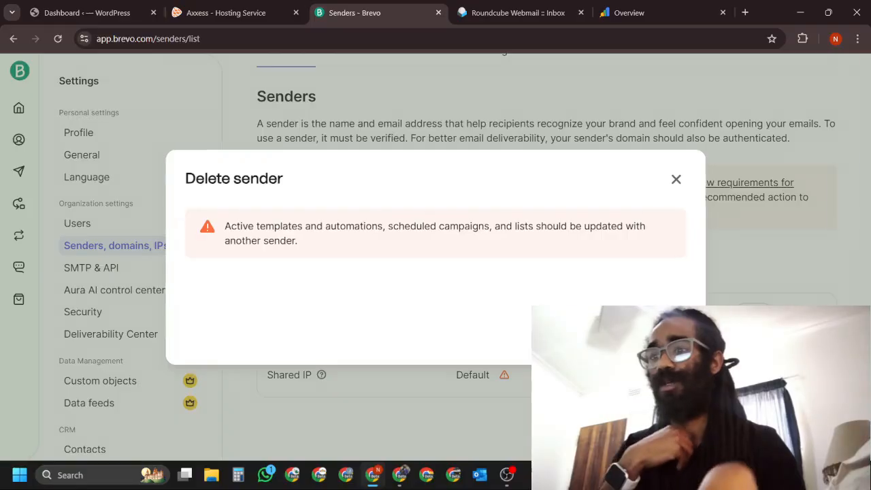
# Delete the Gmail-based sender and change Pdf Everything's From Email to the domain's sales address.
pyautogui.press('Return')
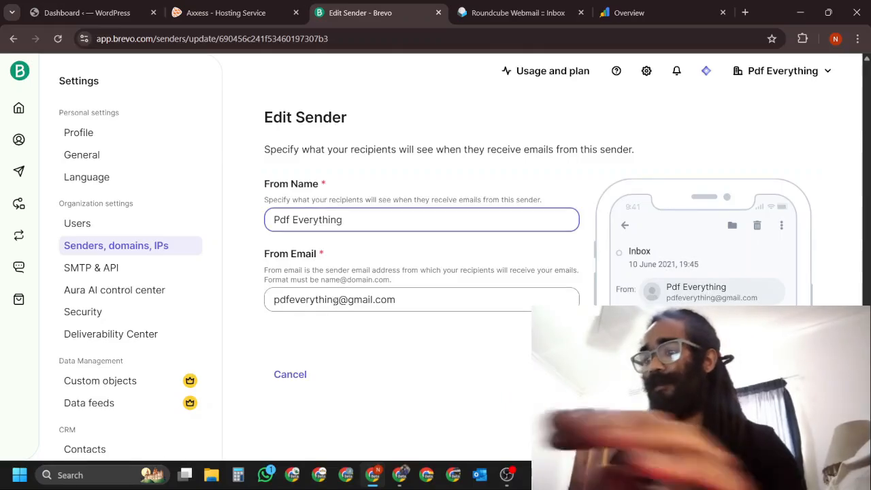
pyautogui.moveTo(338, 300); pyautogui.dragTo(202, 301)
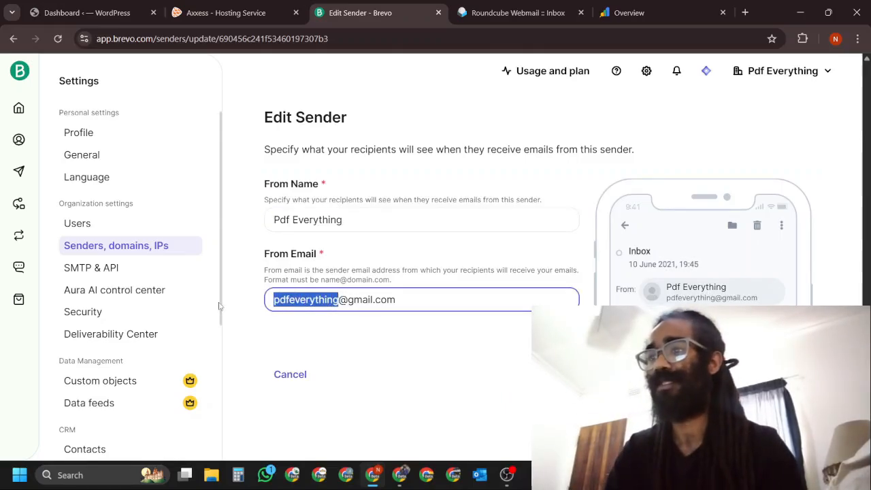
pyautogui.hotkey('ctrl', 'a')
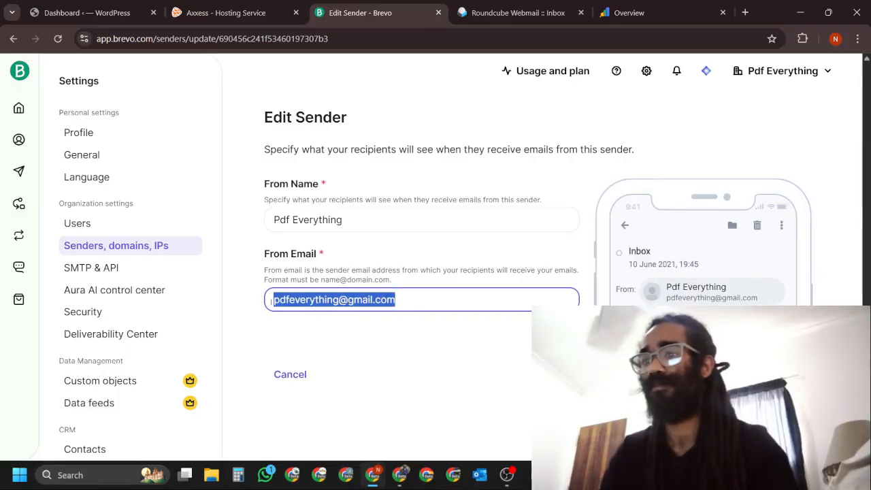
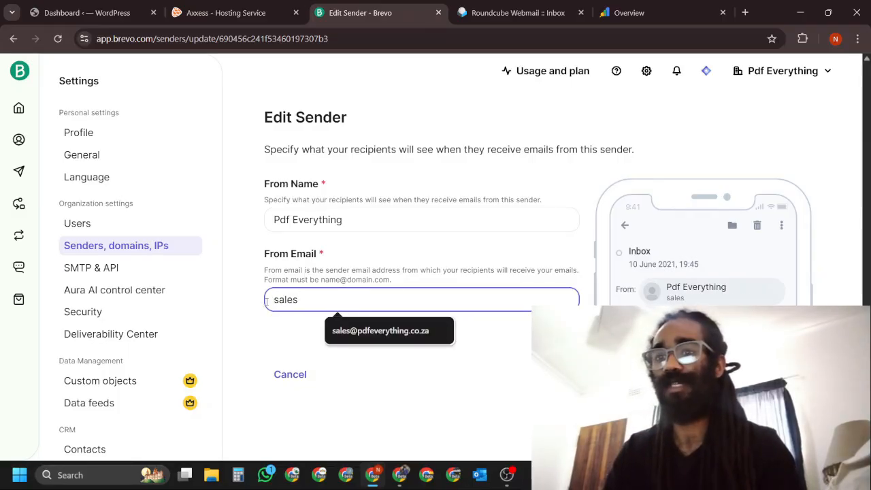
pyautogui.click(394, 331)
pyautogui.press('Return')
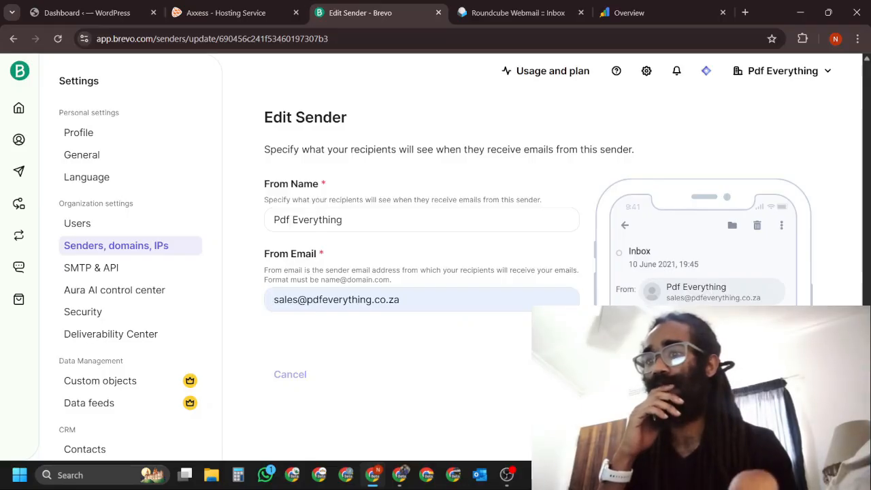
pyautogui.scroll(-2, 409, 376)
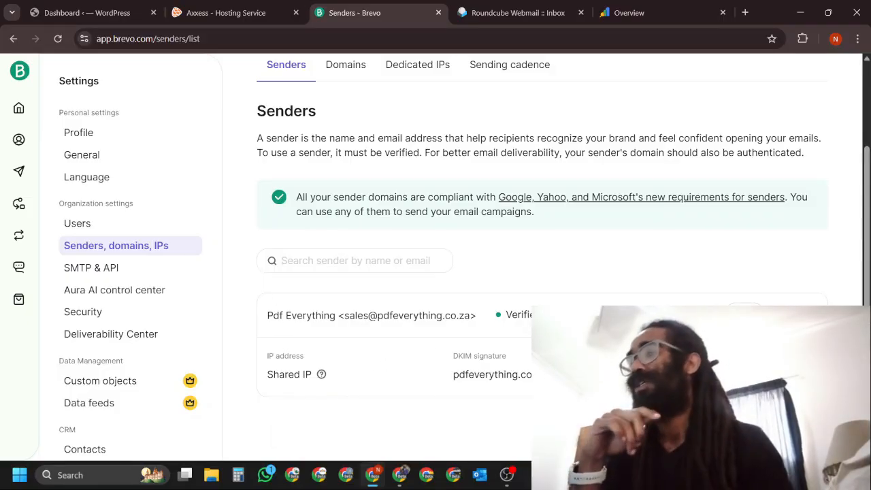
pyautogui.scroll(2, 342, 294)
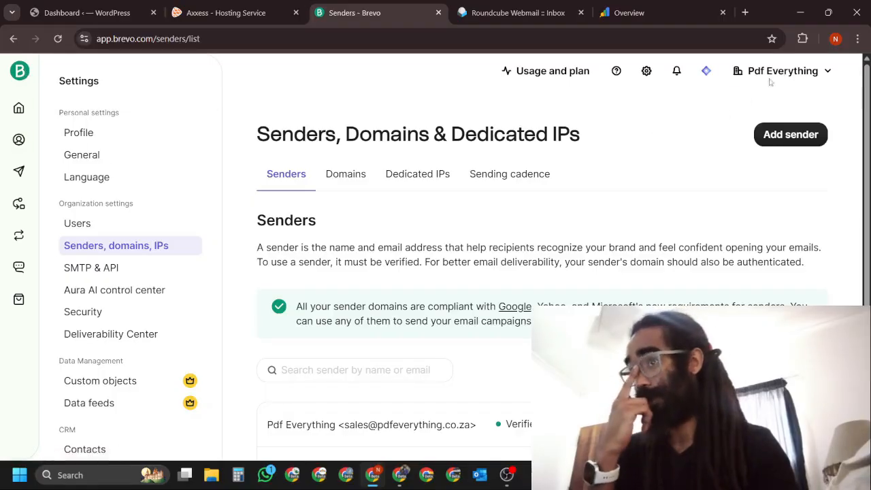
# Reorder the browser tabs, moving the hosting DNS page after Brevo.
pyautogui.click(211, 14)
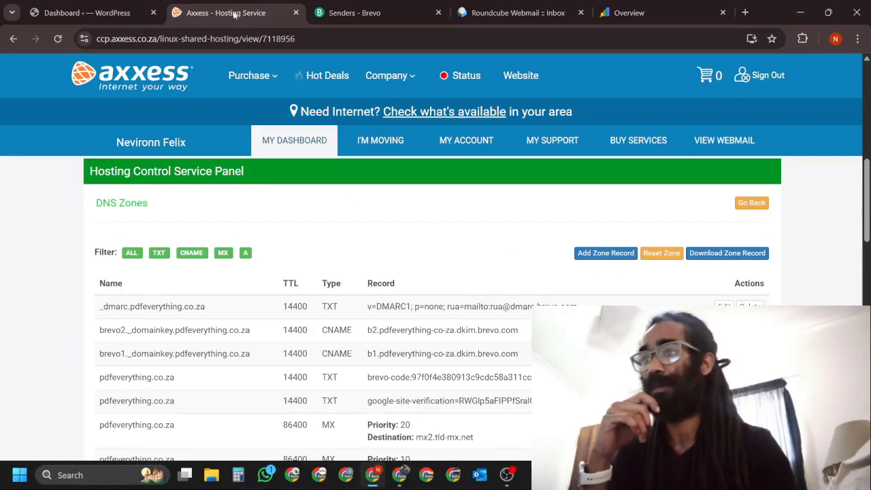
pyautogui.moveTo(236, 13); pyautogui.dragTo(378, 13)
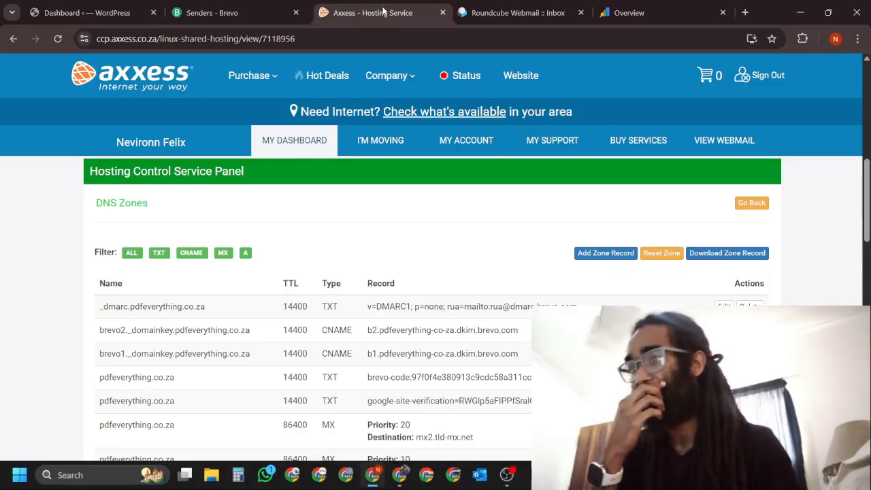
pyautogui.click(627, 15)
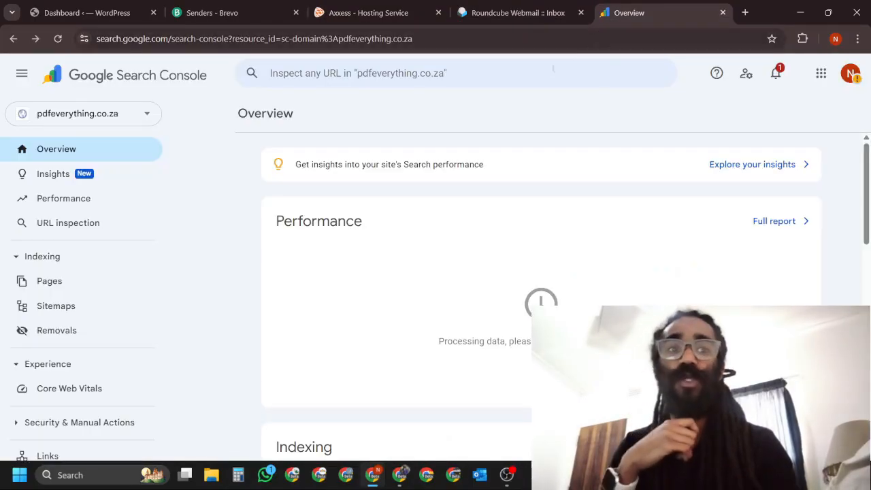
# Search 'google analytics' in a new tab and go into the Google Analytics app.
pyautogui.click(744, 13)
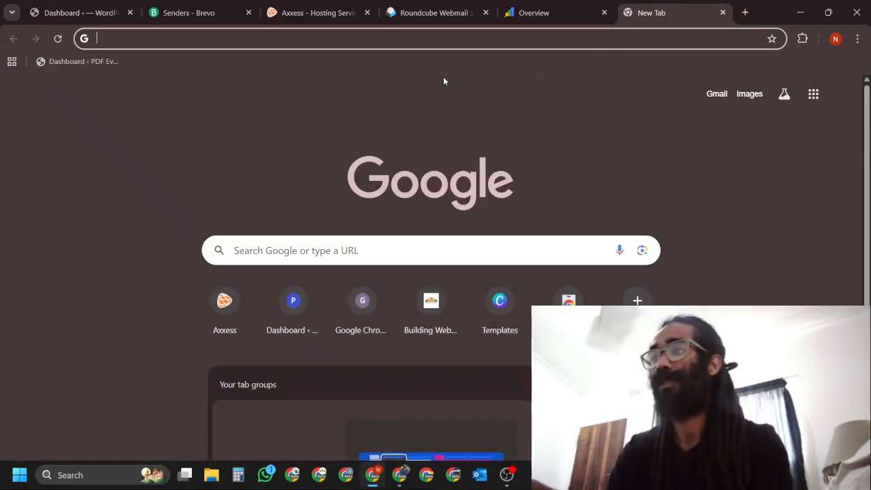
pyautogui.write('google ')
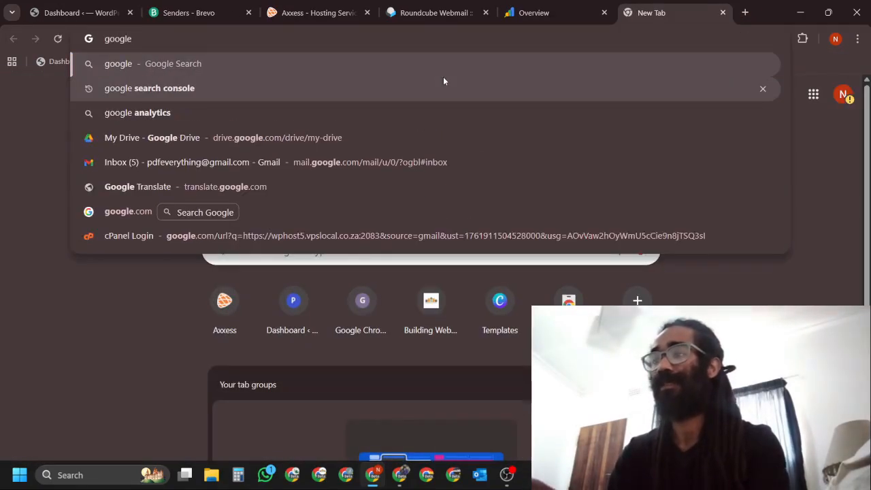
pyautogui.write('ana')
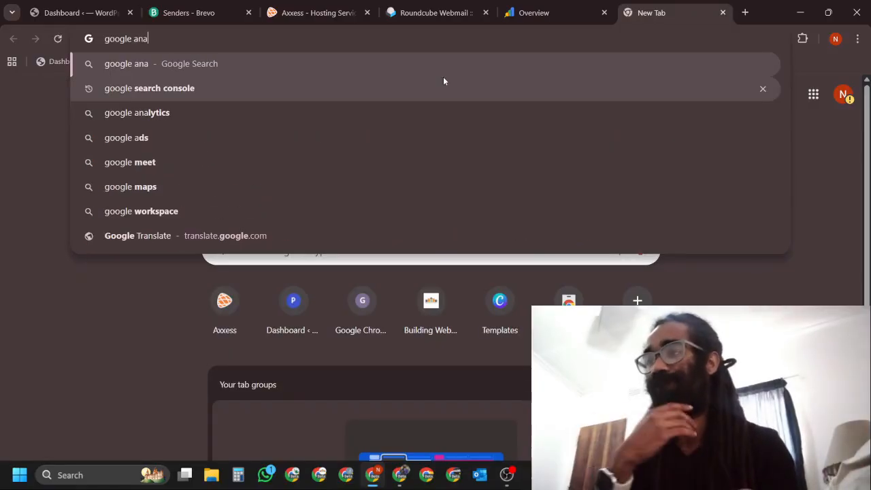
pyautogui.click(443, 81)
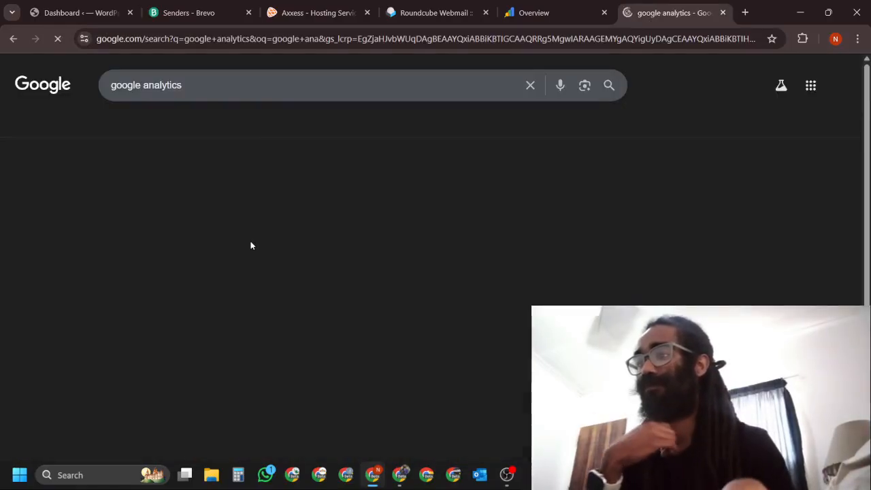
pyautogui.click(181, 193)
pyautogui.scroll(-3, 418, 252)
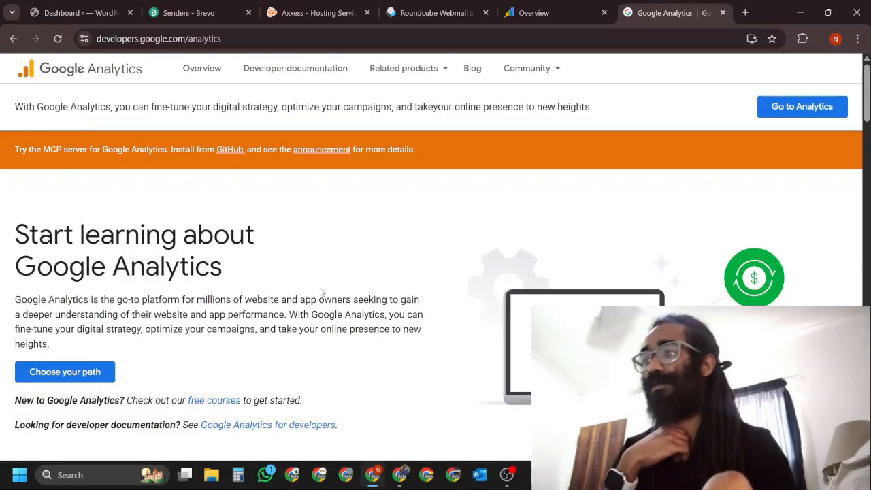
pyautogui.scroll(-3, 381, 278)
pyautogui.scroll(2, 386, 278)
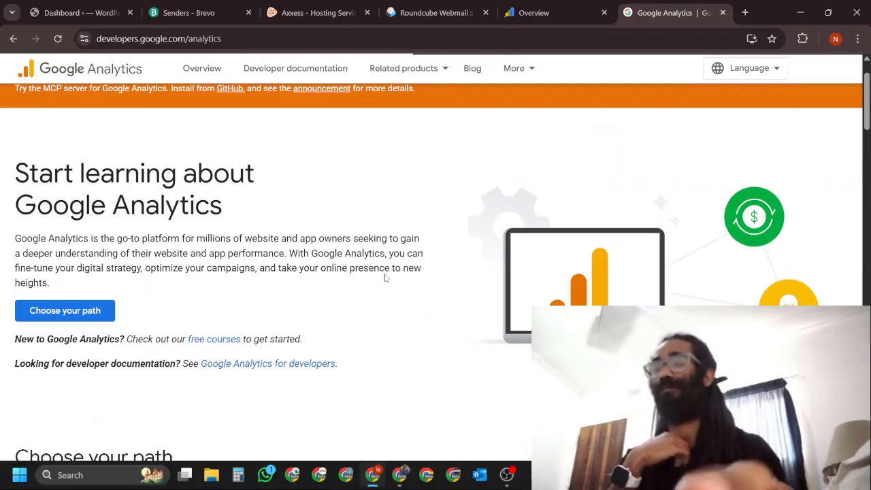
pyautogui.scroll(1, 385, 277)
pyautogui.click(772, 111)
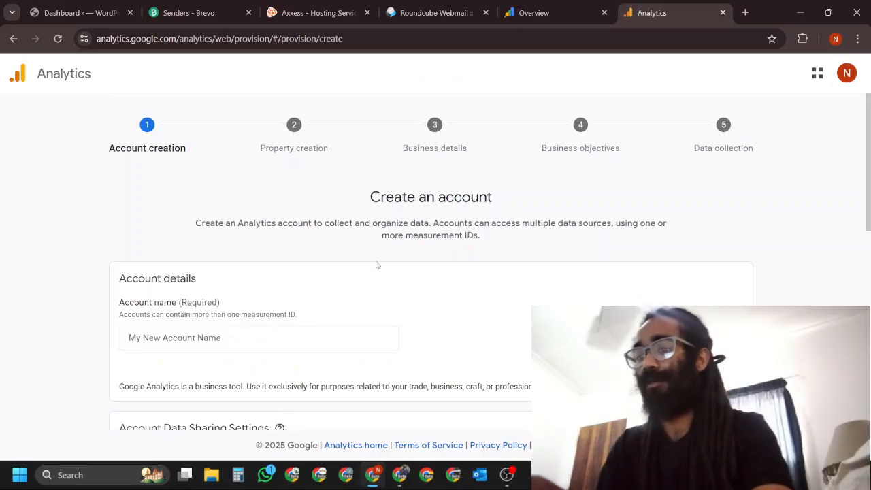
# Enter the account name 'PDF ever' and continue to property creation.
pyautogui.click(286, 336)
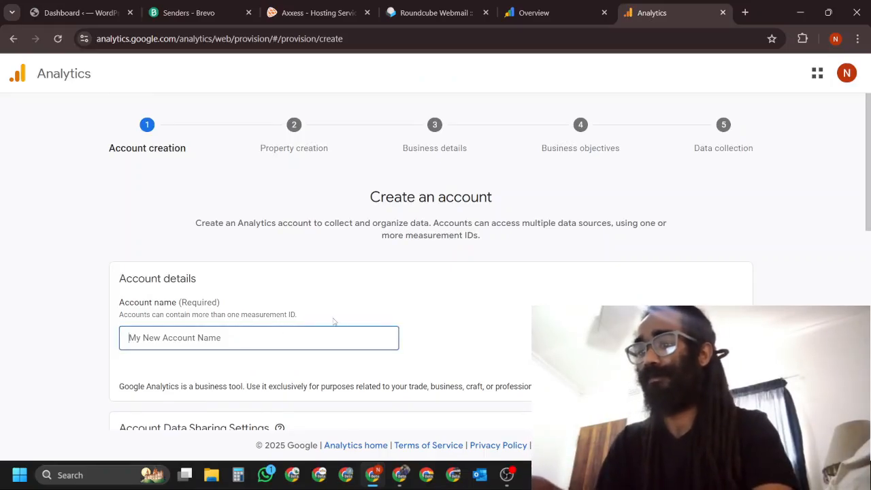
pyautogui.write('PDF eve')
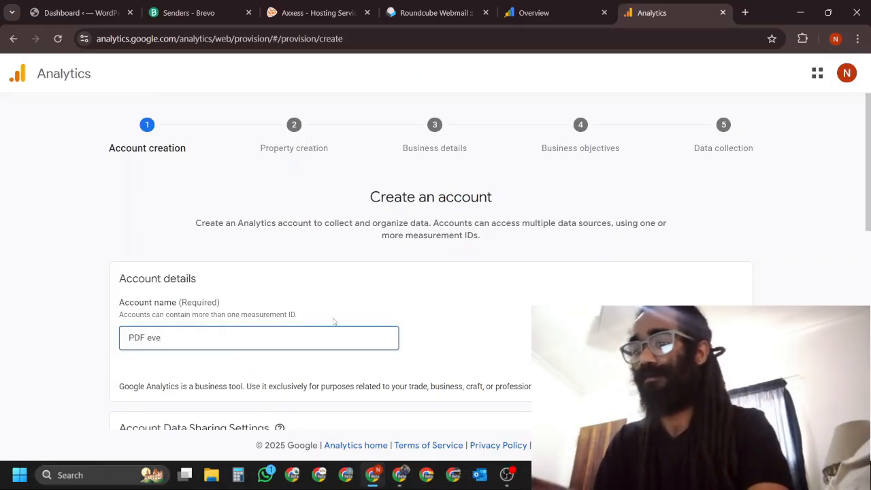
pyautogui.write('rything')
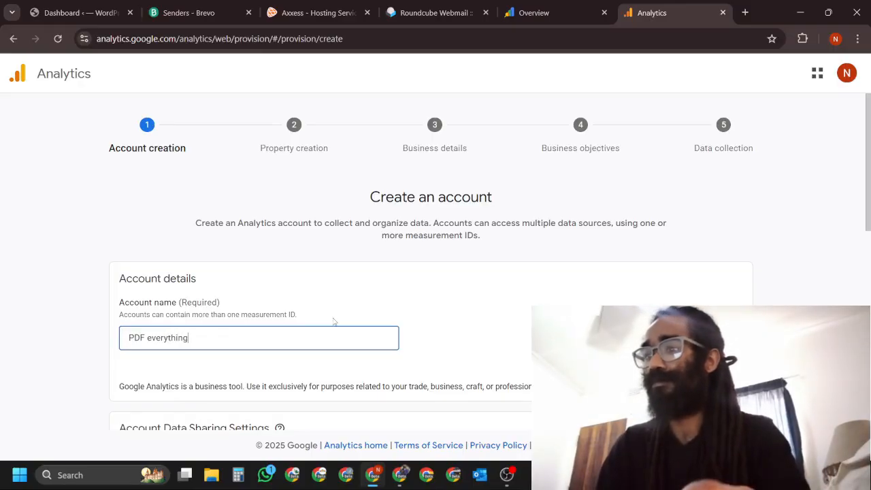
pyautogui.scroll(-4, 333, 321)
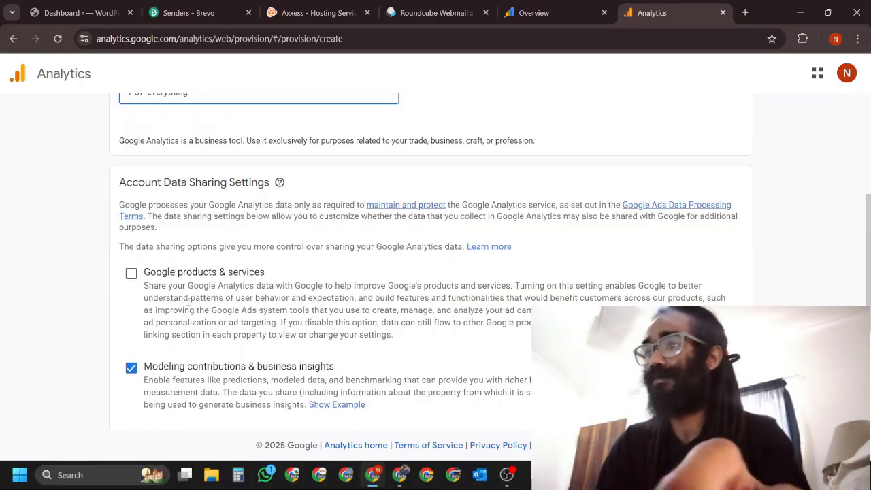
pyautogui.scroll(-4, 178, 285)
pyautogui.click(133, 393)
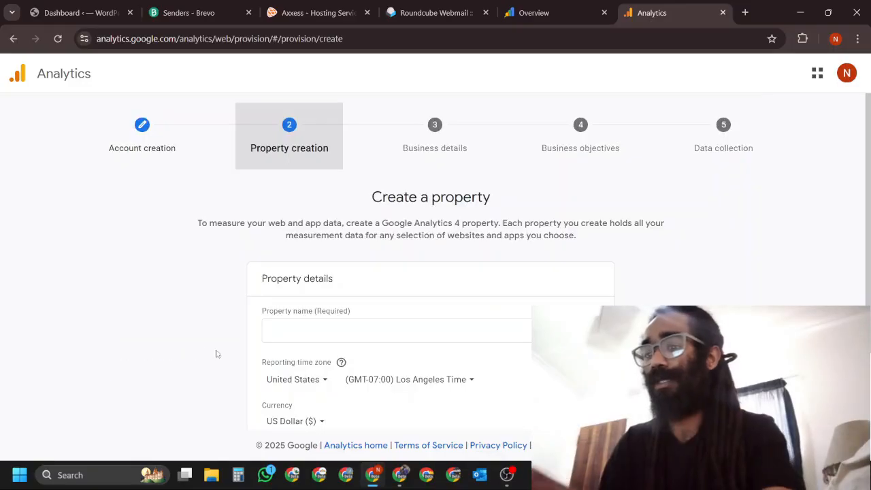
# Name the property PDFEverything with South Africa as country and South African Rand currency.
pyautogui.scroll(-3, 358, 272)
pyautogui.click(358, 273)
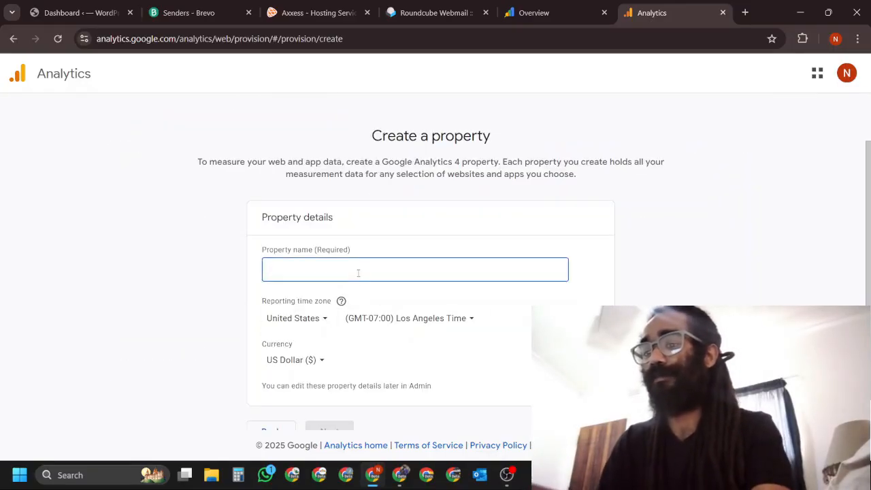
pyautogui.write('PDFEverythi')
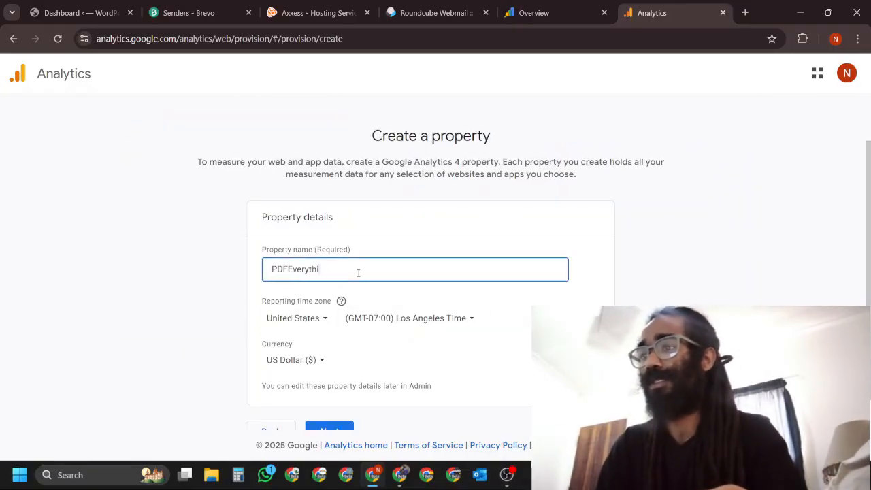
pyautogui.write('ng')
pyautogui.click(296, 319)
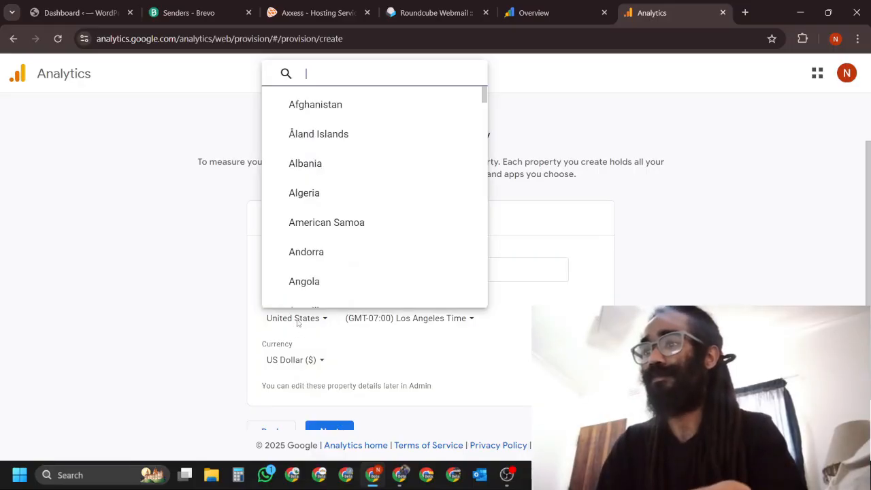
pyautogui.write('south')
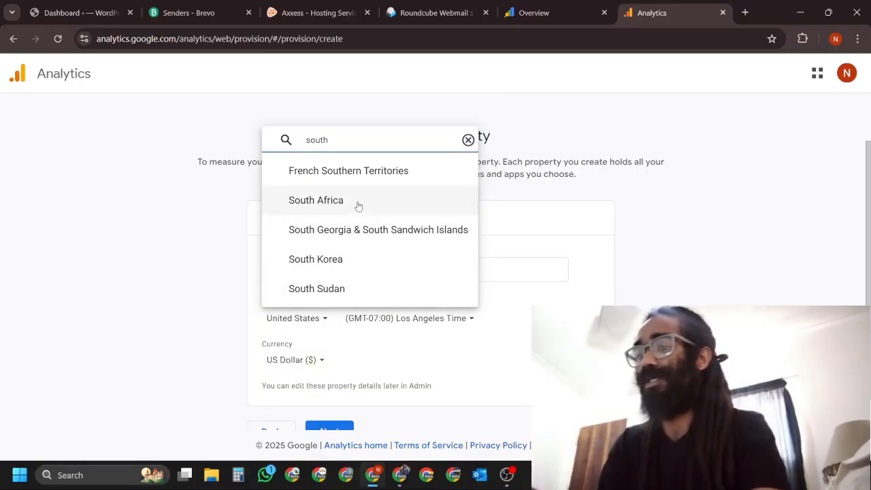
pyautogui.click(358, 205)
pyautogui.click(314, 359)
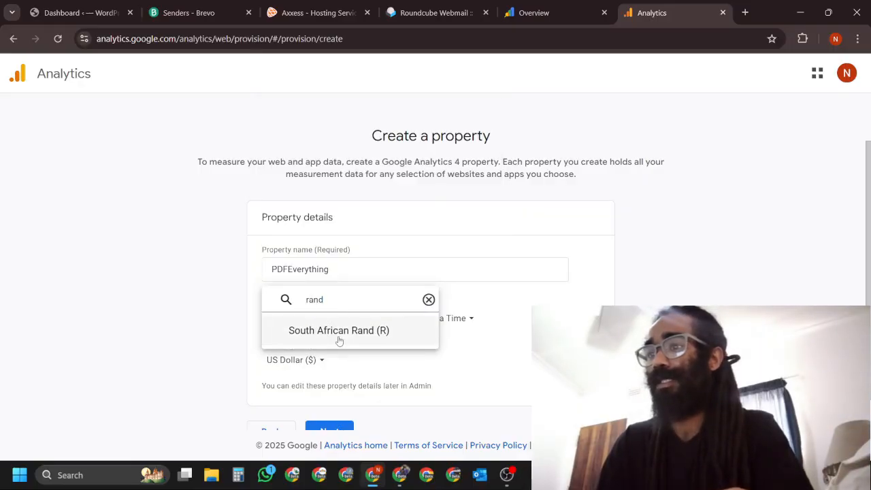
pyautogui.click(339, 332)
pyautogui.scroll(-1, 394, 360)
pyautogui.click(330, 396)
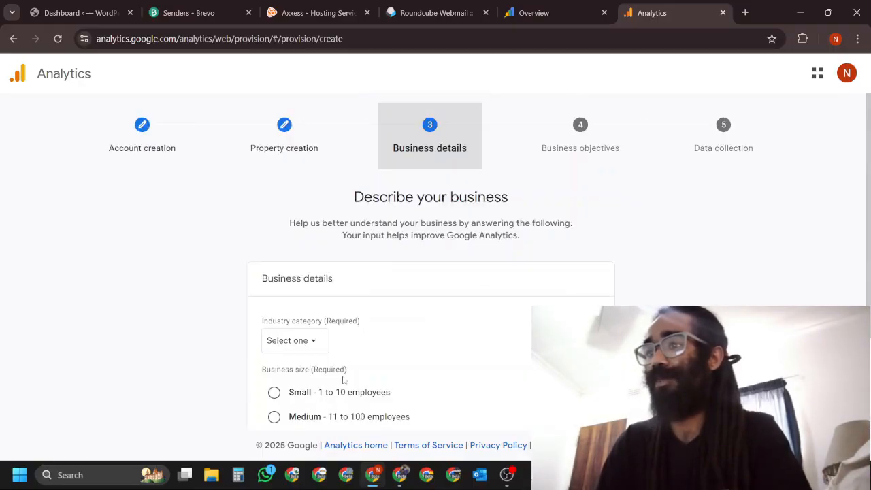
# Describe the business as small (1–10 employees) in Books & Literature.
pyautogui.scroll(-3, 347, 360)
pyautogui.click(323, 268)
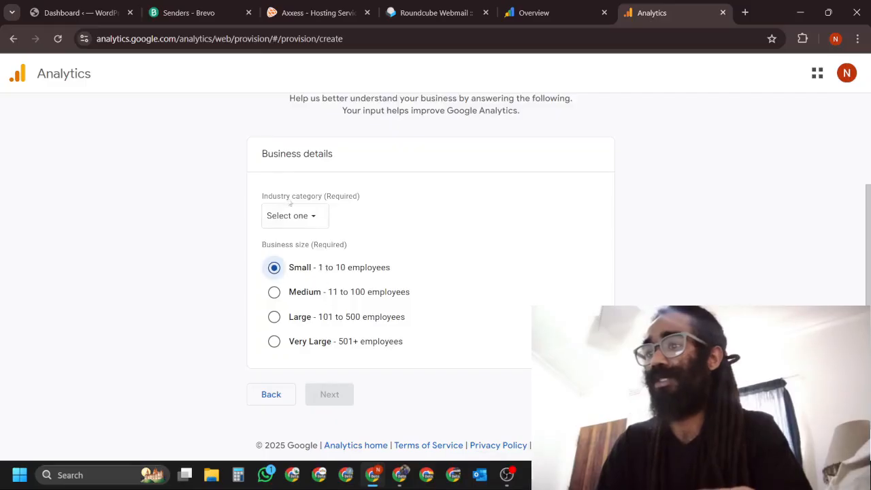
pyautogui.click(295, 216)
pyautogui.scroll(-1, 378, 301)
pyautogui.scroll(-1, 382, 330)
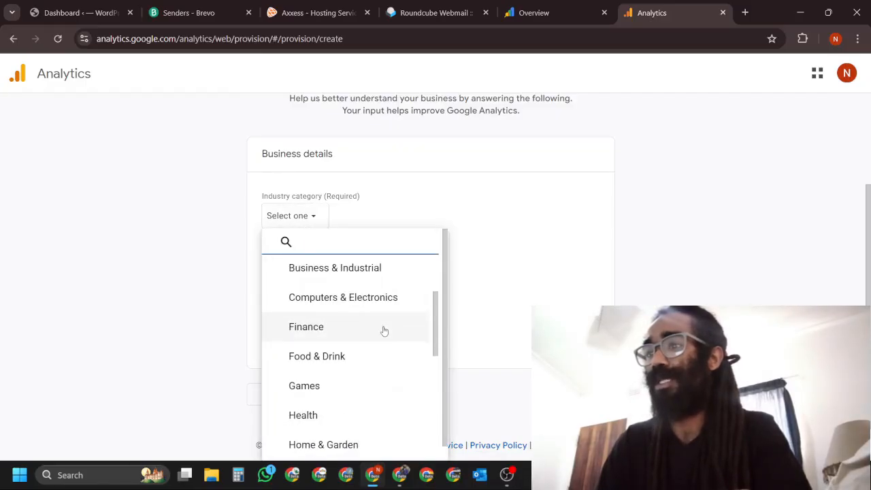
pyautogui.scroll(1, 383, 330)
pyautogui.click(387, 309)
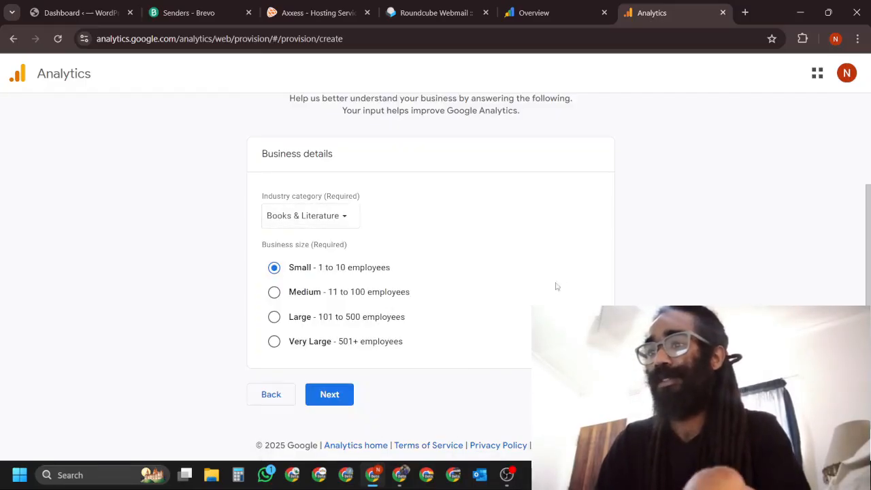
pyautogui.click(329, 394)
# Choose Generate leads, Drive sales, Understand traffic and View user engagement objectives, then create.
pyautogui.scroll(-2, 306, 359)
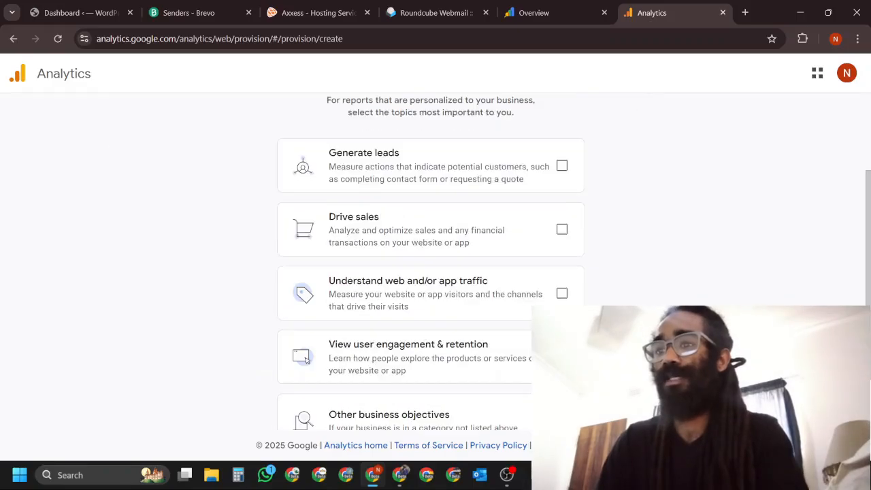
pyautogui.click(562, 166)
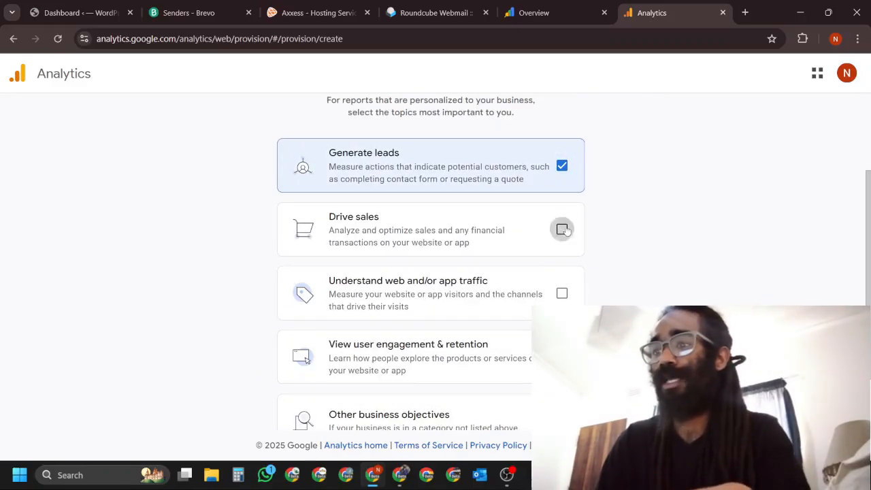
pyautogui.click(561, 230)
pyautogui.click(561, 293)
pyautogui.scroll(-2, 557, 274)
pyautogui.click(561, 277)
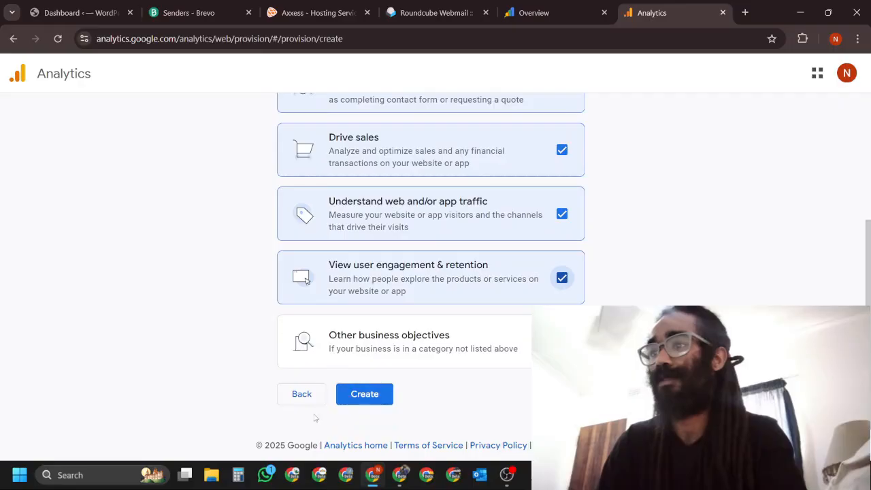
pyautogui.click(364, 394)
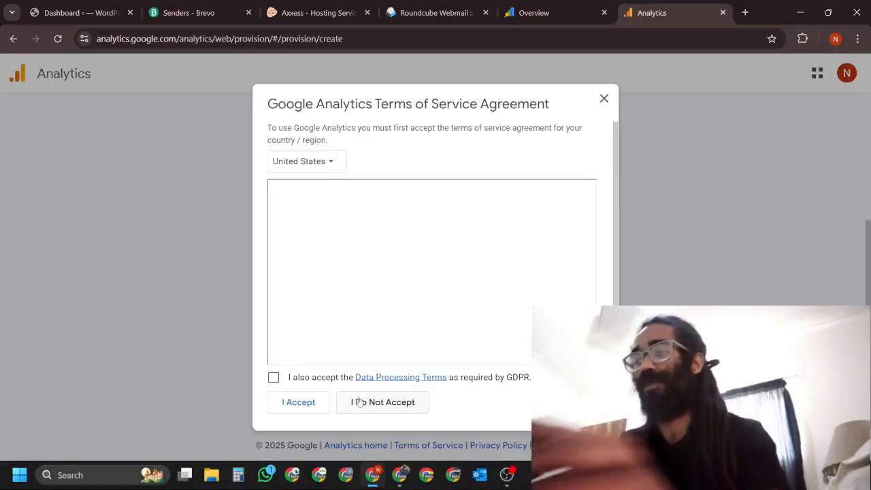
# Accept the Analytics terms for South Africa, including the GDPR Data Processing Terms.
pyautogui.click(333, 160)
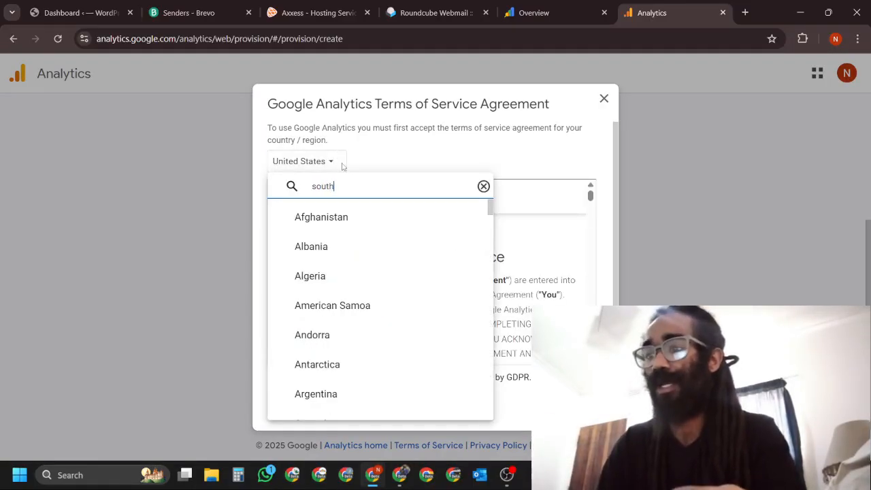
pyautogui.click(381, 247)
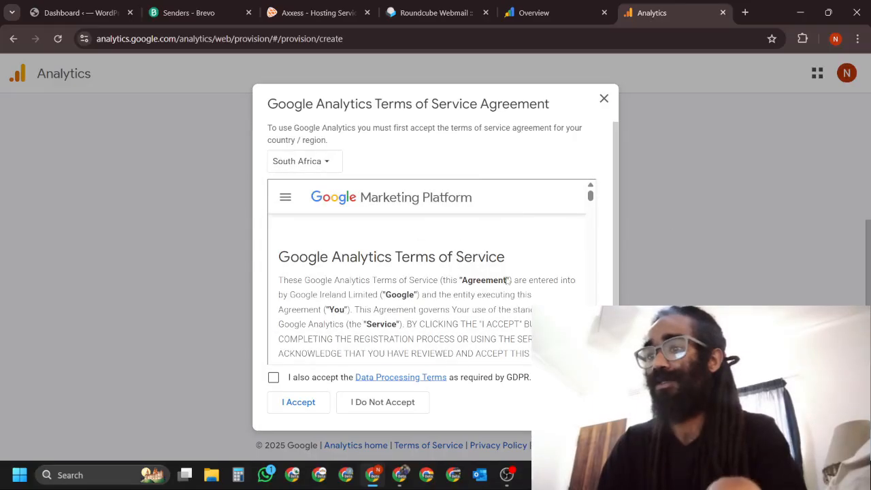
pyautogui.click(273, 377)
pyautogui.click(296, 402)
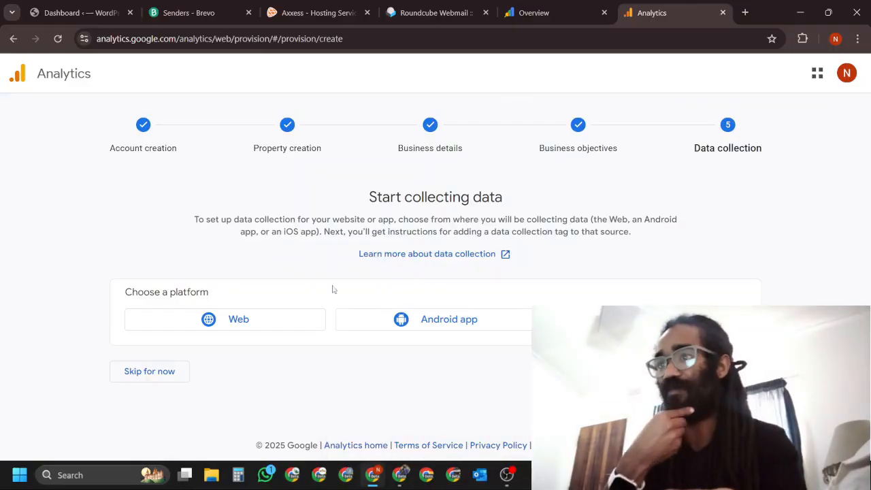
# Create a web data stream for pdfeverything.co.za named PDF everything.
pyautogui.click(257, 323)
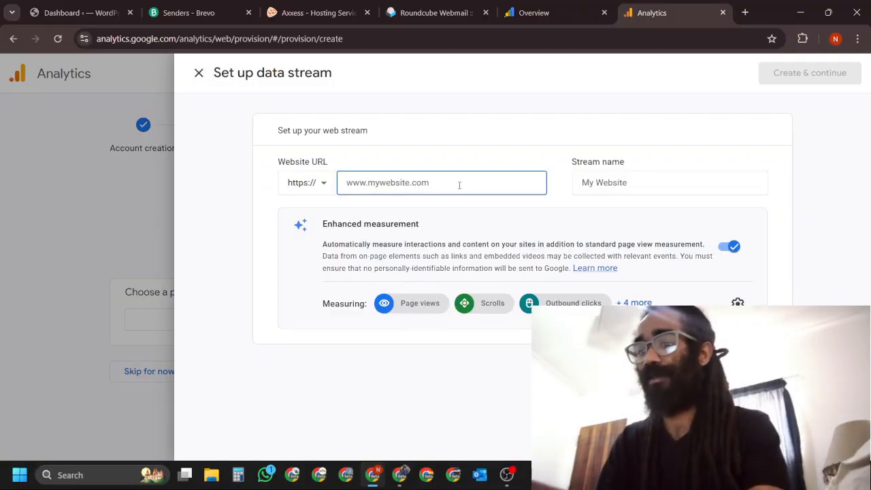
pyautogui.write('pdfever')
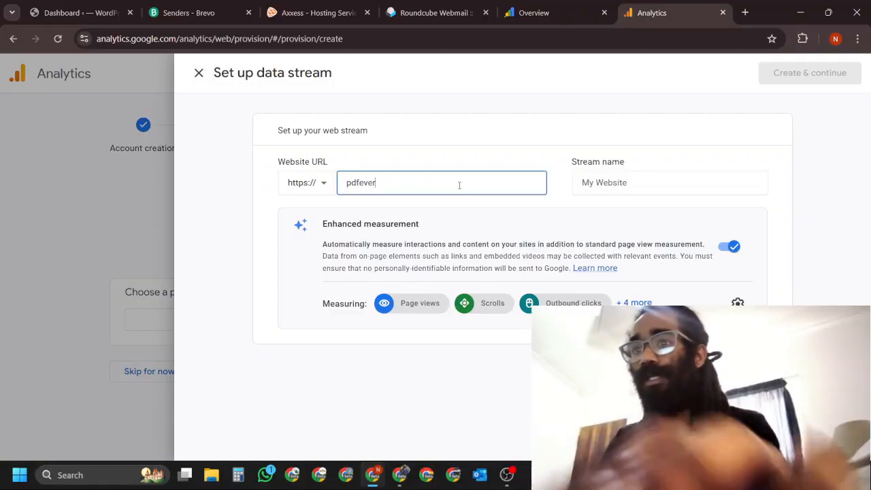
pyautogui.write('ything.co.za')
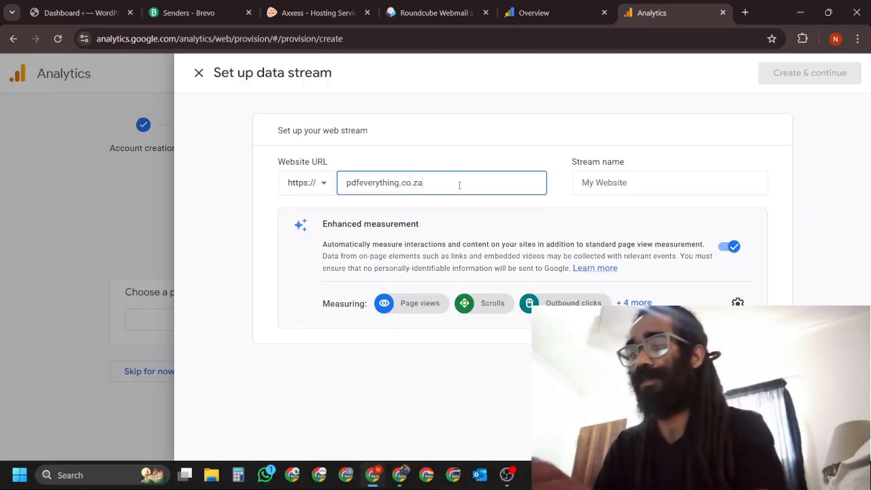
pyautogui.click(627, 180)
pyautogui.write('PDF everything')
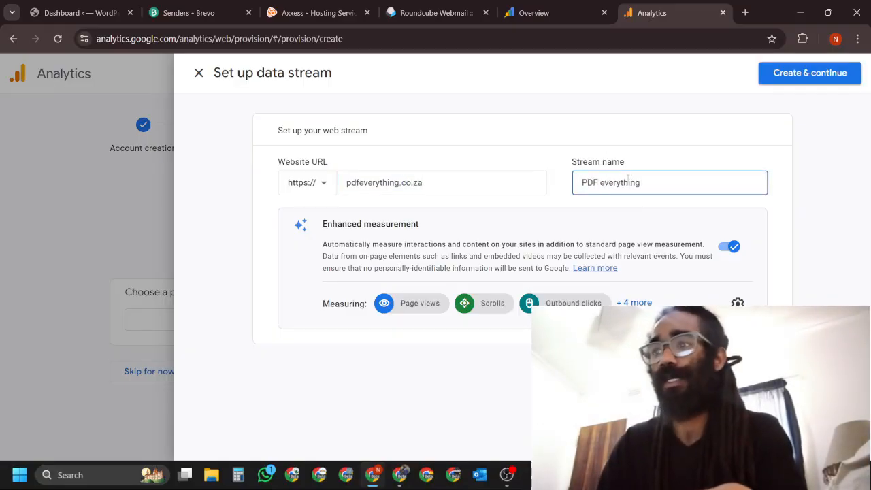
pyautogui.click(784, 75)
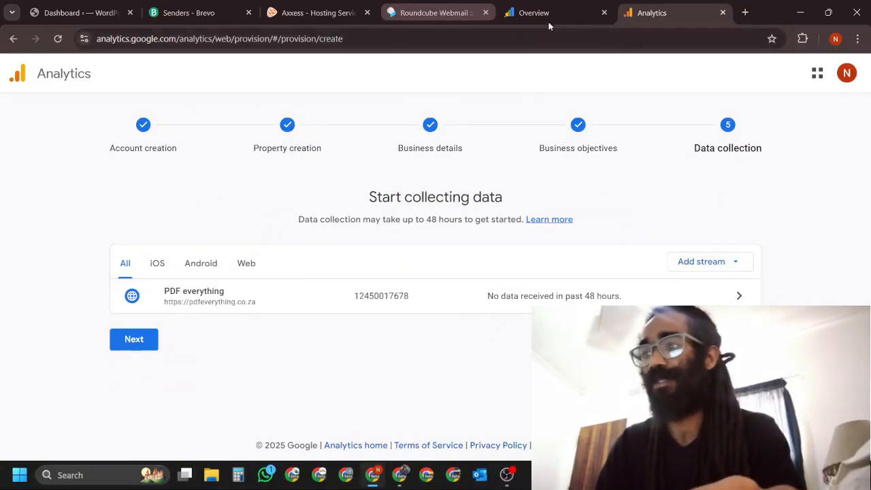
# Advance Analytics past data collection, glancing at the Search Console and webmail tabs.
pyautogui.click(124, 340)
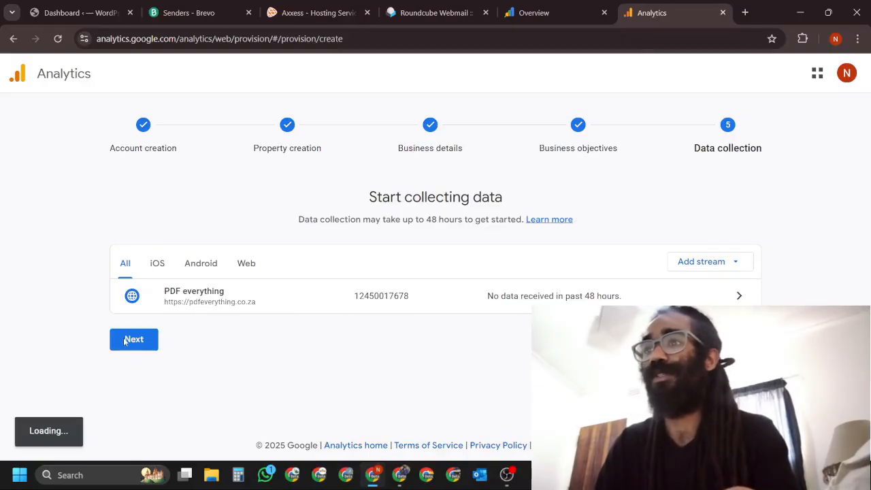
pyautogui.click(534, 12)
pyautogui.click(432, 12)
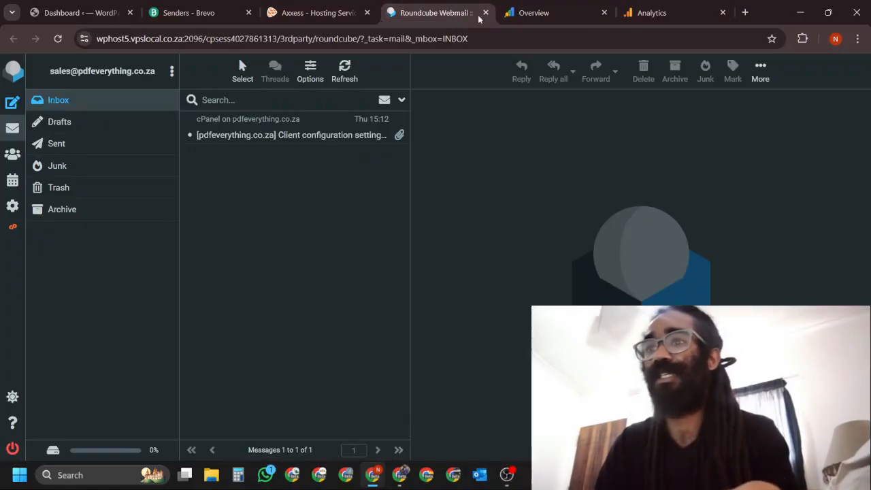
pyautogui.click(653, 14)
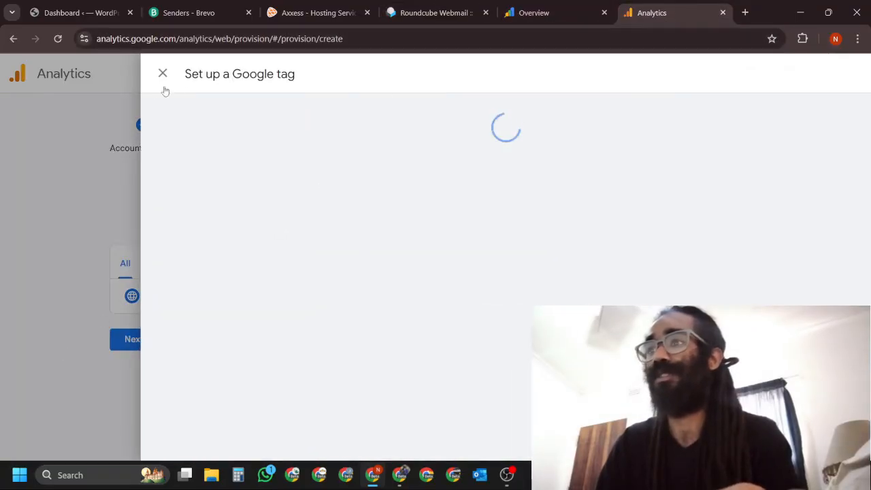
# Check the Search Console, webmail and hosting DNS tabs, then go to the WordPress dashboard.
pyautogui.click(553, 12)
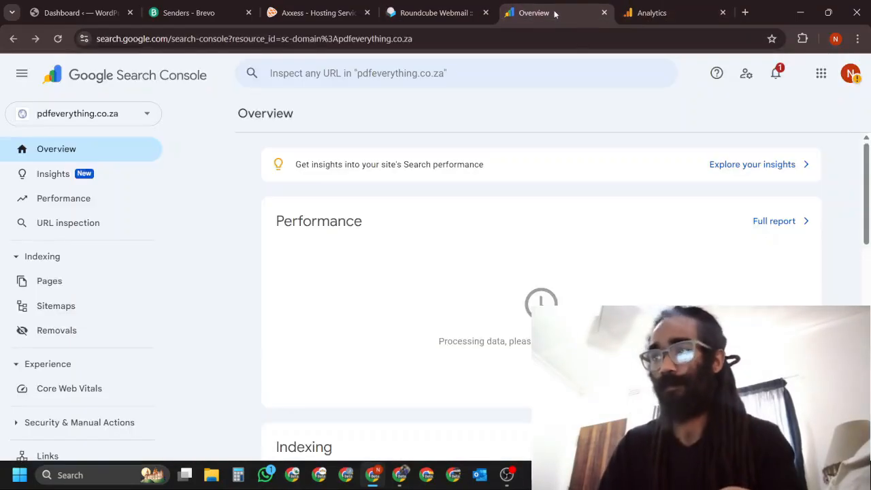
pyautogui.click(433, 12)
pyautogui.click(286, 15)
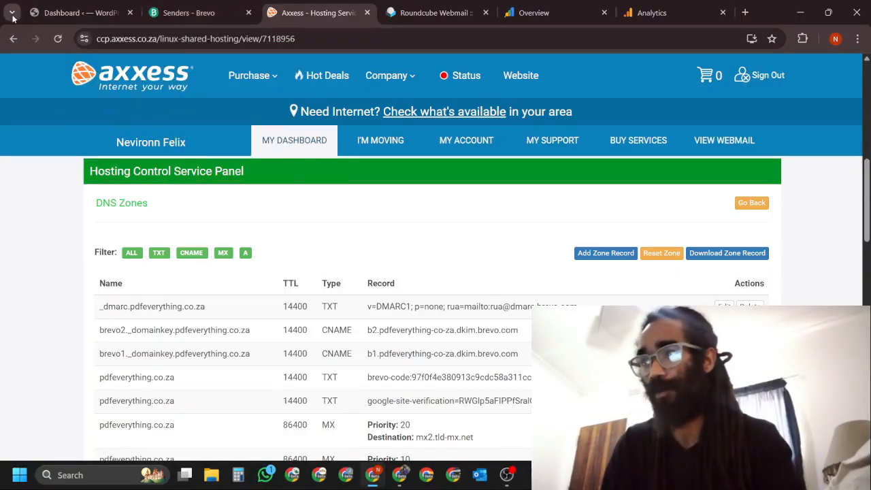
pyautogui.click(96, 15)
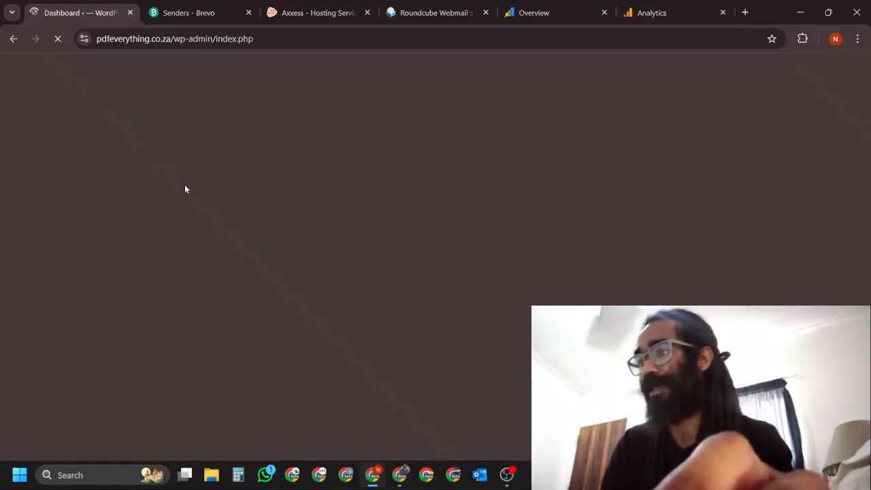
# From the WordPress Settings menu, open the Sendinblue integration page for Elementor forms.
pyautogui.scroll(-2, 75, 297)
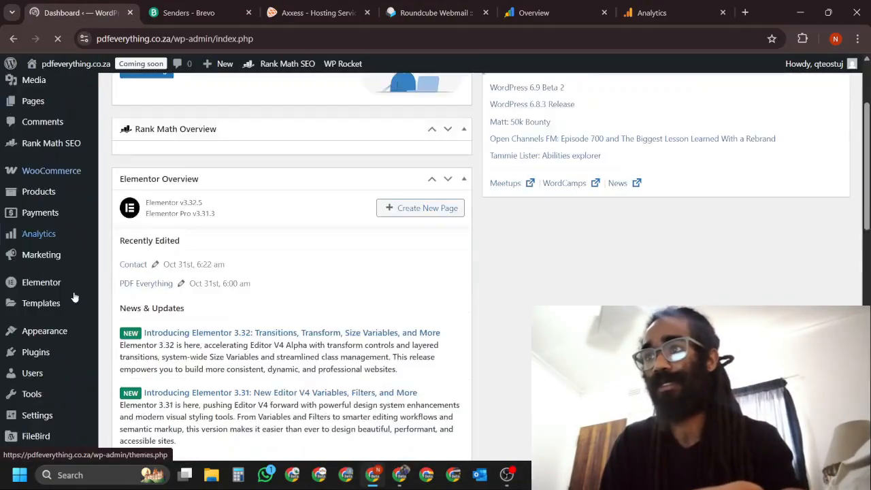
pyautogui.scroll(-2, 74, 297)
pyautogui.scroll(4, 74, 298)
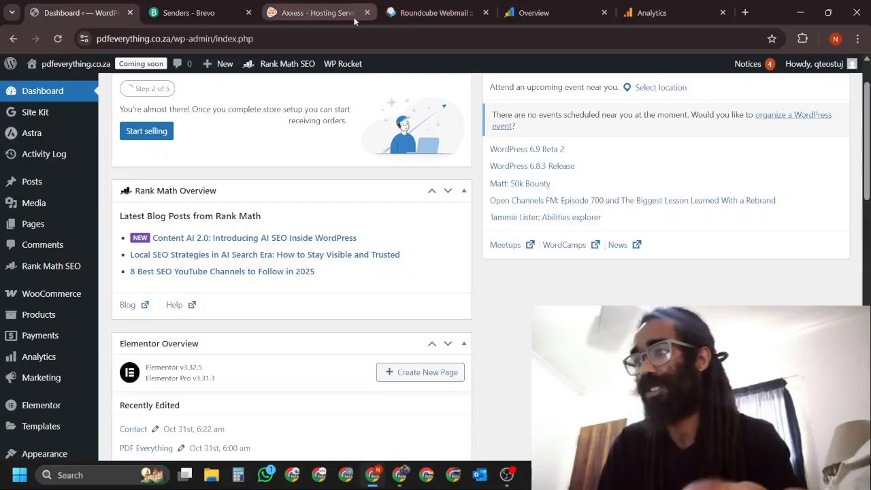
pyautogui.scroll(-3, 48, 238)
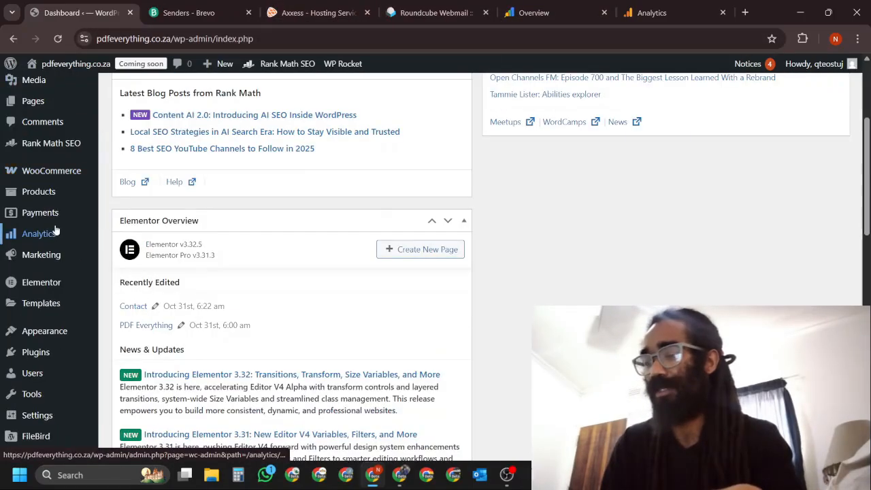
pyautogui.scroll(-1, 55, 246)
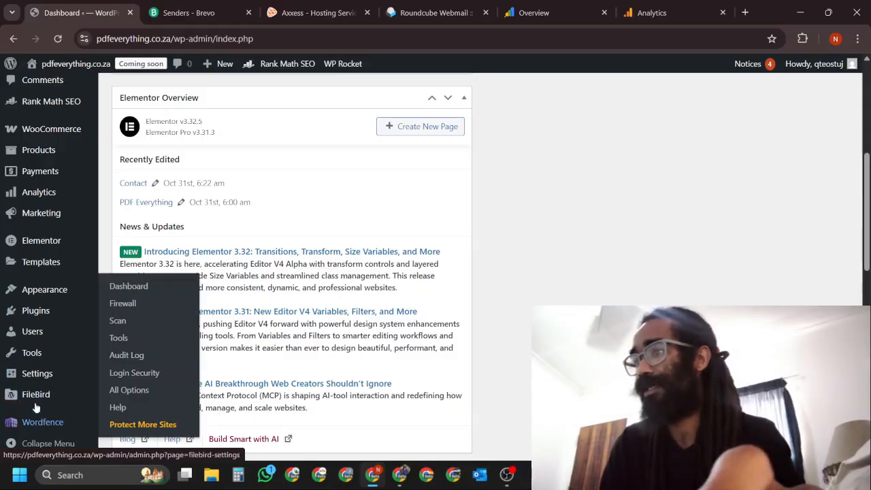
pyautogui.moveTo(29, 379)
pyautogui.scroll(4, 54, 371)
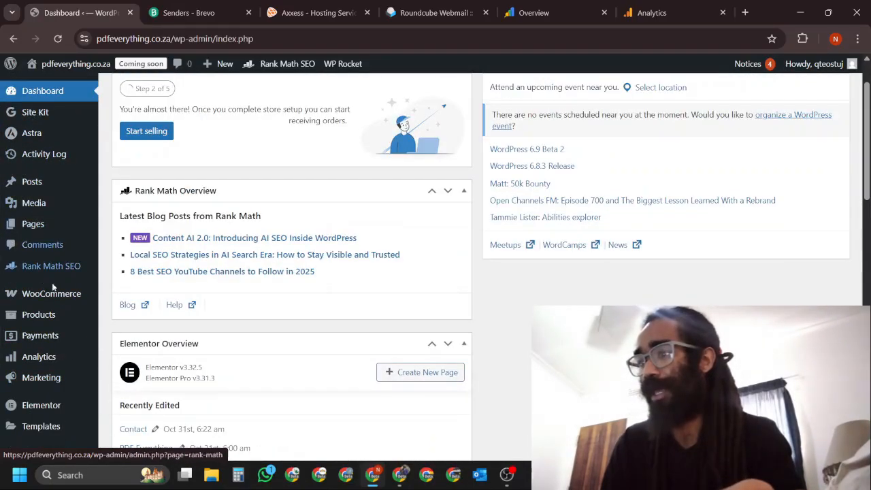
pyautogui.scroll(-3, 59, 310)
pyautogui.moveTo(45, 353)
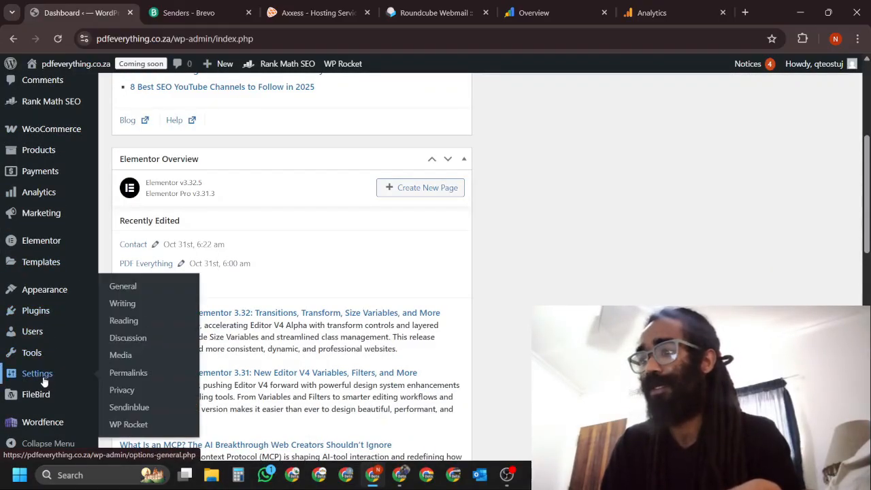
pyautogui.click(132, 408)
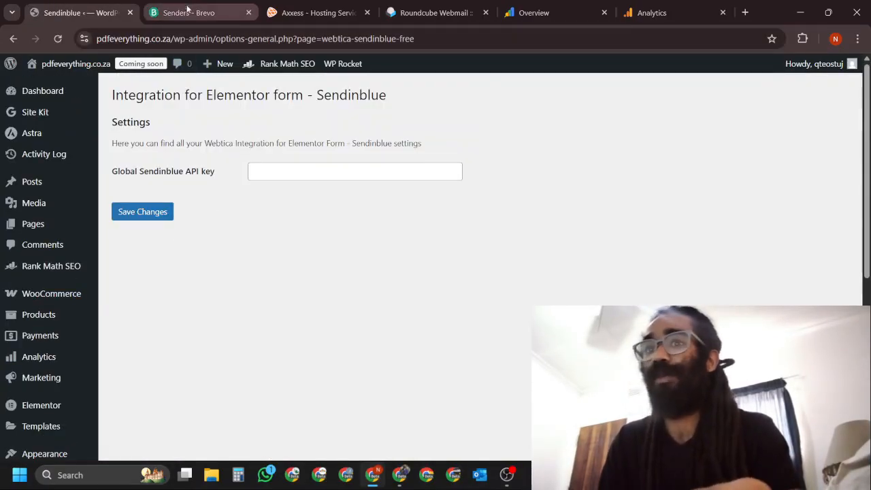
# Generate and copy a Brevo API key named 'Send in Blue integration API'.
pyautogui.click(187, 13)
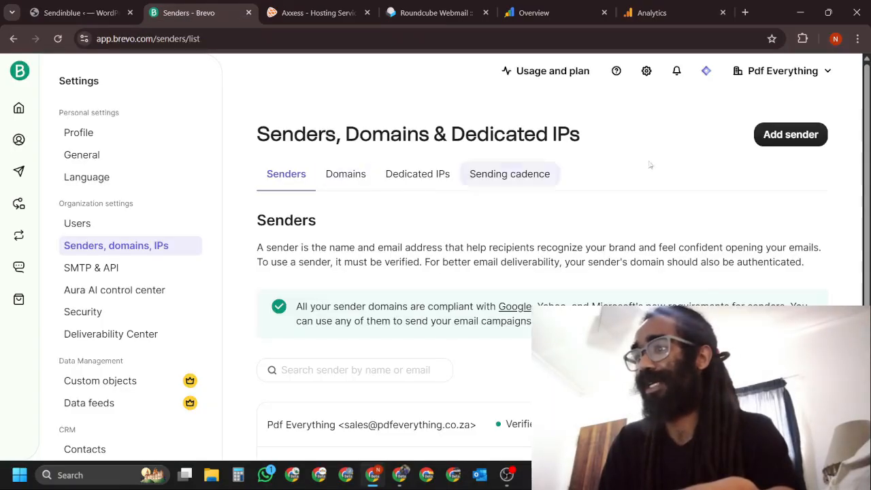
pyautogui.click(90, 271)
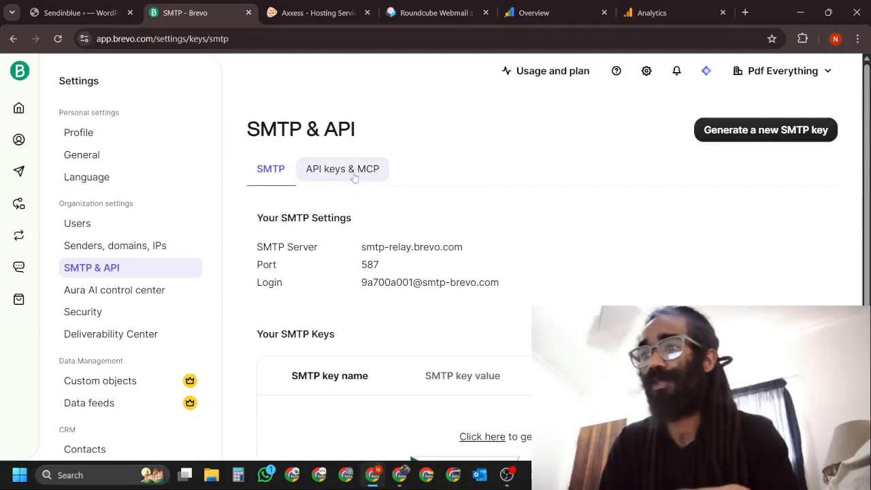
pyautogui.click(354, 177)
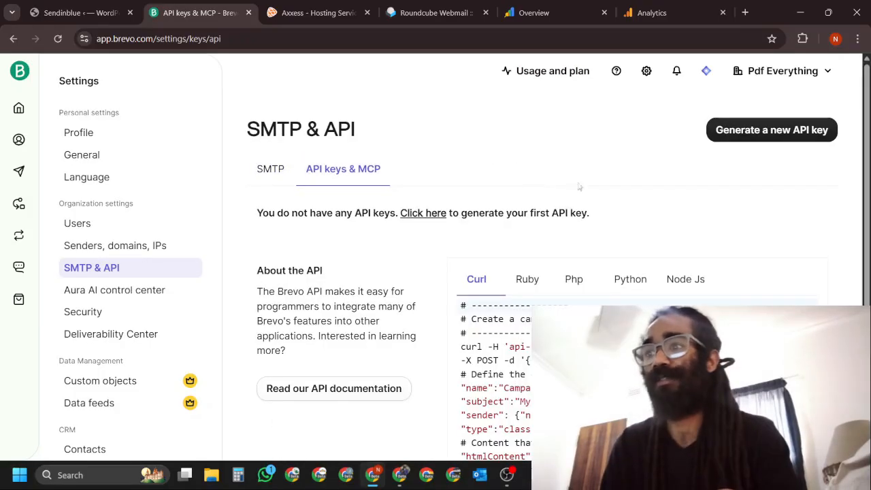
pyautogui.scroll(-3, 649, 228)
pyautogui.scroll(3, 649, 229)
pyautogui.click(782, 131)
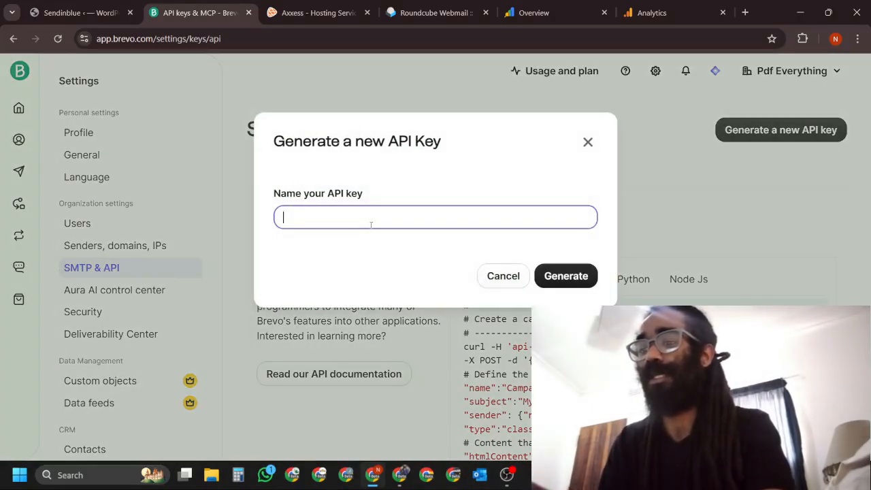
pyautogui.write('Send in Blue')
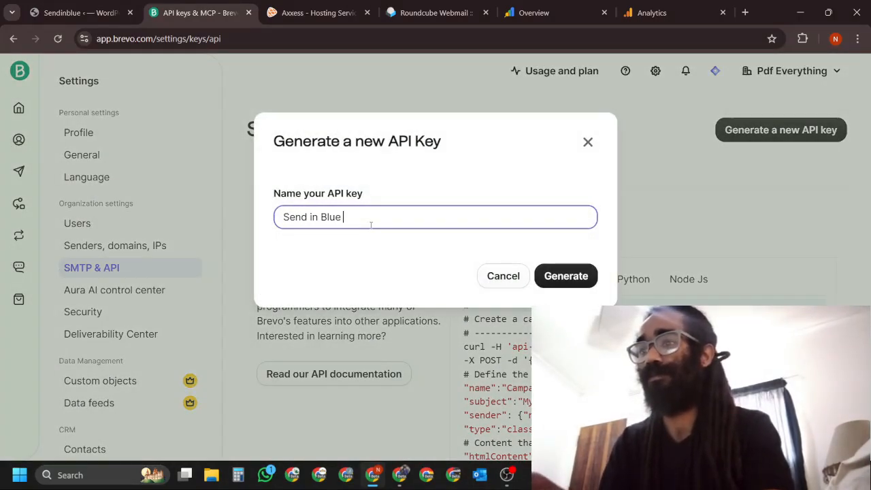
pyautogui.write(' int')
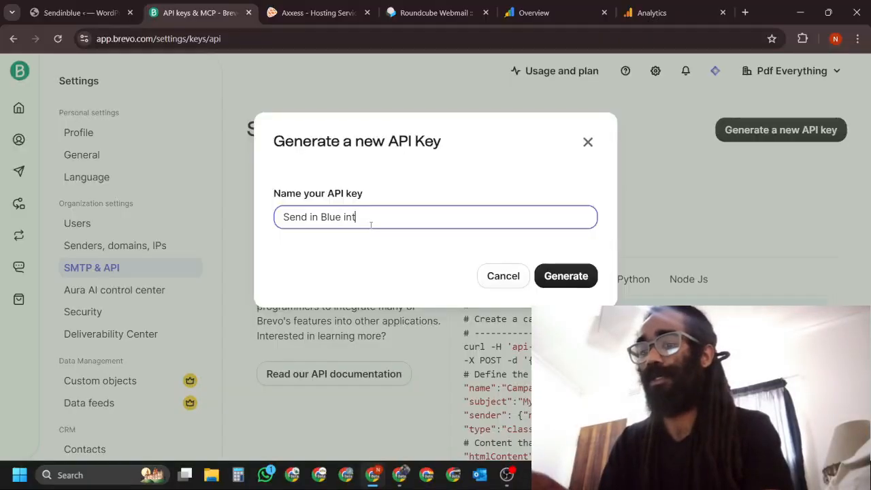
pyautogui.write('egration API')
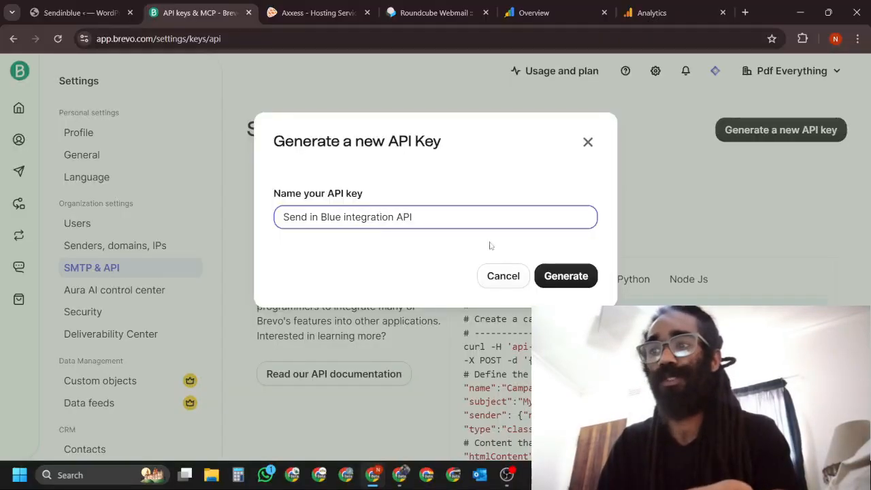
pyautogui.click(561, 277)
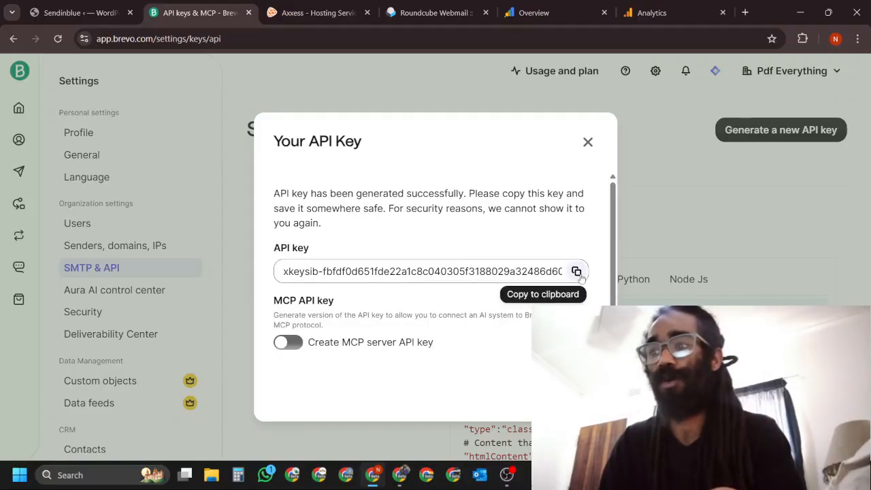
pyautogui.click(576, 271)
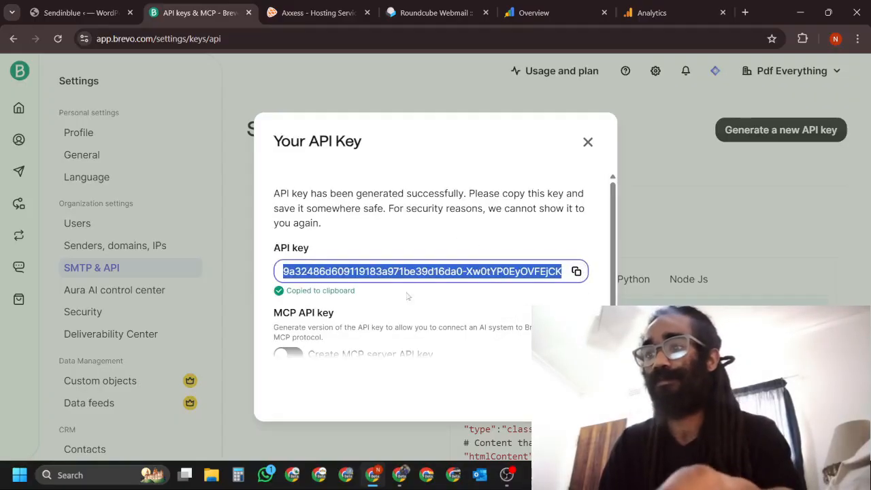
# Paste the key into WordPress's Global Sendinblue API key field and save.
pyautogui.scroll(-1, 441, 298)
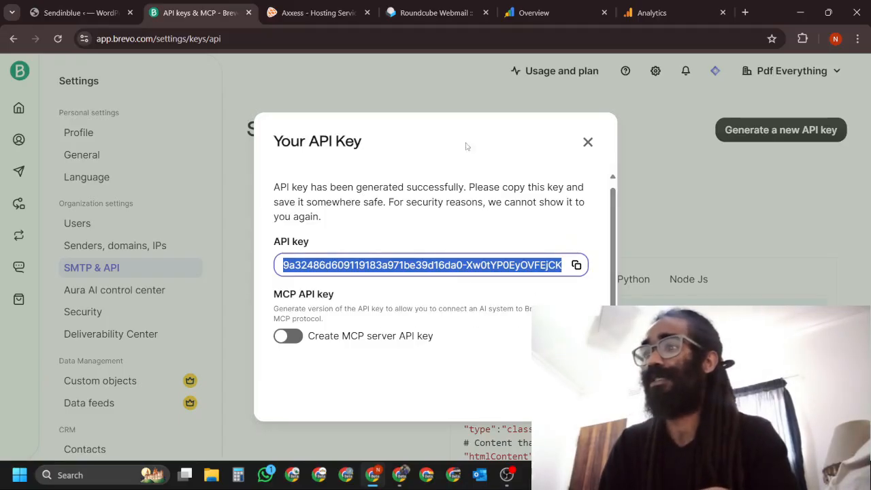
pyautogui.click(97, 13)
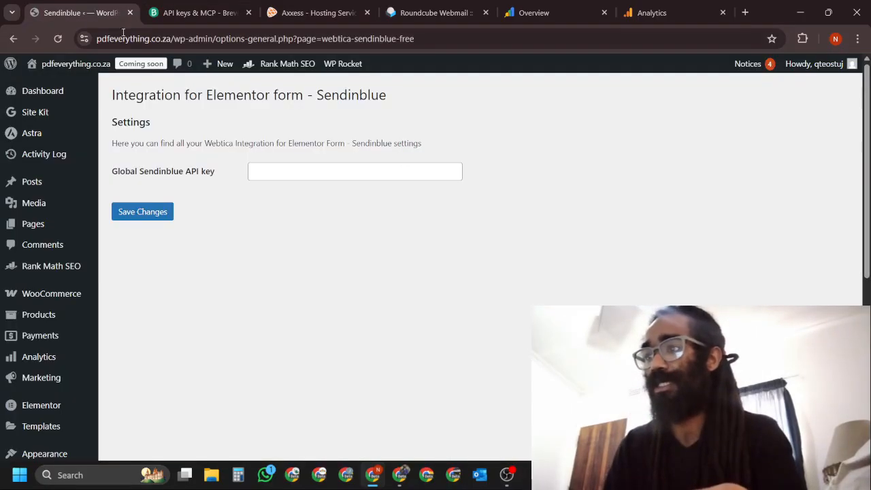
pyautogui.click(311, 171)
pyautogui.hotkey('ctrl', 'v')
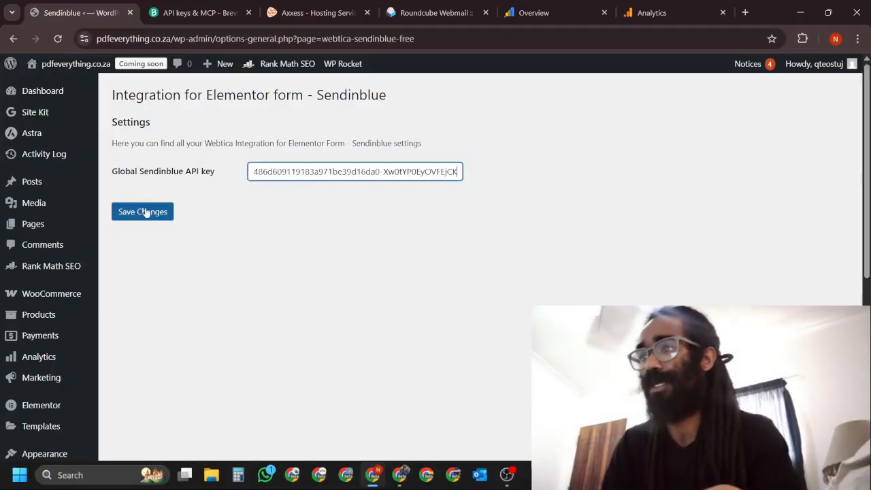
pyautogui.click(137, 213)
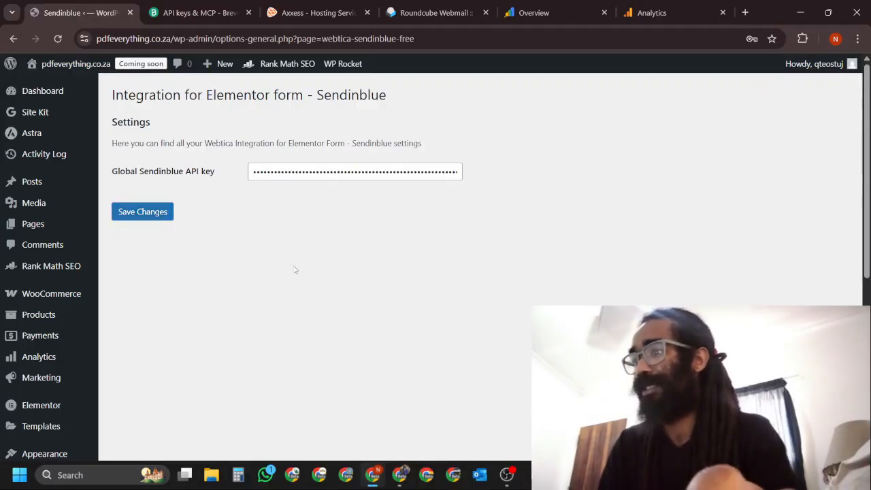
# Navigate the admin sidebar's Plugins menu to the list of 14 installed plugins.
pyautogui.scroll(-1, 285, 267)
pyautogui.scroll(-4, 285, 267)
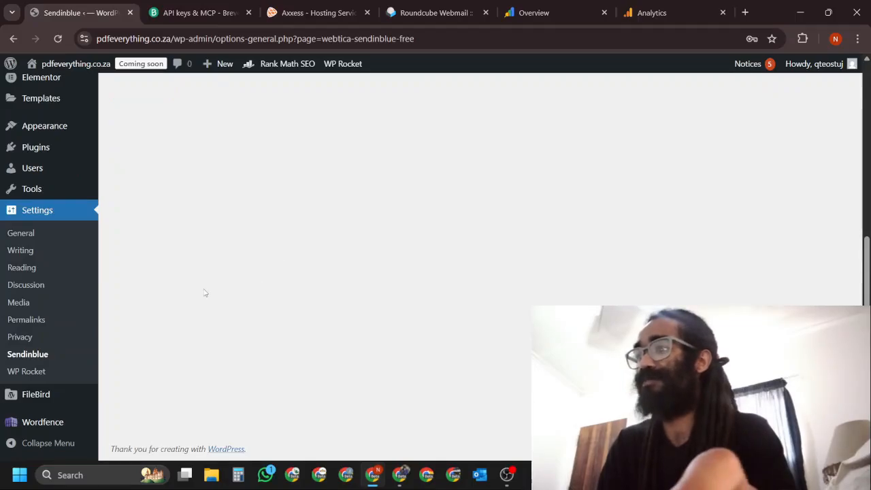
pyautogui.scroll(5, 204, 293)
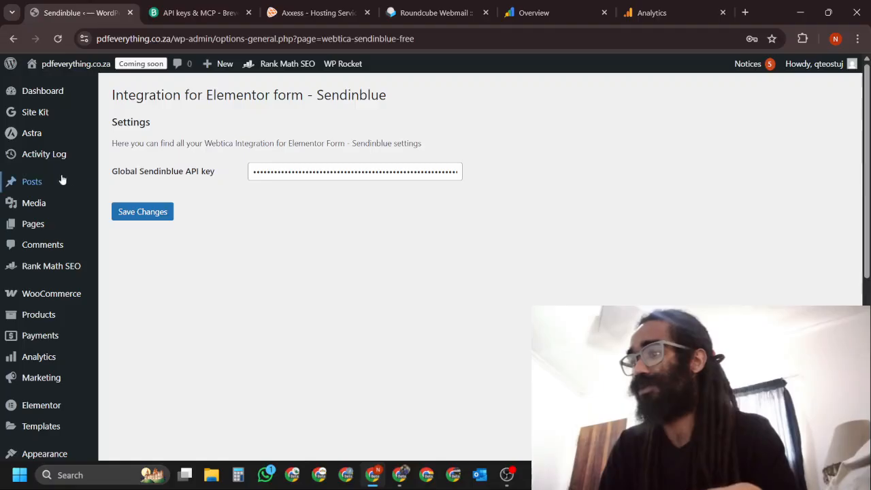
pyautogui.scroll(-2, 52, 272)
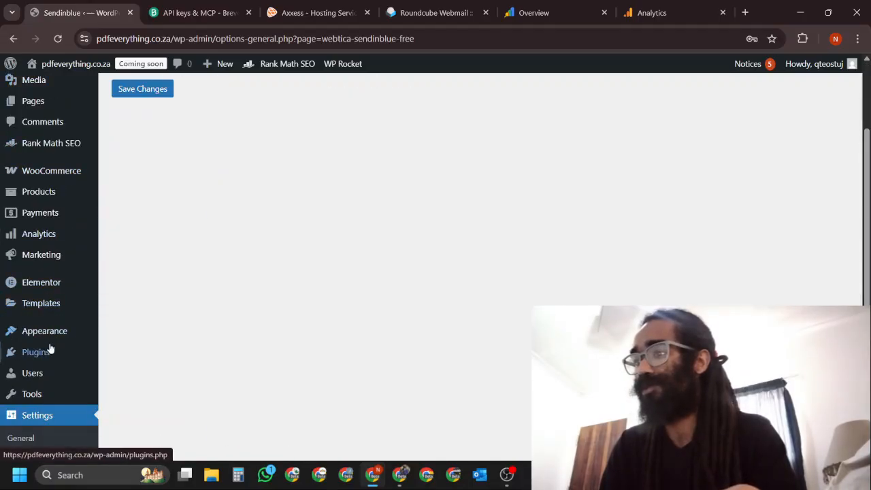
pyautogui.moveTo(43, 392)
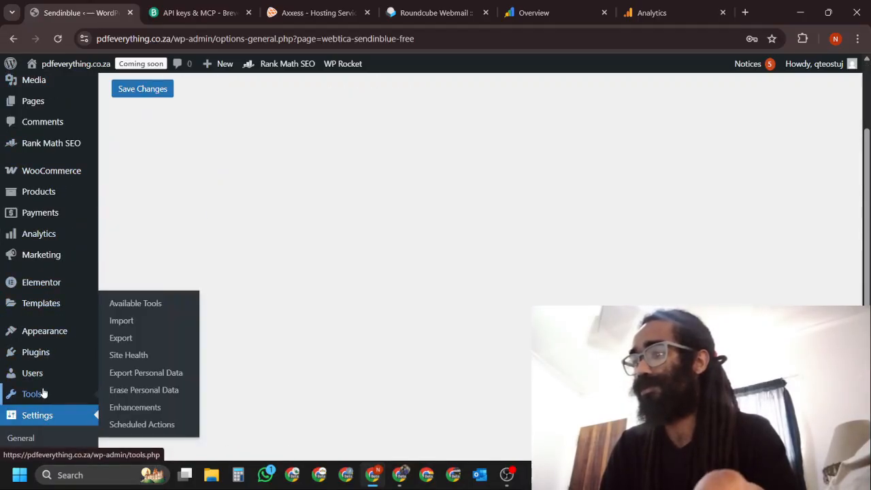
pyautogui.scroll(-3, 43, 408)
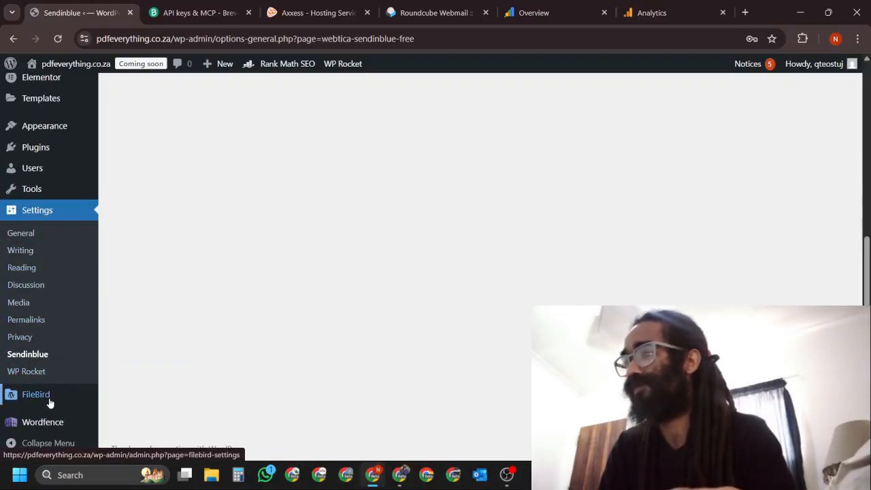
pyautogui.scroll(2, 51, 381)
pyautogui.moveTo(40, 271)
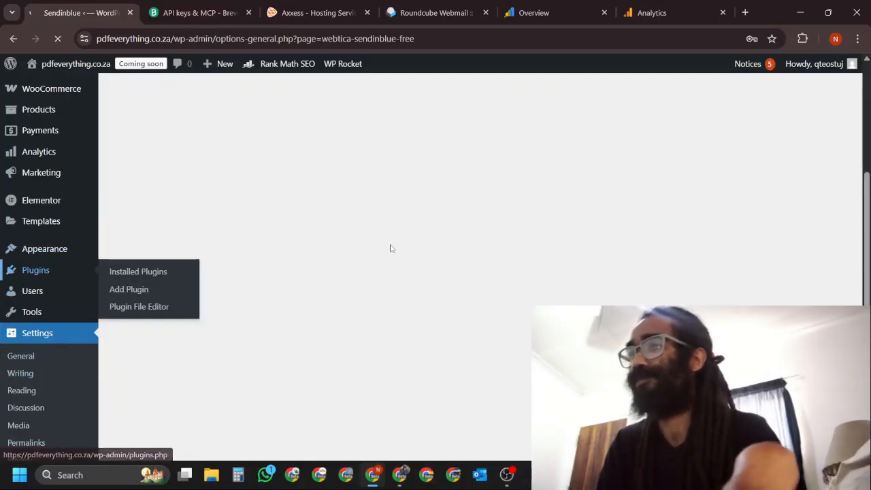
pyautogui.scroll(3, 367, 246)
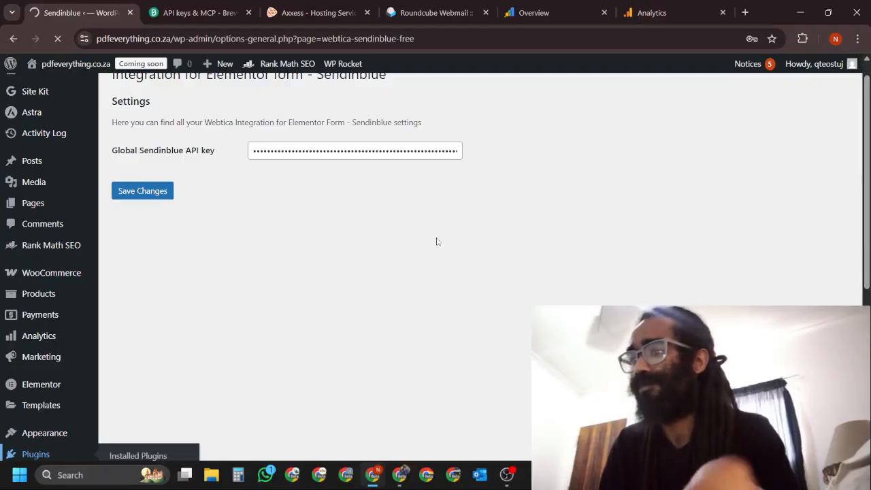
pyautogui.scroll(-5, 408, 259)
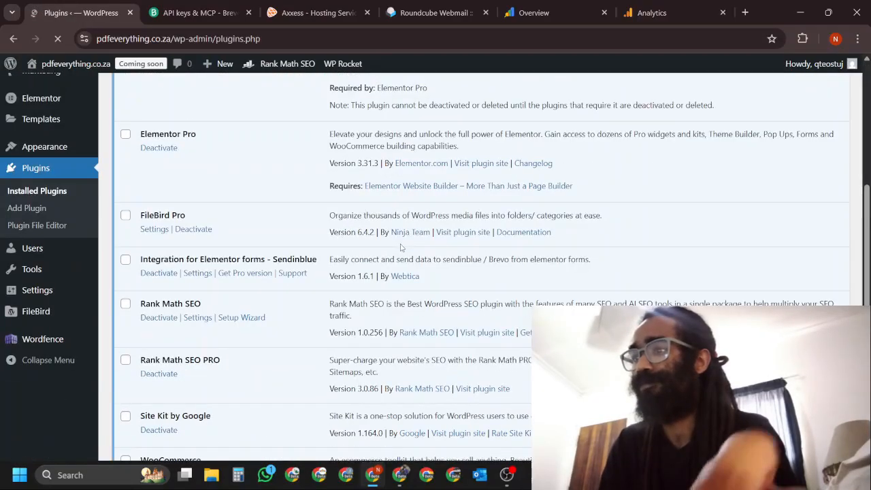
pyautogui.scroll(-3, 400, 247)
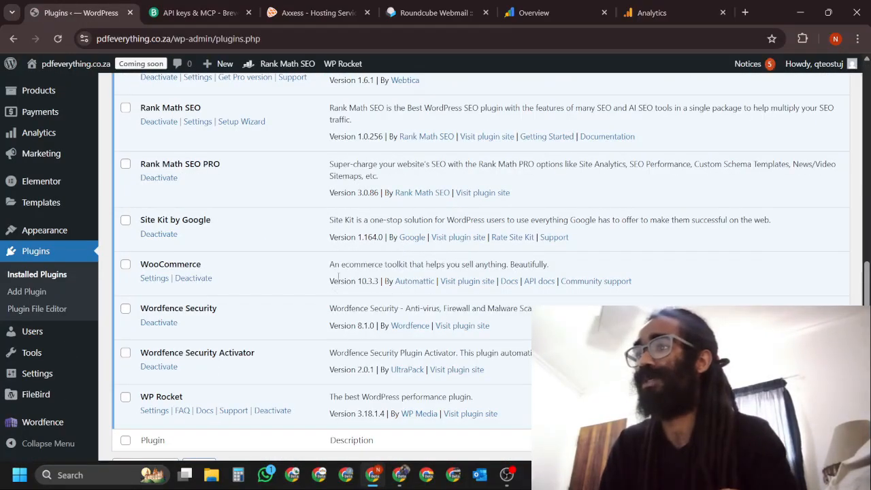
pyautogui.scroll(8, 343, 280)
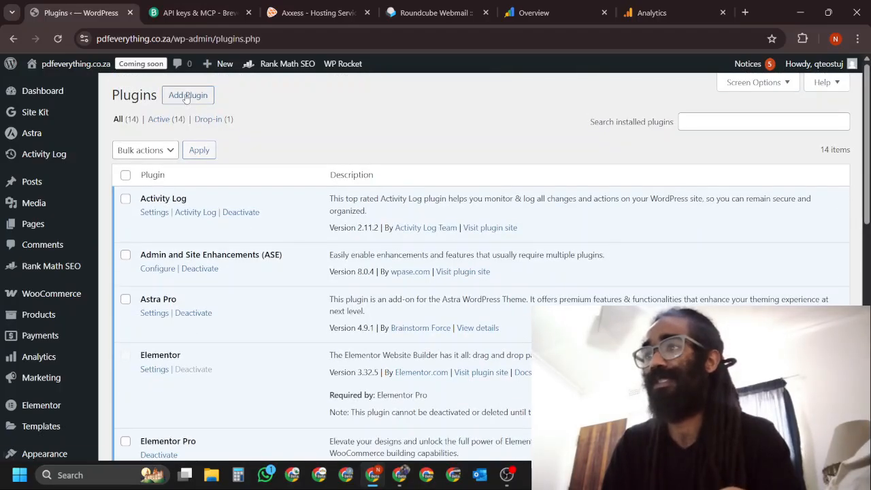
pyautogui.click(186, 98)
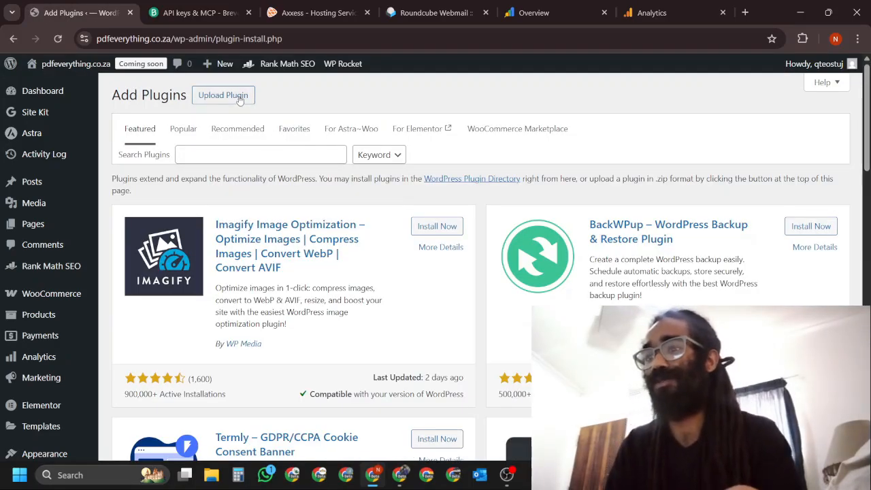
# Upload wp-mail-smtp-pro-4.1.0.zip from Building websites > Web-stack > Shared Webstack - Staple and install it.
pyautogui.click(231, 97)
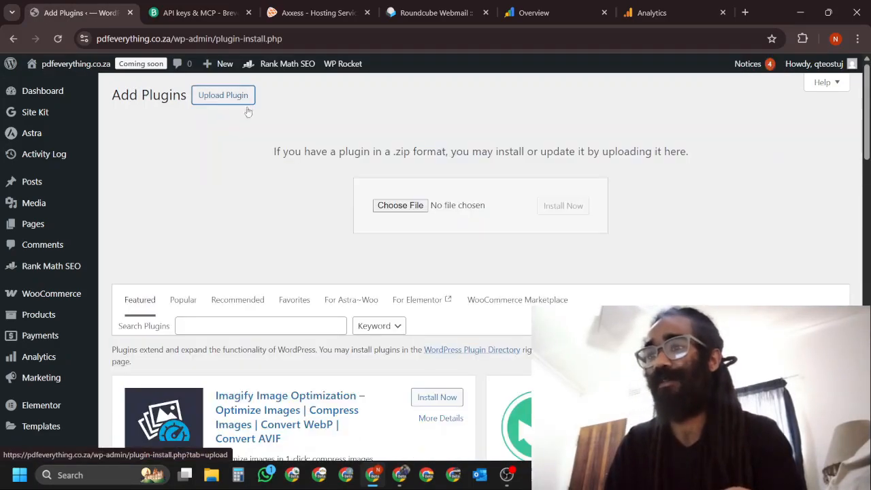
pyautogui.click(398, 207)
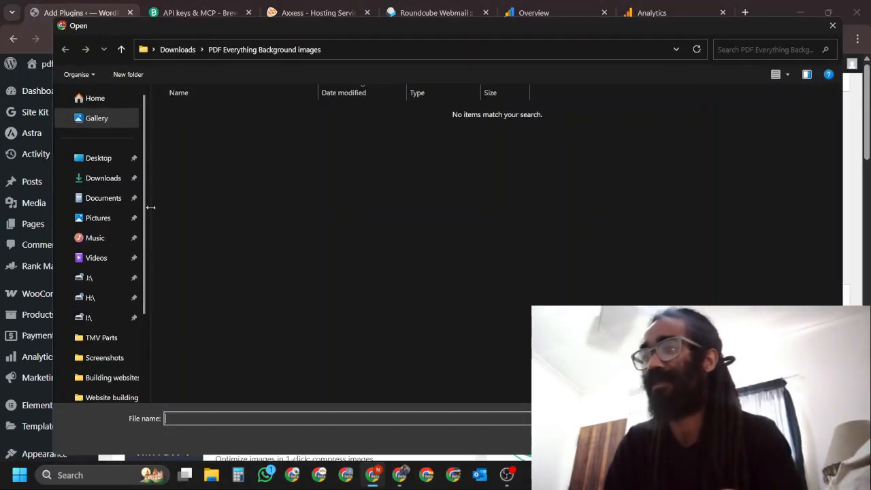
pyautogui.scroll(-2, 97, 310)
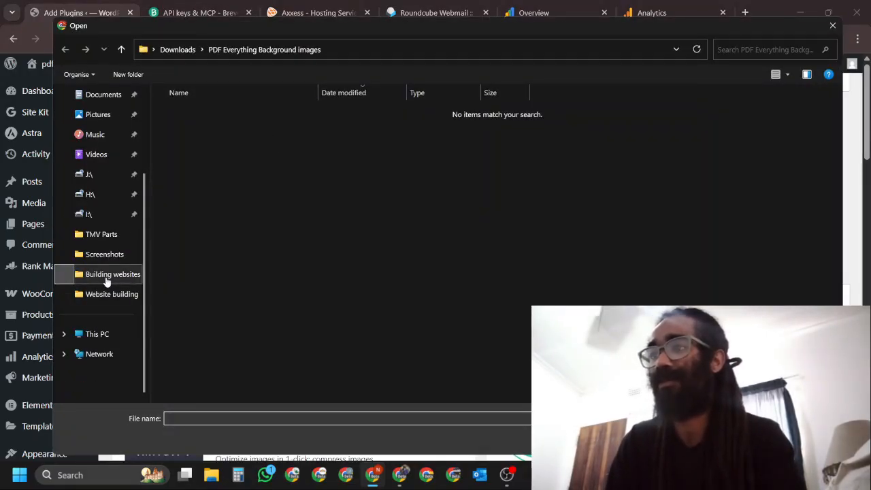
pyautogui.click(106, 279)
pyautogui.doubleClick(228, 113)
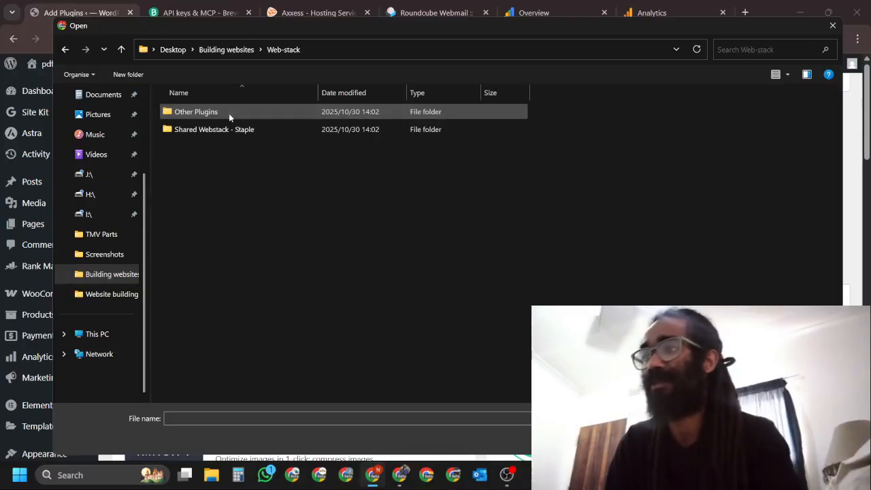
pyautogui.click(248, 134)
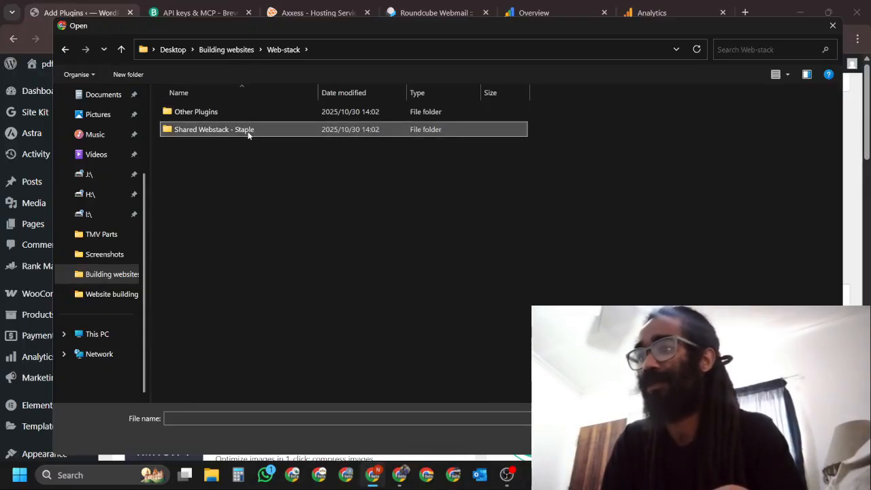
pyautogui.doubleClick(249, 131)
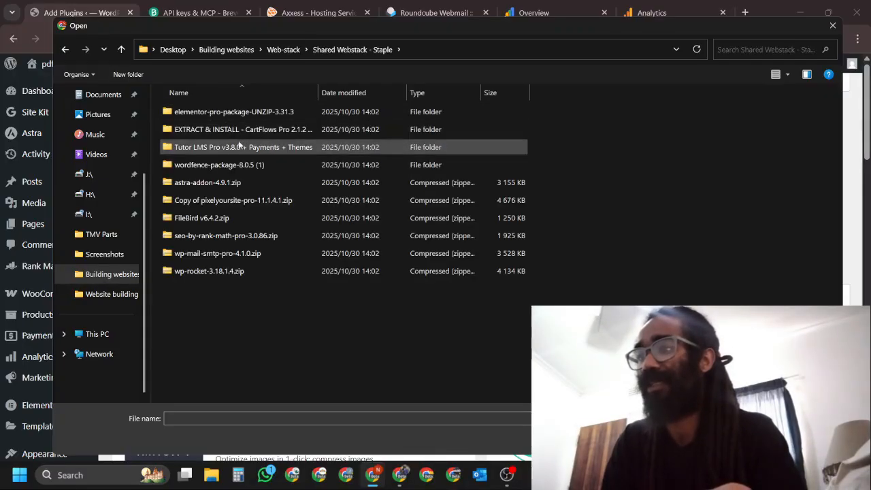
pyautogui.click(224, 253)
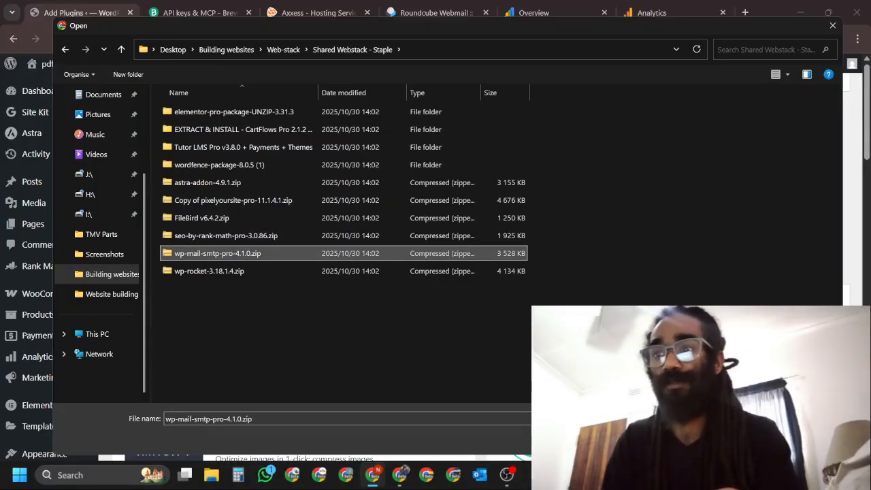
pyautogui.press('Return')
pyautogui.click(564, 206)
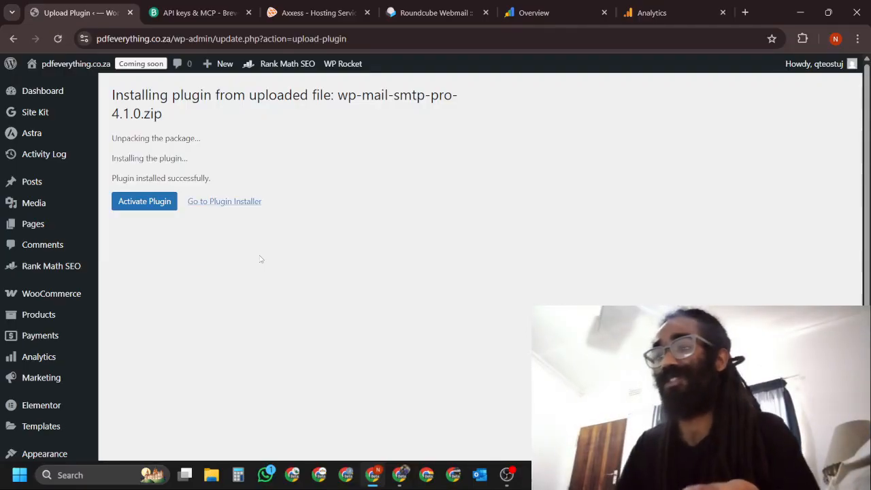
# Activate WP Mail SMTP Pro and skip its setup wizard to reach the General settings.
pyautogui.click(144, 201)
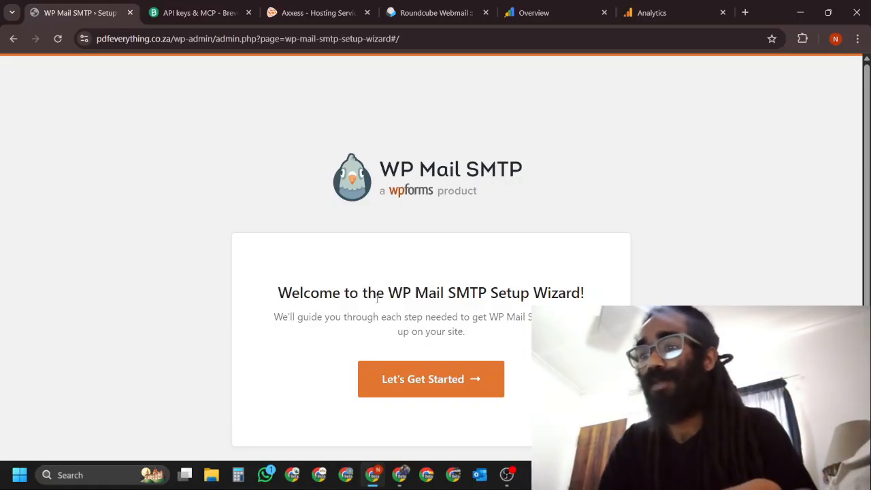
pyautogui.scroll(-1, 572, 243)
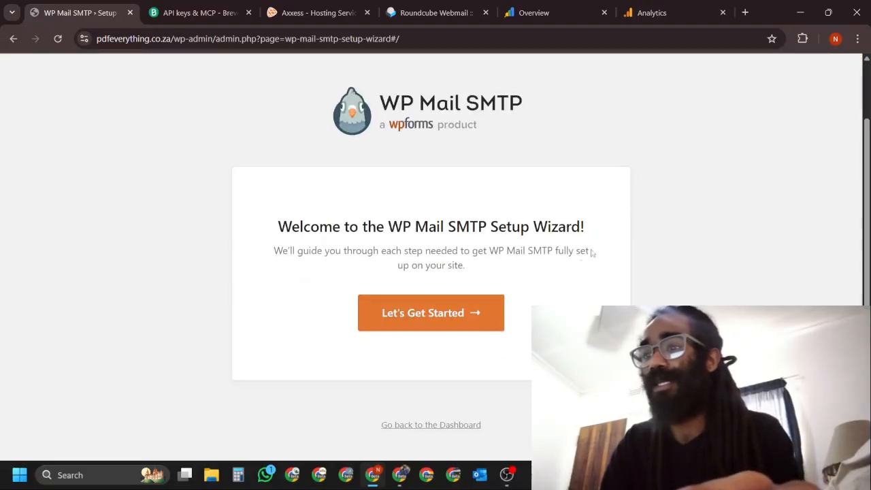
pyautogui.click(457, 425)
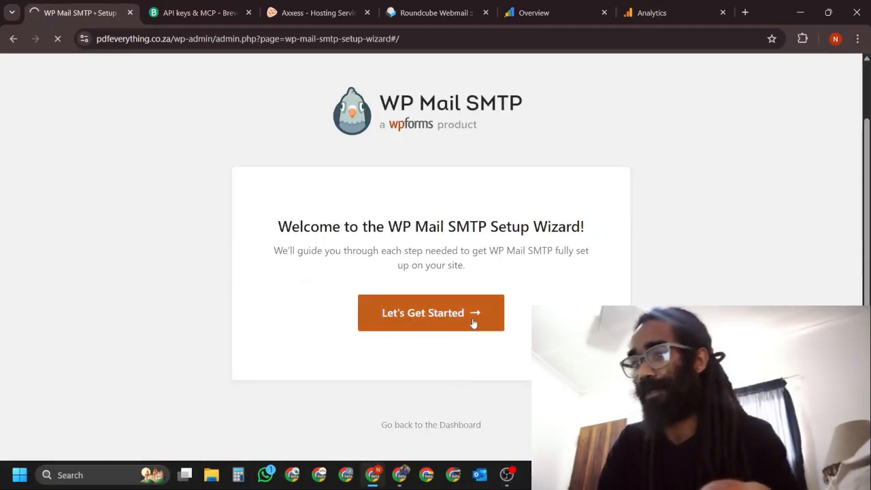
pyautogui.scroll(-5, 579, 272)
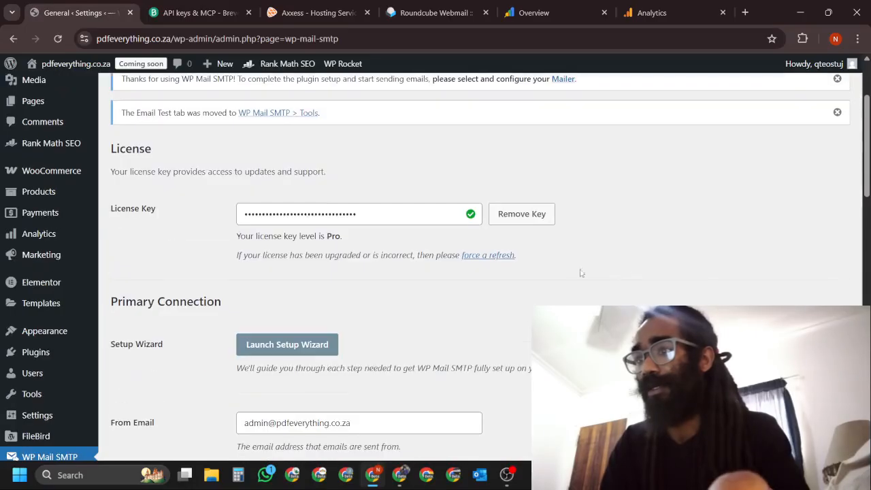
pyautogui.scroll(-1, 631, 273)
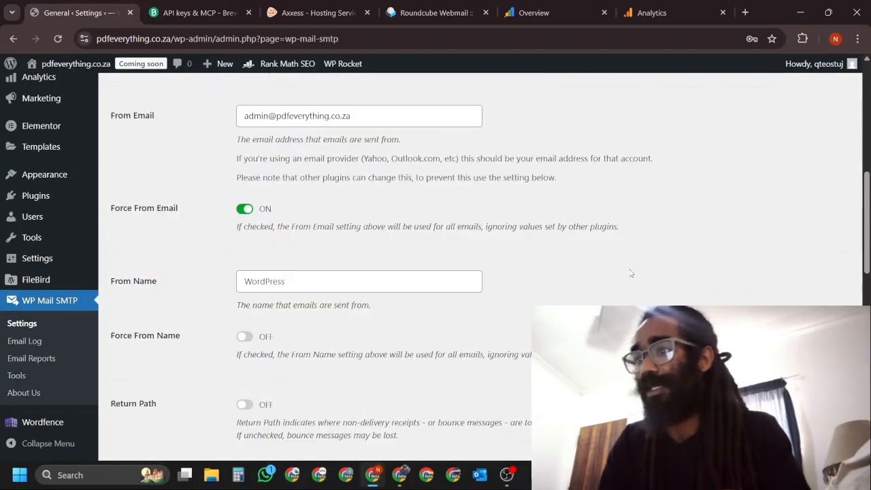
pyautogui.scroll(2, 442, 259)
pyautogui.moveTo(268, 239); pyautogui.dragTo(254, 240)
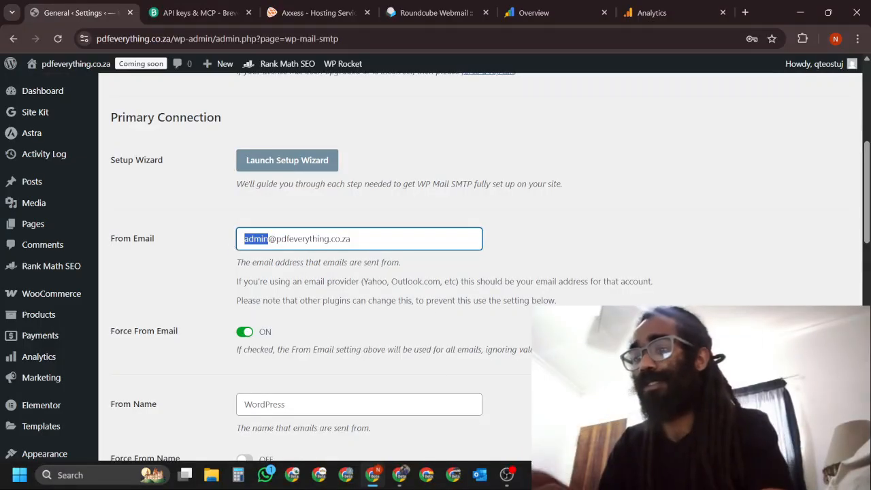
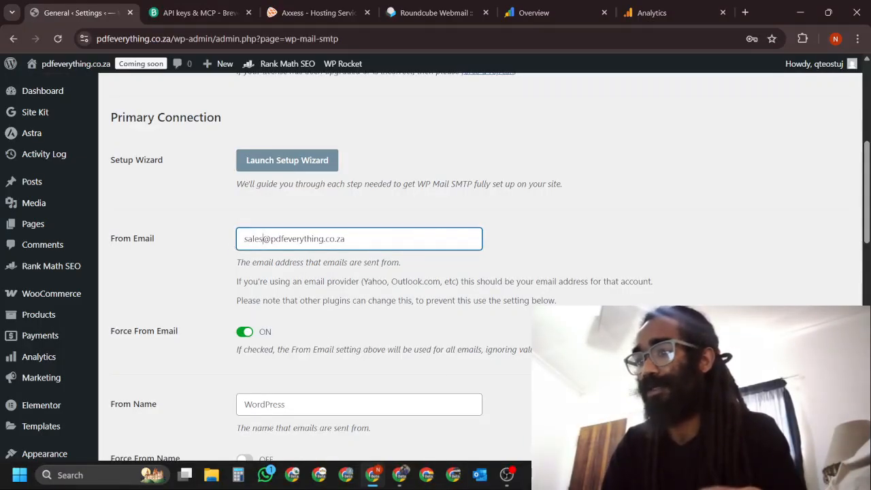
pyautogui.press('Tab')
# Set the From Name to 'PDf Everything' and turn on Force From Name.
pyautogui.scroll(-3, 528, 285)
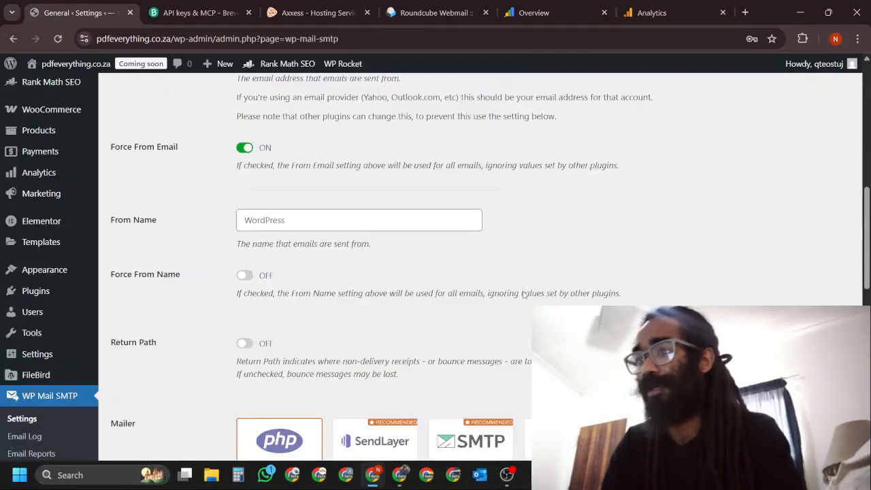
pyautogui.click(304, 221)
pyautogui.click(244, 275)
pyautogui.click(216, 221)
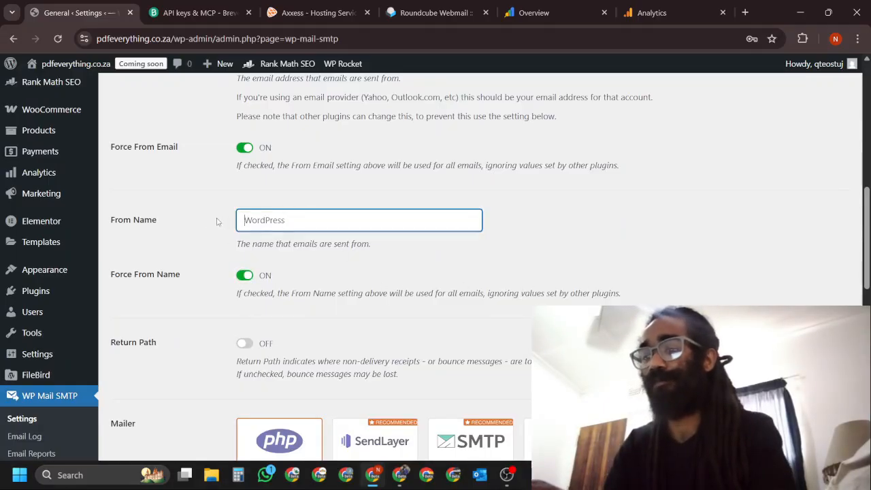
pyautogui.write('PDf Everything')
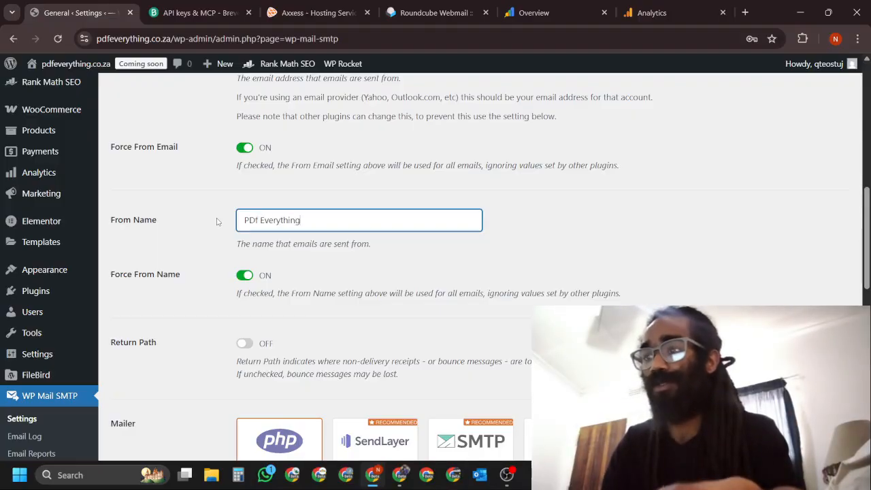
# Select Brevo as the mailer and scroll to its settings.
pyautogui.scroll(-3, 216, 221)
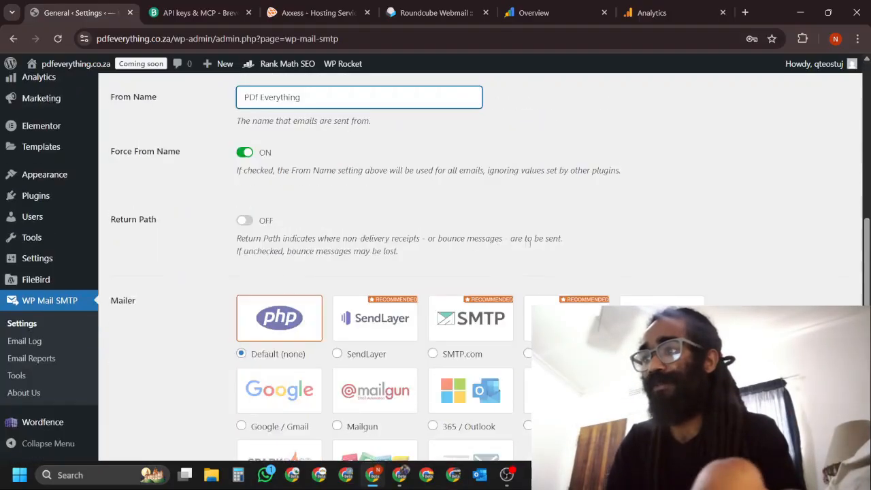
pyautogui.click(544, 262)
pyautogui.scroll(-1, 544, 262)
pyautogui.scroll(-5, 525, 264)
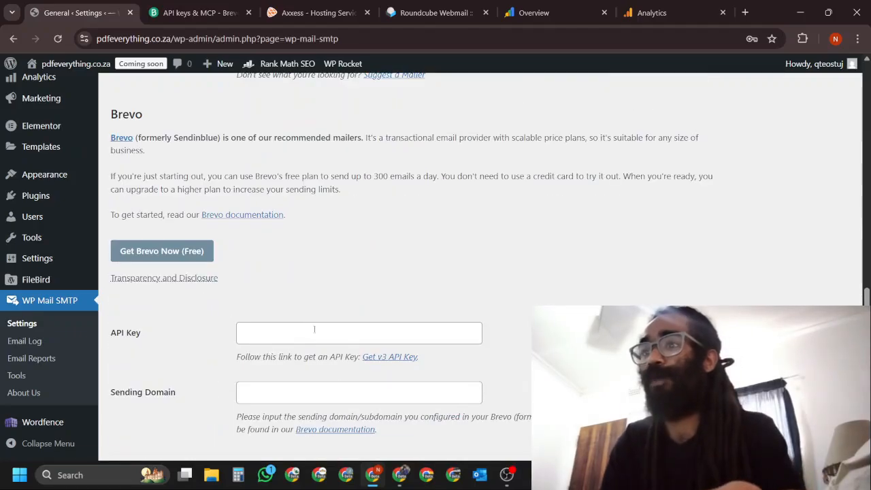
pyautogui.scroll(-1, 314, 329)
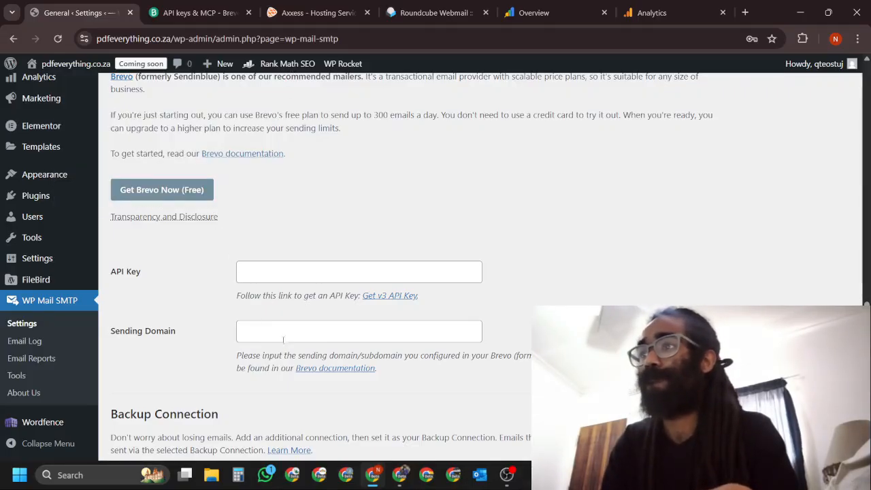
# In Brevo, generate a new API key named 'SMTP Pro API' and copy it.
pyautogui.click(228, 19)
pyautogui.click(772, 134)
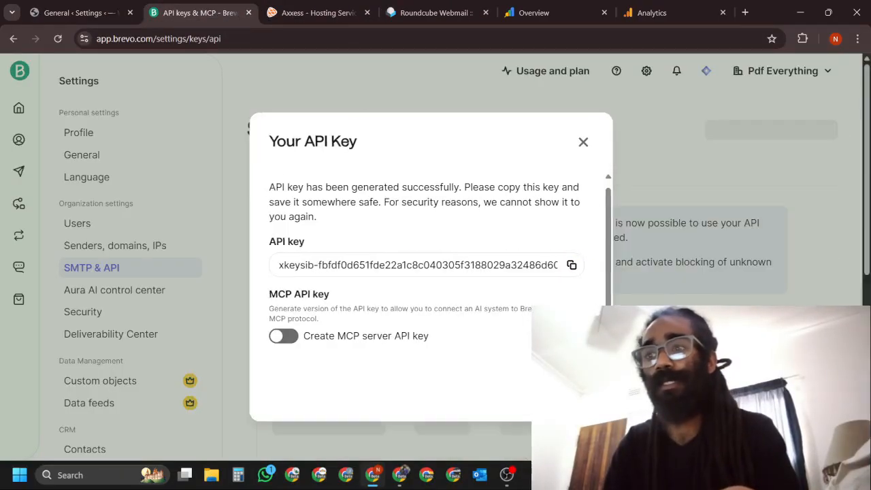
pyautogui.click(772, 135)
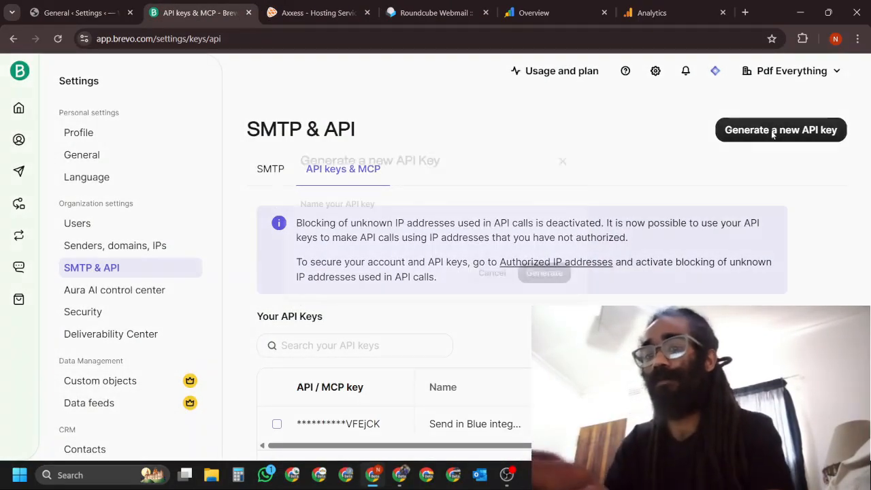
pyautogui.click(282, 214)
pyautogui.write('ST')
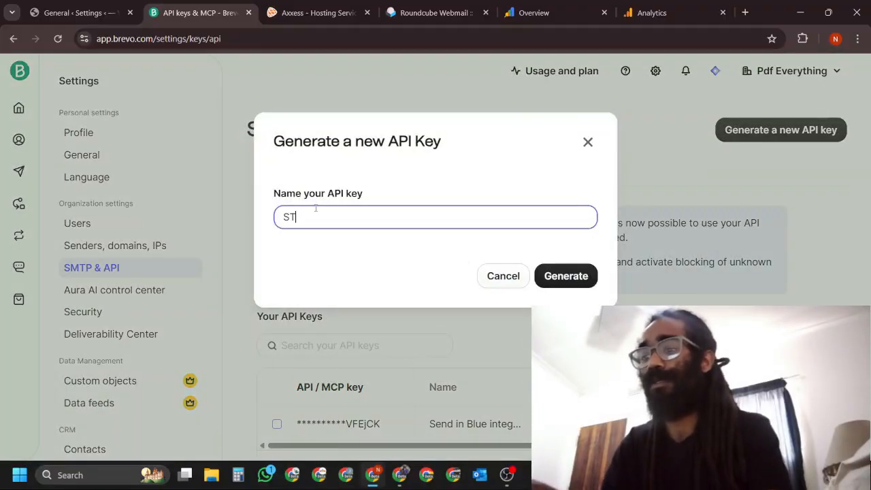
pyautogui.press('BackSpace')
pyautogui.write('MTP ')
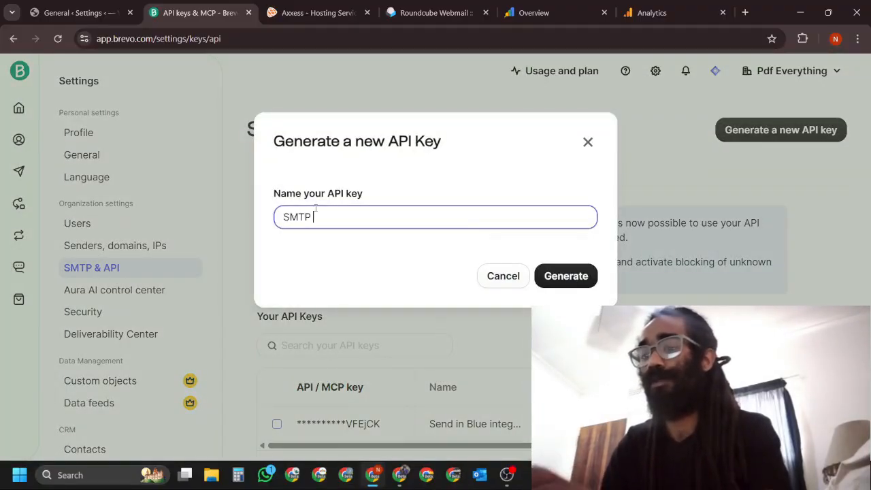
pyautogui.write('Pro ')
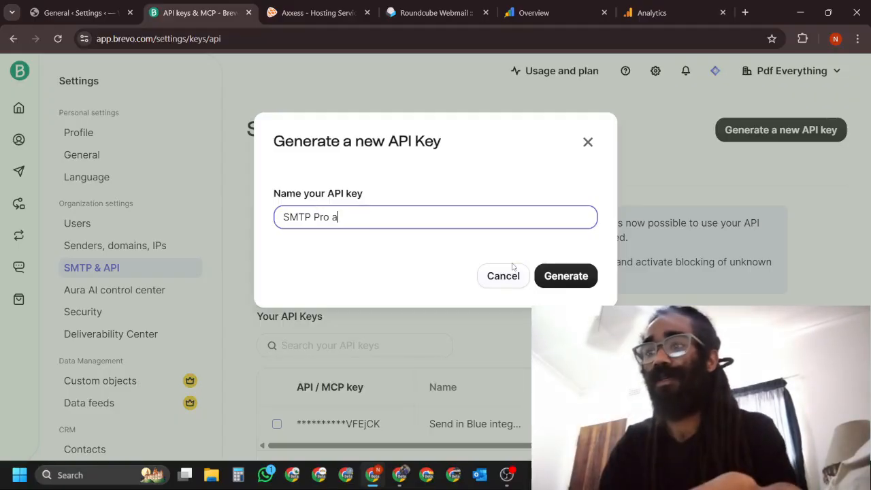
pyautogui.write('API')
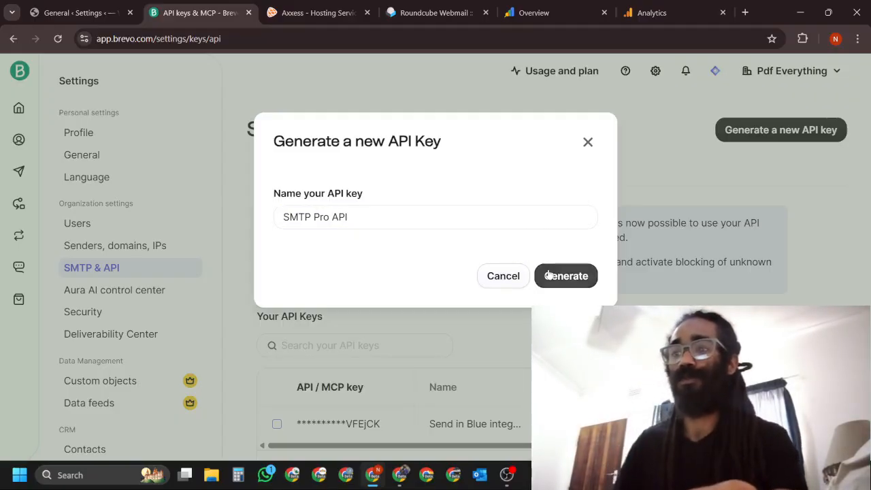
pyautogui.click(548, 274)
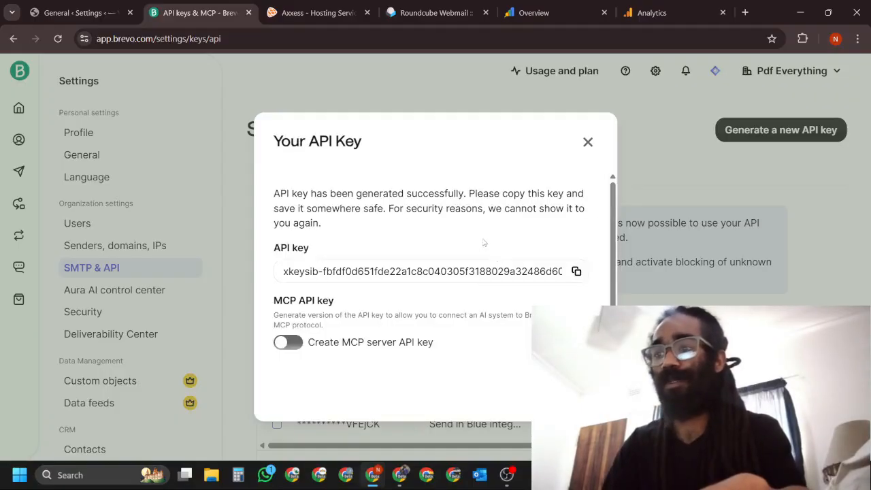
pyautogui.click(576, 270)
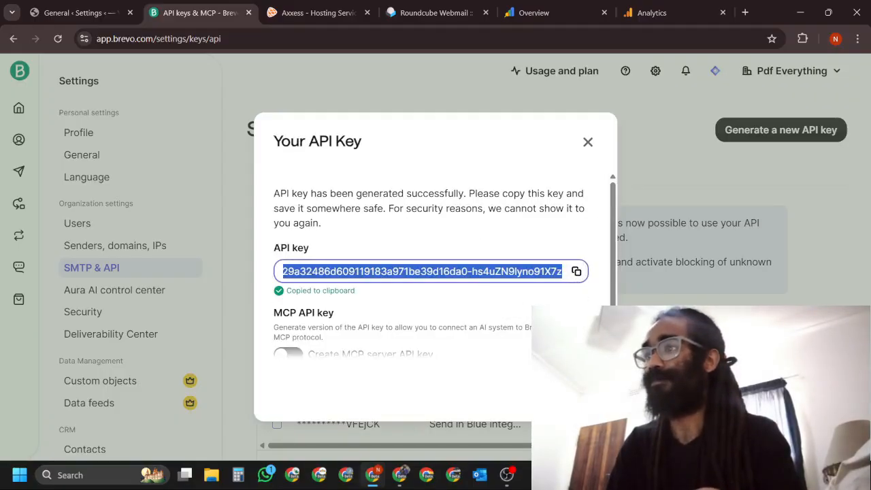
pyautogui.click(587, 141)
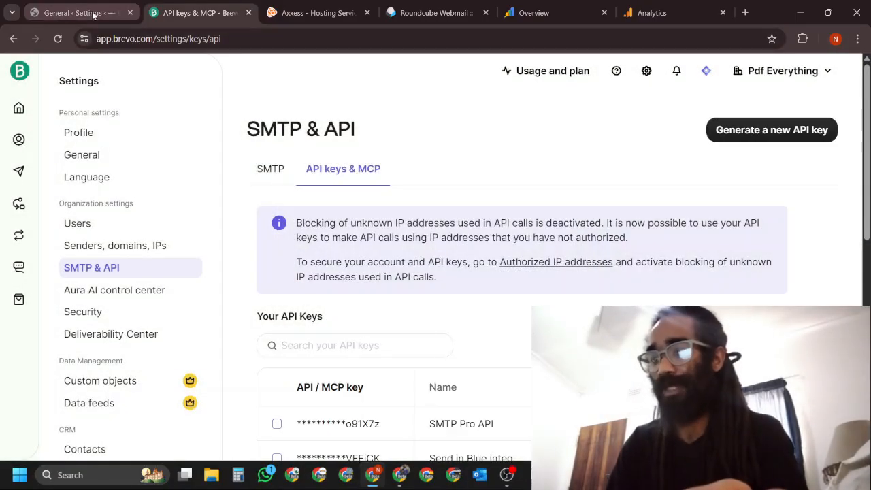
# Paste the copied key into WP Mail SMTP's Brevo API Key field.
pyautogui.click(94, 14)
pyautogui.click(315, 274)
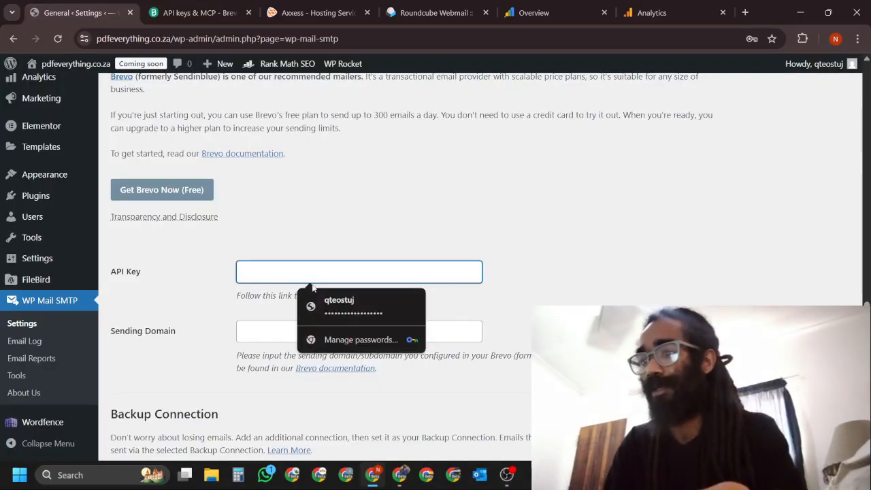
pyautogui.hotkey('ctrl', 'v')
pyautogui.click(589, 277)
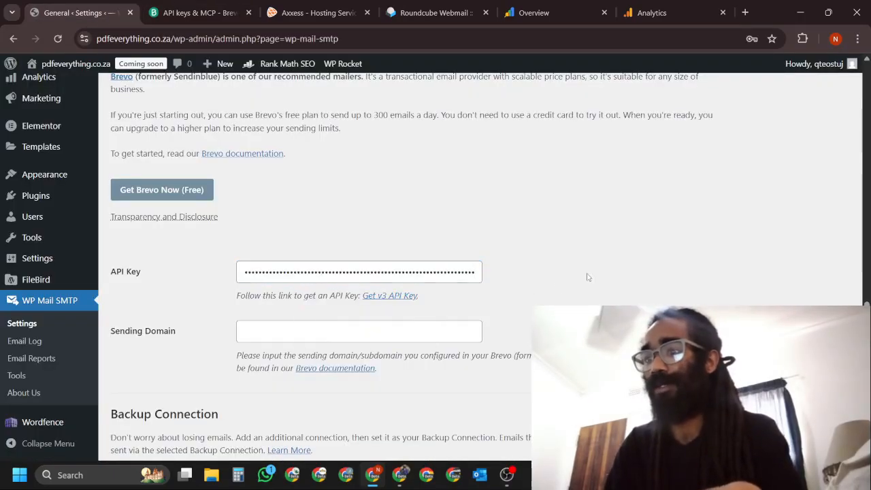
# Set the Brevo sending domain to pdfeverything.co.za and save the settings.
pyautogui.click(317, 332)
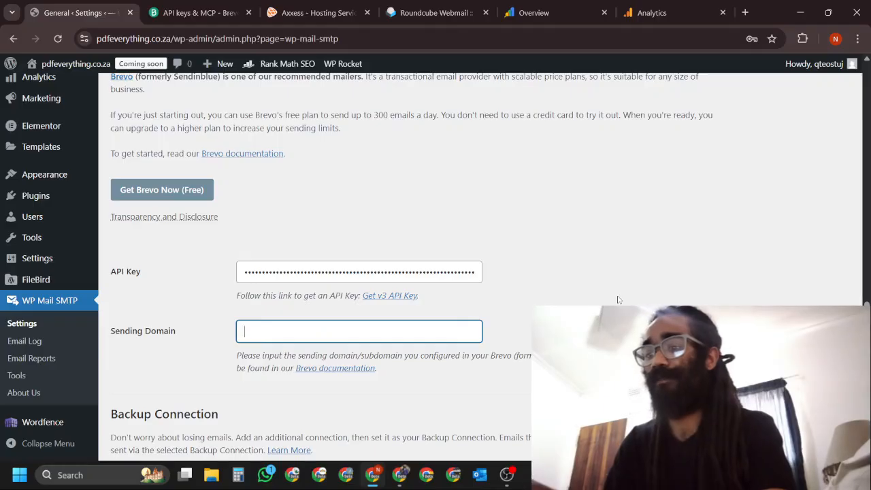
pyautogui.write('pdfeverything')
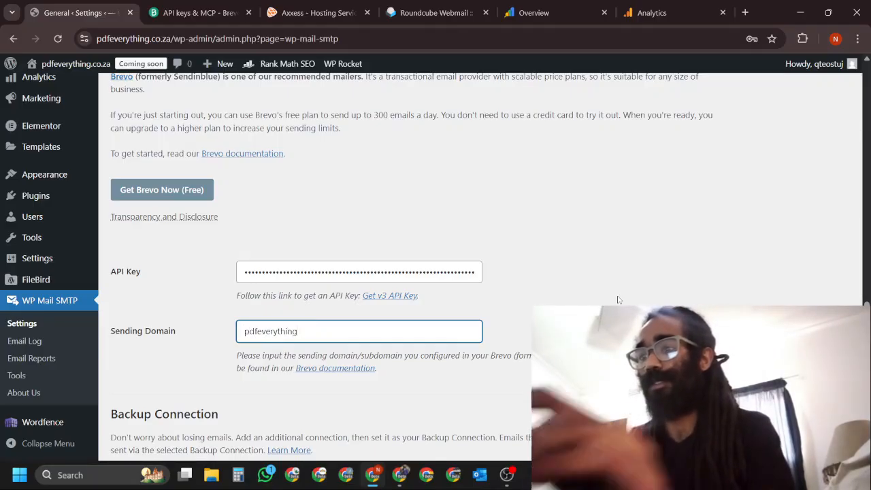
pyautogui.write('.co.za')
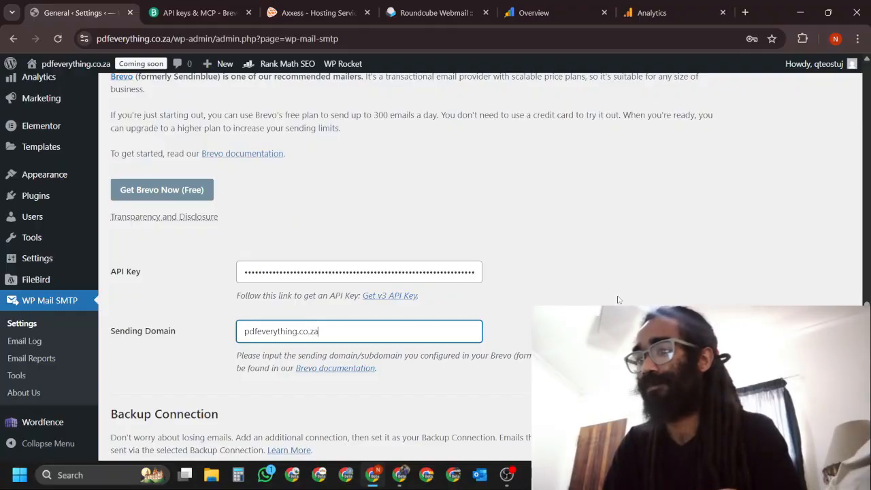
pyautogui.click(618, 300)
# Review the saved mailer settings, then go back to Brevo's API keys page.
pyautogui.scroll(-3, 120, 408)
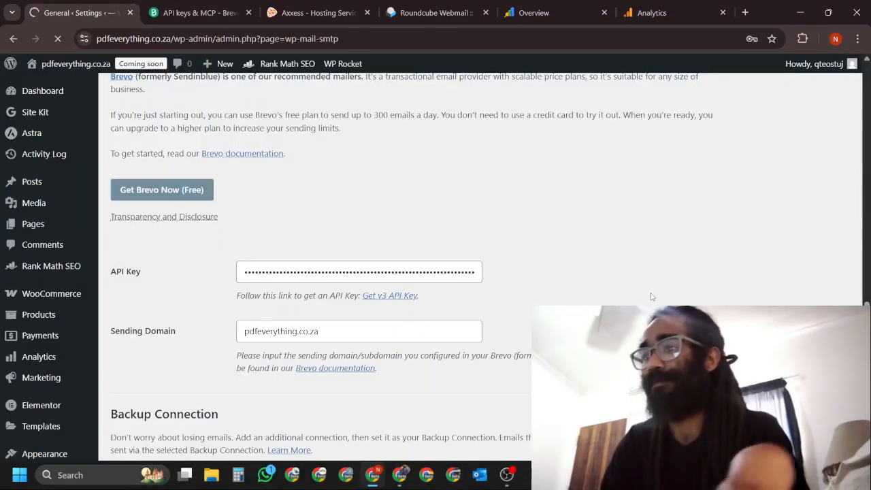
pyautogui.scroll(-8, 81, 300)
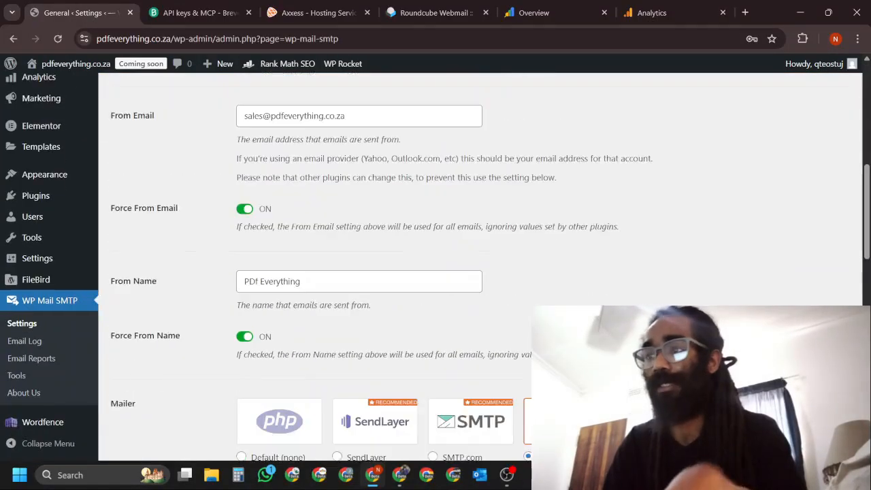
pyautogui.scroll(-4, 82, 299)
pyautogui.scroll(9, 81, 300)
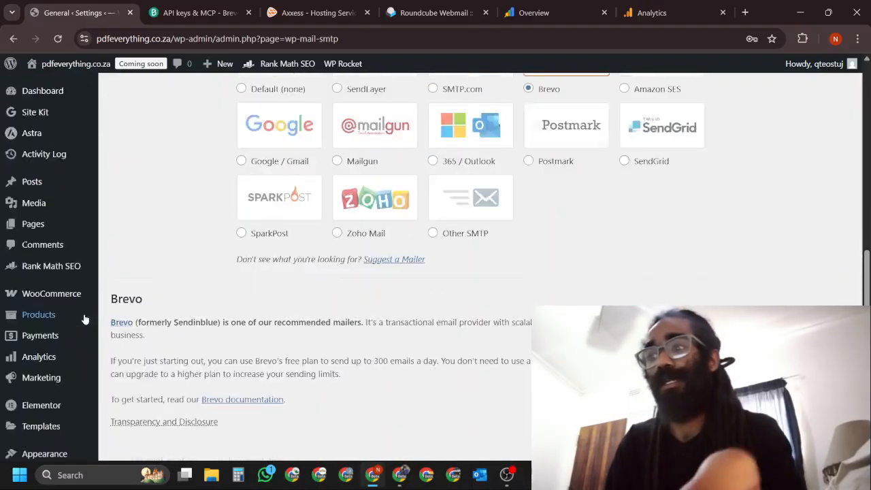
pyautogui.scroll(-3, 175, 276)
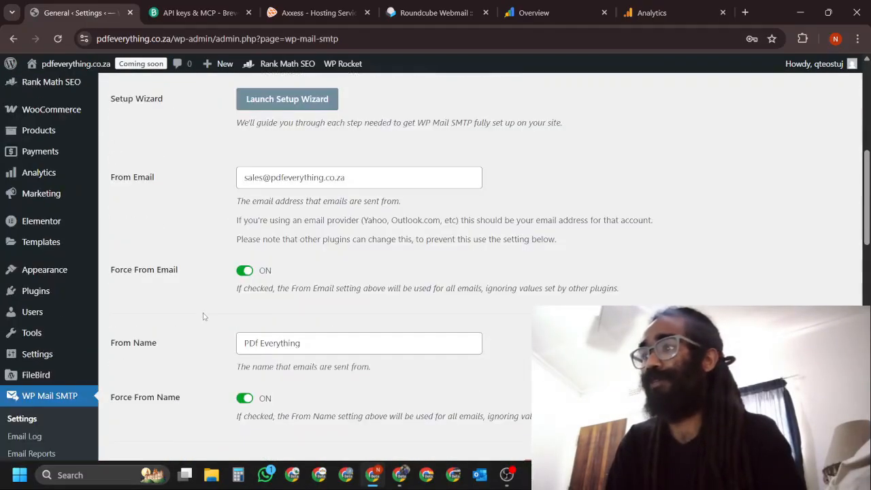
pyautogui.scroll(6, 202, 315)
pyautogui.click(196, 14)
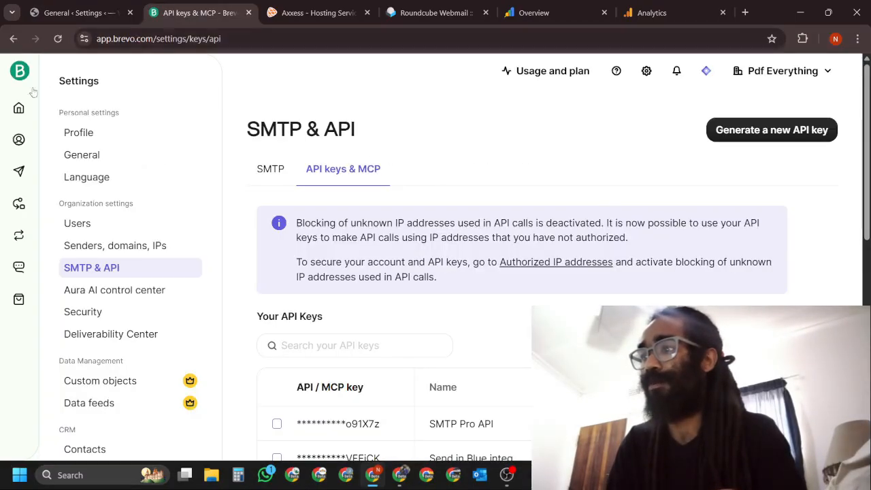
# Open Brevo's CRM contact Lists page and select the list's ID number.
pyautogui.moveTo(18, 164)
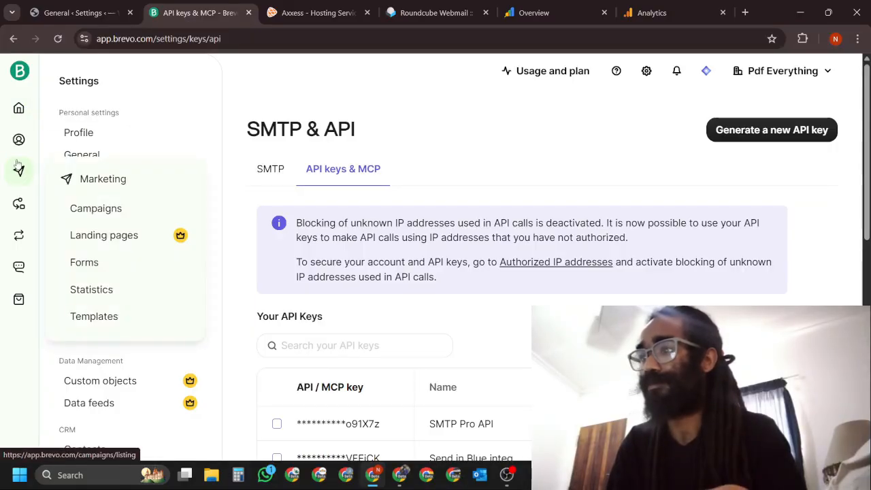
pyautogui.moveTo(19, 142)
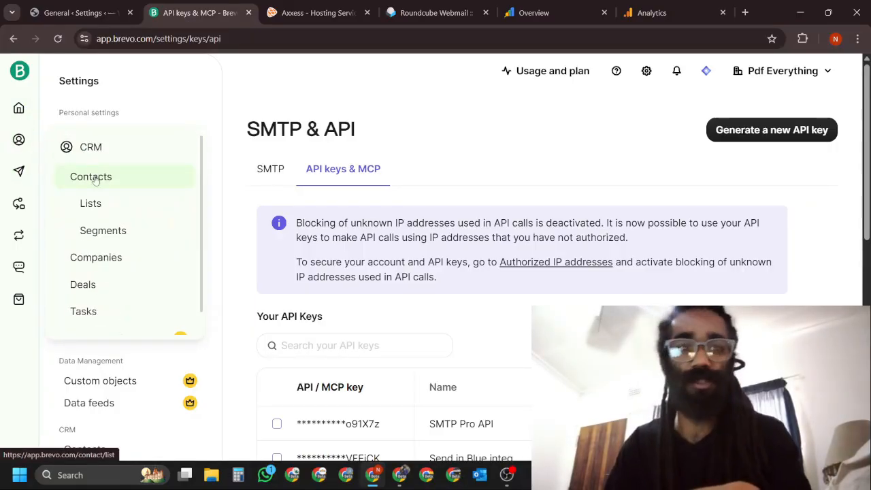
pyautogui.click(90, 202)
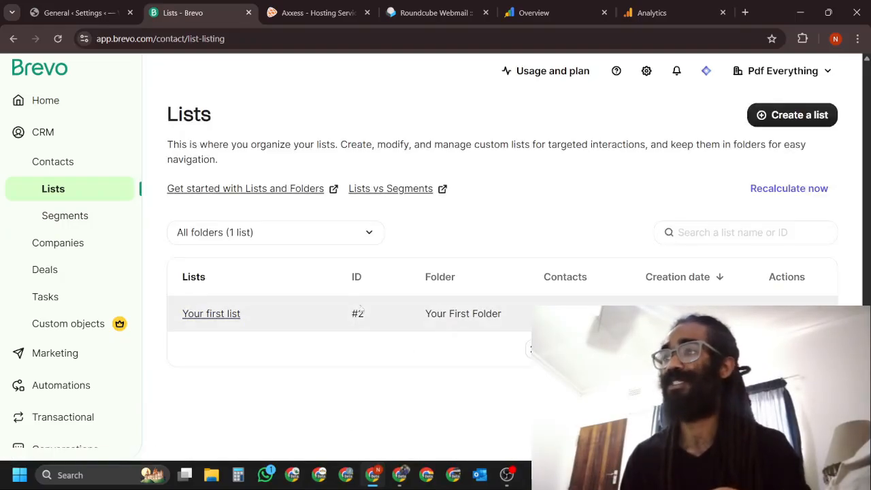
pyautogui.moveTo(366, 318); pyautogui.dragTo(339, 321)
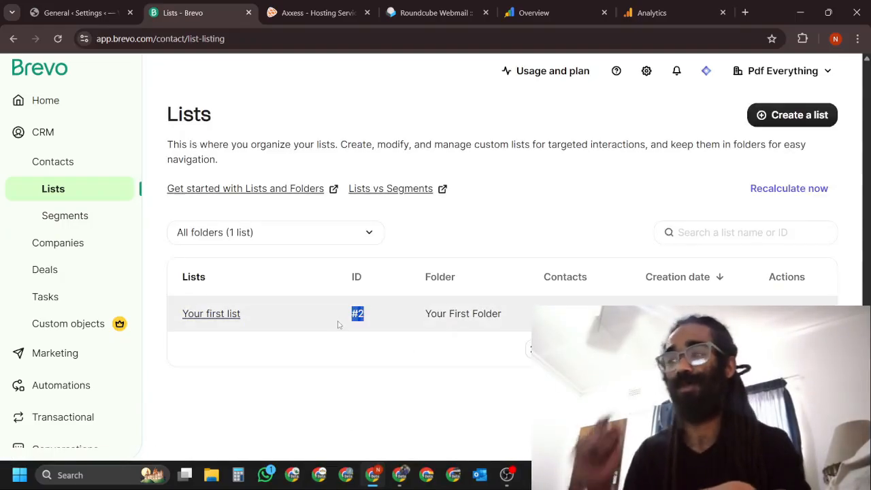
# Return to WP Mail SMTP's General settings and look through the saved values.
pyautogui.click(100, 13)
pyautogui.scroll(-4, 82, 285)
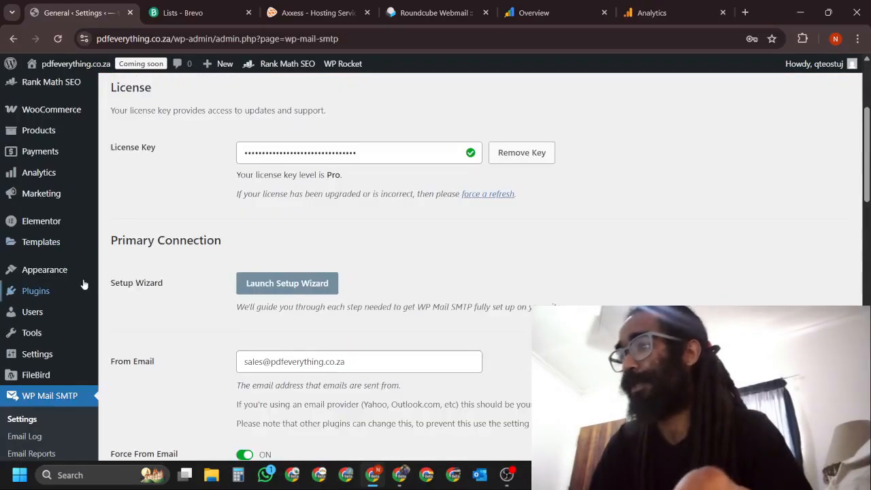
pyautogui.scroll(-3, 85, 283)
pyautogui.scroll(6, 59, 285)
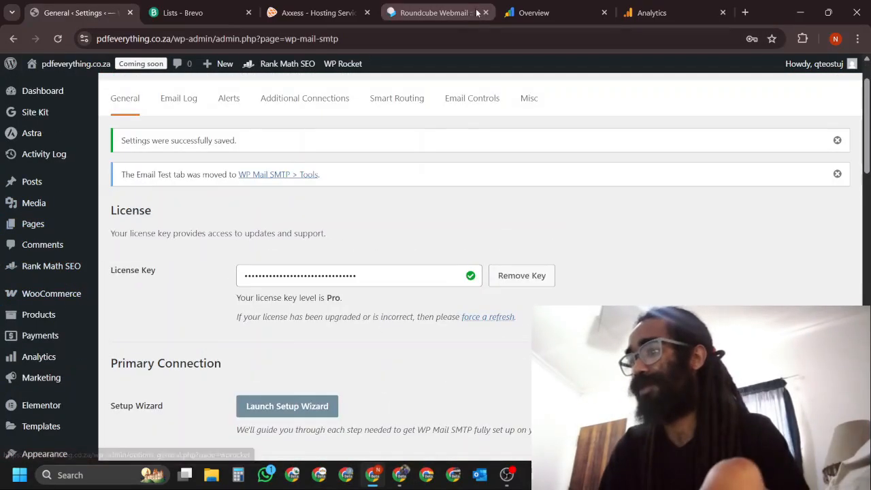
pyautogui.scroll(-3, 34, 272)
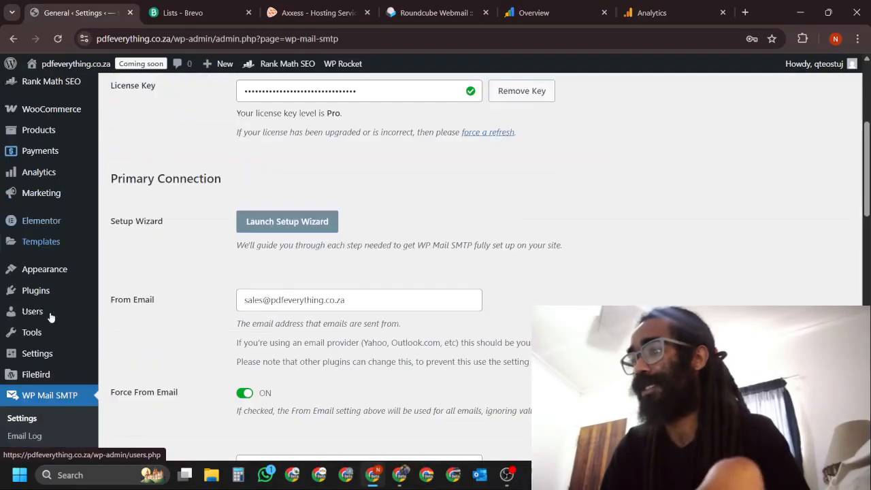
pyautogui.scroll(-7, 58, 245)
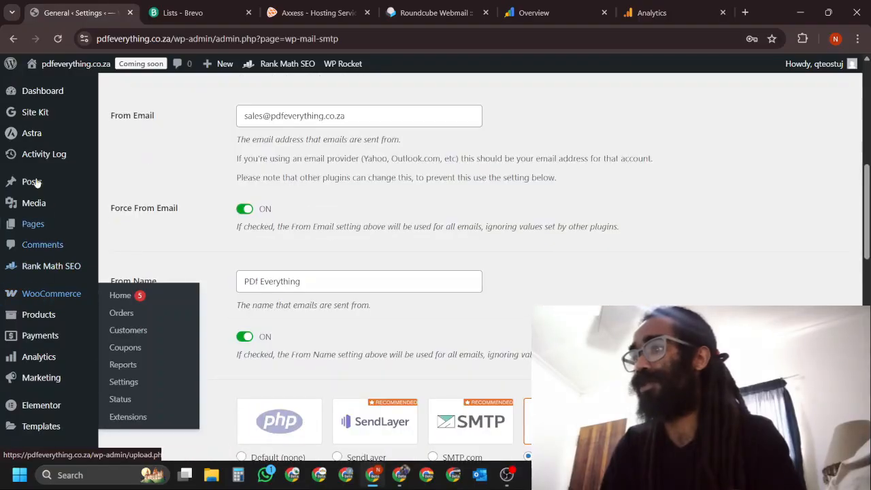
# Open Site Kit, tick Connect Google Analytics, and begin Sign in with Google.
pyautogui.click(49, 113)
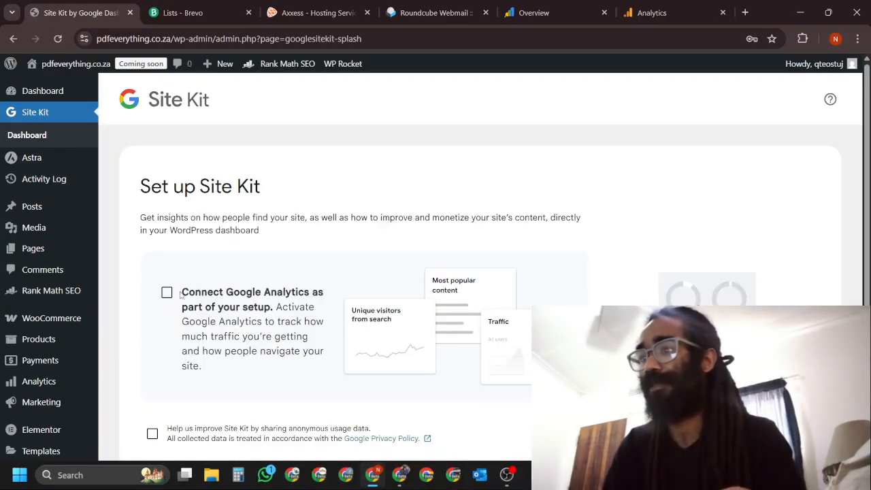
pyautogui.click(167, 291)
pyautogui.scroll(-3, 205, 241)
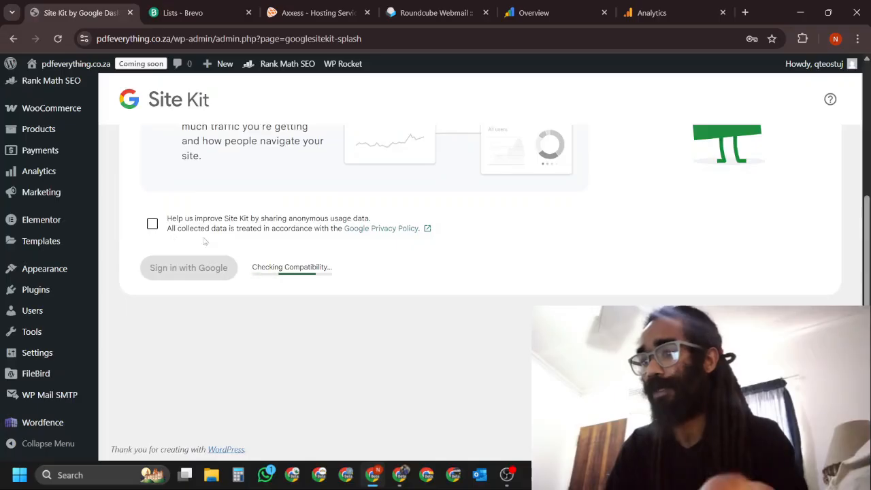
pyautogui.scroll(2, 612, 284)
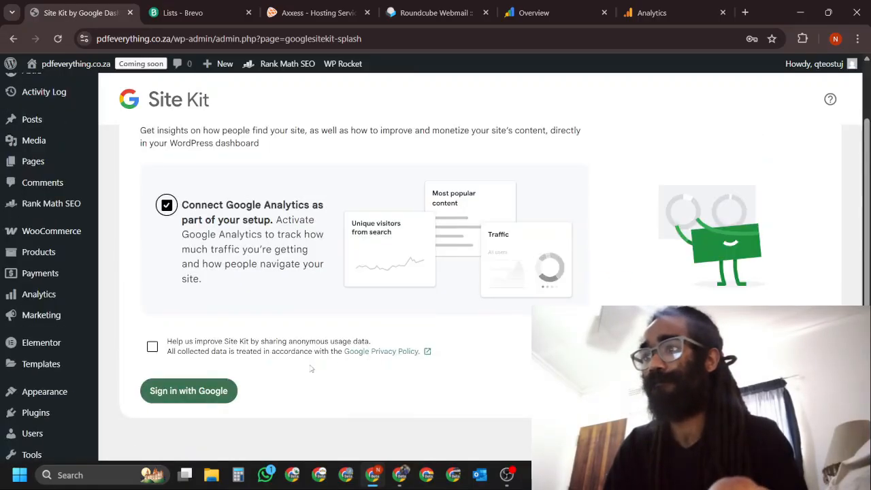
pyautogui.scroll(-1, 311, 368)
pyautogui.click(180, 329)
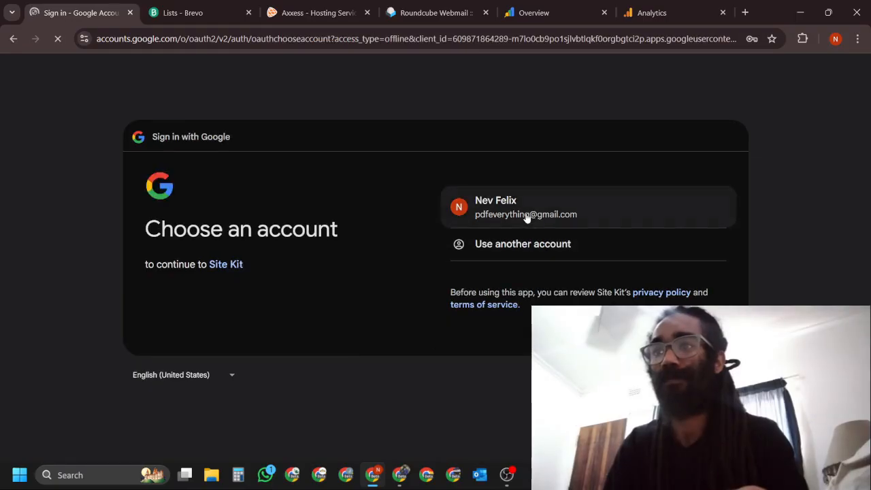
# Sign in with the Google account and grant Site Kit all requested permissions.
pyautogui.click(525, 217)
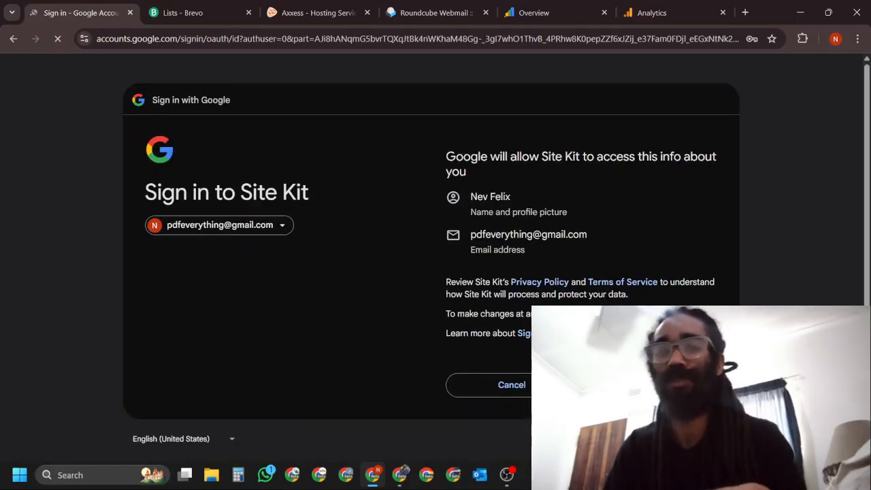
pyautogui.click(684, 384)
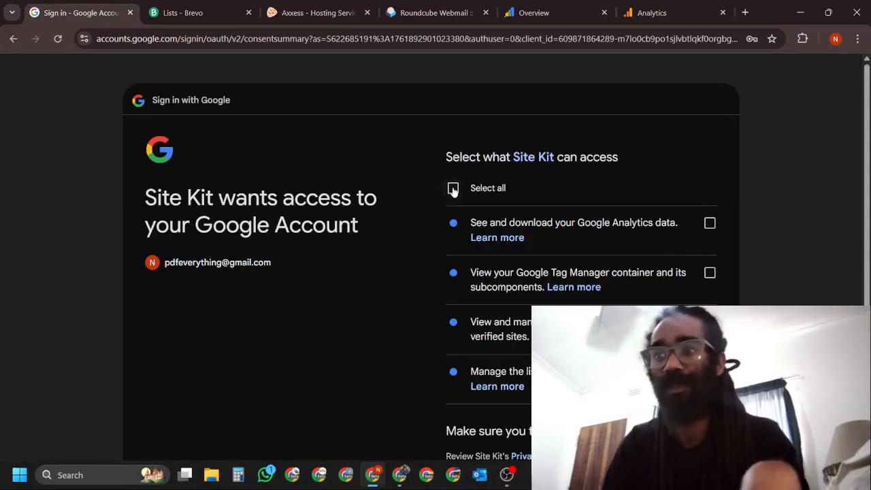
pyautogui.click(453, 189)
pyautogui.scroll(-3, 724, 215)
pyautogui.click(683, 357)
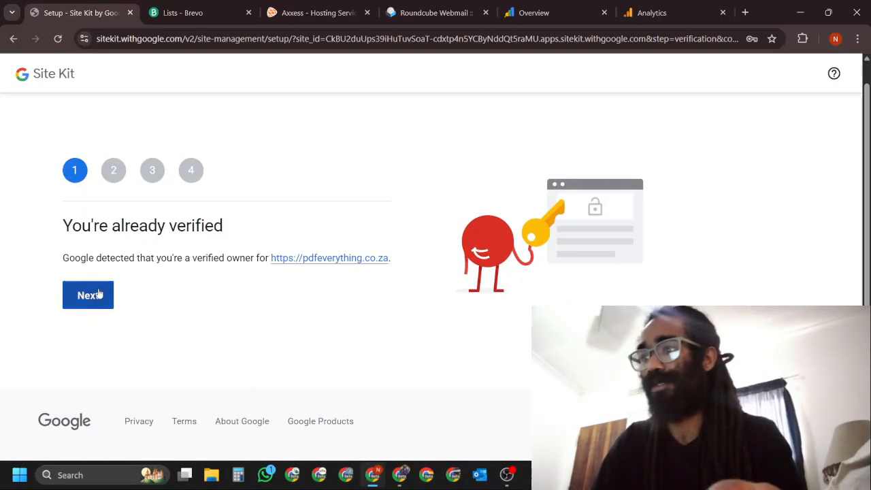
# Pass site verification, allow metrics access, and proceed to the Google Analytics step.
pyautogui.click(100, 296)
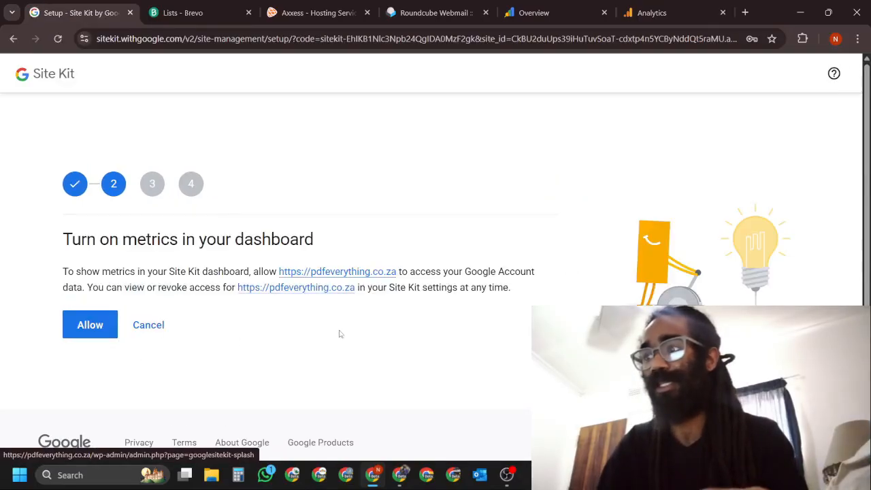
pyautogui.click(87, 332)
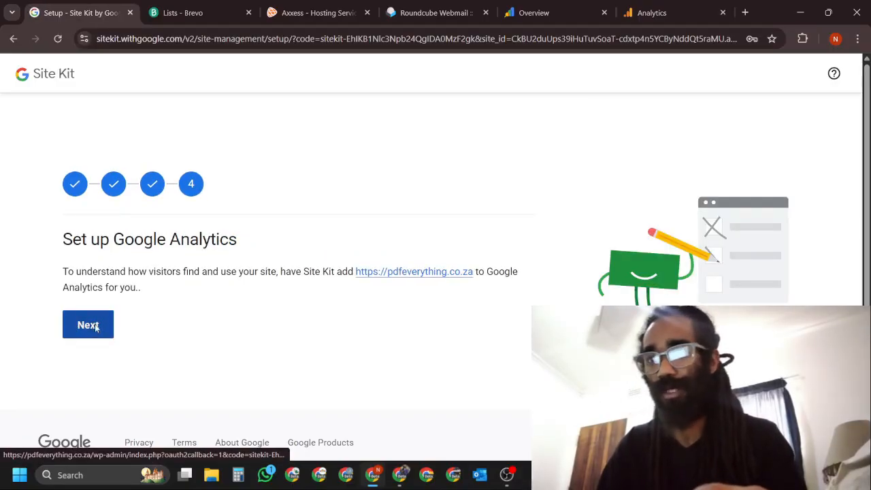
pyautogui.scroll(-1, 516, 309)
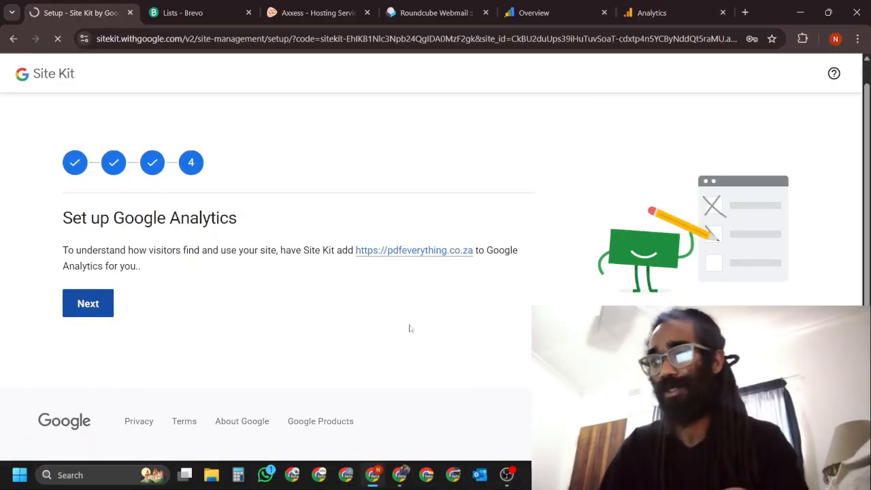
pyautogui.click(102, 305)
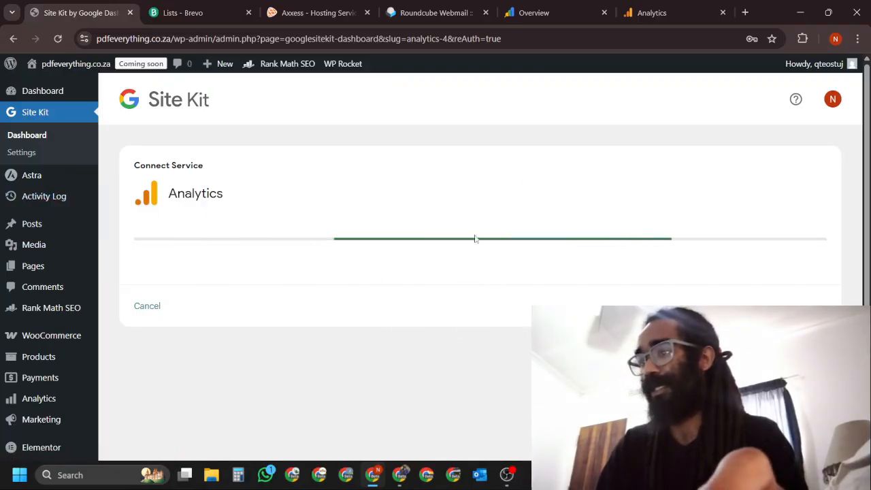
# Keep the PDF everything account, PDFEverything property and web data stream, then complete Analytics setup.
pyautogui.scroll(-3, 374, 319)
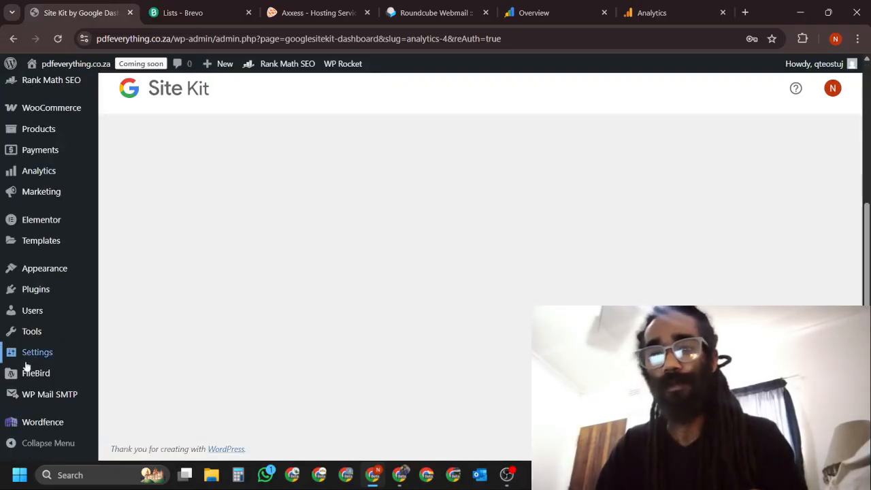
pyautogui.scroll(3, 431, 357)
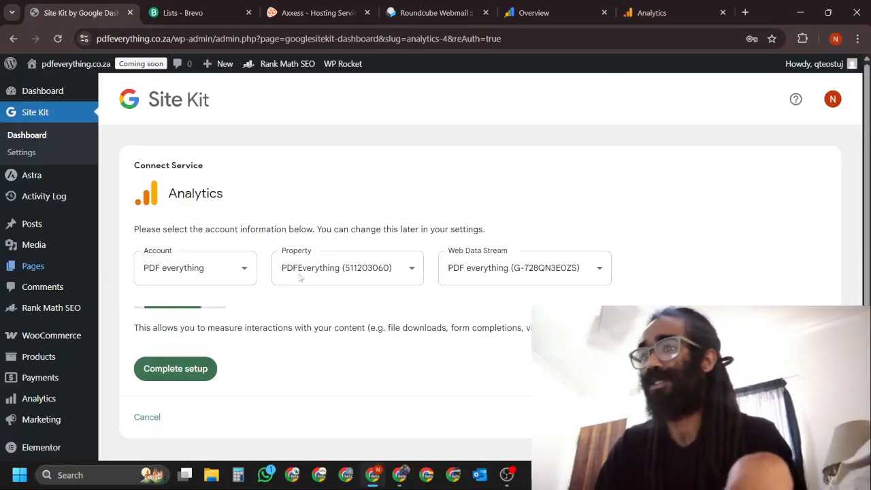
pyautogui.scroll(-2, 731, 280)
pyautogui.scroll(1, 714, 275)
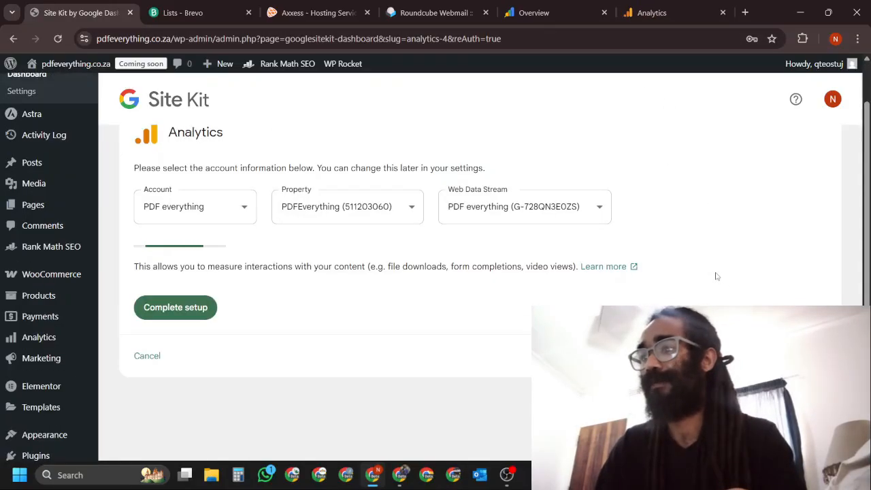
pyautogui.click(178, 331)
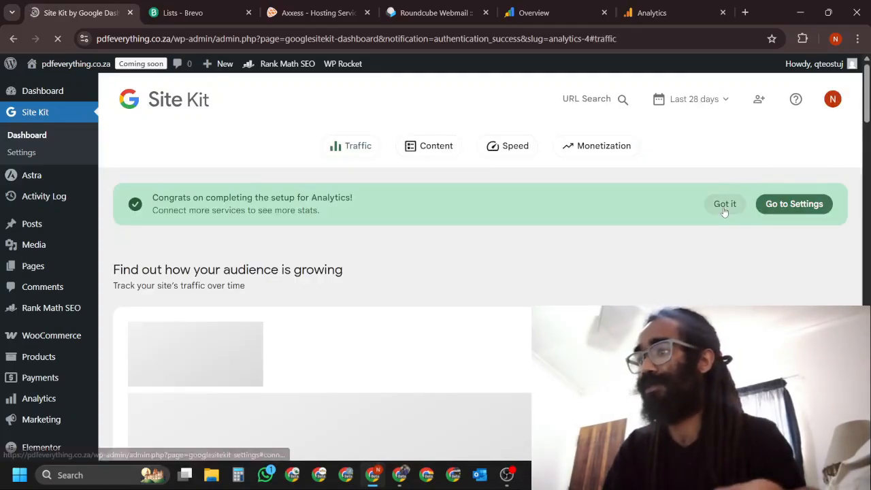
# Dismiss the Analytics setup congratulations banner on the Site Kit dashboard.
pyautogui.click(726, 205)
pyautogui.scroll(5, 88, 278)
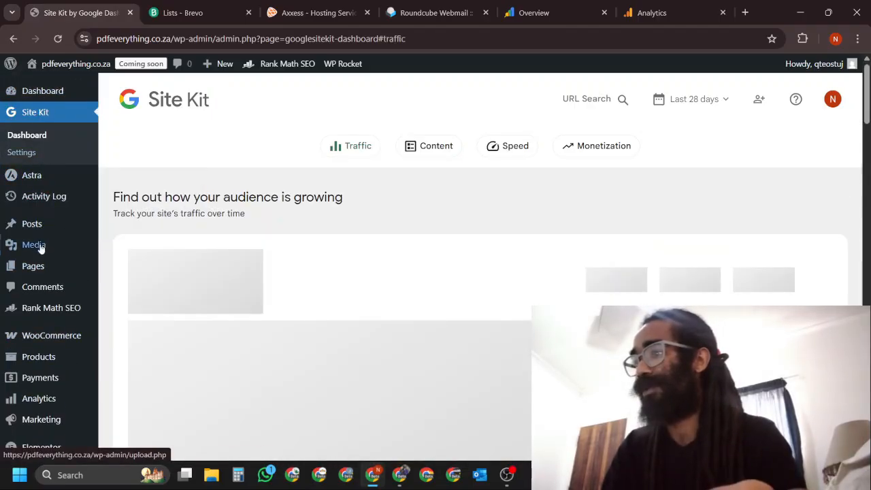
pyautogui.scroll(-4, 39, 250)
pyautogui.scroll(4, 37, 238)
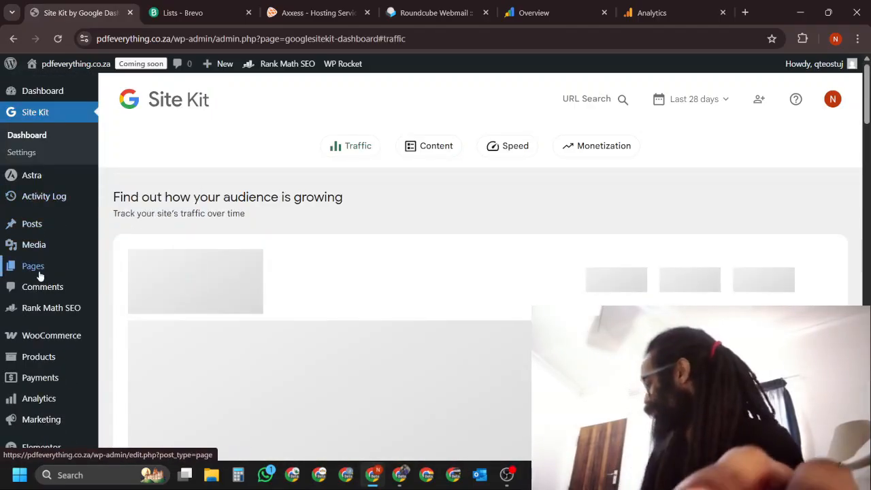
# Open All Pages to view the site's 8 pages, including Cart, Checkout and Contact.
pyautogui.moveTo(30, 266)
pyautogui.click(119, 270)
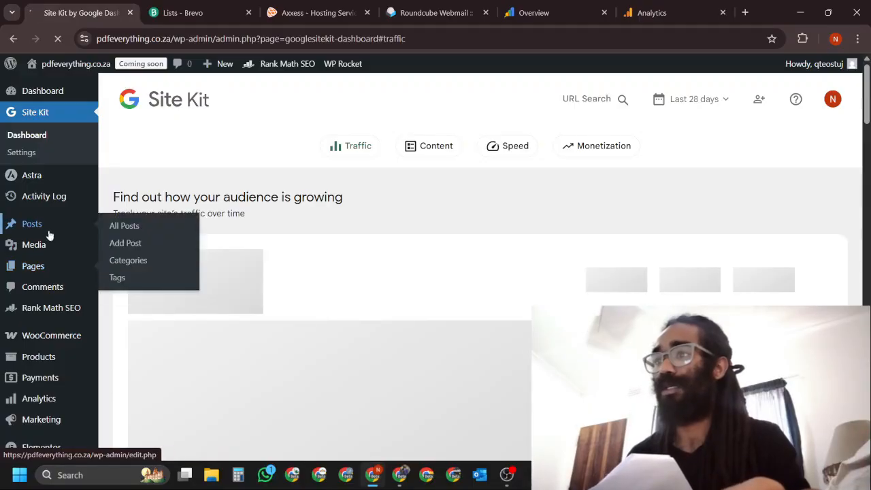
pyautogui.scroll(-2, 64, 377)
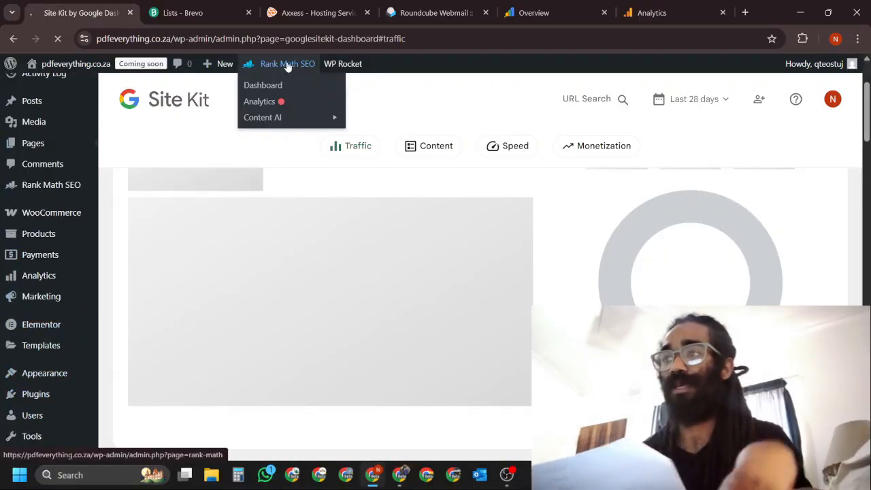
pyautogui.scroll(2, 419, 321)
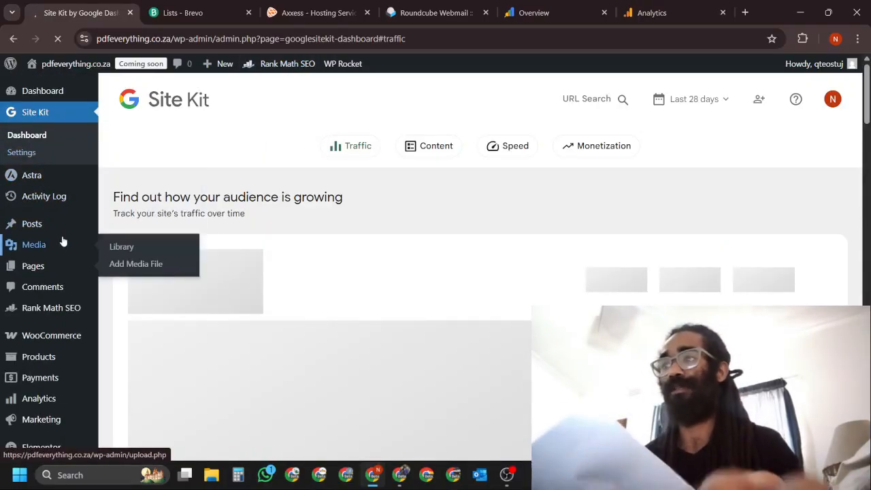
pyautogui.moveTo(60, 265)
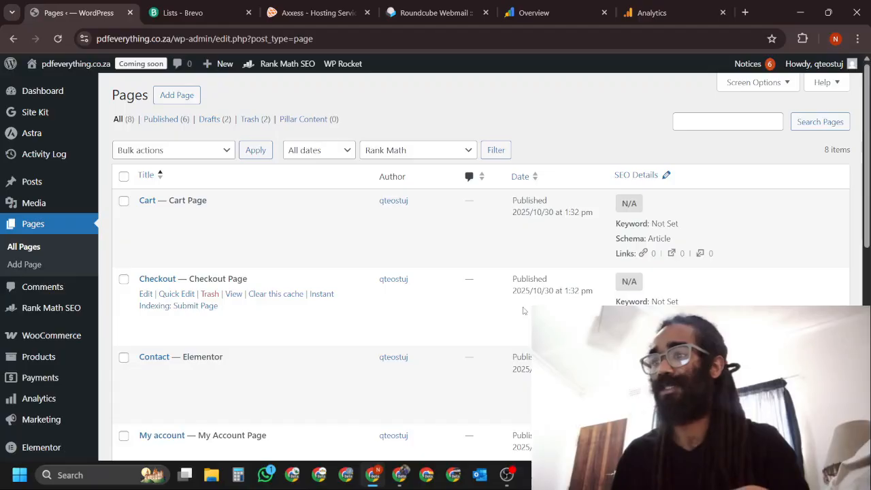
# Scroll the All Pages list down to the published Contact page.
pyautogui.scroll(-2, 354, 265)
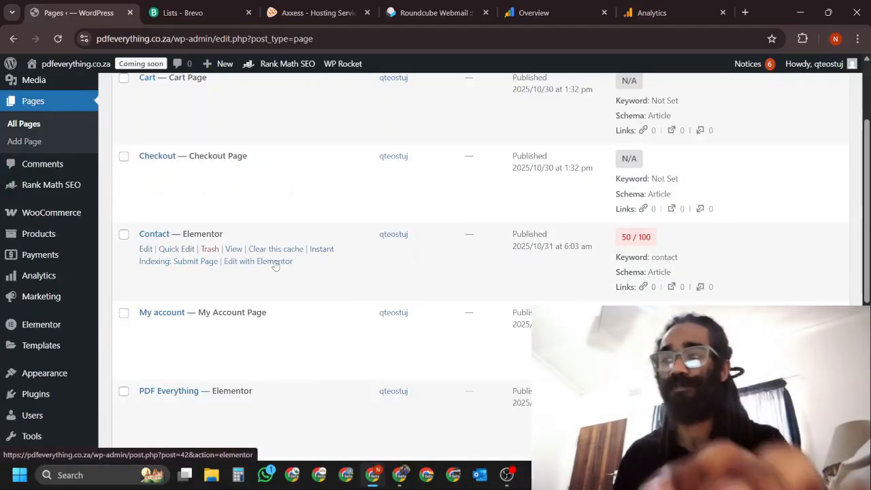
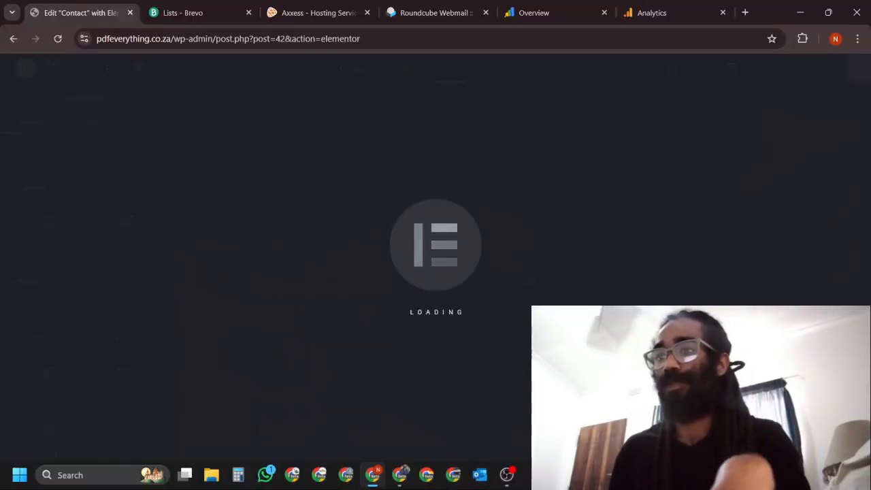
# Add Sendinblue to the Contact form's Actions After Submit.
pyautogui.scroll(-2, 517, 272)
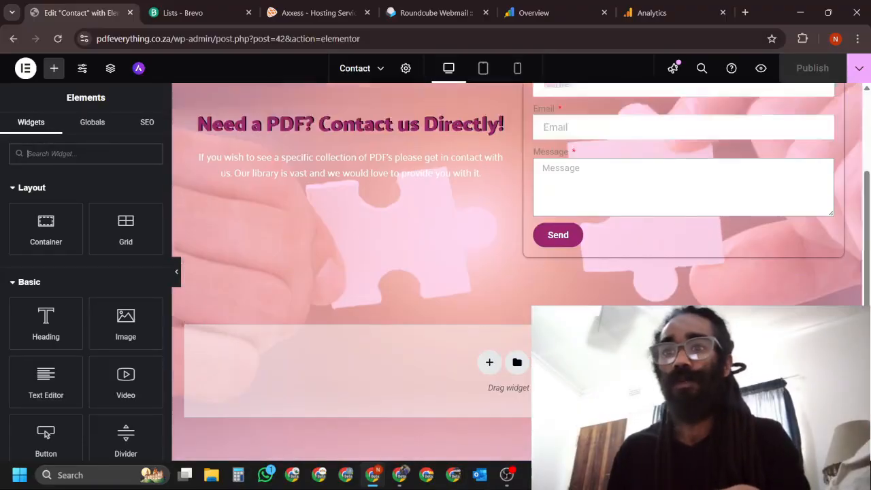
pyautogui.scroll(2, 517, 272)
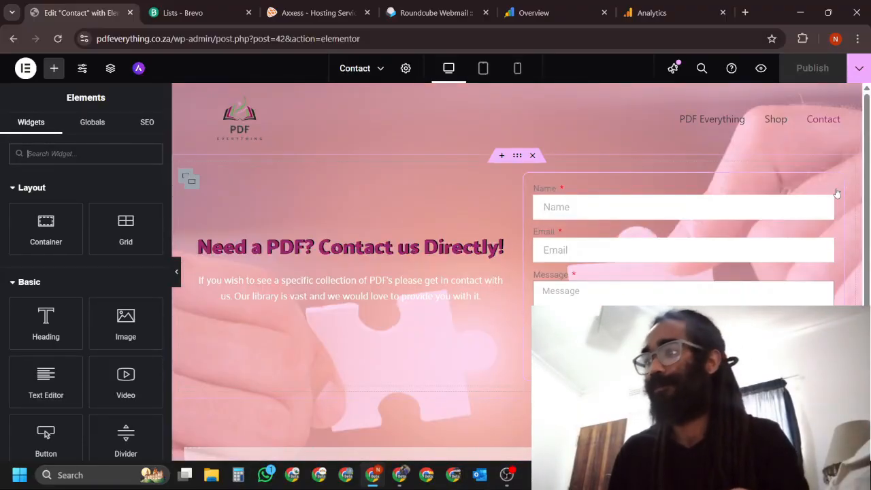
pyautogui.click(807, 199)
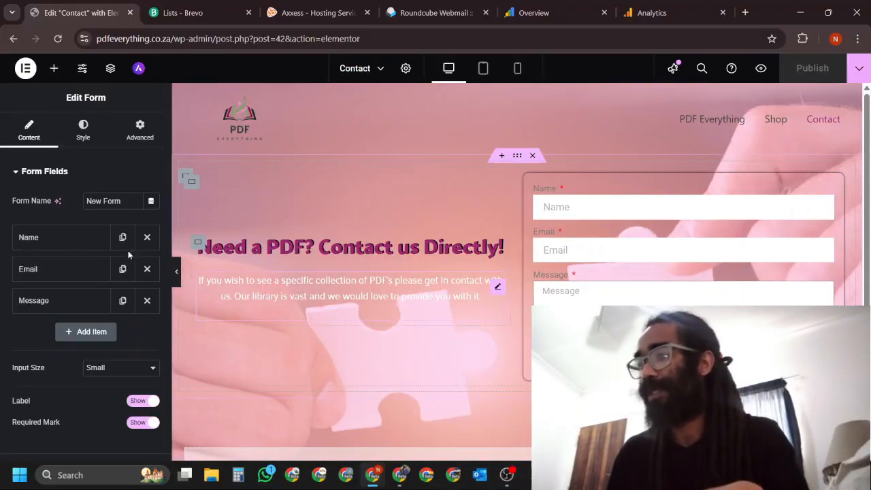
pyautogui.scroll(-2, 48, 286)
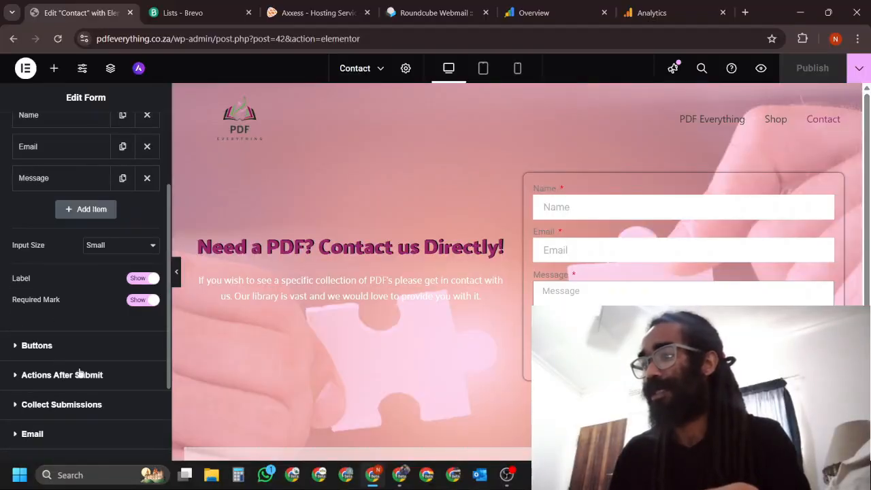
pyautogui.click(80, 372)
pyautogui.click(116, 371)
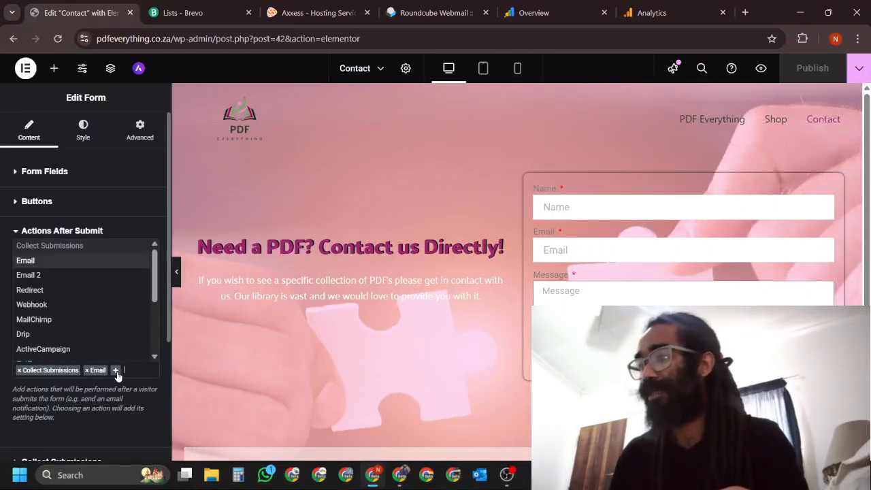
pyautogui.scroll(-3, 93, 317)
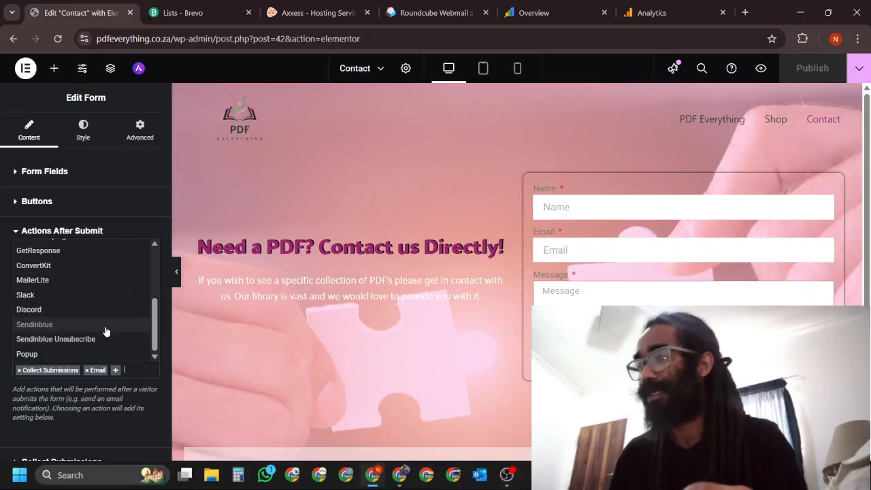
pyautogui.click(105, 325)
# Turn on the global Sendinblue API key, set List ID 2, and publish the page.
pyautogui.scroll(-2, 89, 353)
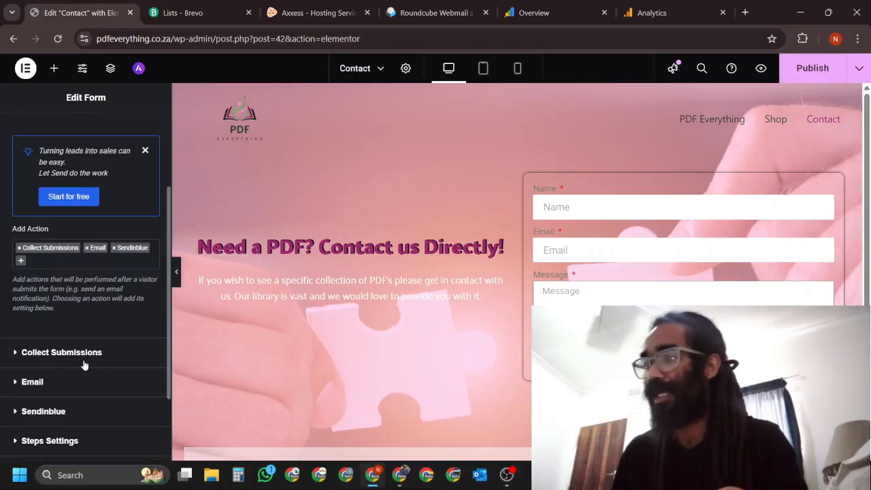
pyautogui.scroll(-2, 84, 361)
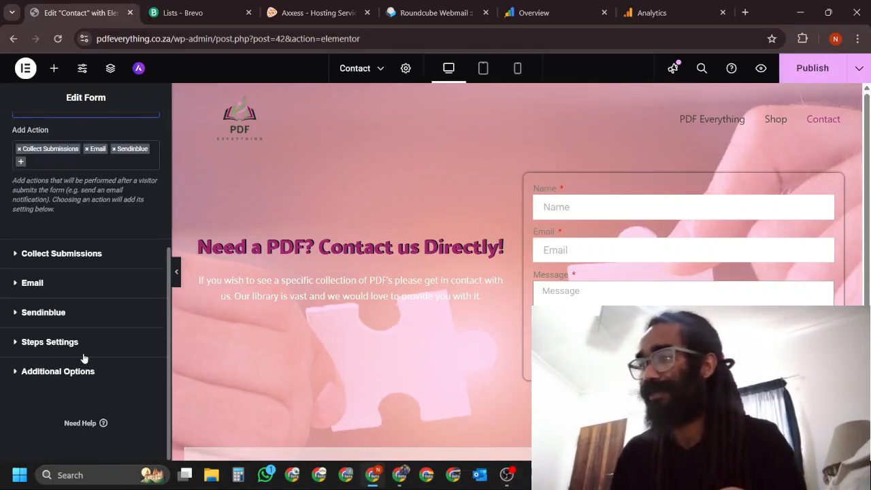
pyautogui.click(43, 312)
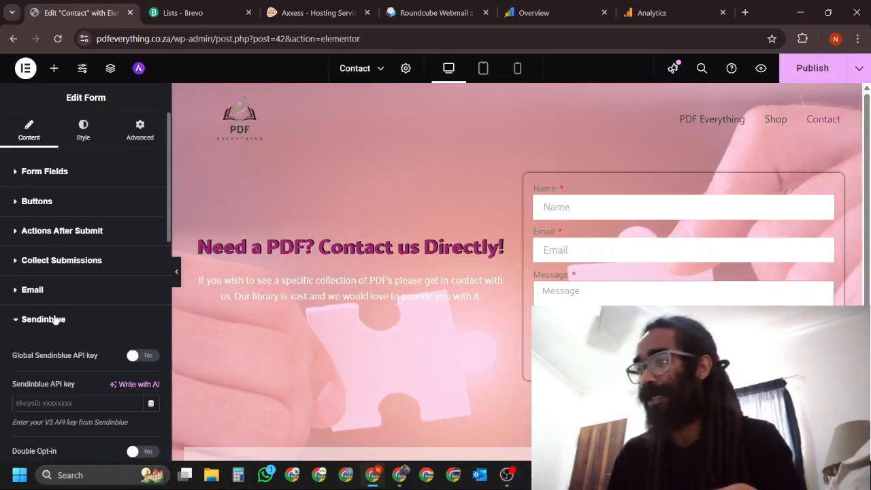
pyautogui.click(136, 360)
pyautogui.scroll(-2, 89, 347)
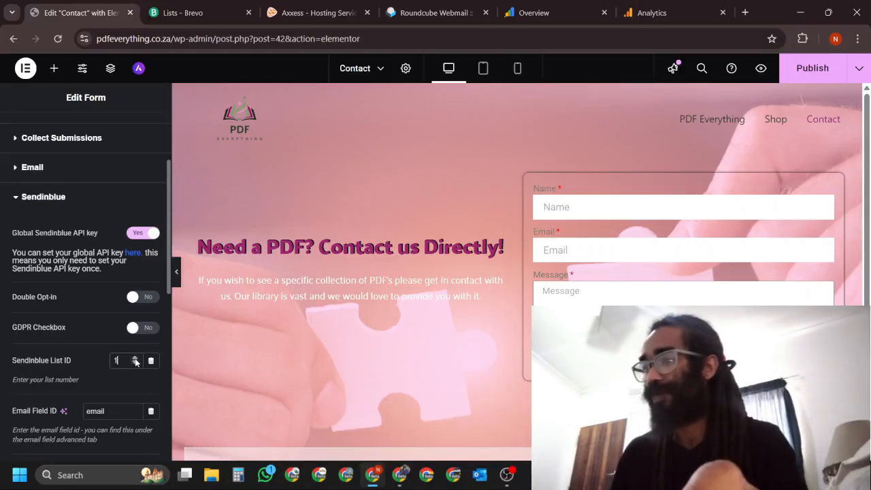
pyautogui.scroll(-3, 128, 276)
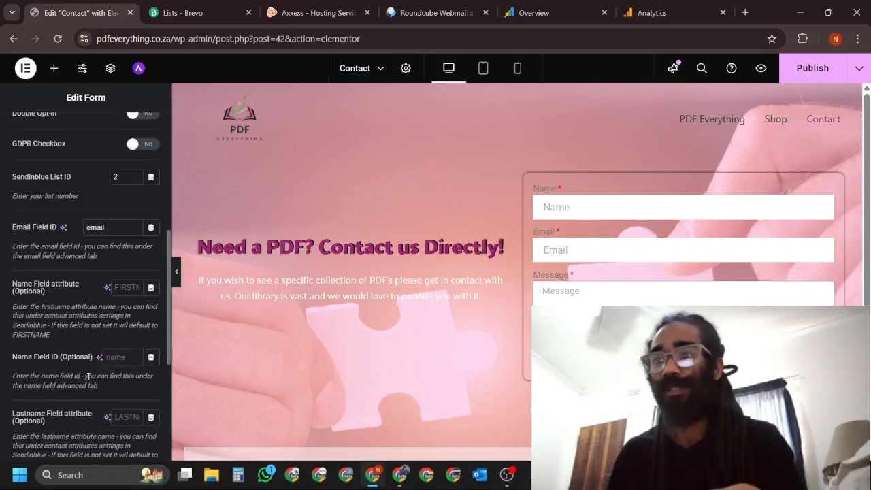
pyautogui.click(812, 68)
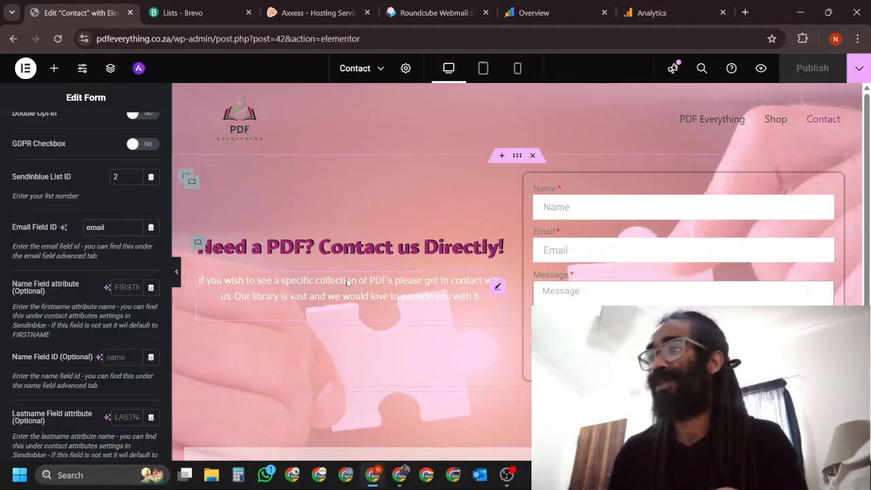
# Exit Elementor to the WordPress editor and go back to the Pages list.
pyautogui.click(27, 69)
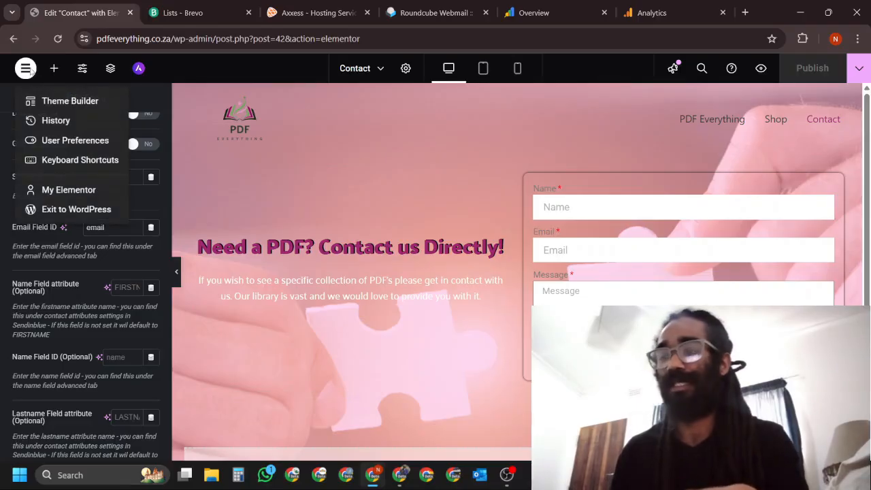
pyautogui.click(76, 209)
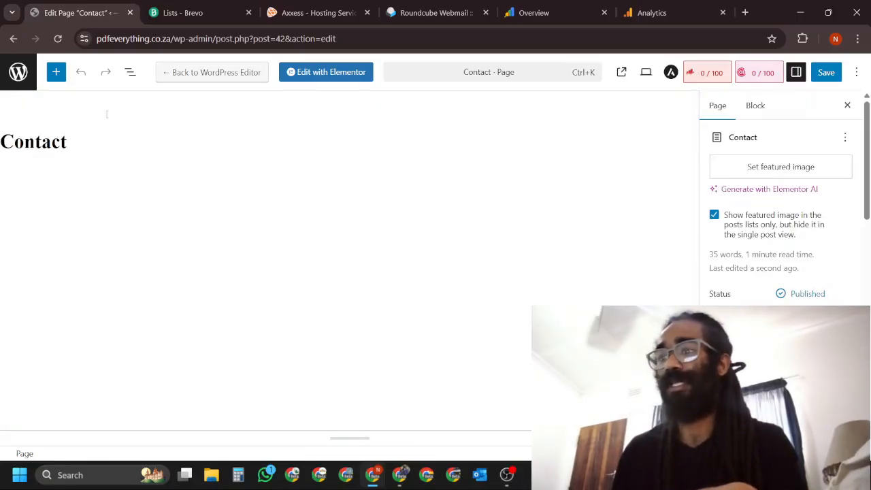
pyautogui.click(18, 72)
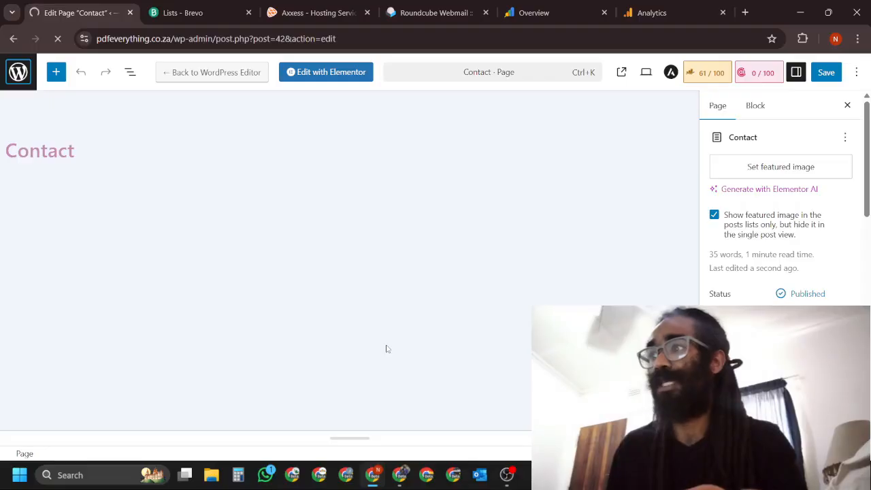
pyautogui.click(18, 72)
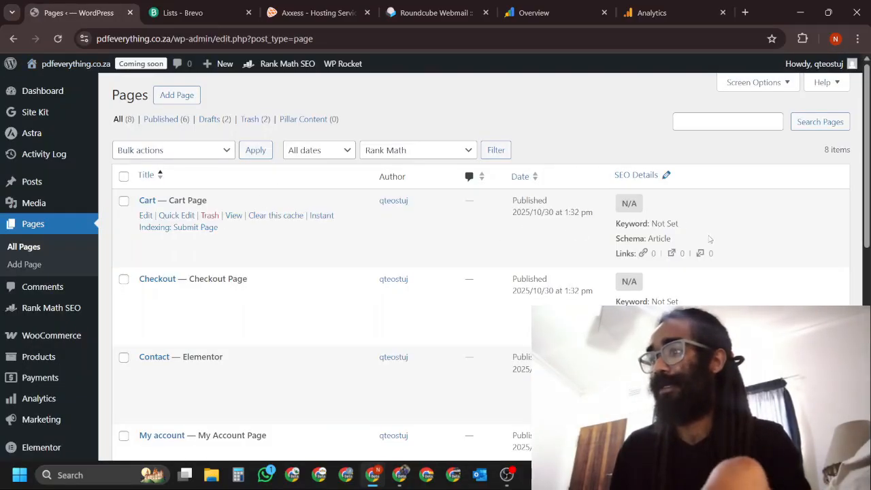
# Open the live Shop page in a new tab, close its editor tab and return to Pages.
pyautogui.scroll(-6, 531, 291)
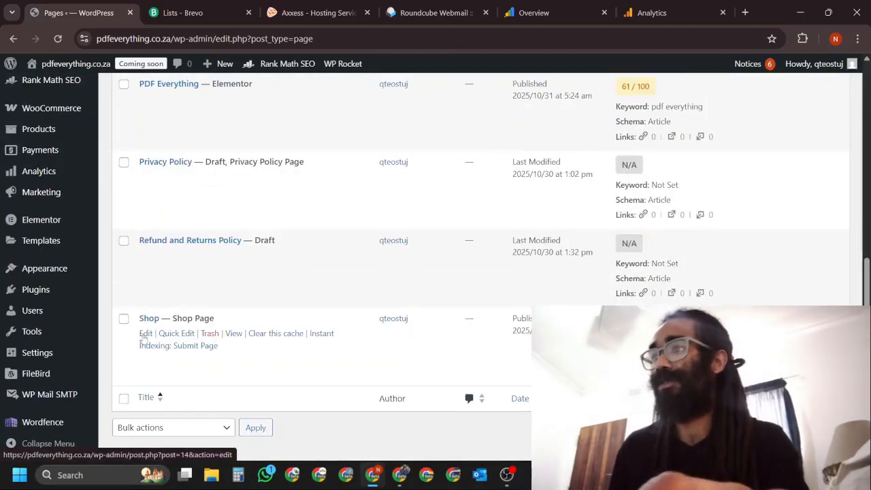
pyautogui.middleClick(144, 334)
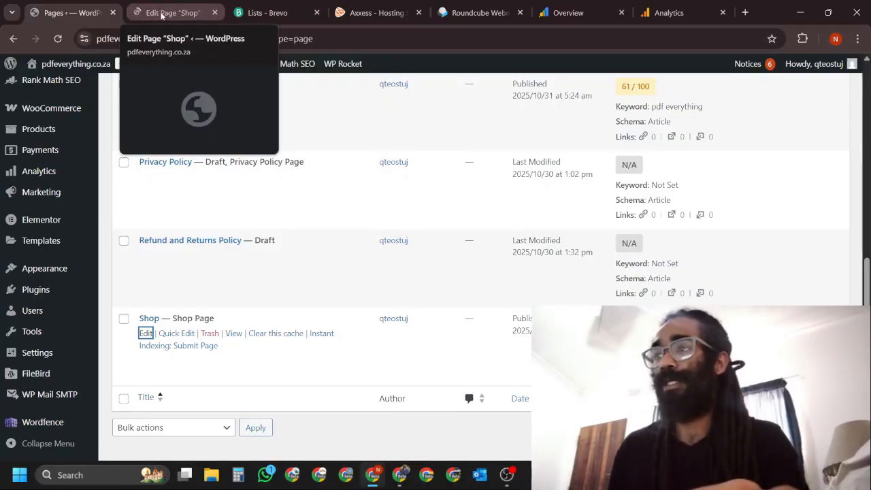
pyautogui.click(161, 13)
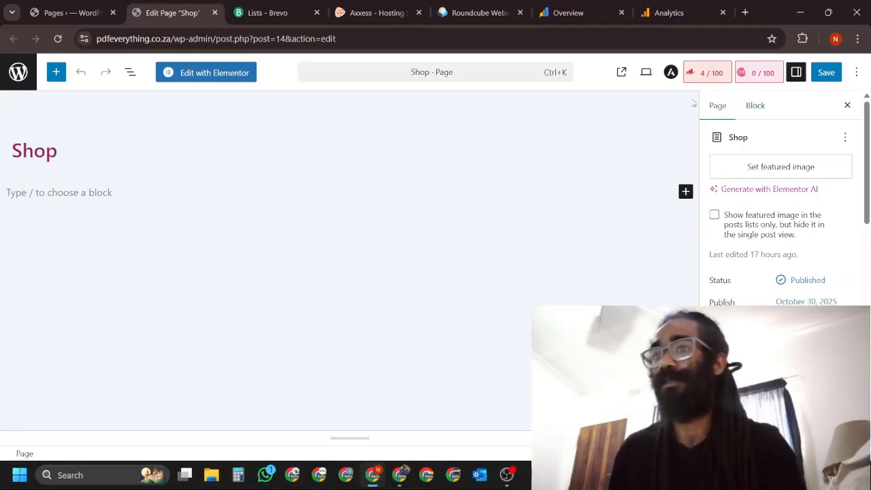
pyautogui.click(621, 73)
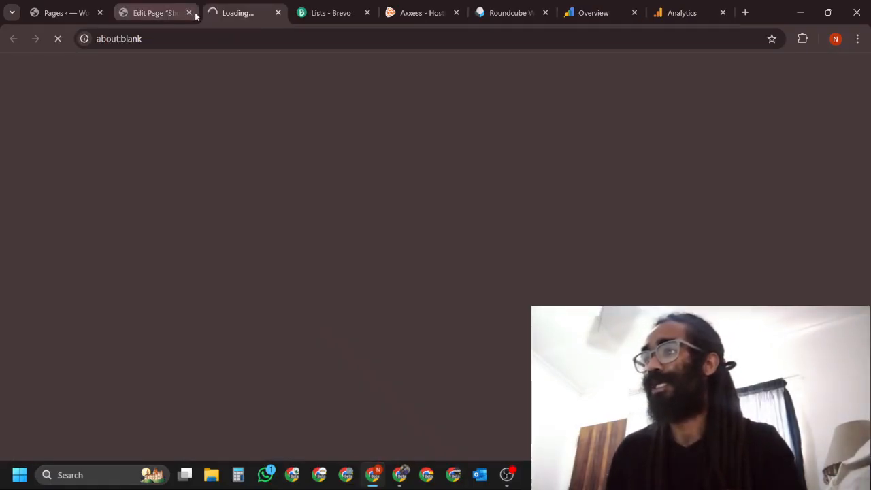
pyautogui.click(189, 13)
pyautogui.click(64, 12)
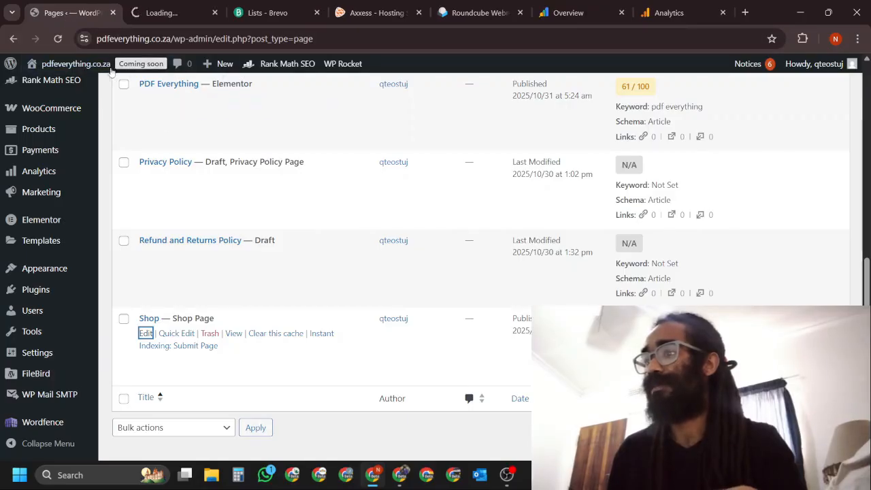
pyautogui.moveTo(73, 272)
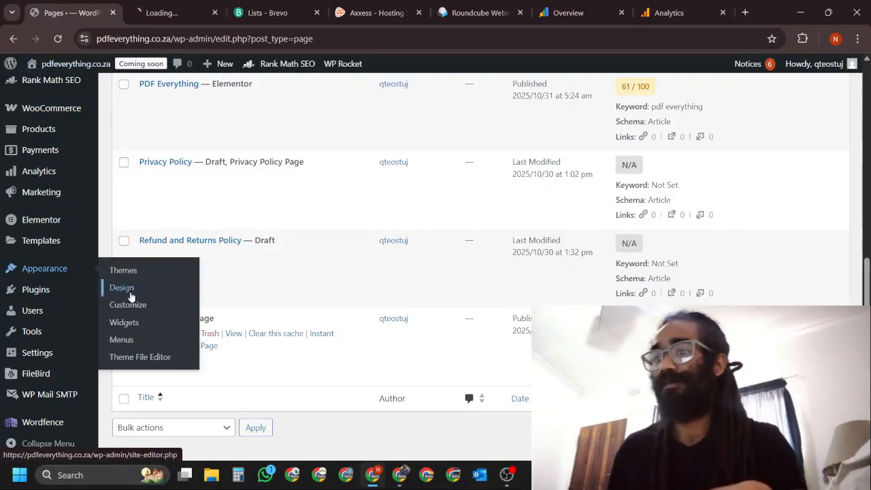
pyautogui.click(129, 289)
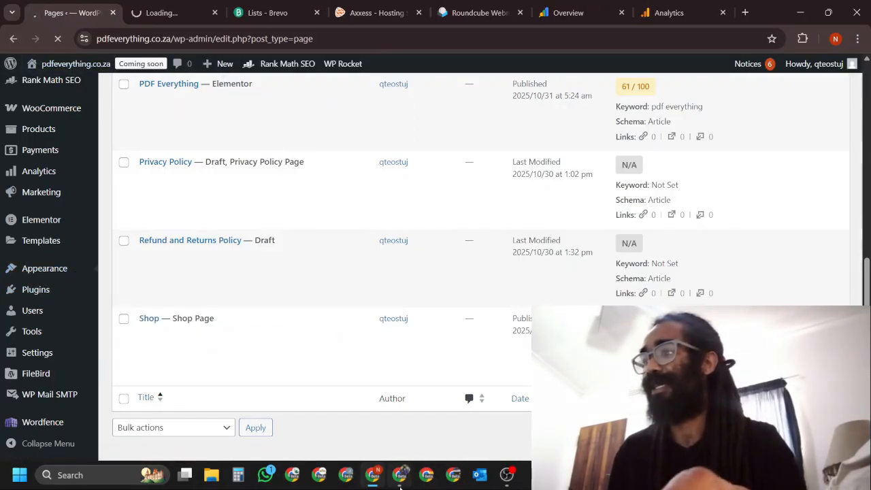
pyautogui.moveTo(399, 474)
pyautogui.scroll(-1, 41, 258)
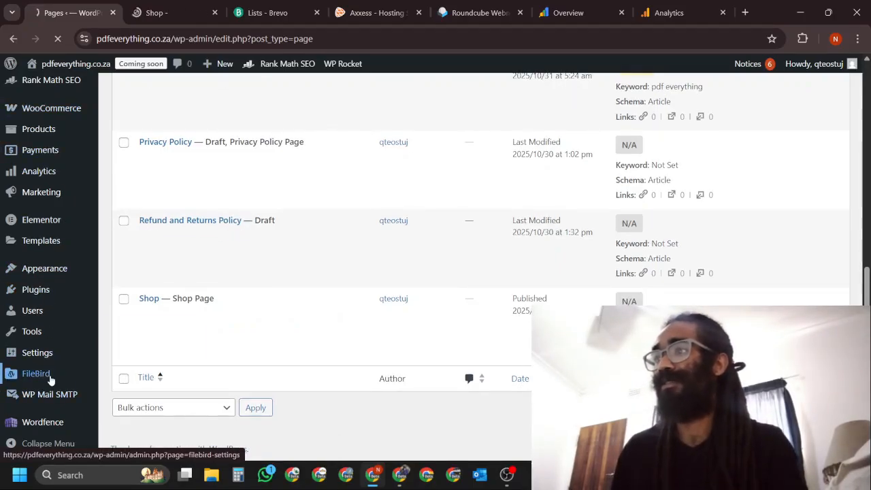
# Filter the Media Library to the background images folder and open PDF-Store.png's details.
pyautogui.click(60, 371)
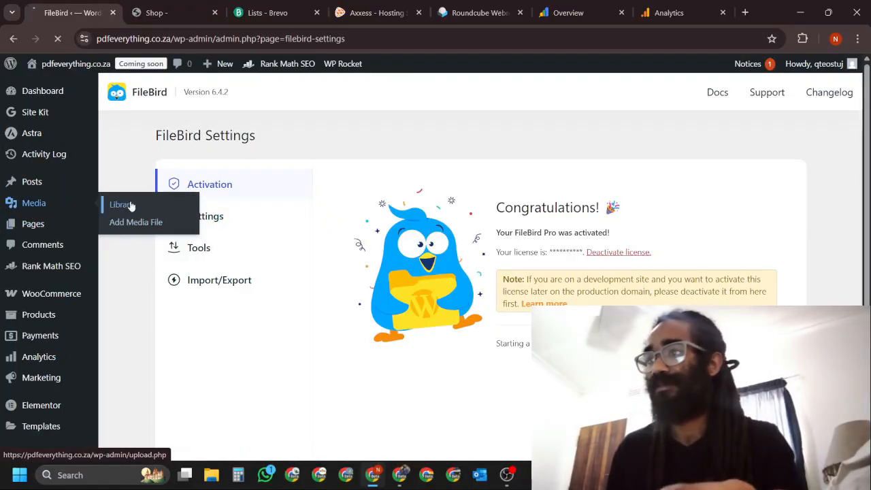
pyautogui.click(113, 202)
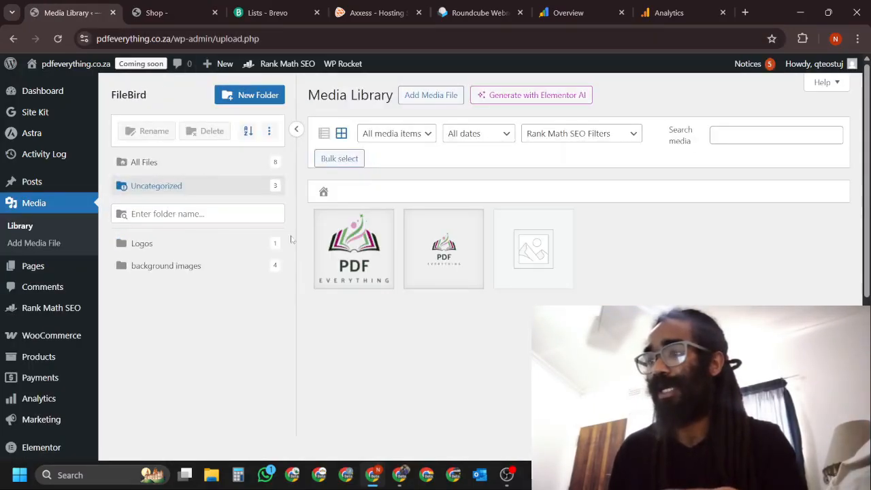
pyautogui.click(202, 267)
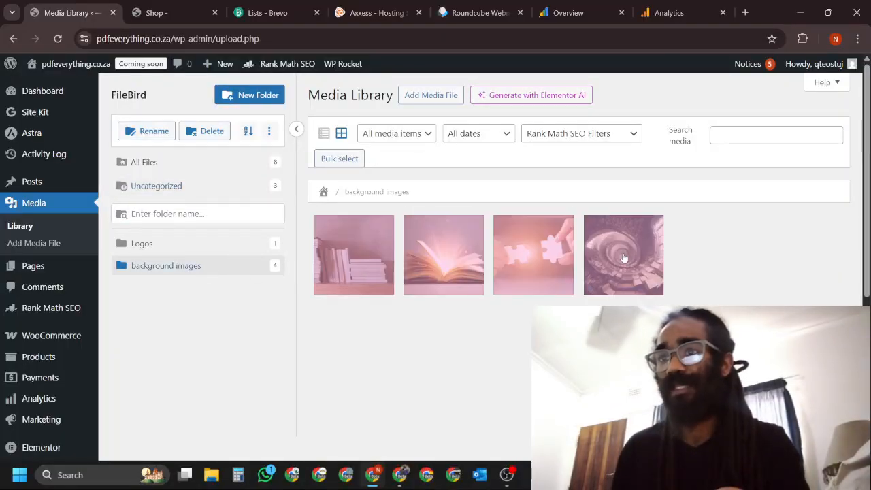
pyautogui.click(623, 257)
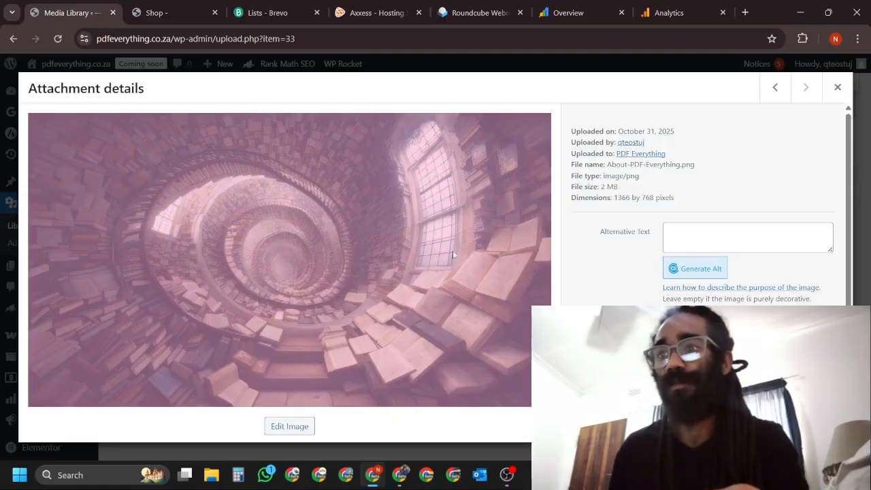
pyautogui.click(836, 87)
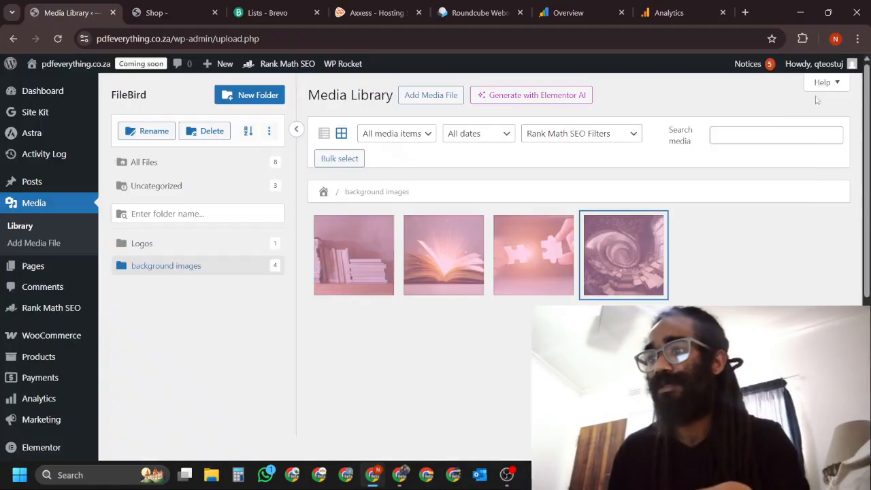
pyautogui.click(366, 266)
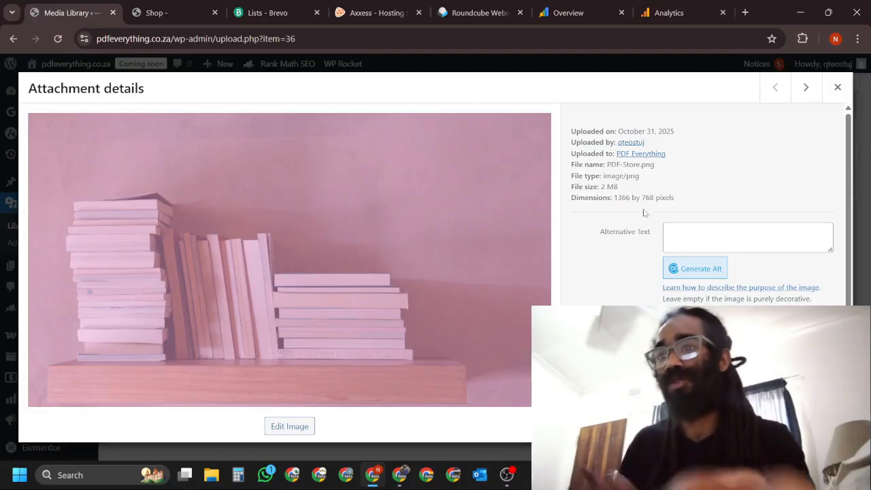
# Enter alternative text 'Sthop' for PDF-Store.png, copy its file URL, and close details.
pyautogui.click(693, 240)
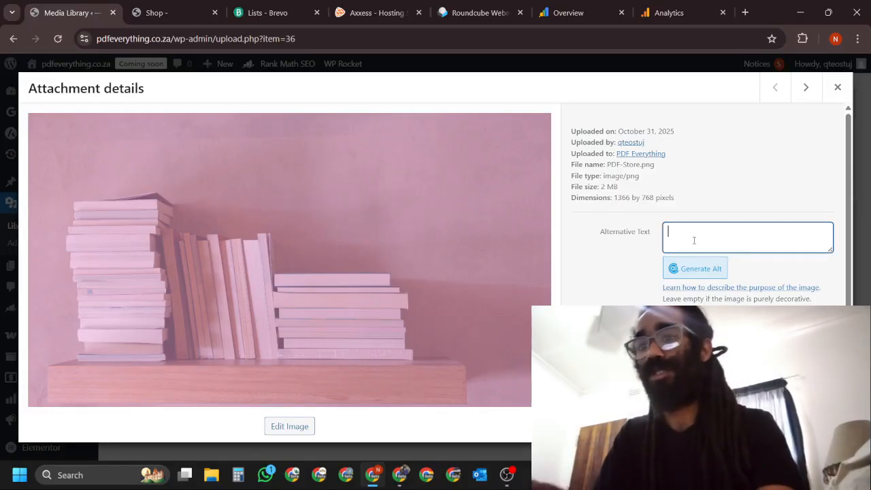
pyautogui.write('S')
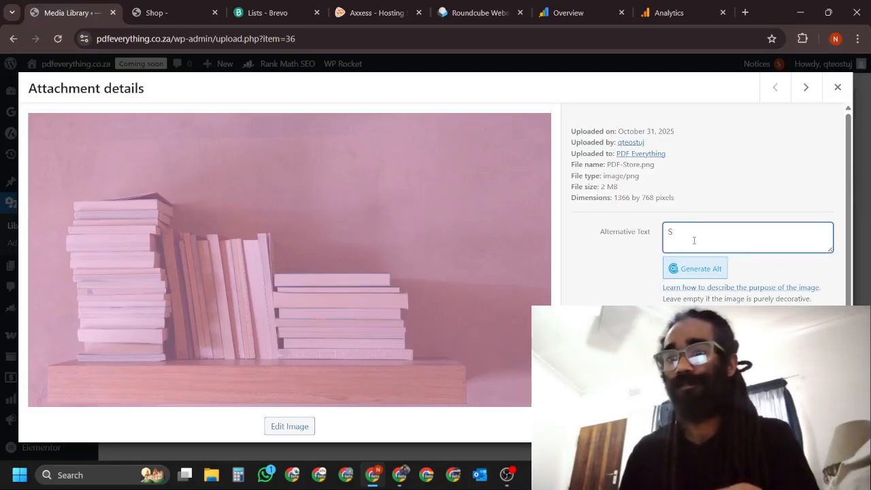
pyautogui.write('thop')
pyautogui.scroll(-2, 691, 288)
pyautogui.scroll(-1, 691, 289)
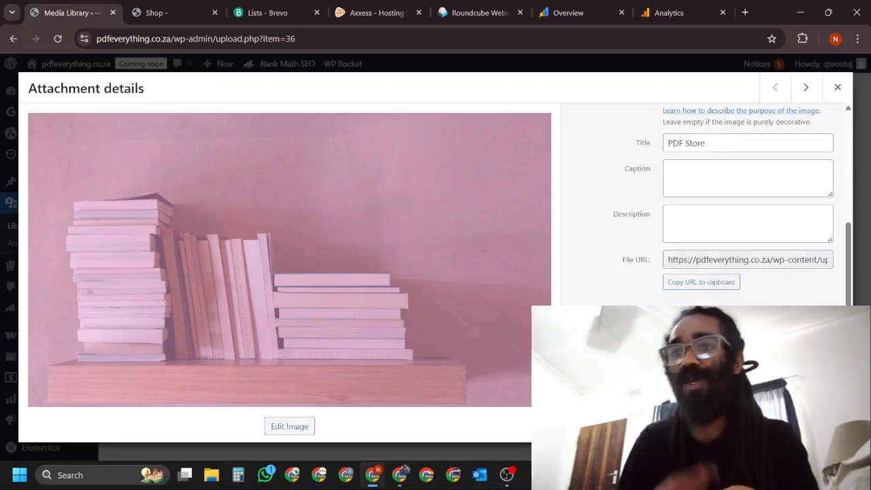
pyautogui.click(710, 283)
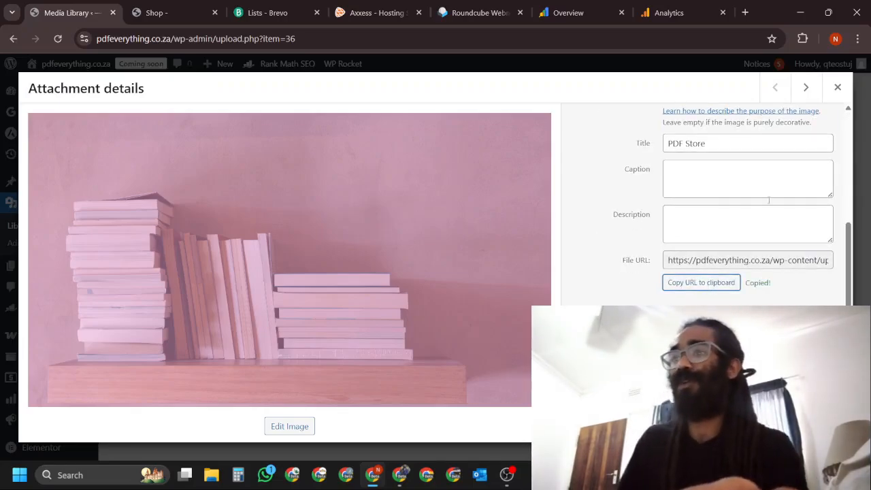
pyautogui.click(837, 88)
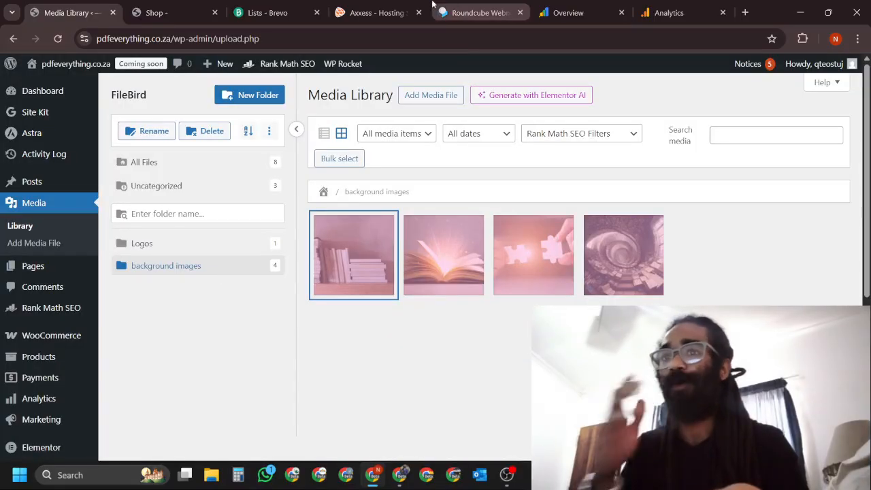
# Load claude.ai in a new tab of the other browser window.
pyautogui.click(400, 480)
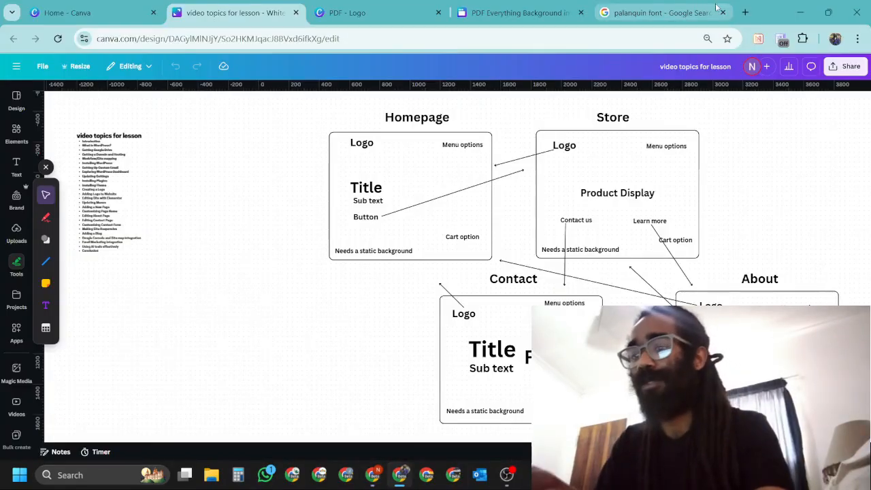
pyautogui.hotkey('ctrl', 't')
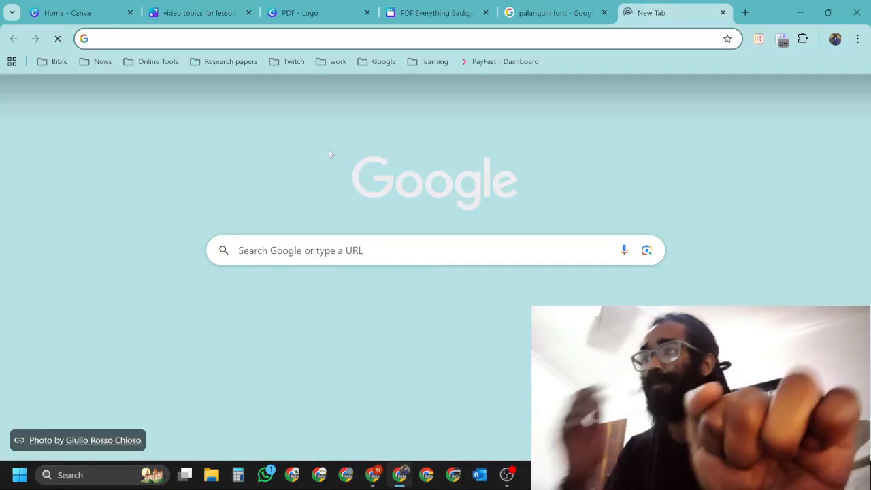
pyautogui.write('claude.ai')
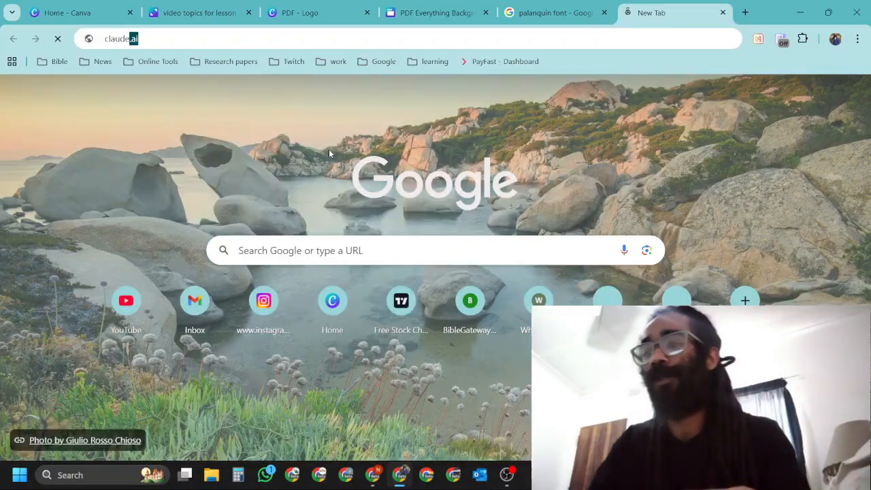
pyautogui.press('Return')
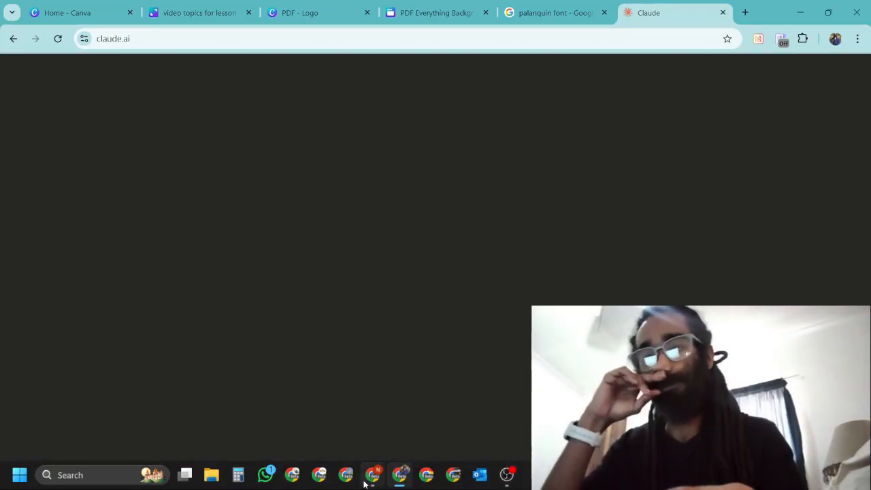
# Check the live Shop page and Media Library, then return to the Claude window.
pyautogui.click(367, 478)
pyautogui.click(189, 21)
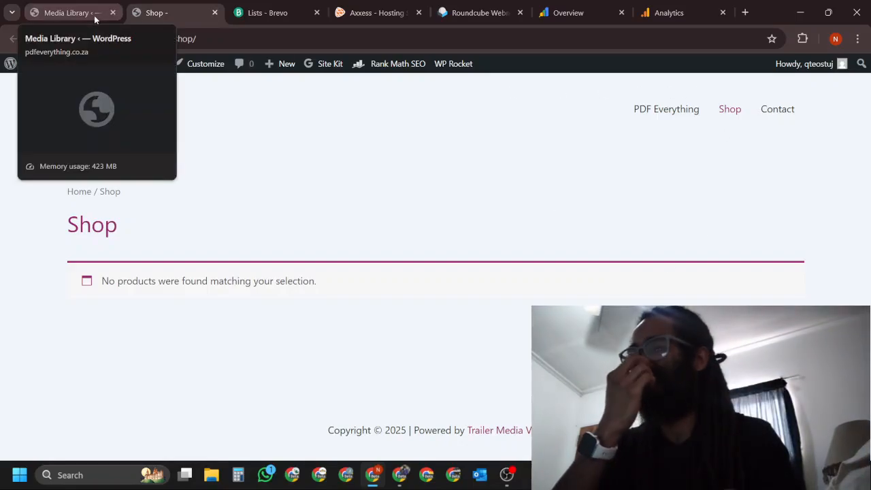
pyautogui.click(94, 15)
pyautogui.click(175, 12)
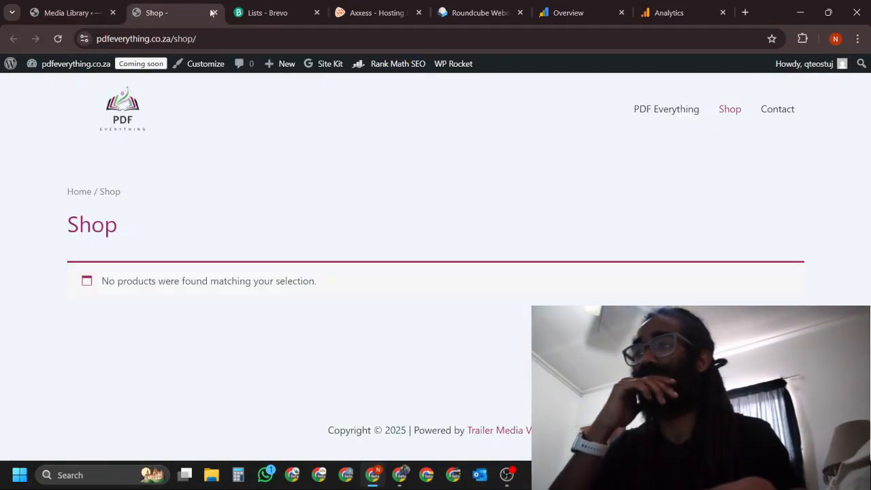
pyautogui.click(400, 476)
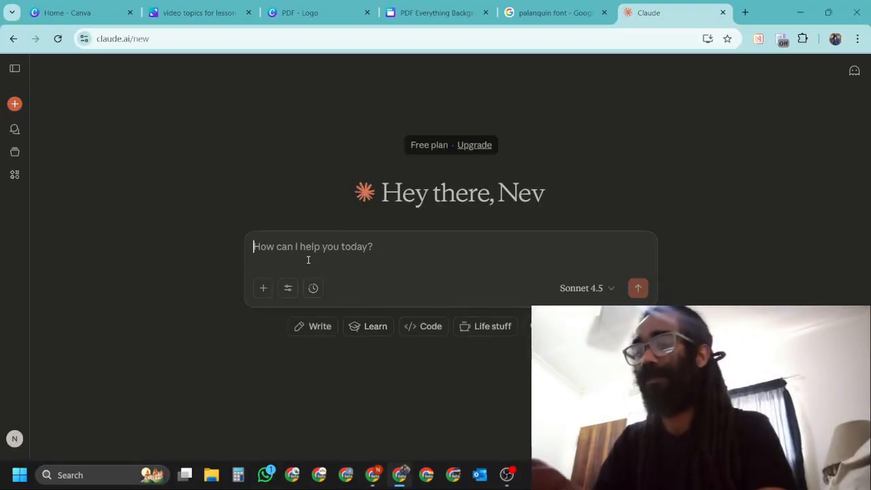
# Send Claude a two-line prompt asking for WooCommerce background-image CSS: centred, no repeat, cover.
pyautogui.write('P')
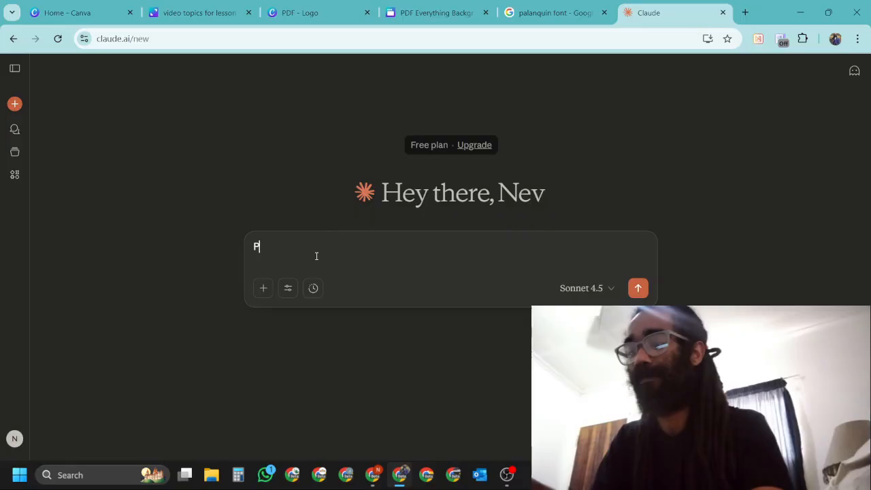
pyautogui.write('lease pro')
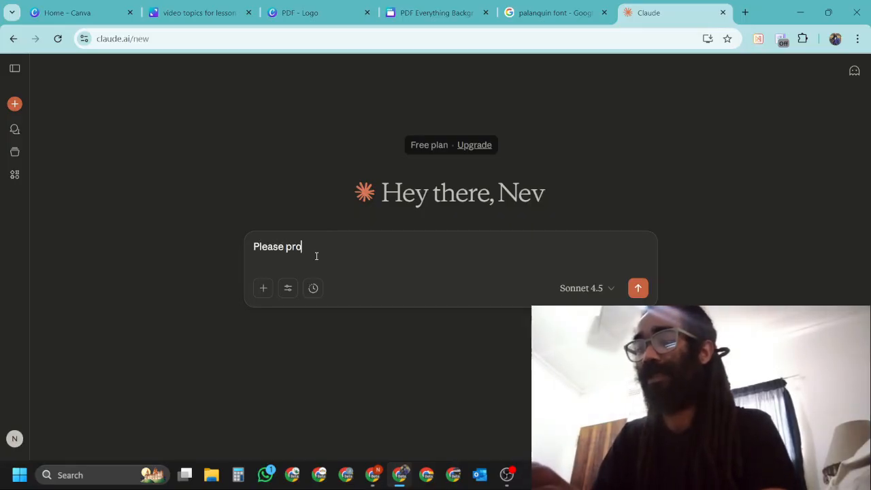
pyautogui.write('vide me C')
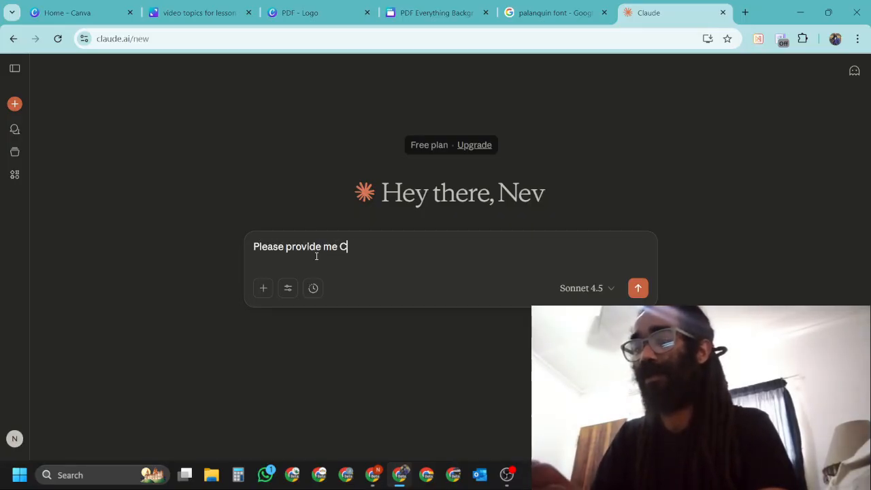
pyautogui.write('SS to make my wo')
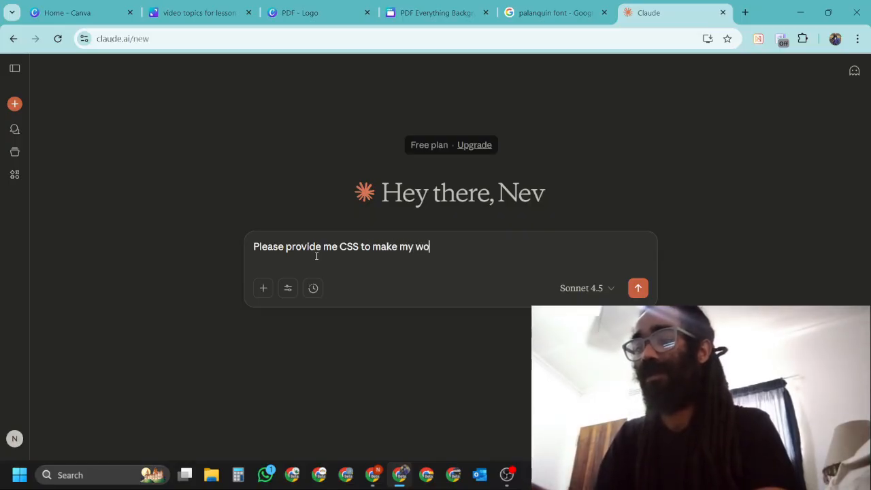
pyautogui.write('ocommerce s')
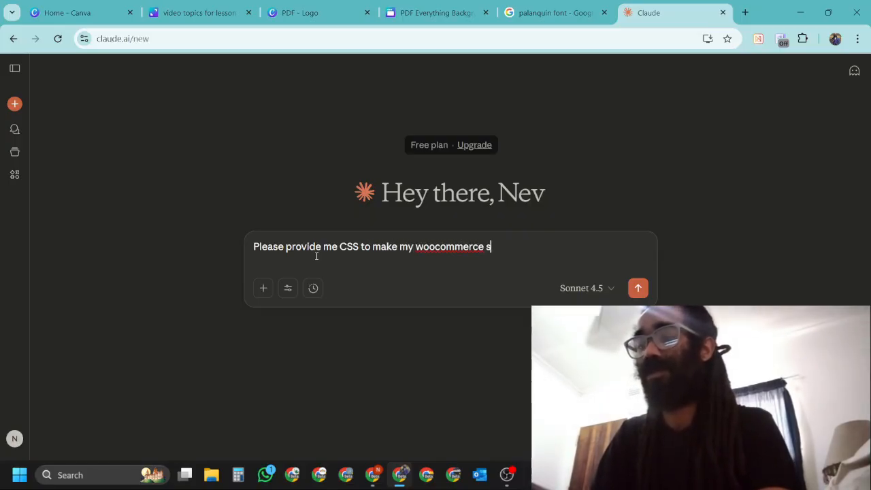
pyautogui.write('tore ')
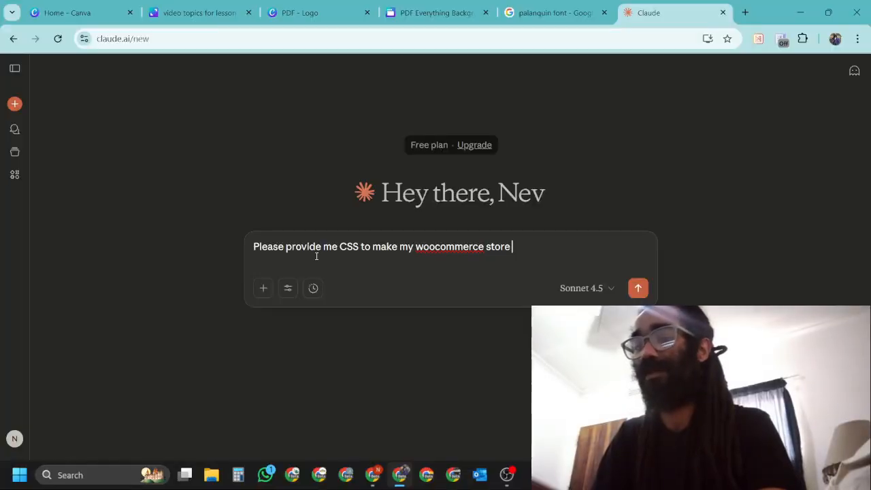
pyautogui.write('background')
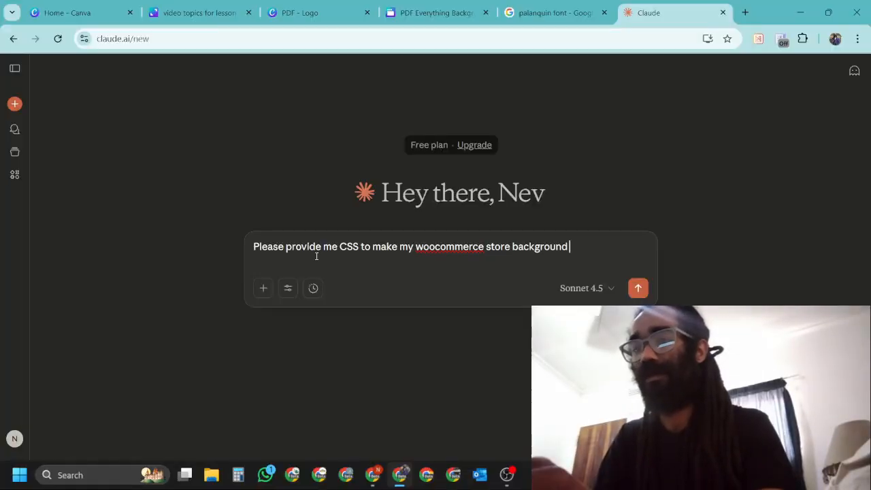
pyautogui.write(' Image')
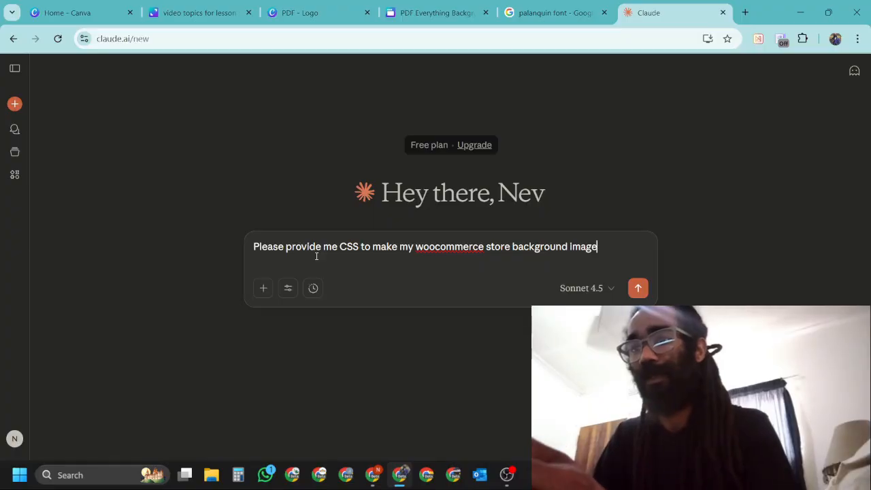
pyautogui.write('.')
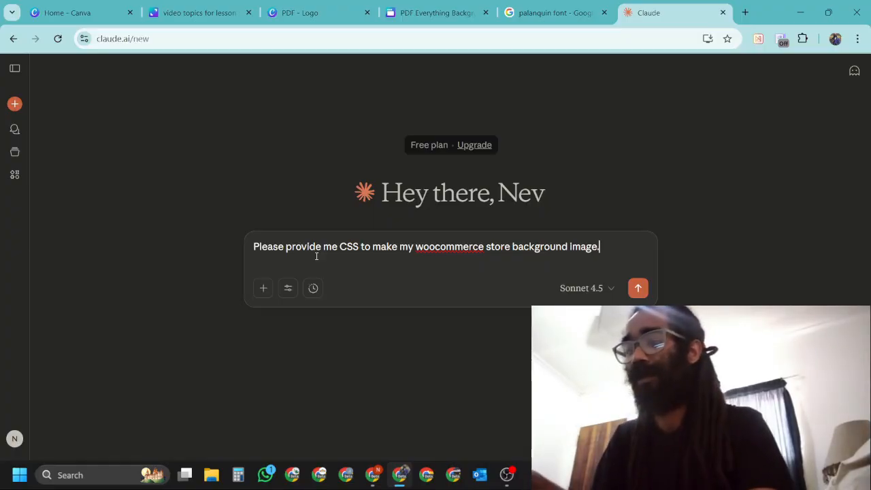
pyautogui.hotkey('shift', 'Return')
pyautogui.write('I')
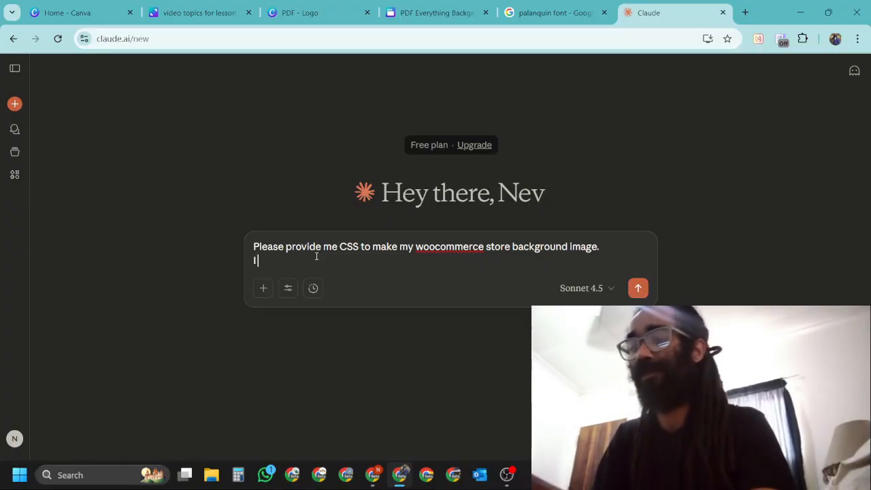
pyautogui.write(' want it to be')
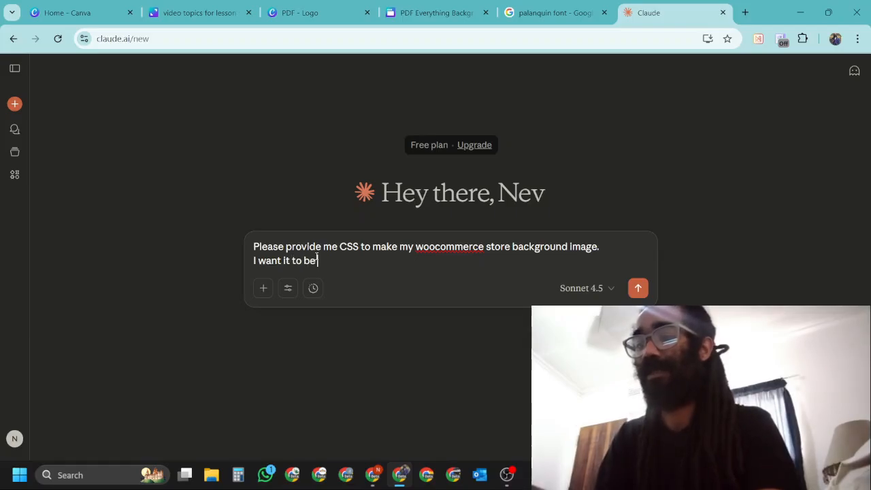
pyautogui.write(' centre centre,')
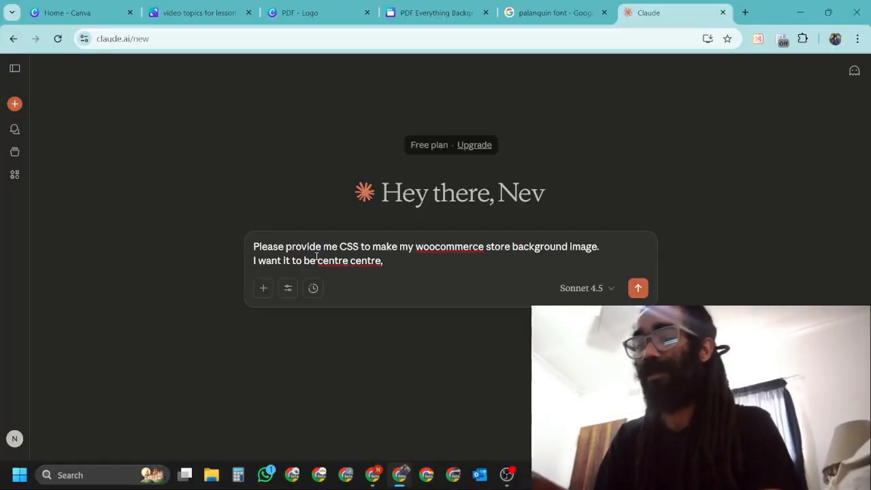
pyautogui.write('have no re')
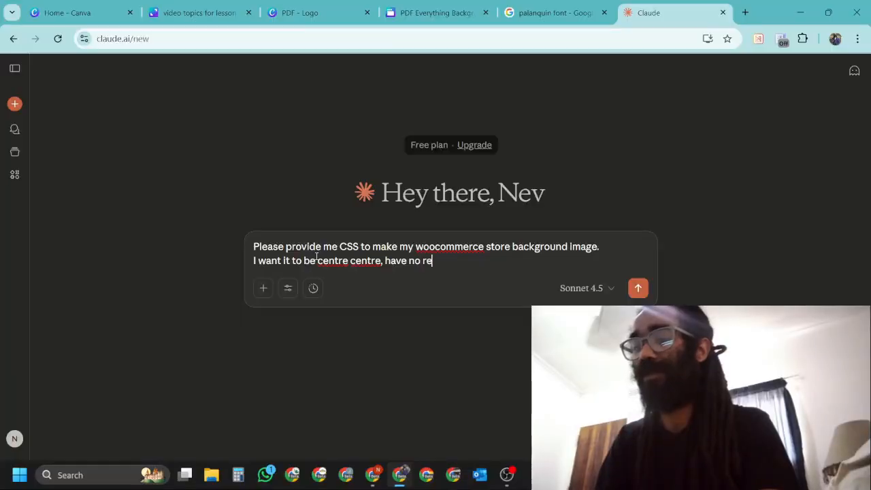
pyautogui.write('peat and b')
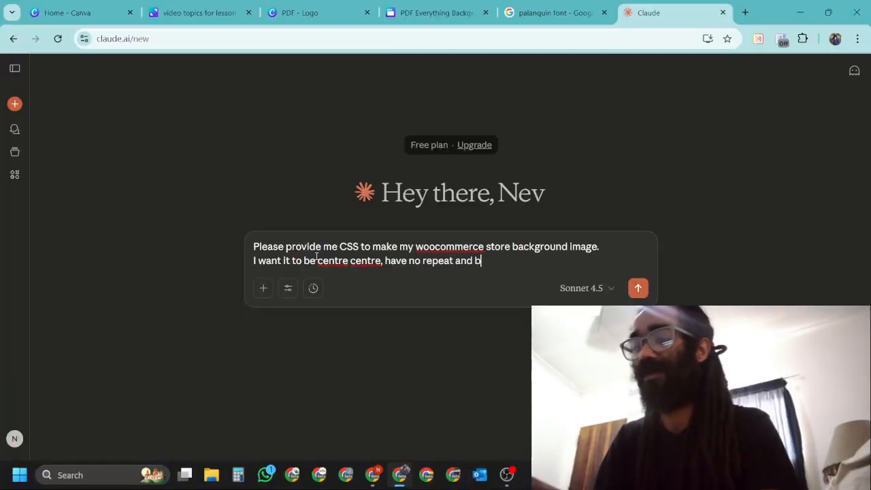
pyautogui.write('e in cover')
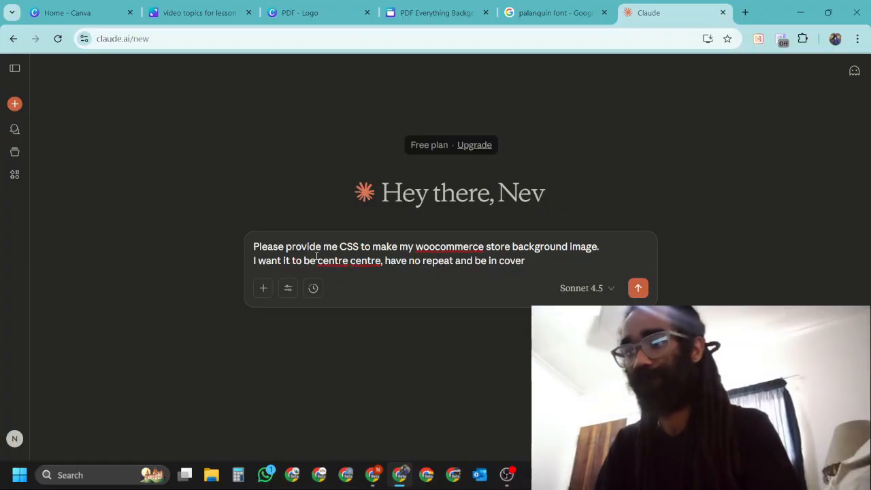
pyautogui.write(' .')
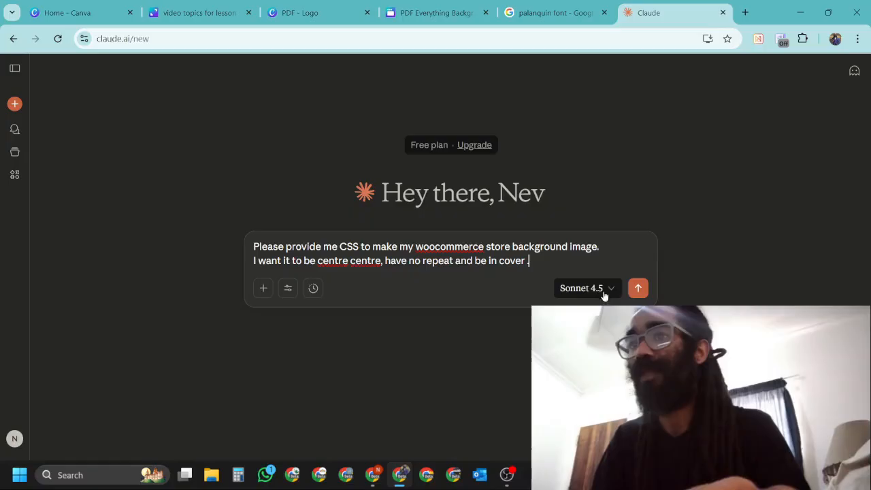
pyautogui.click(638, 287)
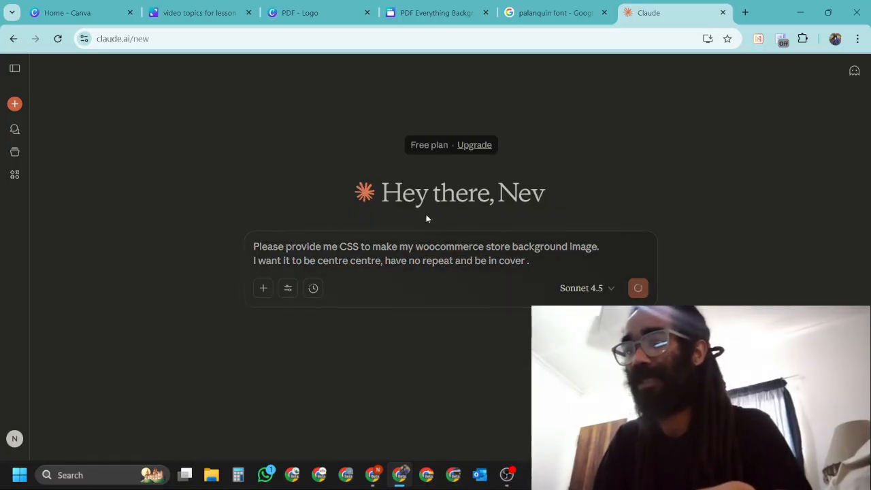
pyautogui.moveTo(375, 479)
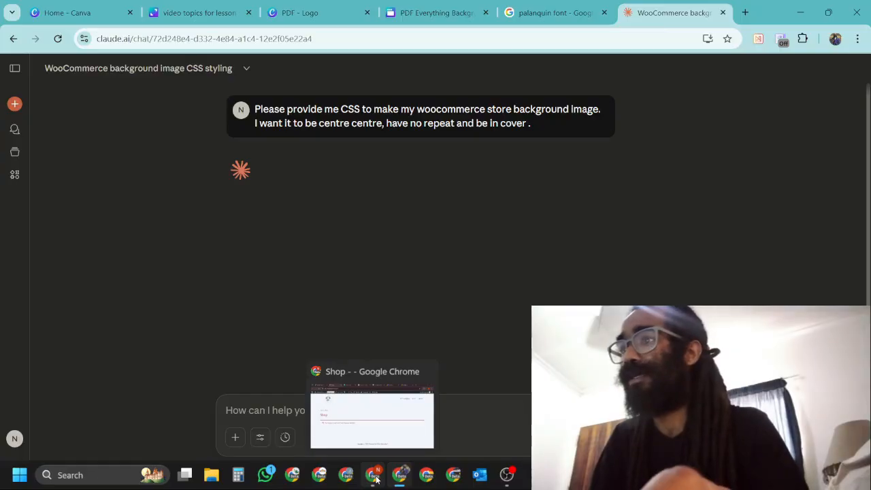
# Open the Customizer from the Shop page and copy Claude's background-image CSS block.
pyautogui.click(376, 479)
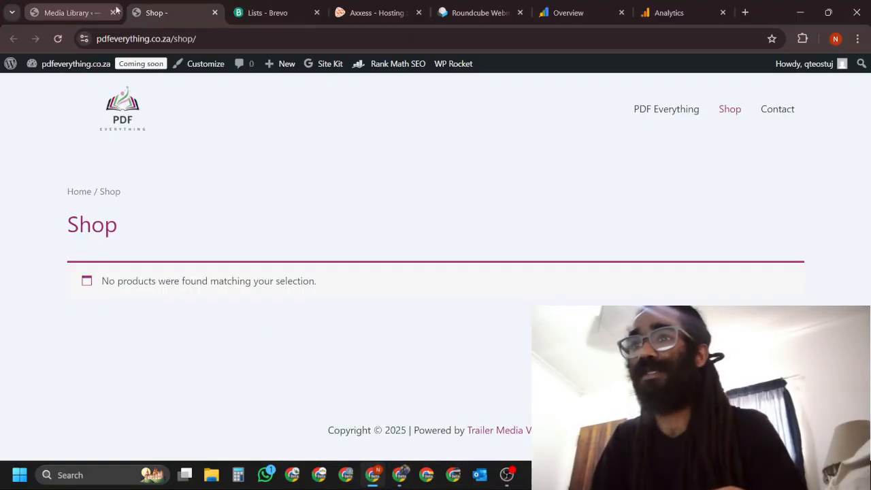
pyautogui.click(198, 61)
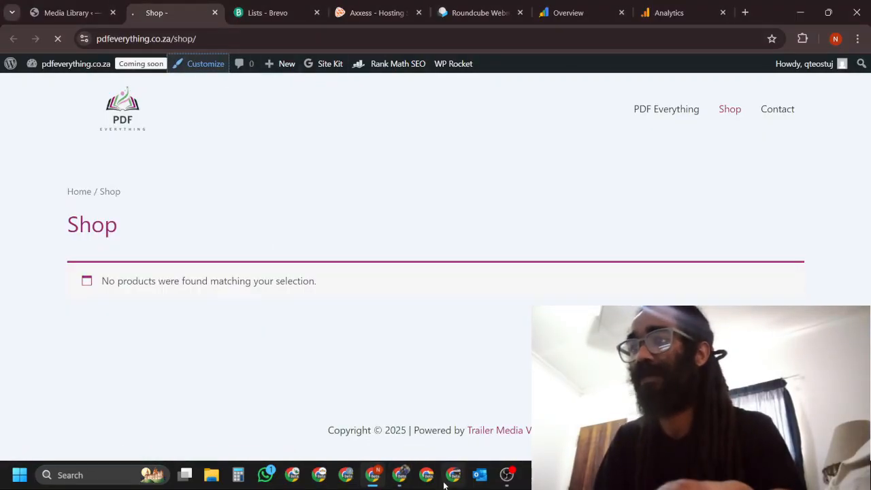
pyautogui.click(400, 476)
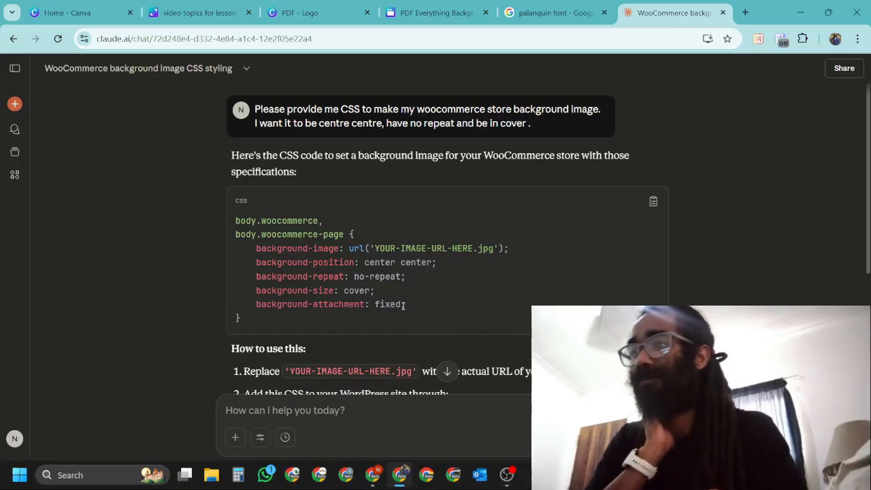
pyautogui.moveTo(406, 304); pyautogui.dragTo(233, 226)
pyautogui.hotkey('ctrl', 'c')
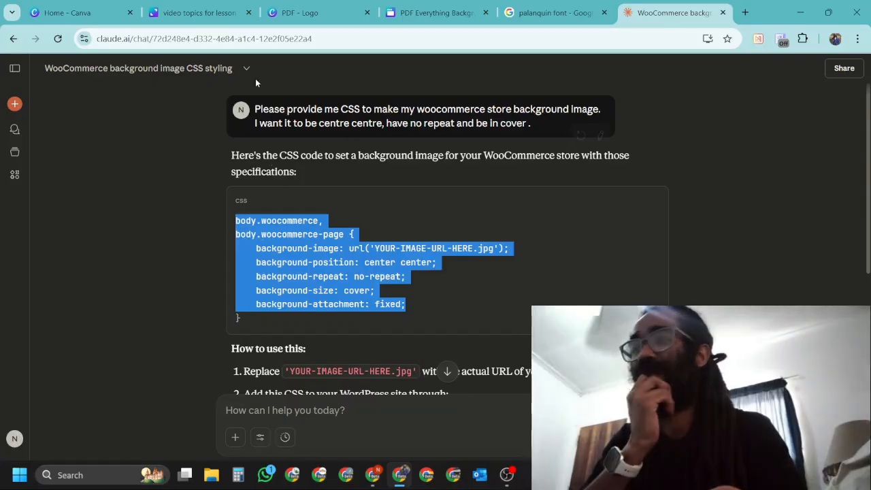
pyautogui.click(372, 474)
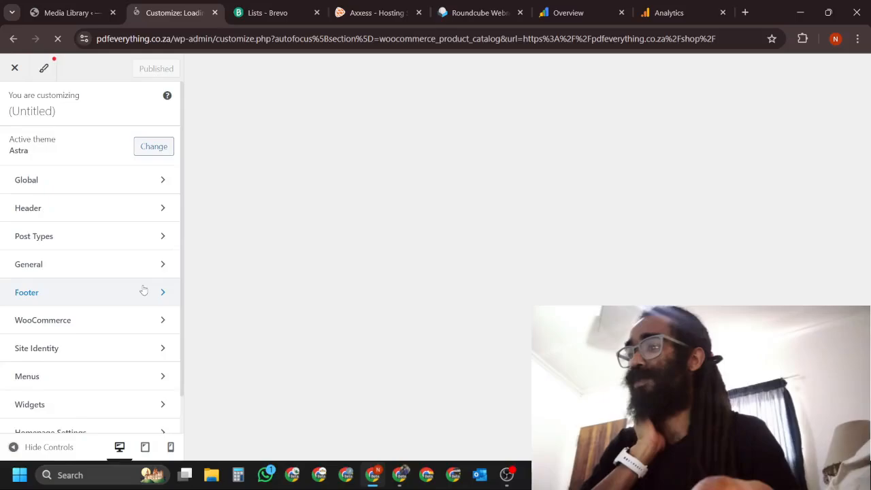
# Navigate the Customizer sidebar to Additional CSS, backing out of Product Catalog.
pyautogui.scroll(-1, 142, 287)
pyautogui.scroll(1, 138, 291)
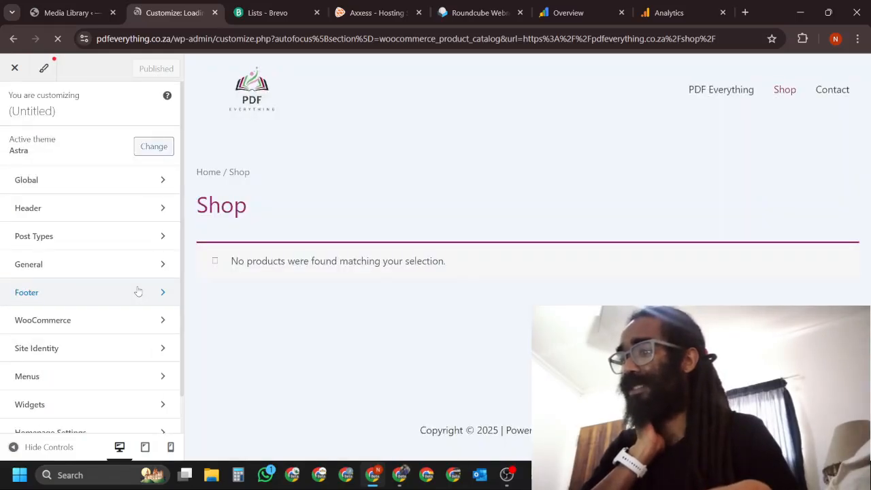
pyautogui.scroll(-1, 99, 422)
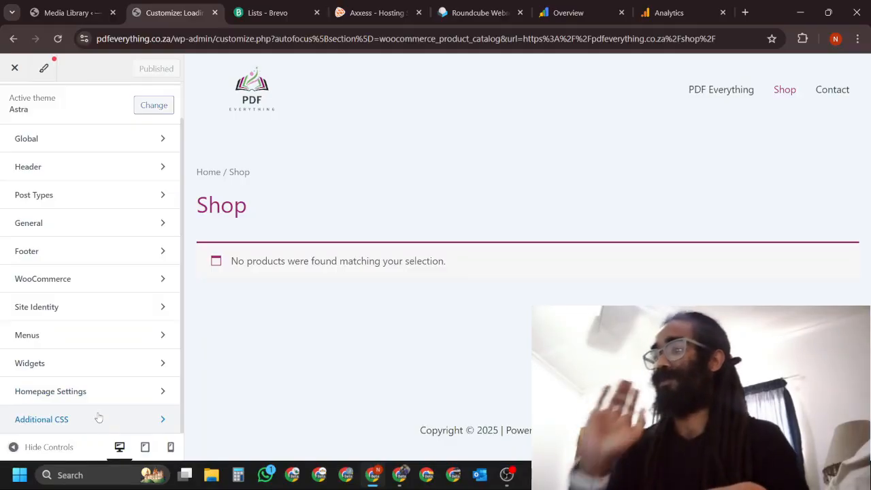
pyautogui.click(99, 418)
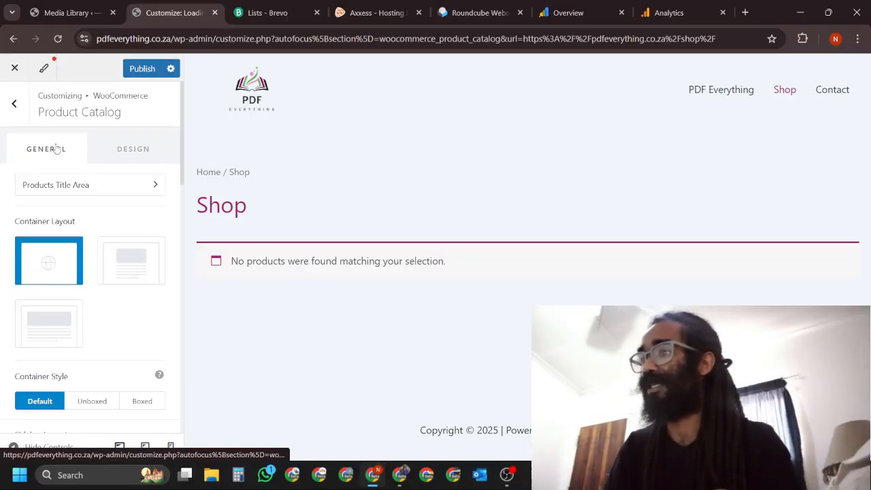
pyautogui.click(22, 115)
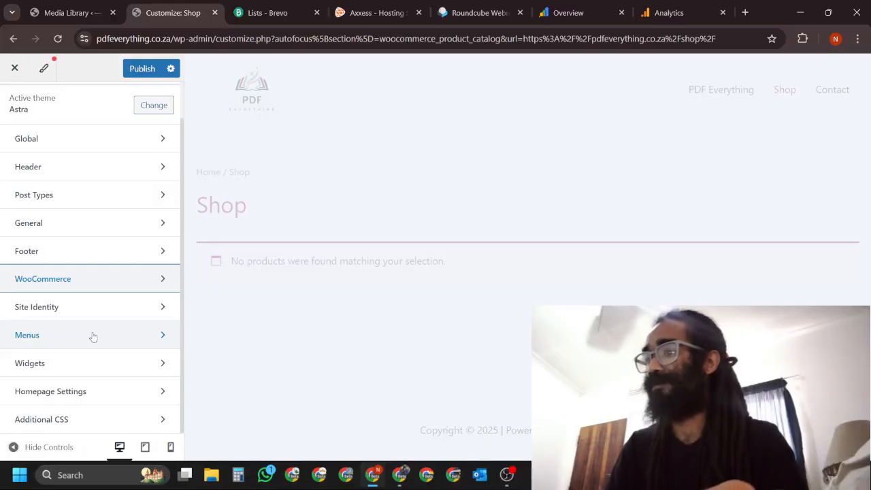
pyautogui.click(94, 418)
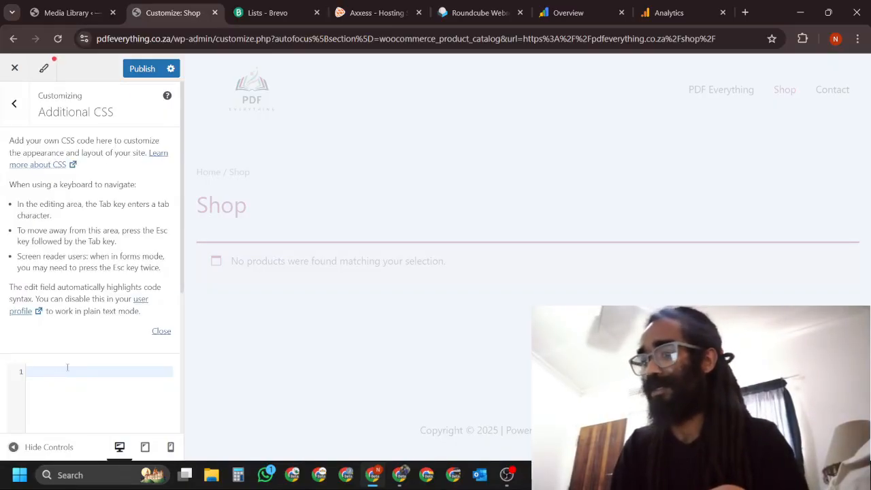
# Paste the background CSS and replace its placeholder URL with the PDF-Store.png address.
pyautogui.scroll(-3, 72, 357)
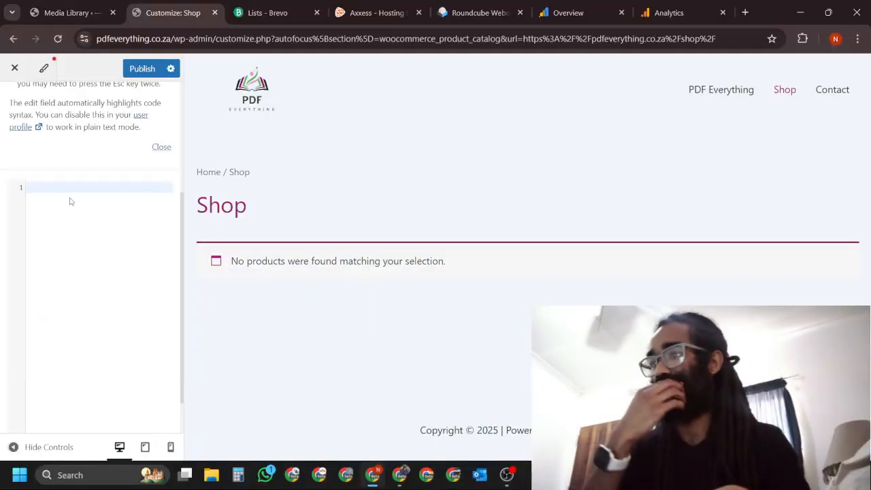
pyautogui.hotkey('ctrl', 'v')
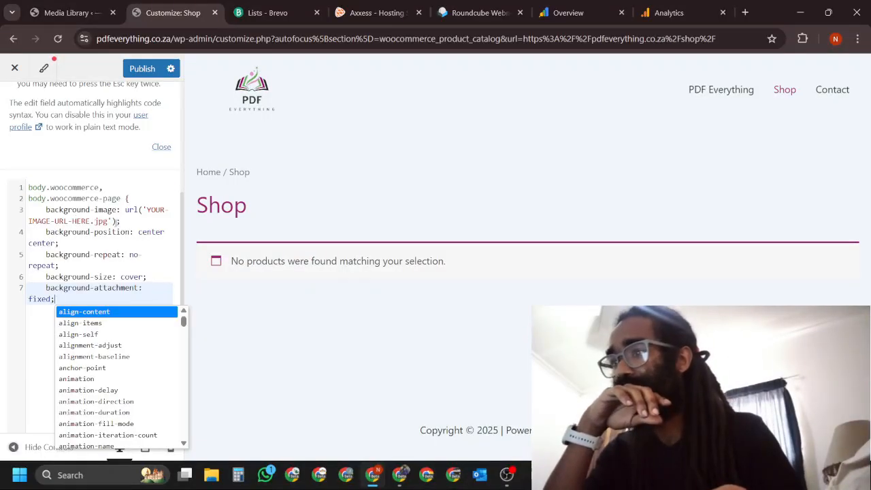
pyautogui.click(108, 221)
pyautogui.moveTo(108, 221); pyautogui.dragTo(143, 211)
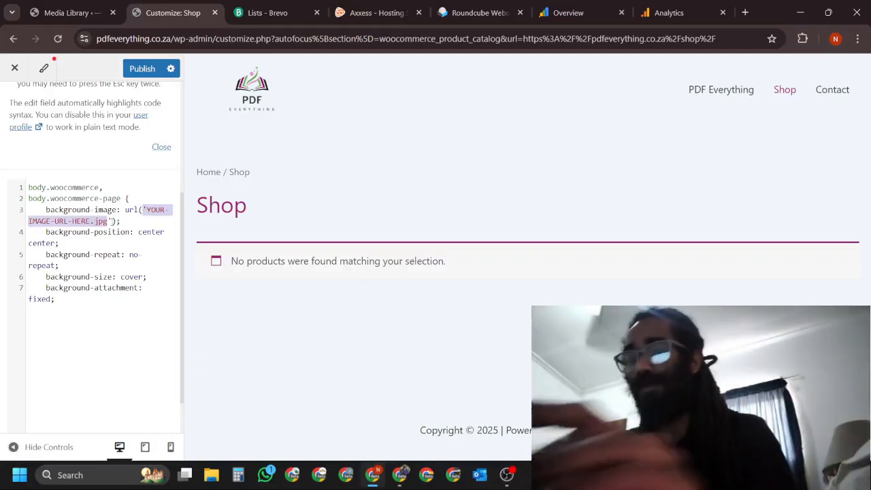
pyautogui.press('BackSpace')
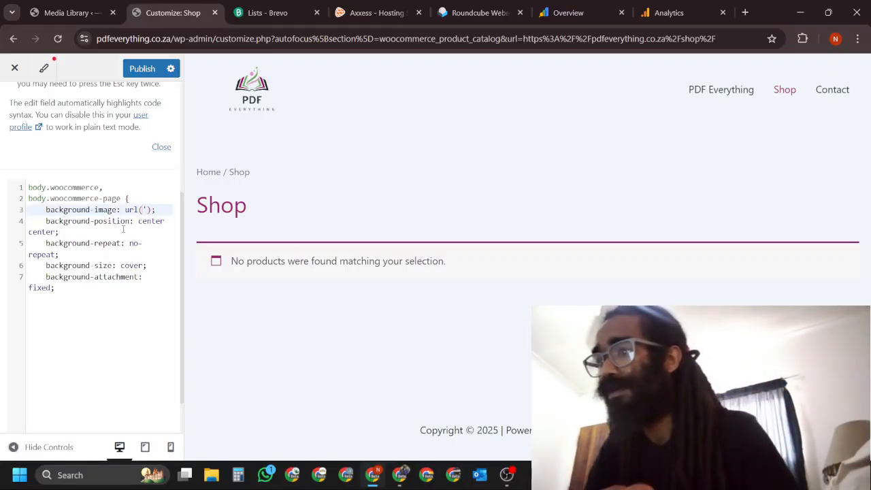
pyautogui.write("'")
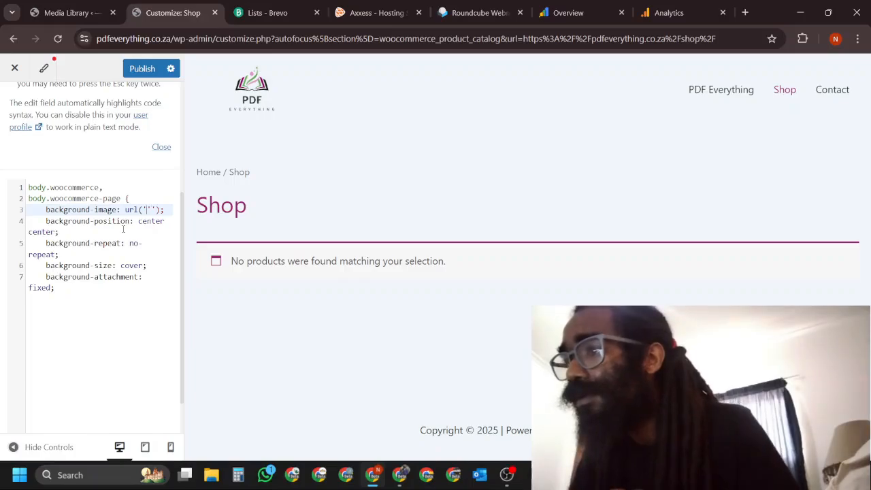
pyautogui.press('BackSpace')
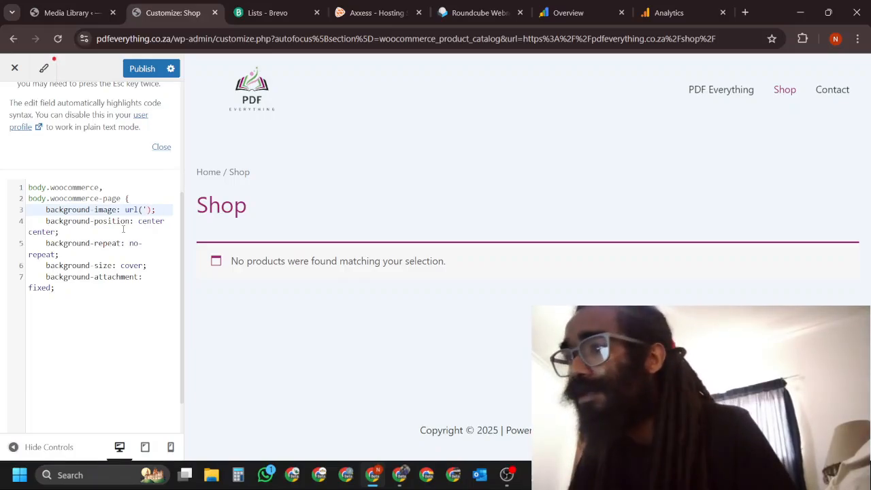
pyautogui.write("'")
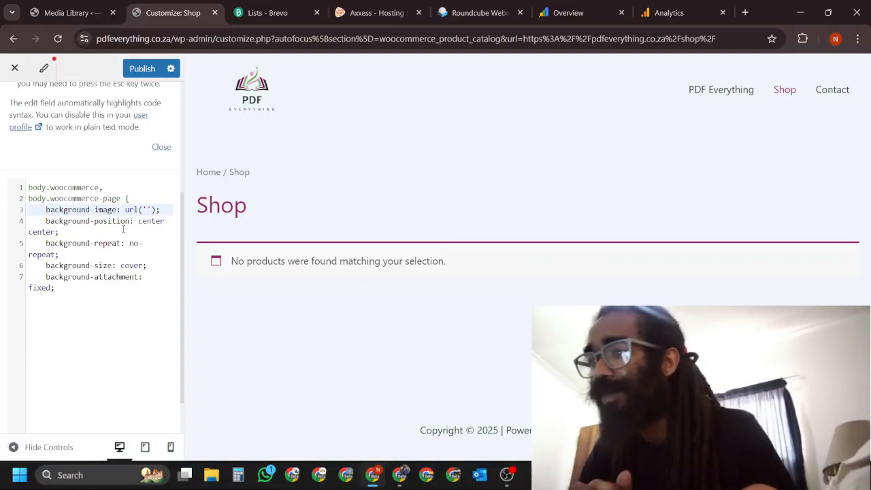
pyautogui.press('super+v')
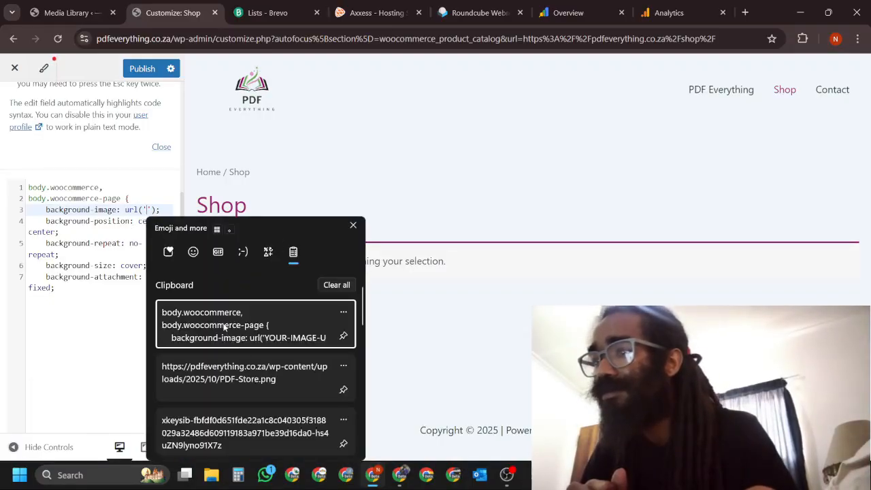
pyautogui.click(251, 379)
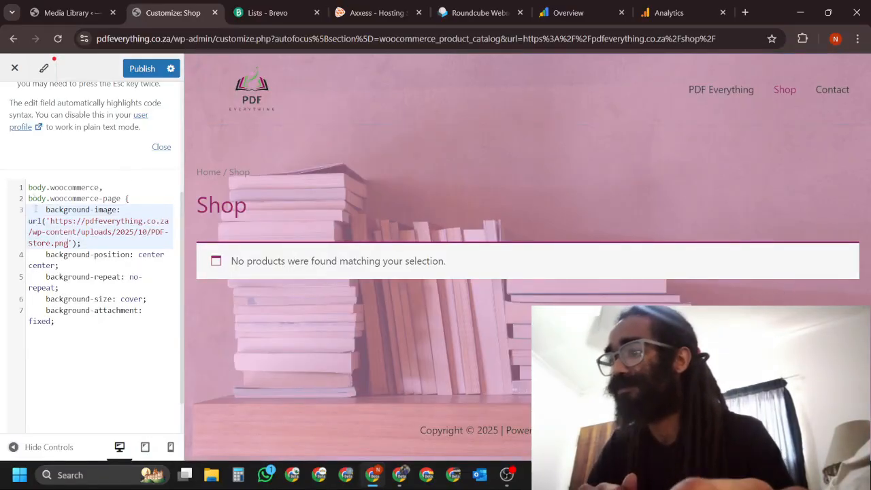
# Preview the new Shop background at full width, then publish the CSS.
pyautogui.click(15, 447)
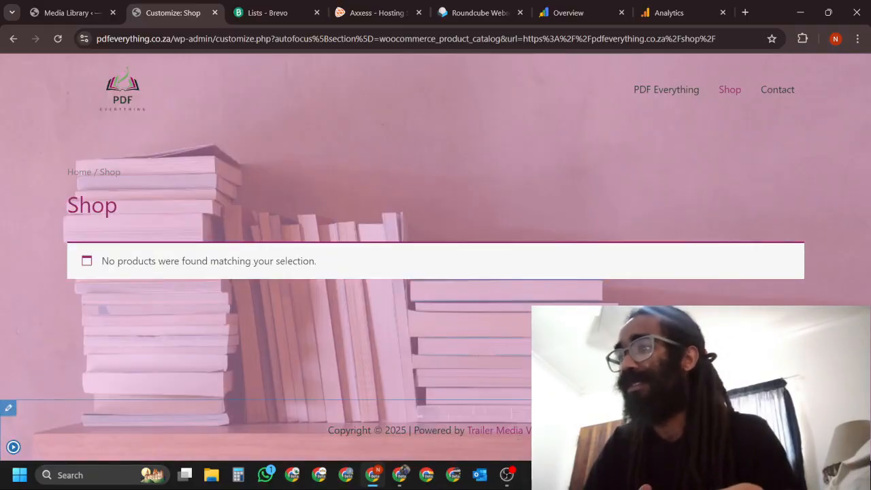
pyautogui.click(13, 447)
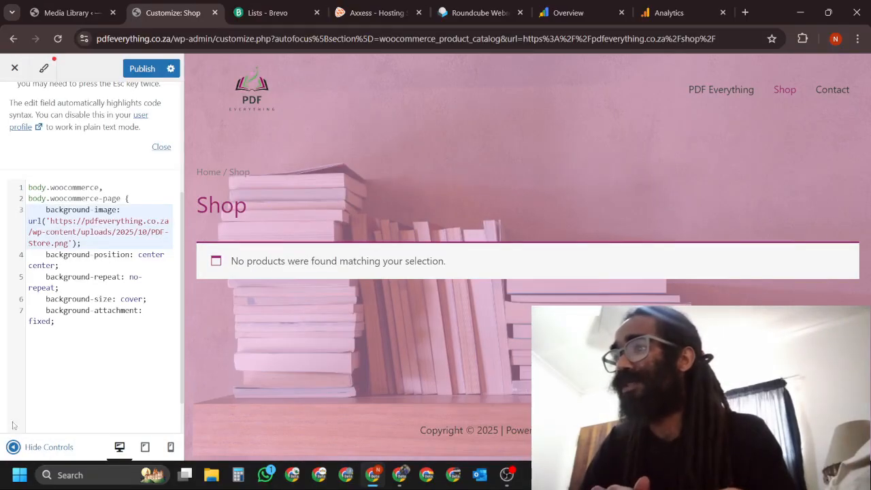
pyautogui.scroll(3, 146, 87)
pyautogui.click(141, 72)
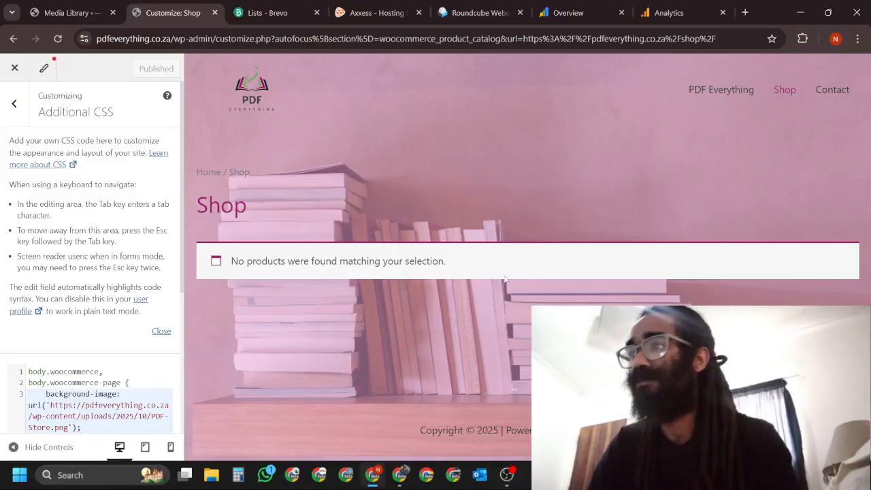
# Leave the Customizer, view the live shop and home pages, then open Homepage Settings.
pyautogui.click(14, 67)
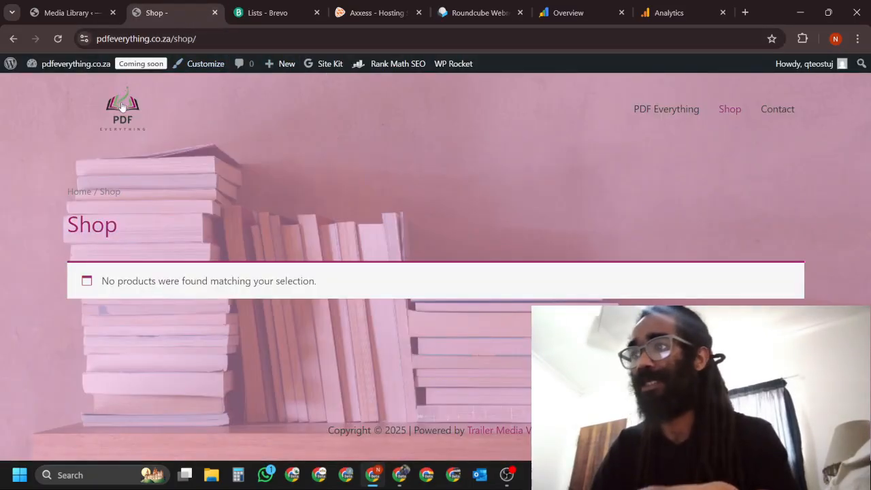
pyautogui.click(123, 109)
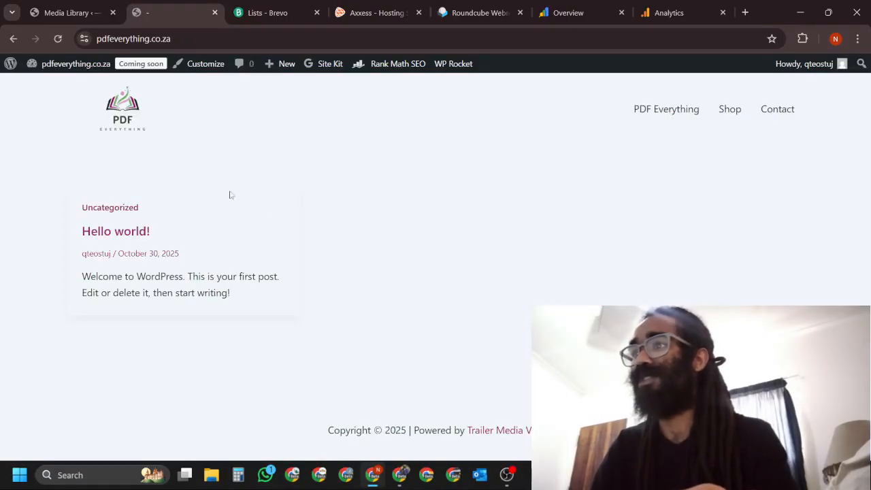
pyautogui.click(212, 69)
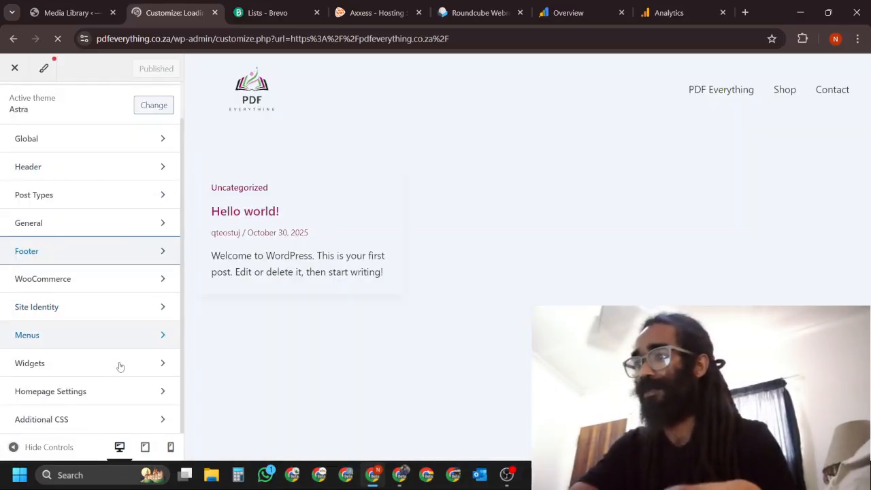
pyautogui.click(84, 392)
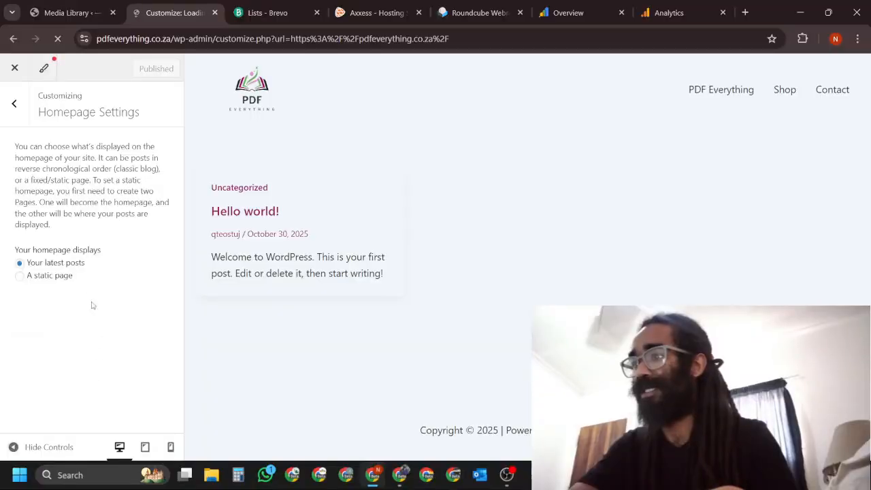
# Set the PDF Everything page as the static homepage and publish the change.
pyautogui.click(20, 277)
pyautogui.click(74, 330)
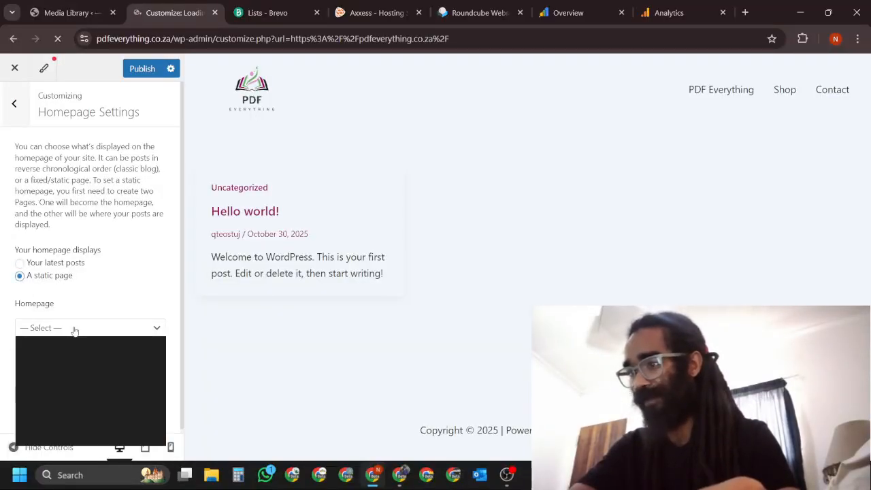
pyautogui.click(79, 424)
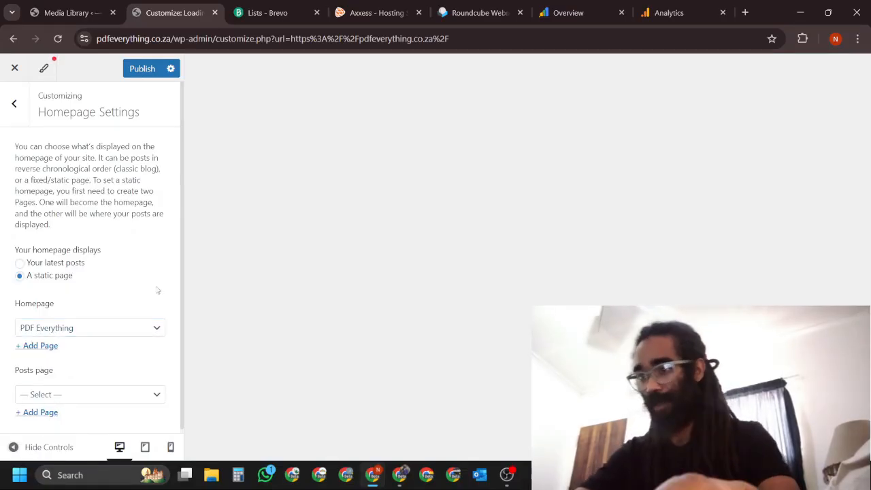
pyautogui.click(139, 69)
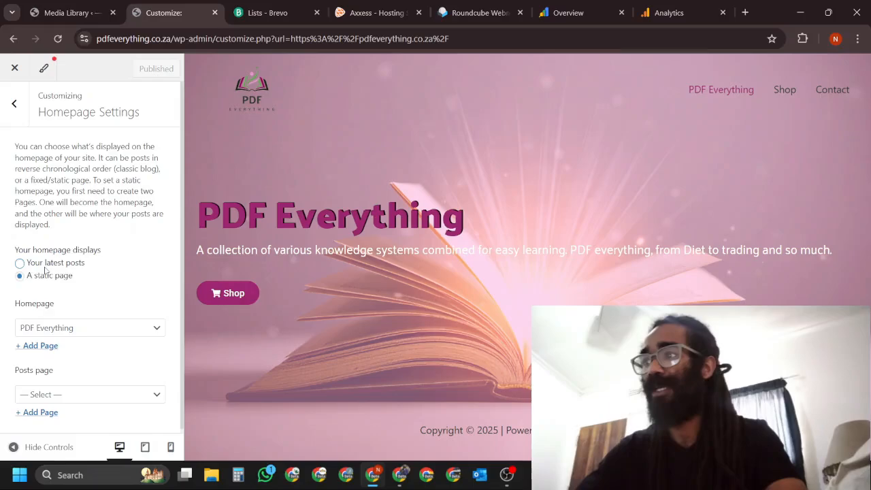
# Exit the Customizer and browse the live home, Shop and Contact pages.
pyautogui.click(15, 68)
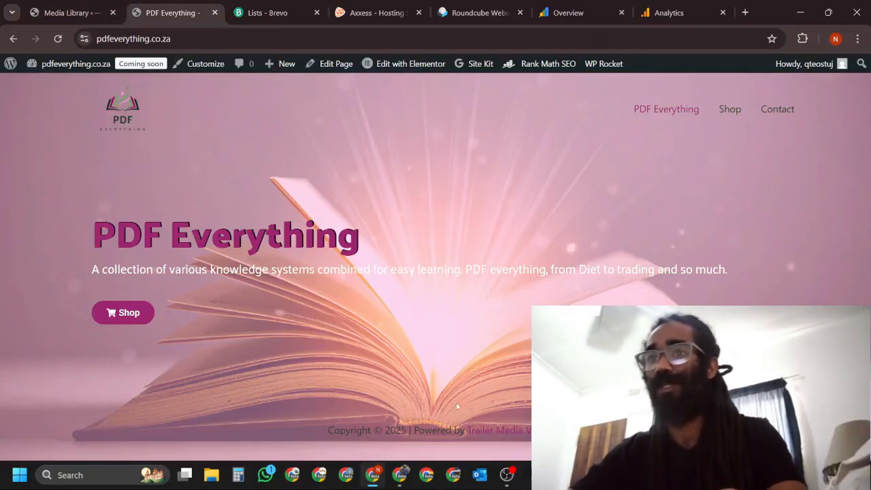
pyautogui.click(733, 111)
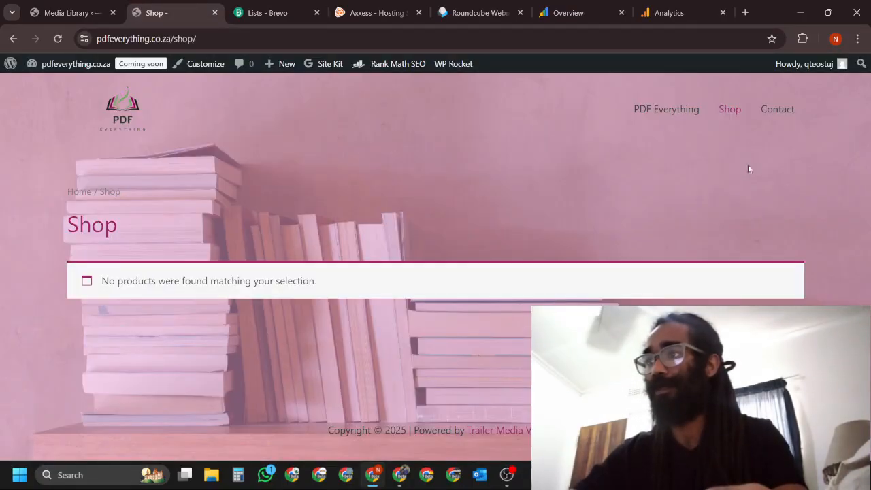
pyautogui.click(765, 110)
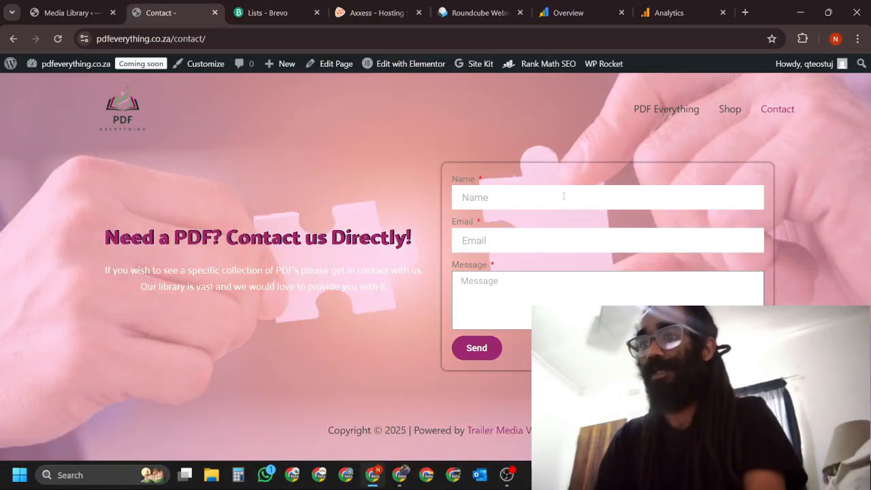
# Fill the Contact form with a test name, an e-mail address and a test message, and send it.
pyautogui.click(563, 196)
pyautogui.write('asfoiah')
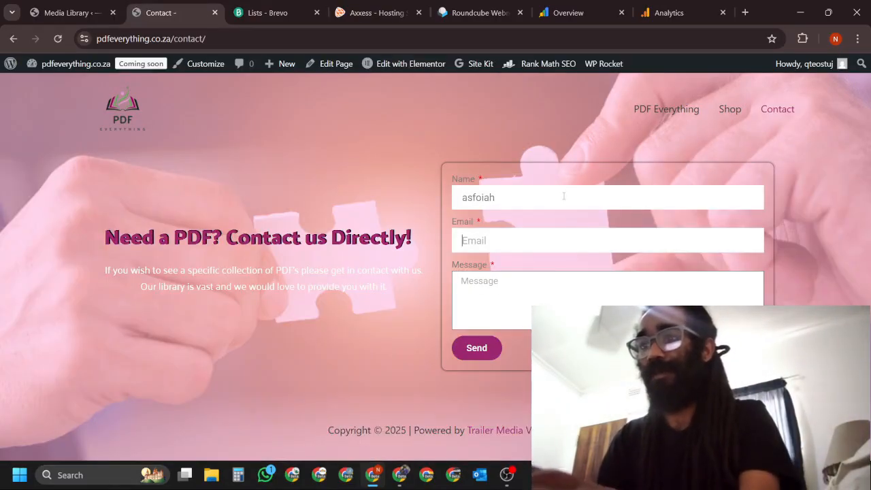
pyautogui.write('oidhfao')
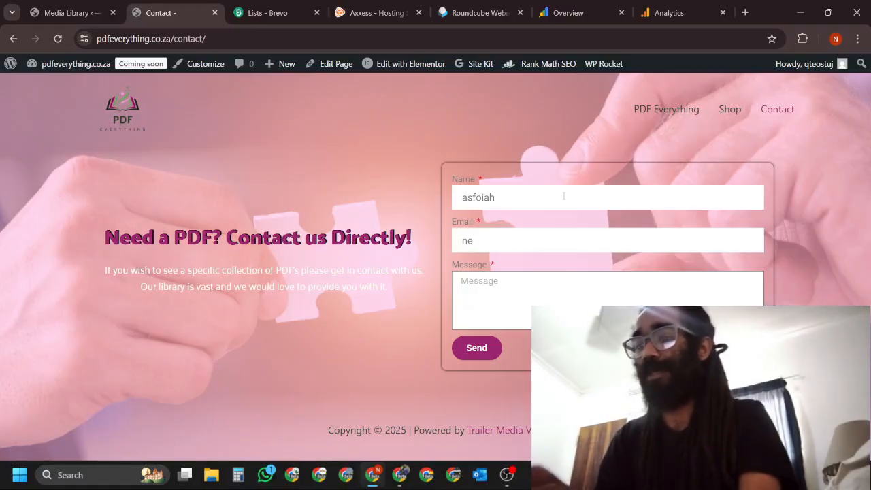
pyautogui.press('BackSpace')
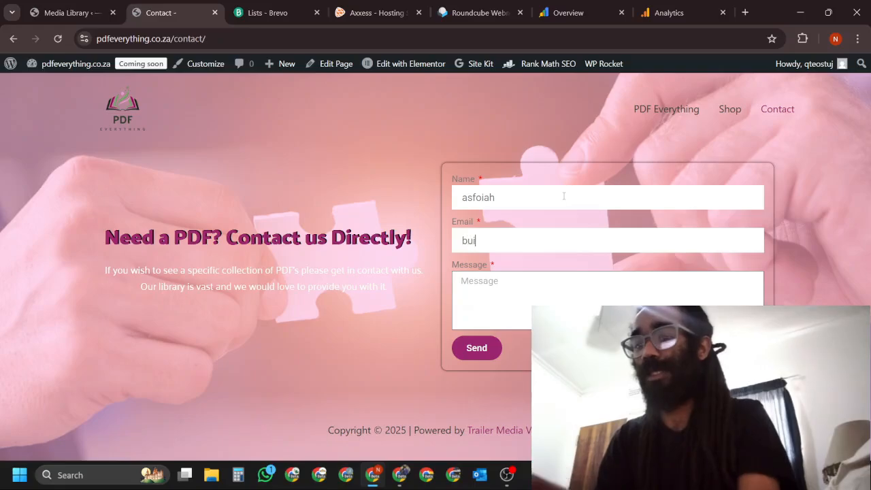
pyautogui.press('BackSpace')
pyautogui.press('BackSpace')
pyautogui.press('BackSpace')
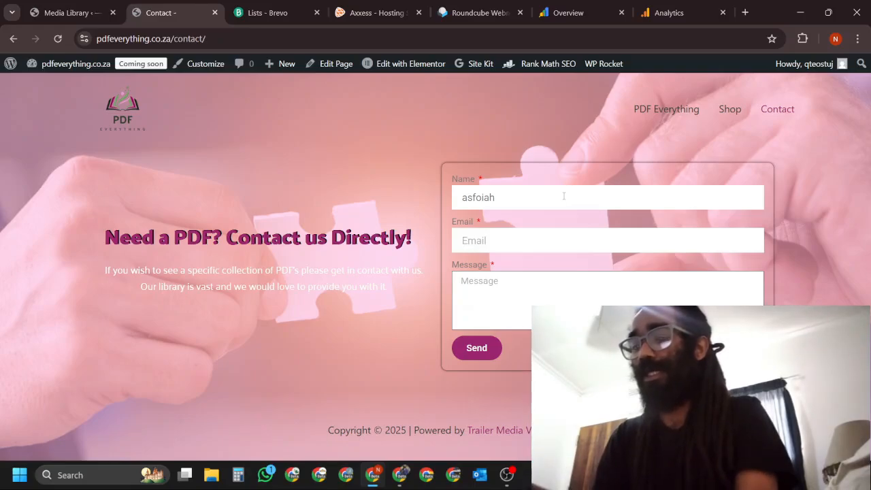
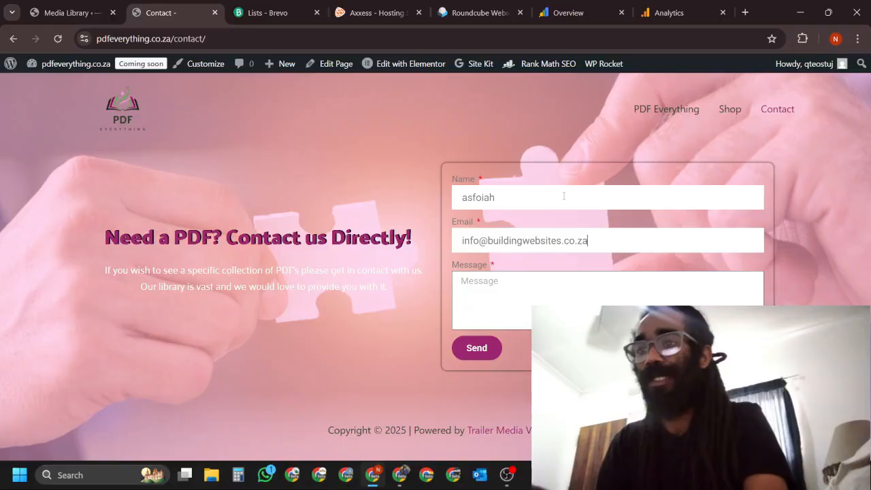
pyautogui.click(524, 277)
pyautogui.write('aofhaifnal')
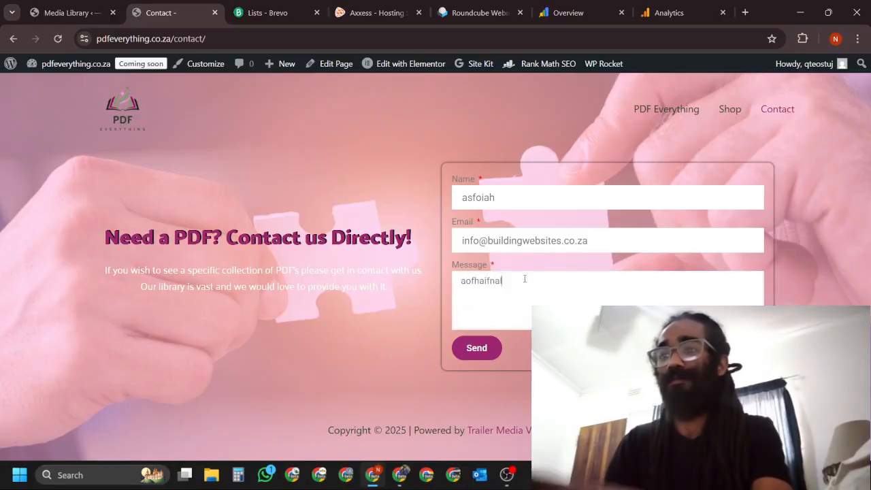
pyautogui.write('sfnalksfnapsfna   asfoasfhasifg')
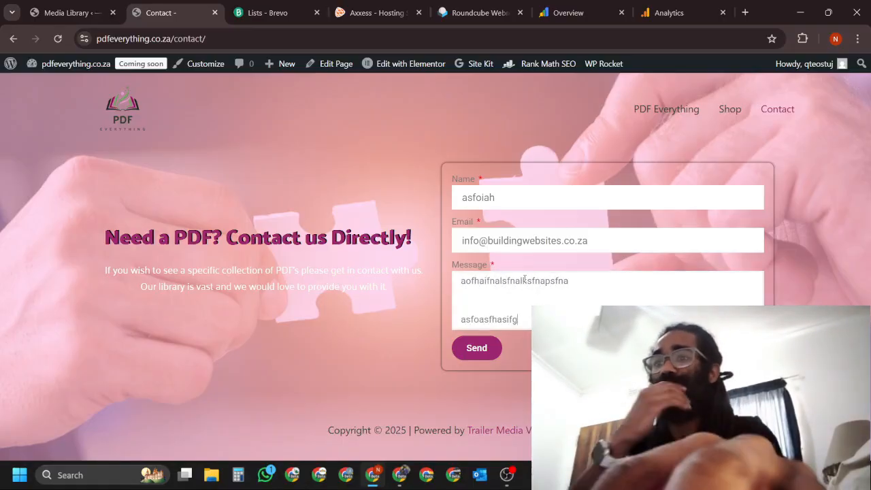
pyautogui.click(485, 347)
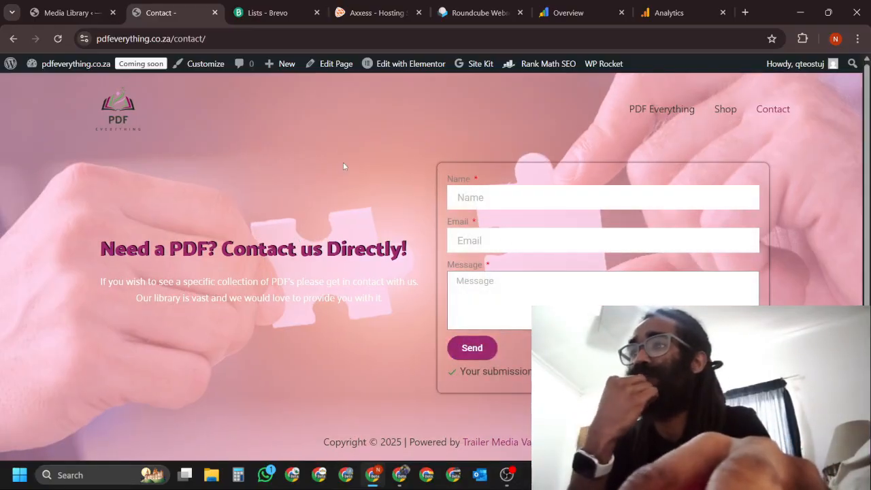
# Switch to Brevo's Lists page and reload it to check for the new contact.
pyautogui.click(269, 12)
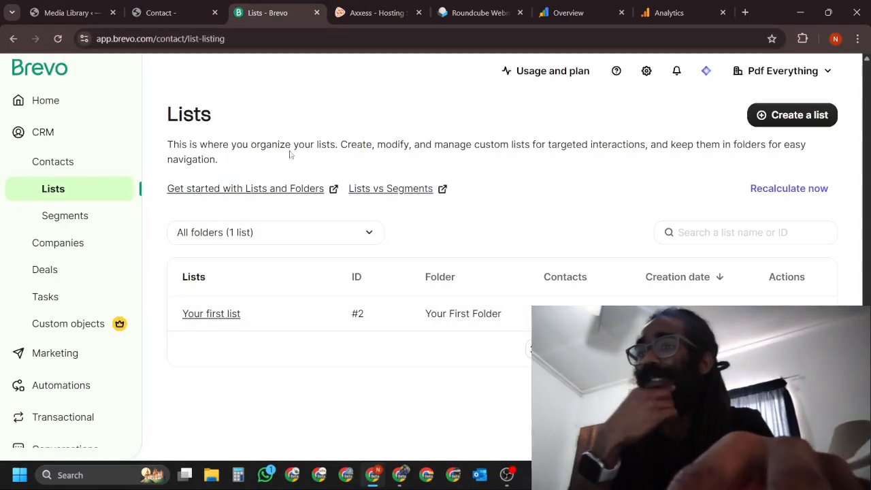
pyautogui.click(57, 38)
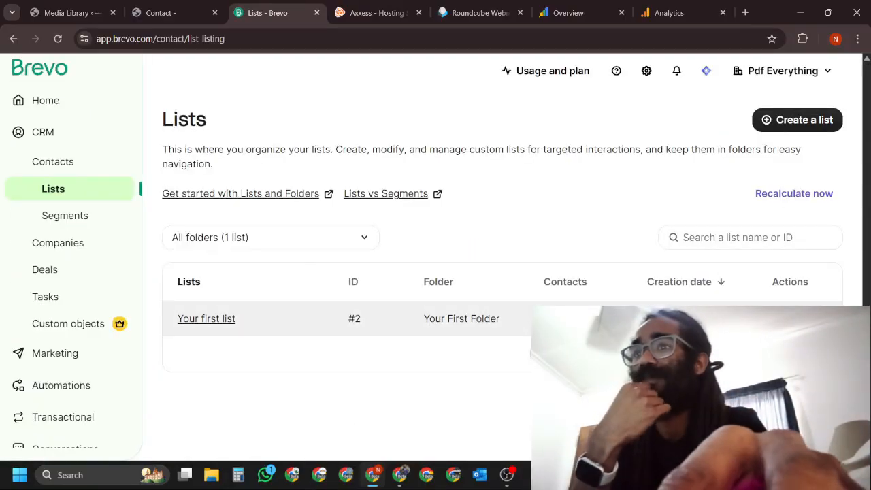
# Check the Roundcube Drafts and Inbox folders for the form e-mail.
pyautogui.click(451, 13)
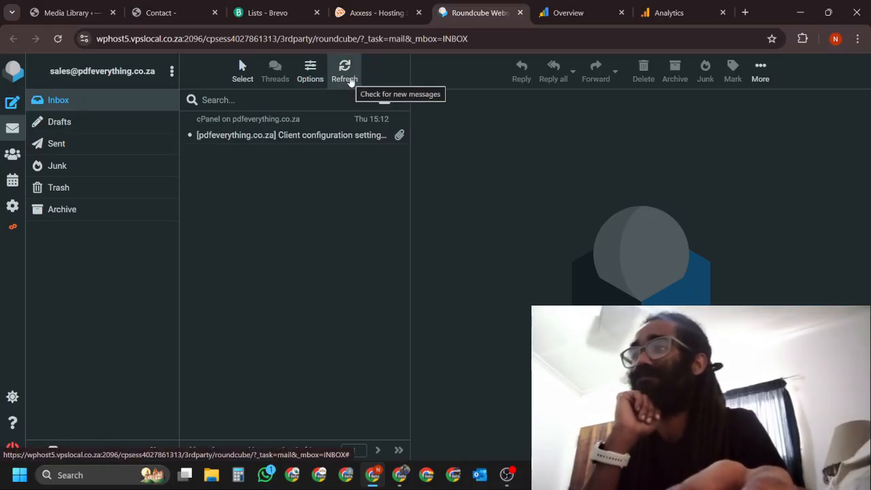
pyautogui.click(125, 120)
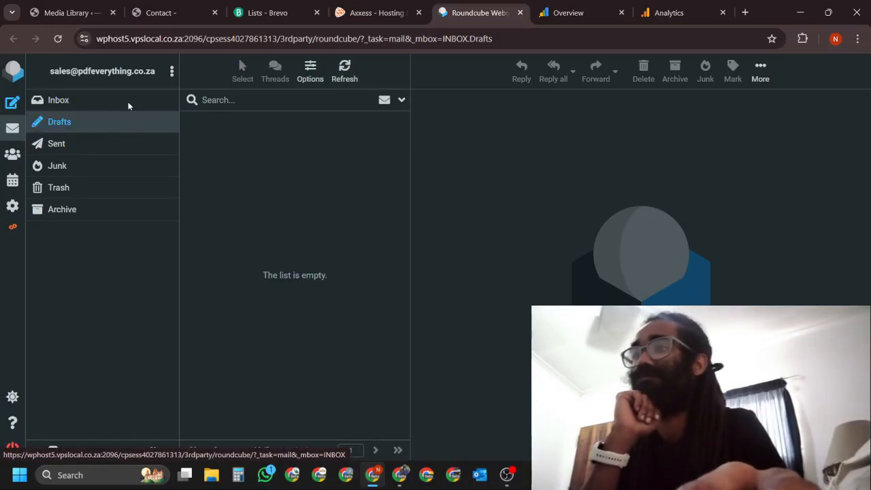
pyautogui.click(129, 102)
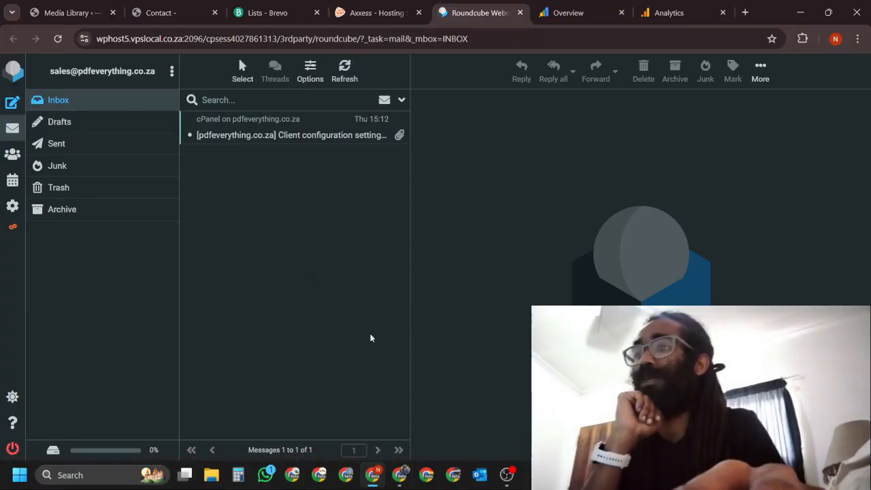
# Close the Roundcube webmail tab and return to the Contact page.
pyautogui.click(376, 12)
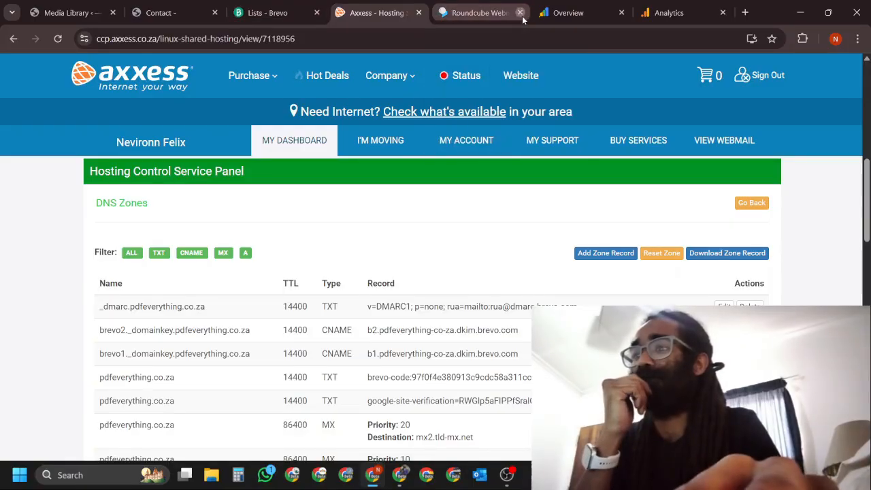
pyautogui.click(520, 12)
pyautogui.click(267, 12)
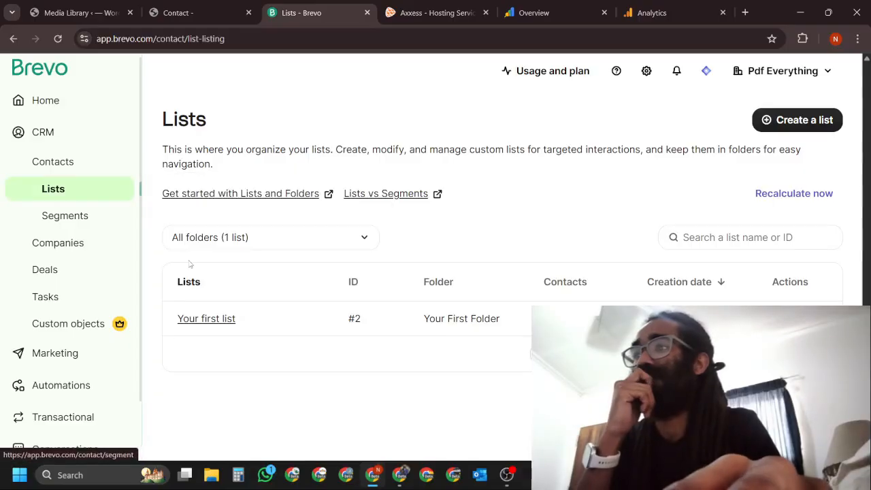
pyautogui.click(225, 13)
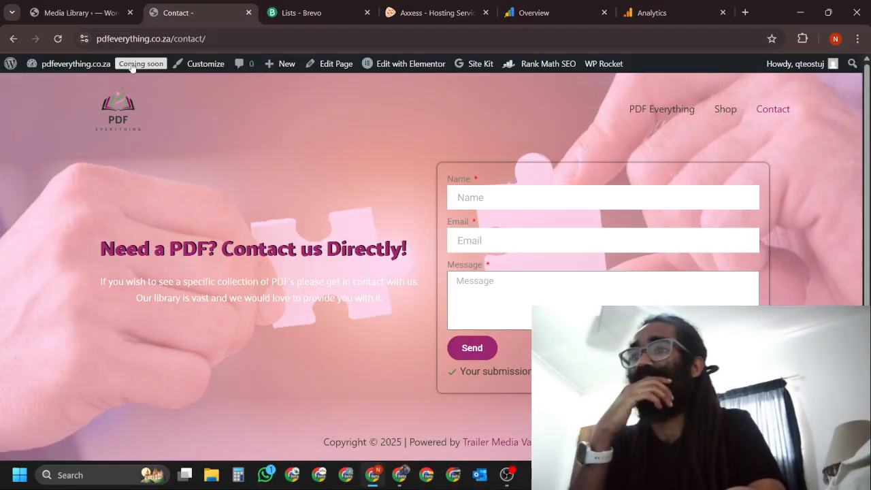
# Close the Axxess hosting, Overview and Analytics browser tabs.
pyautogui.click(106, 19)
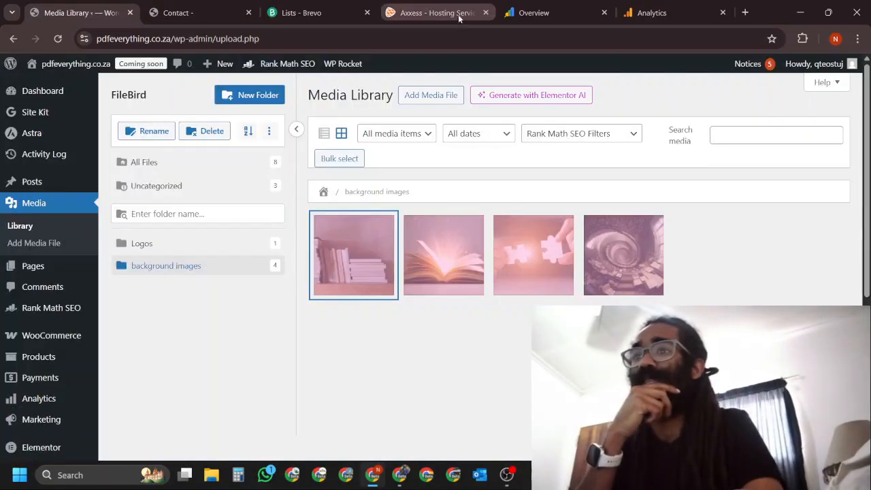
pyautogui.click(486, 13)
pyautogui.click(486, 13)
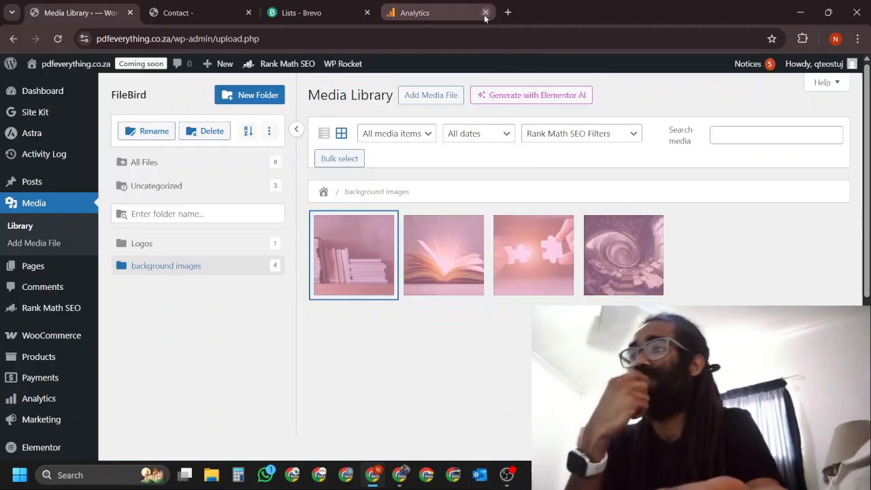
pyautogui.click(486, 12)
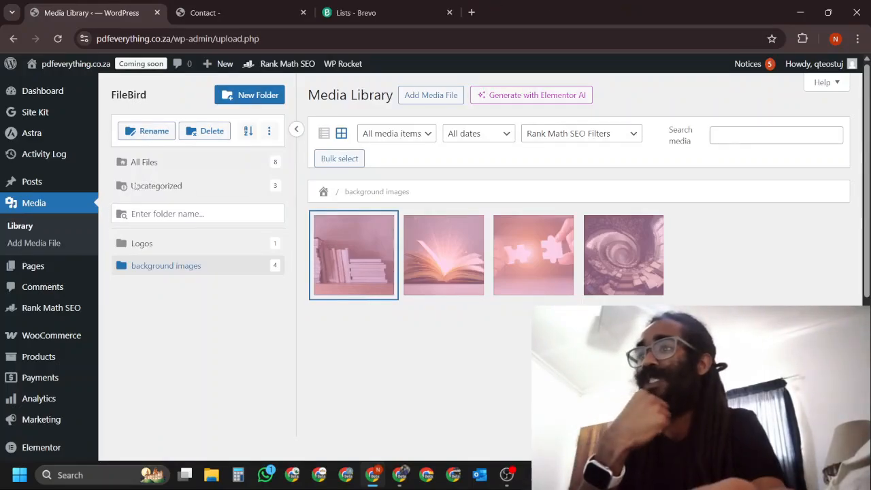
pyautogui.scroll(-1, 452, 330)
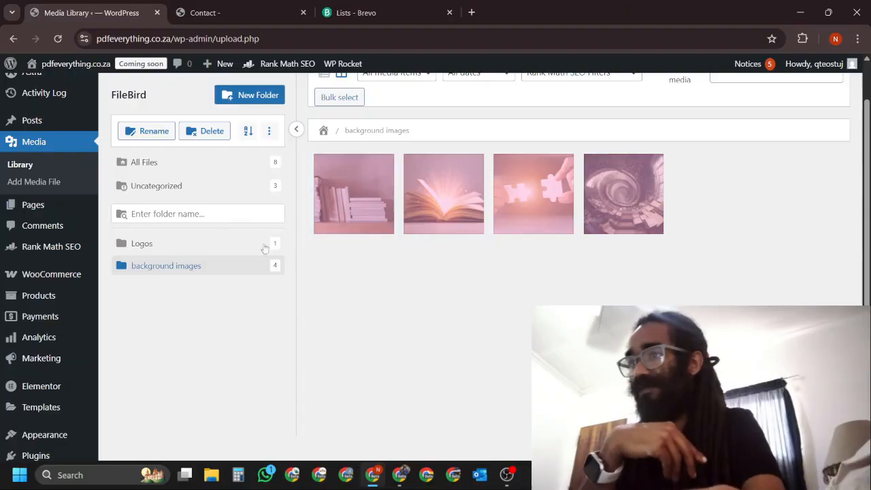
pyautogui.scroll(-2, 34, 245)
pyautogui.scroll(3, 51, 166)
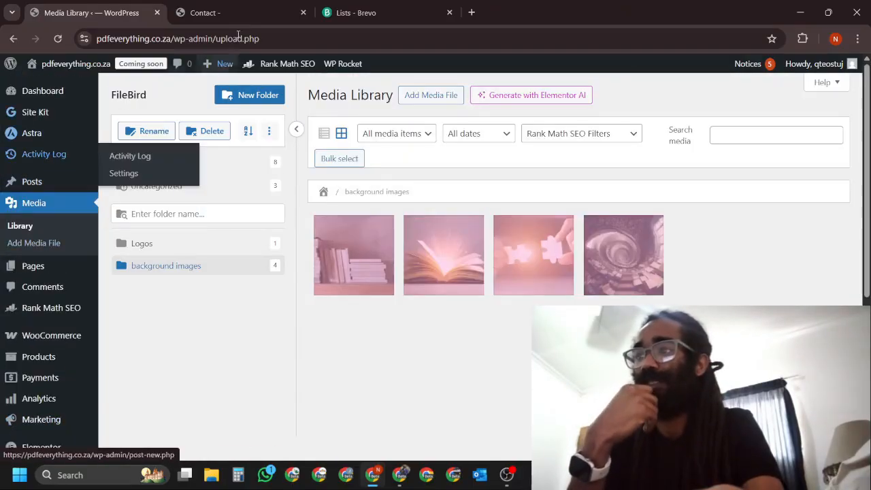
# Reload the Contact page, glance at Brevo, then return to the Media Library.
pyautogui.click(272, 13)
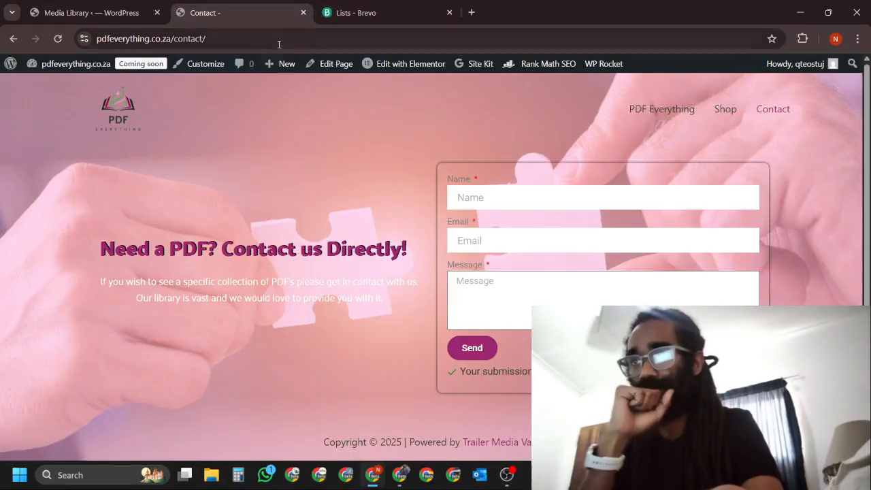
pyautogui.click(90, 126)
pyautogui.click(393, 14)
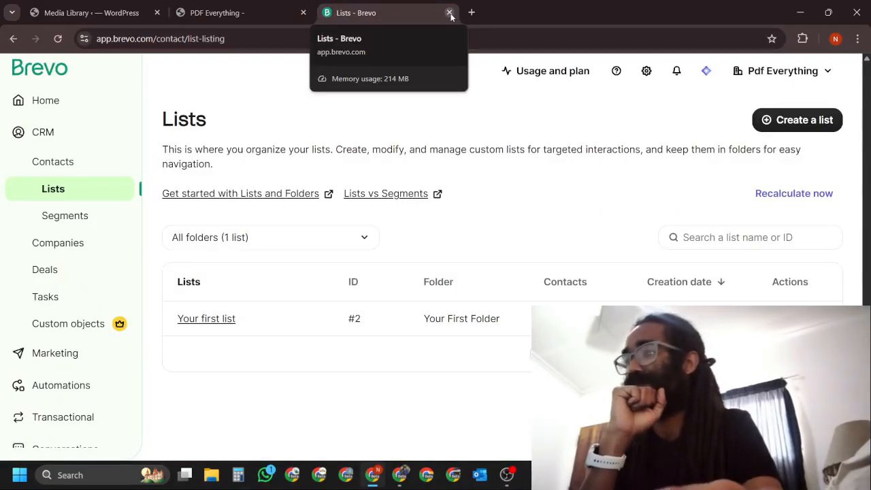
pyautogui.click(78, 13)
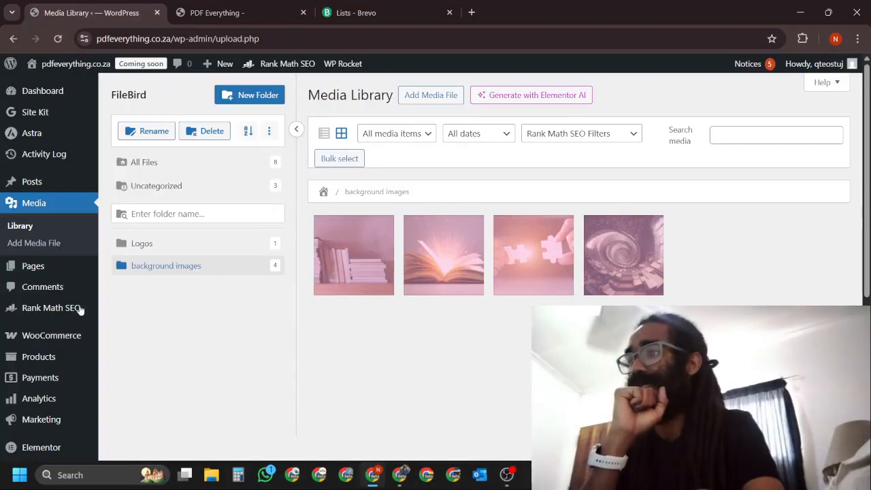
pyautogui.scroll(-3, 78, 308)
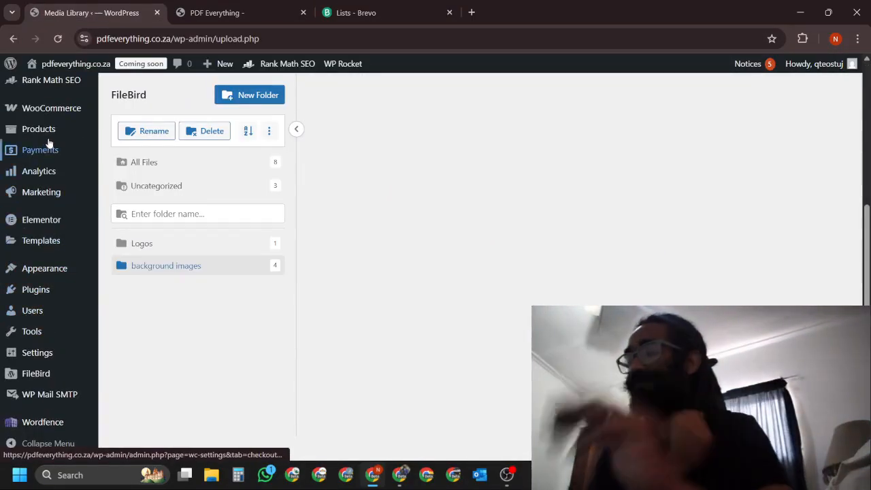
# Open WooCommerce's Add your products task and scroll through the product type options.
pyautogui.click(50, 131)
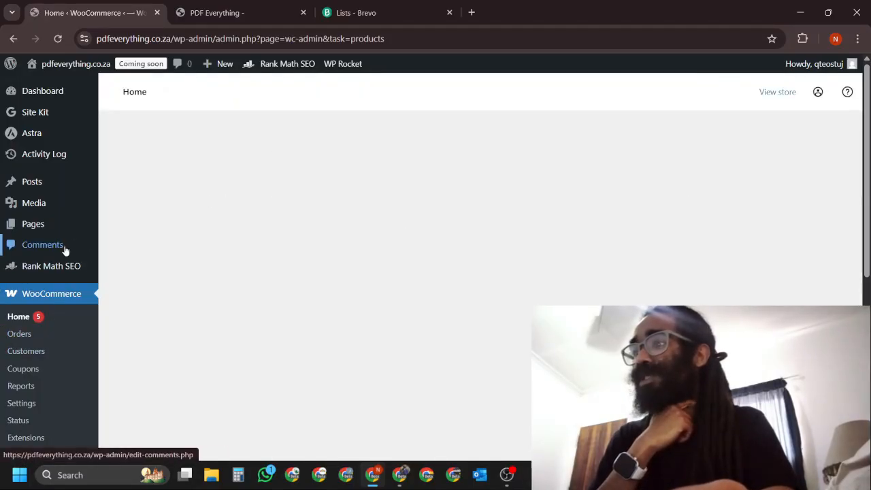
pyautogui.scroll(-3, 62, 254)
pyautogui.moveTo(49, 277)
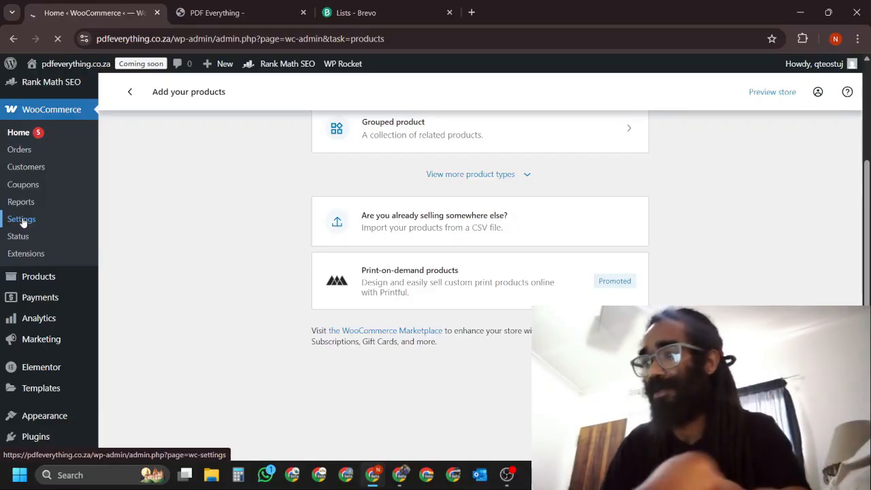
pyautogui.scroll(3, 204, 262)
pyautogui.scroll(-5, 190, 272)
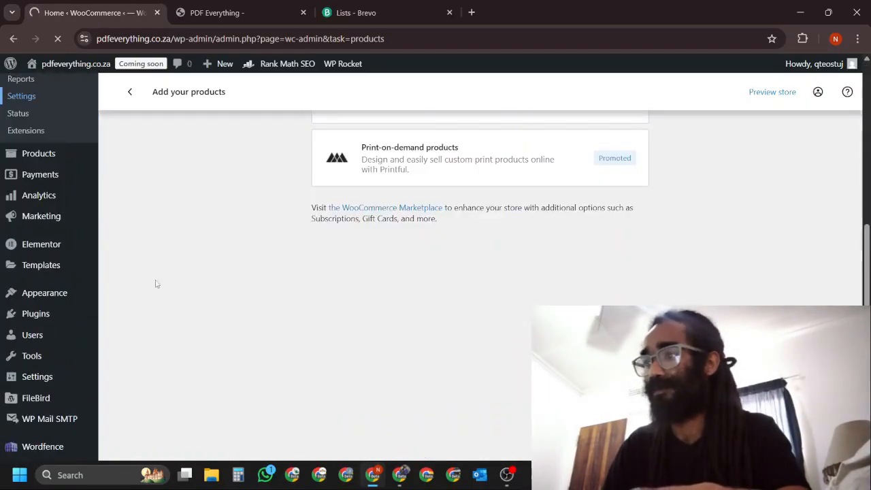
pyautogui.scroll(2, 89, 204)
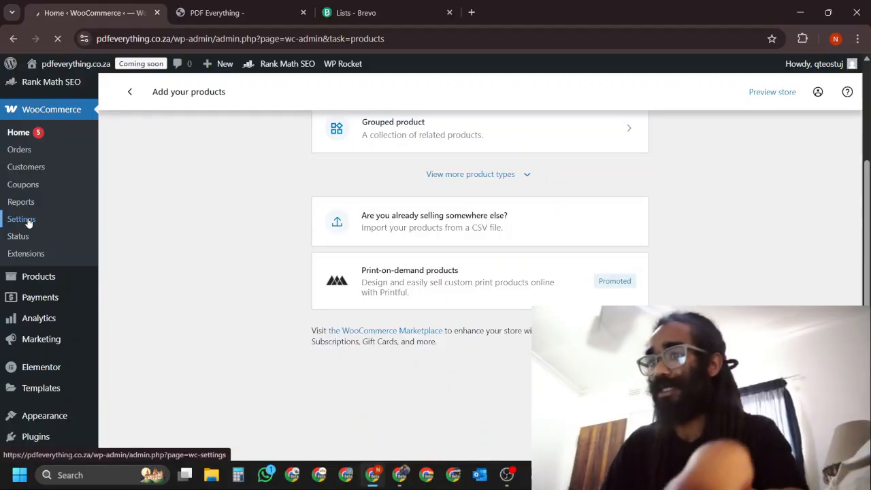
pyautogui.scroll(3, 29, 223)
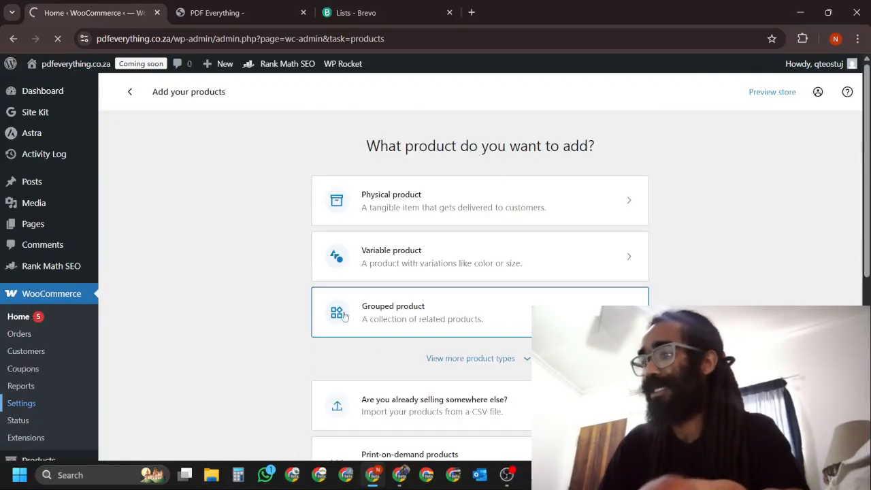
pyautogui.scroll(-4, 41, 204)
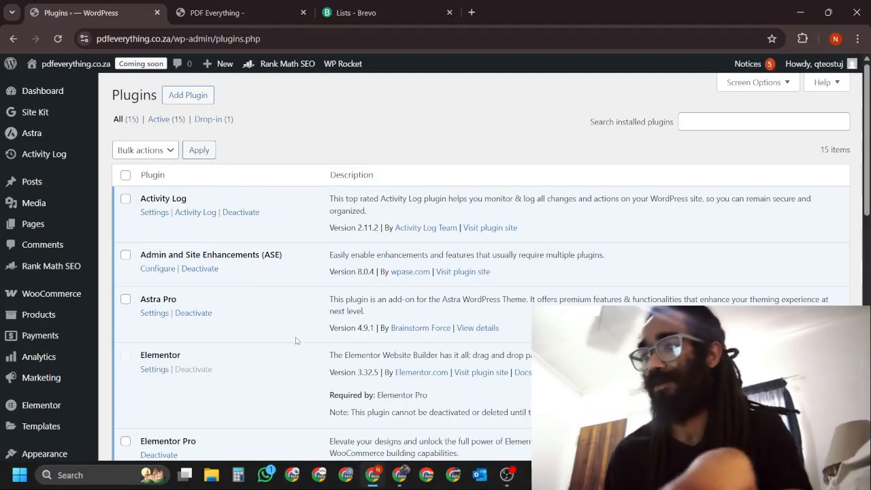
# Scroll the Installed Plugins list, then go to Add Plugin and select its search box.
pyautogui.scroll(-3, 311, 253)
pyautogui.scroll(3, 283, 252)
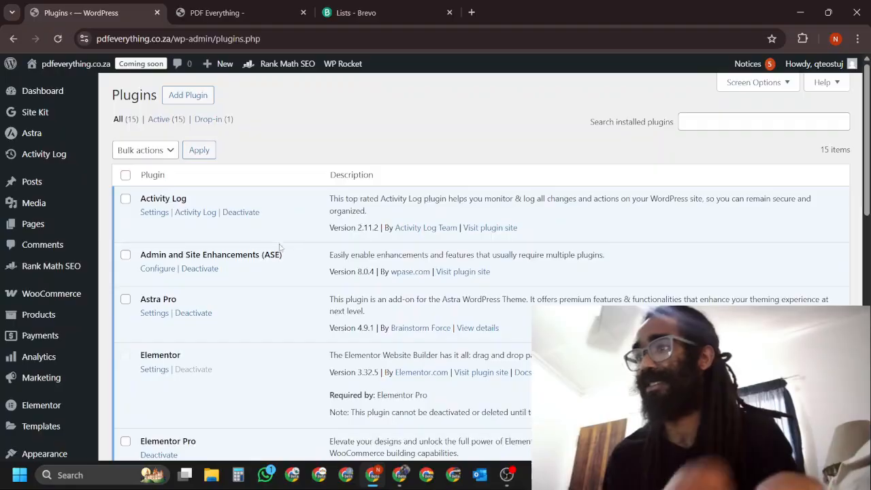
pyautogui.scroll(-1, 400, 316)
pyautogui.scroll(-8, 400, 316)
pyautogui.scroll(10, 389, 320)
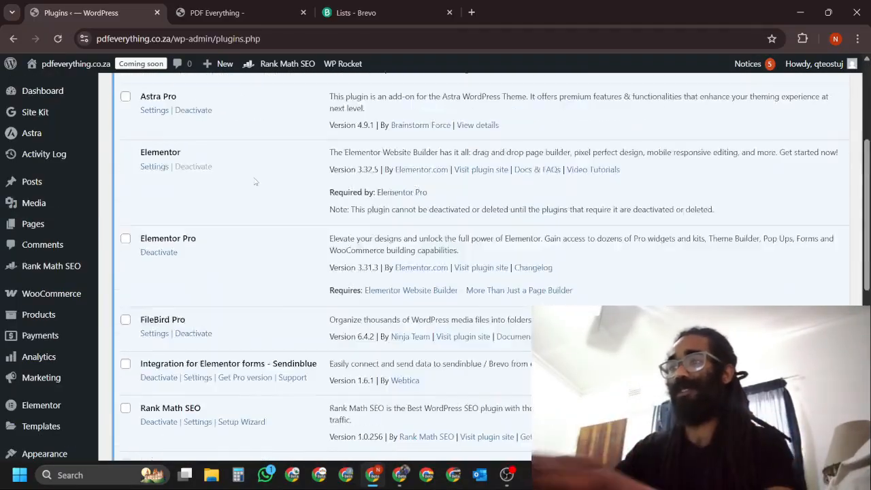
pyautogui.click(185, 96)
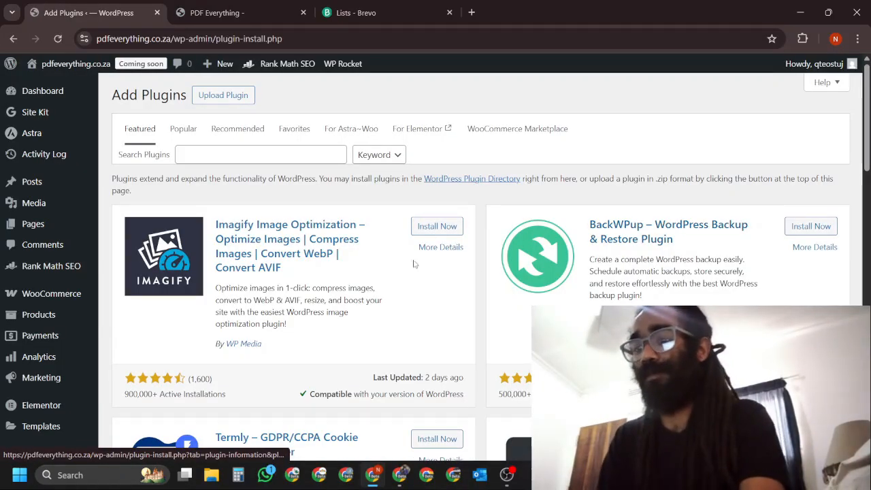
pyautogui.click(275, 154)
# Search the plugin directory for 'funnelkit', removing the space from 'funnel kit'.
pyautogui.write('pay')
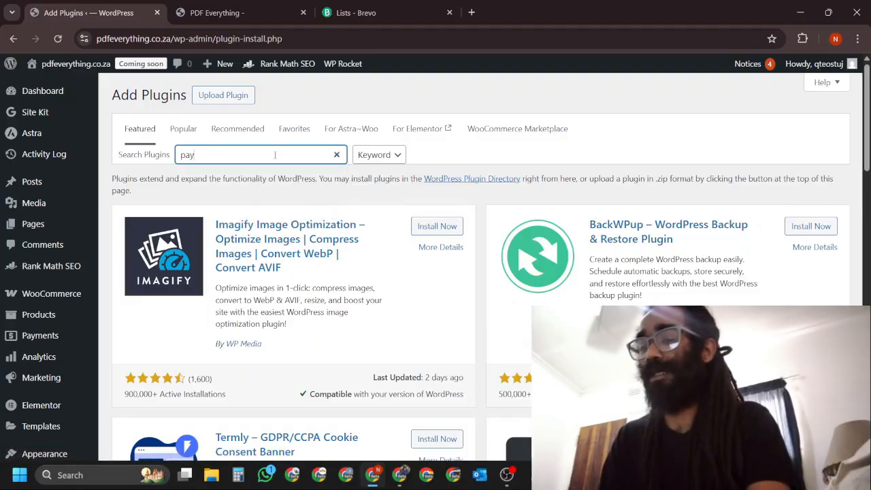
pyautogui.press('BackSpace')
pyautogui.press('BackSpace')
pyautogui.press('BackSpace')
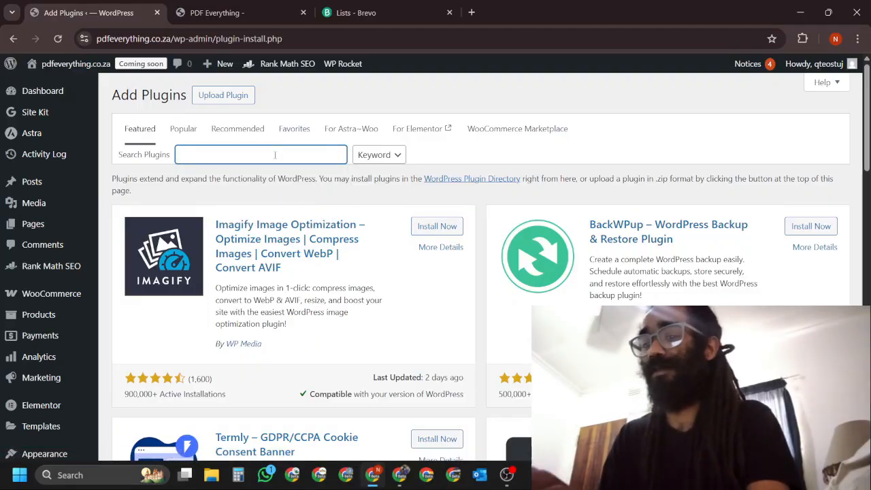
pyautogui.write('funnel kit')
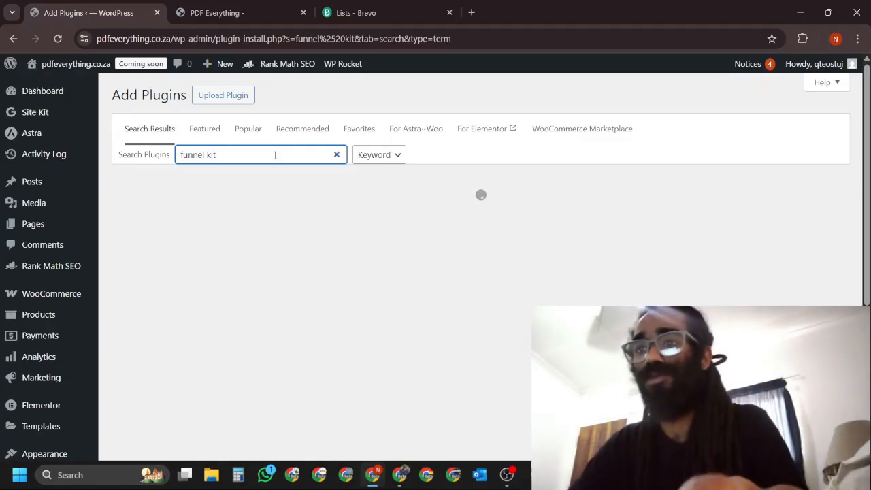
pyautogui.scroll(-1, 429, 215)
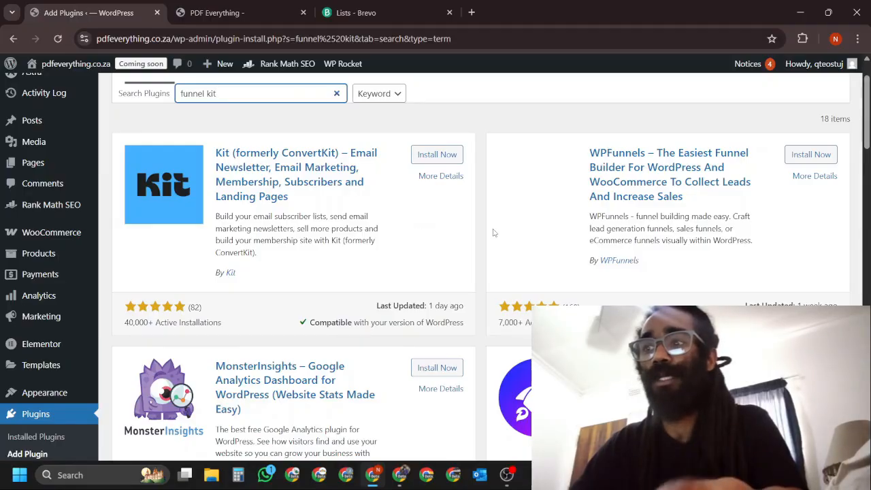
pyautogui.scroll(-10, 493, 233)
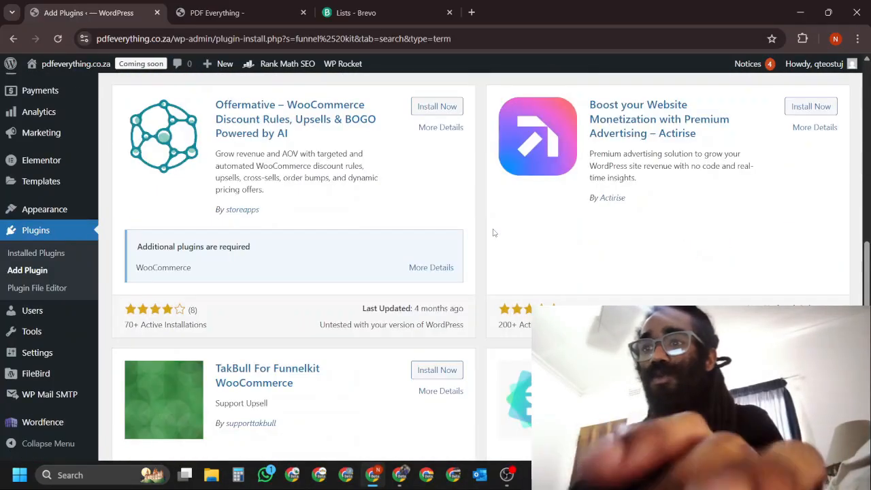
pyautogui.scroll(-10, 486, 238)
pyautogui.scroll(8, 477, 262)
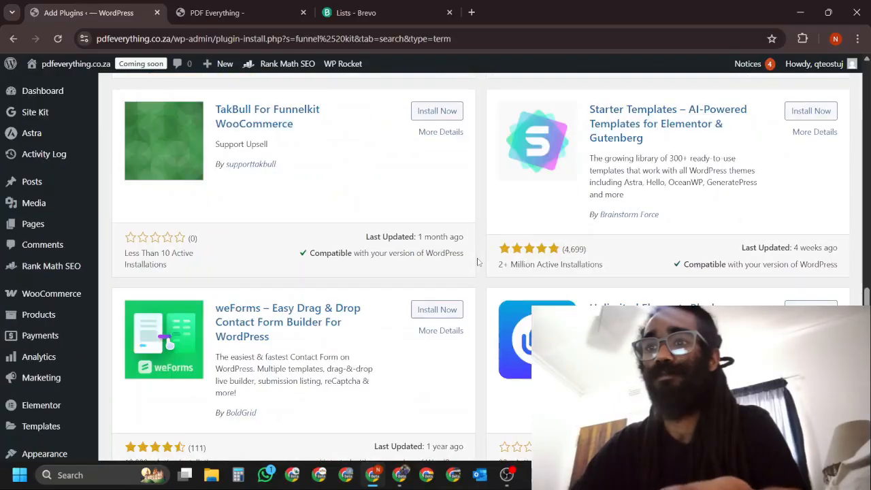
pyautogui.scroll(10, 477, 262)
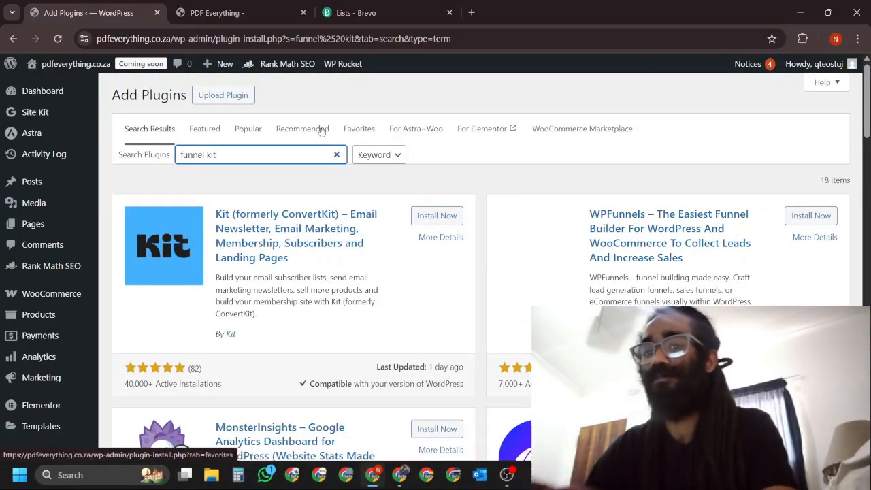
pyautogui.click(204, 155)
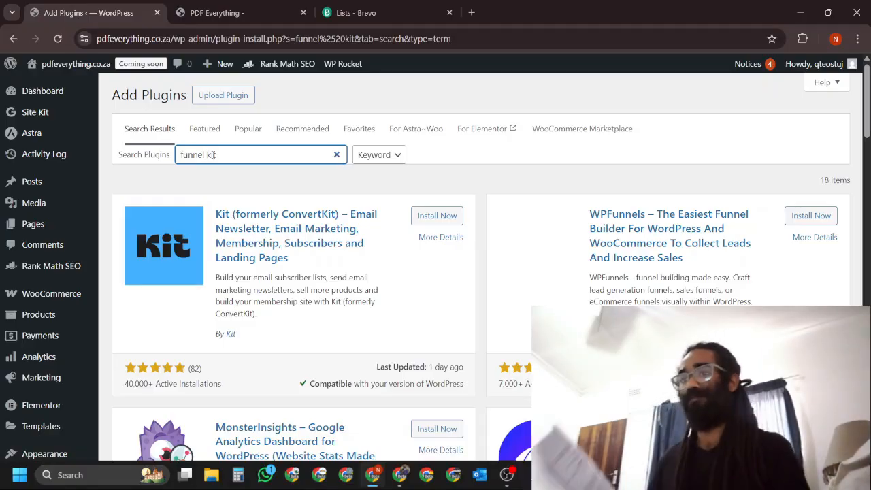
pyautogui.press('BackSpace')
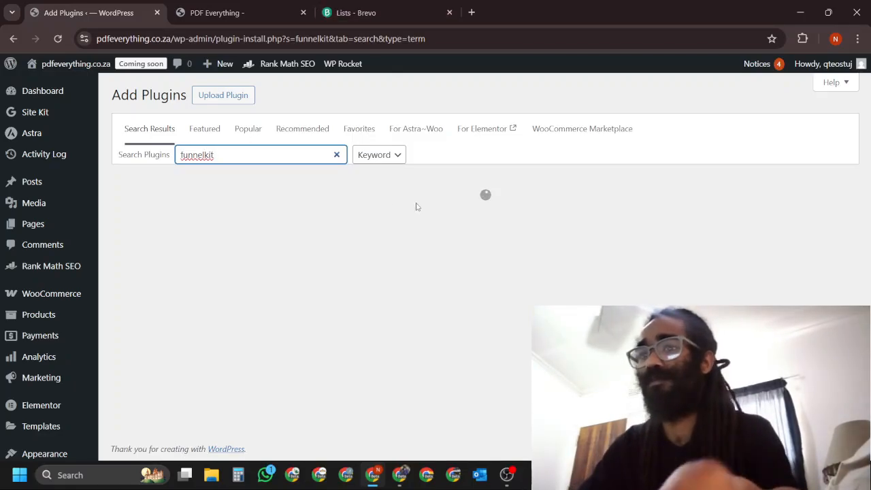
# Install and activate Sliding Cart for WooCommerce by FunnelKit.
pyautogui.scroll(-3, 566, 231)
pyautogui.scroll(3, 544, 242)
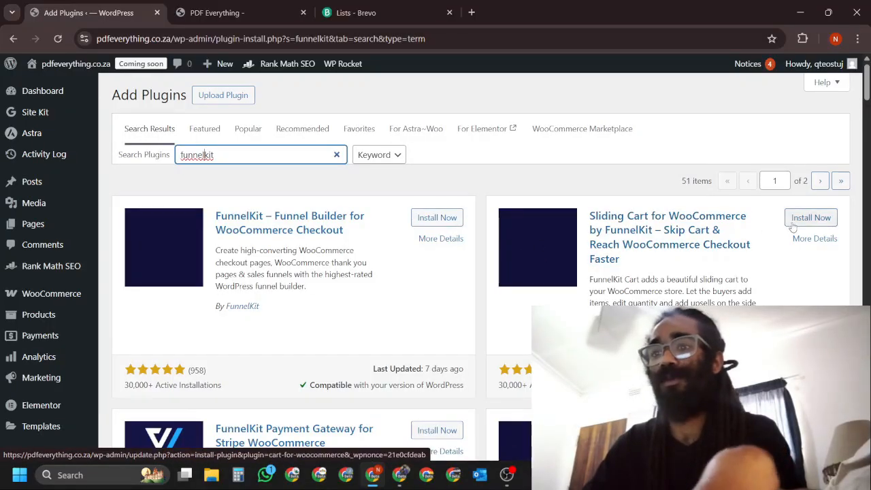
pyautogui.scroll(-1, 794, 224)
pyautogui.scroll(1, 794, 228)
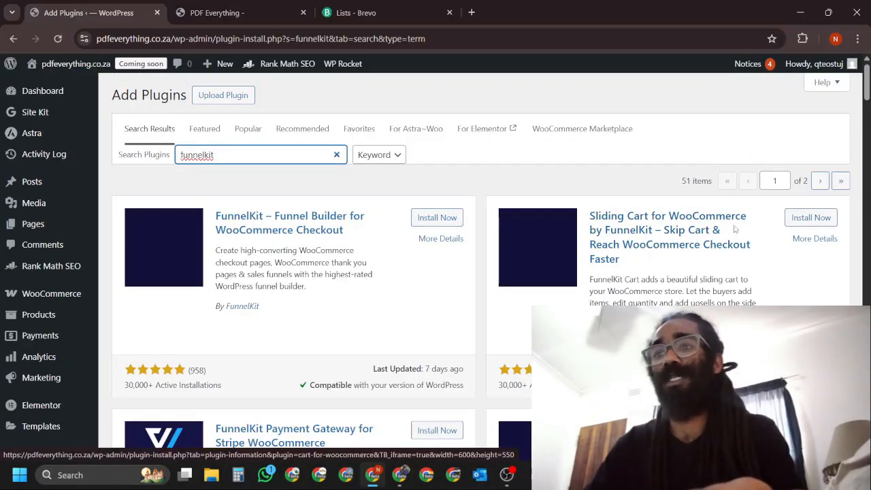
pyautogui.click(814, 223)
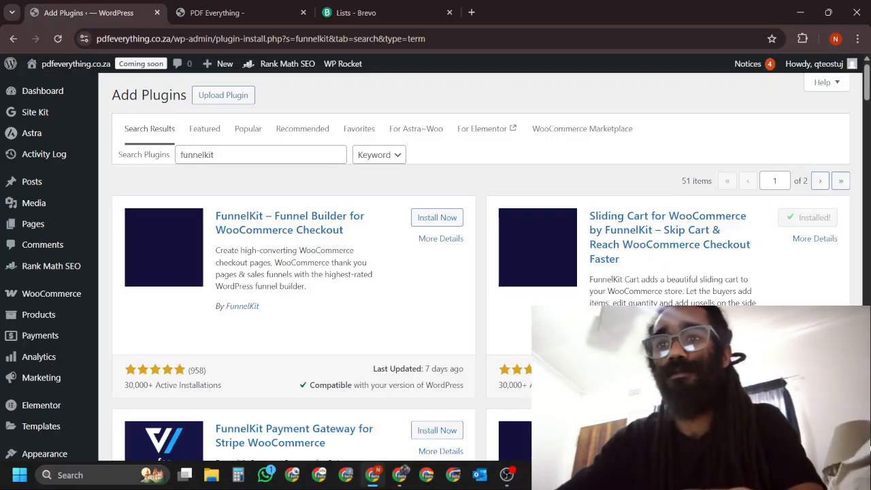
pyautogui.click(810, 222)
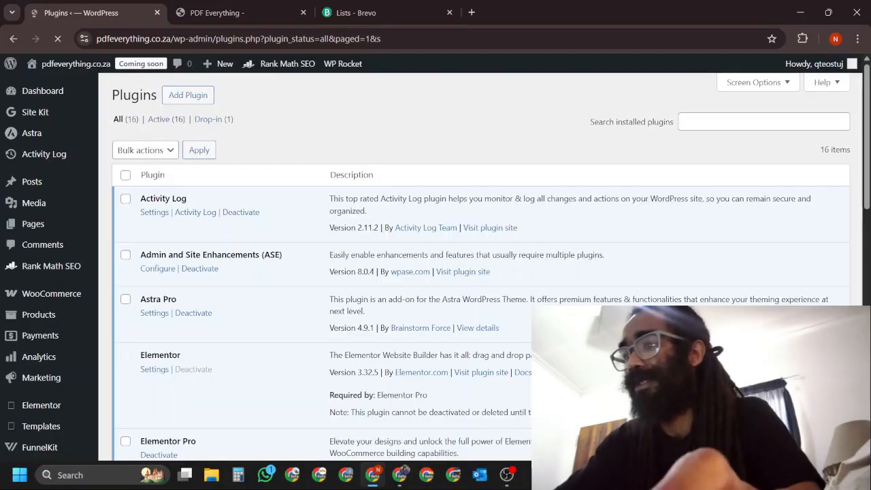
# Open the FunnelKit Cart settings page from the plugins list.
pyautogui.scroll(-4, 231, 260)
pyautogui.scroll(-5, 227, 259)
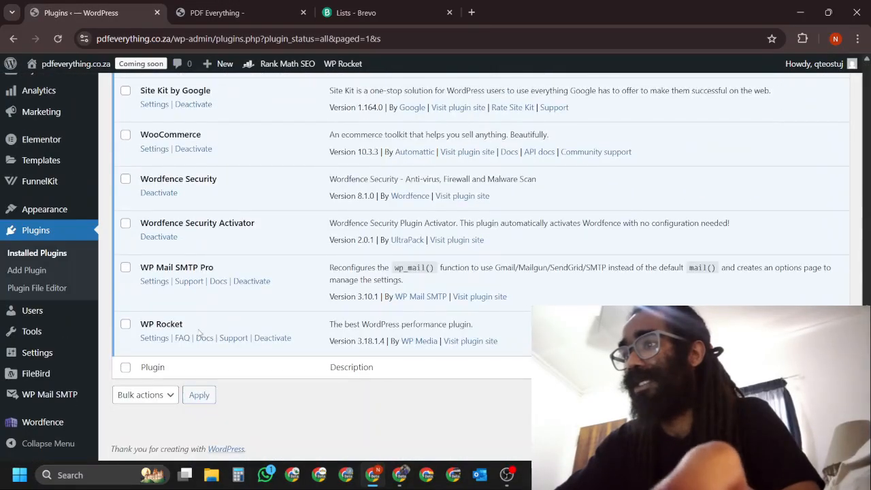
pyautogui.scroll(1, 175, 308)
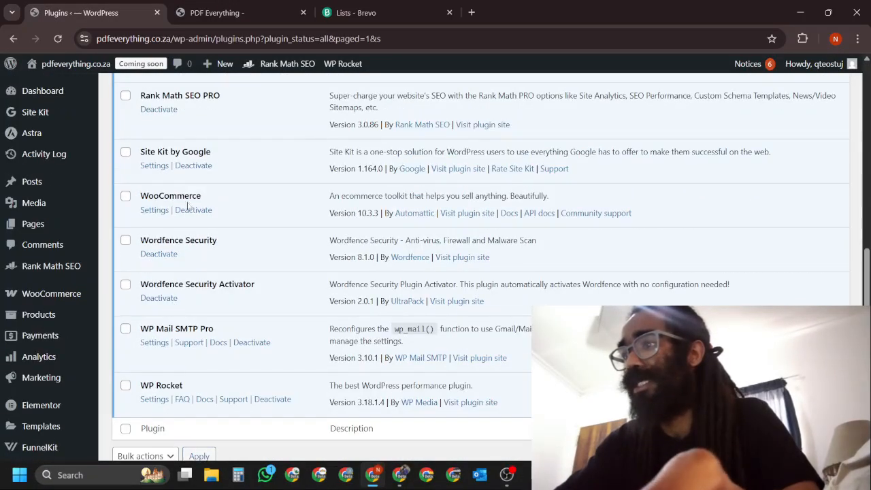
pyautogui.scroll(4, 230, 404)
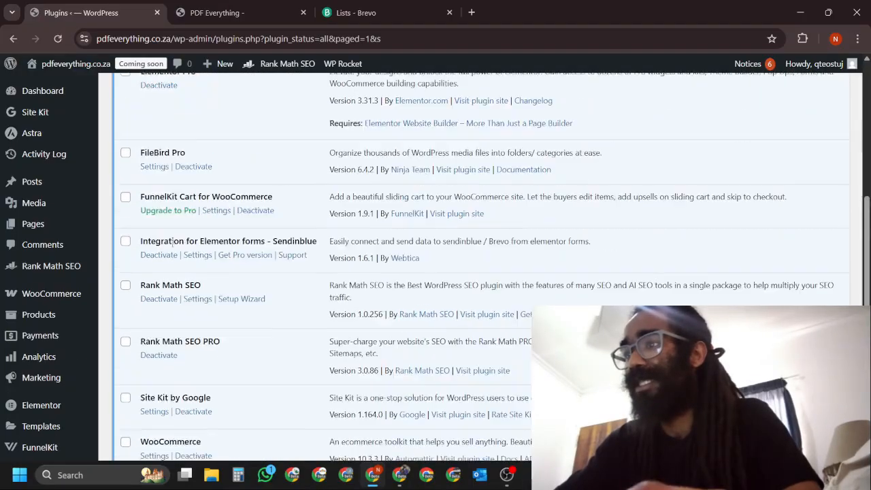
pyautogui.click(214, 212)
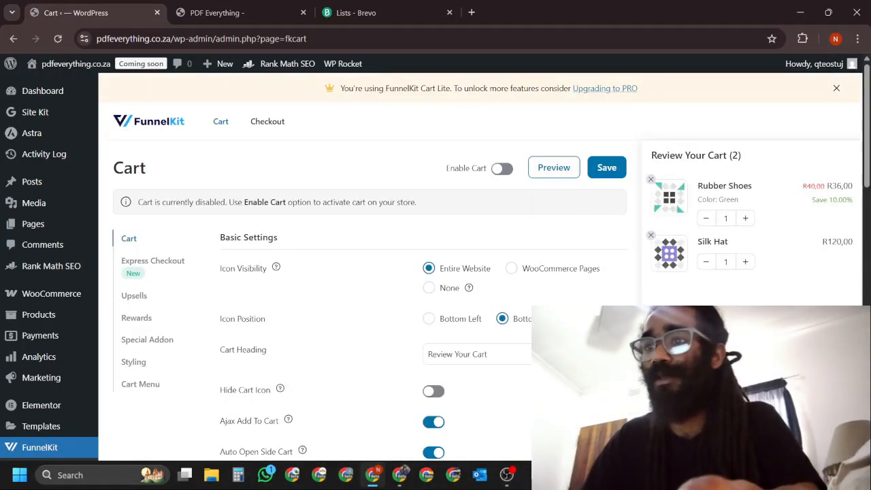
# Review FunnelKit Cart's Basic Settings, then show the Styling settings with the 420 px width and #0170b9 button colour.
pyautogui.scroll(-1, 435, 272)
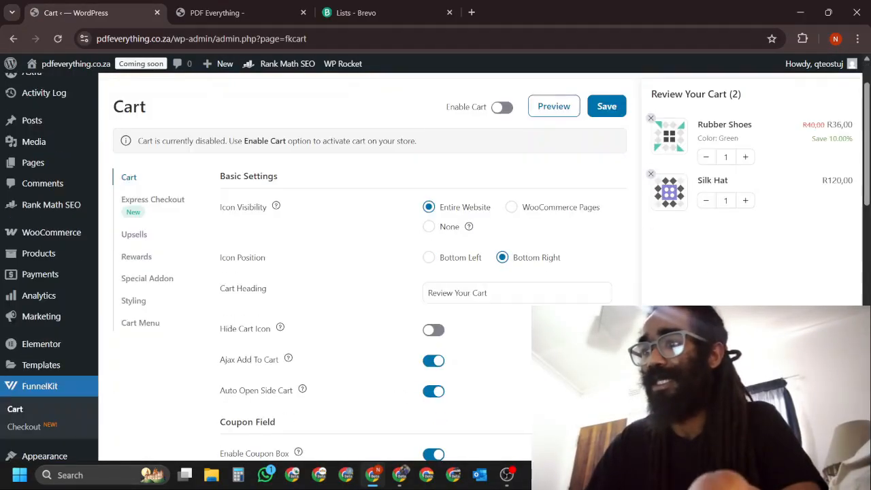
pyautogui.scroll(-2, 436, 272)
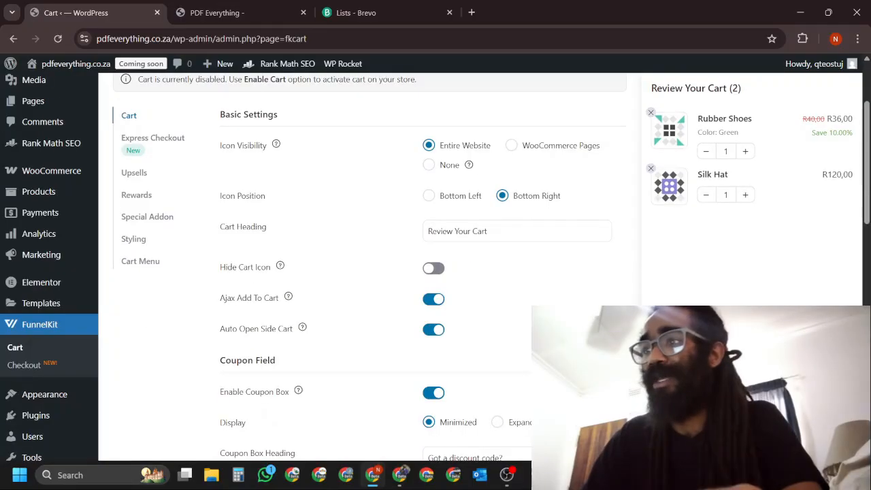
pyautogui.scroll(-1, 436, 272)
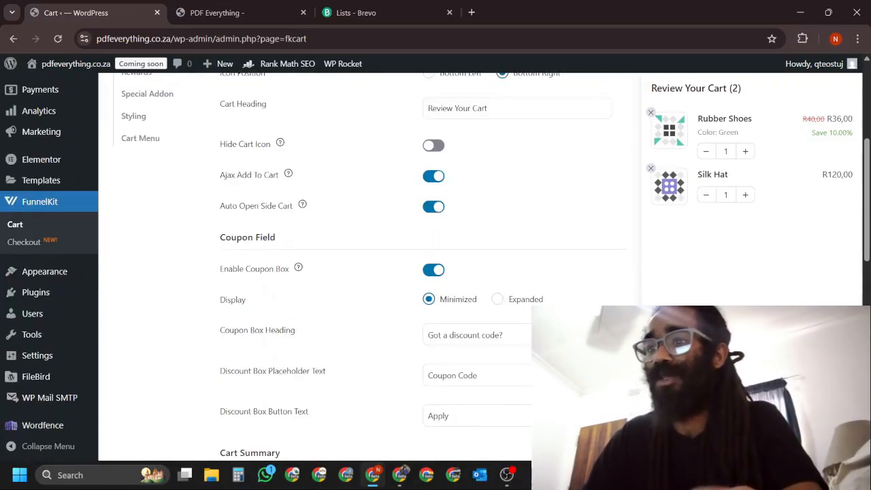
pyautogui.scroll(2, 435, 272)
pyautogui.scroll(1, 340, 342)
pyautogui.scroll(-10, 442, 293)
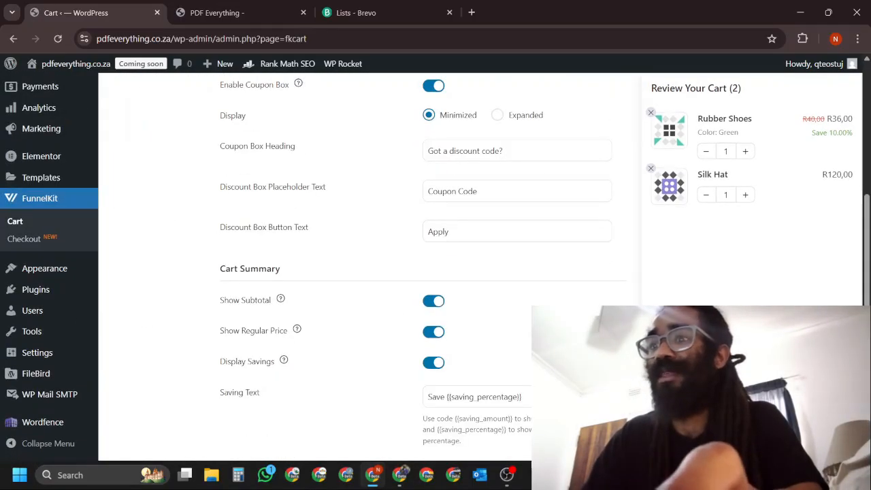
pyautogui.scroll(-3, 526, 278)
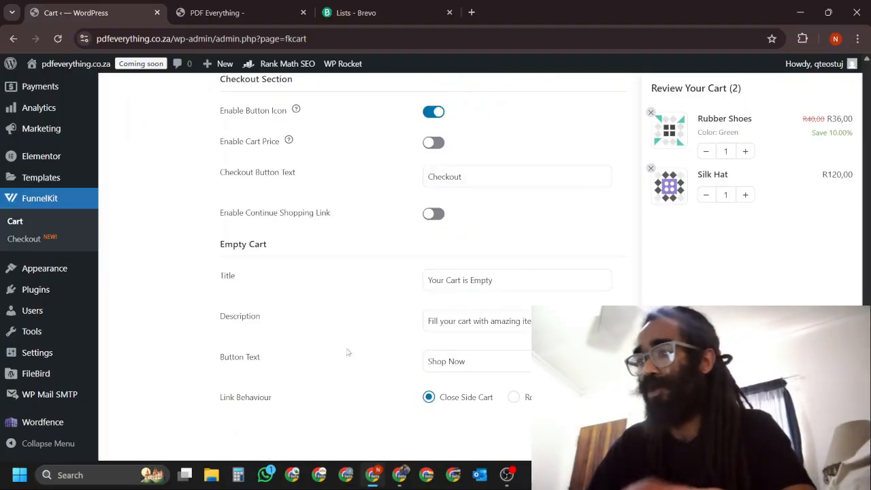
pyautogui.scroll(9, 306, 367)
pyautogui.scroll(5, 259, 374)
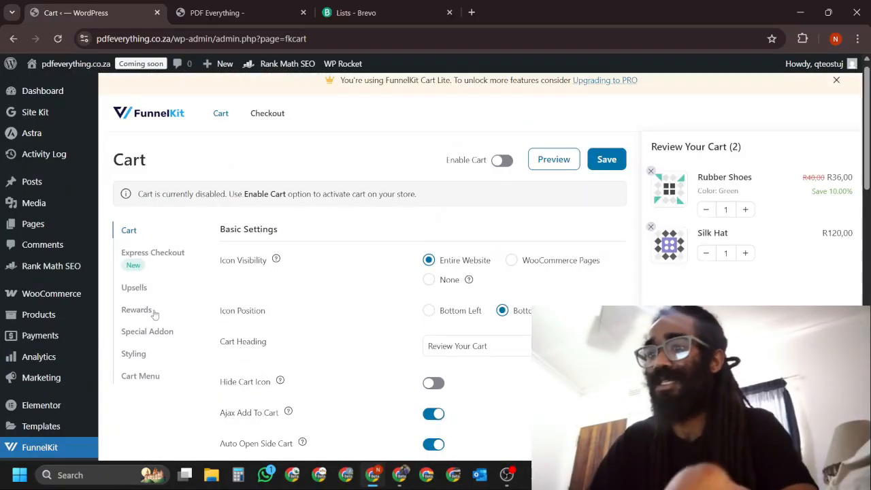
pyautogui.click(142, 354)
pyautogui.scroll(-2, 140, 347)
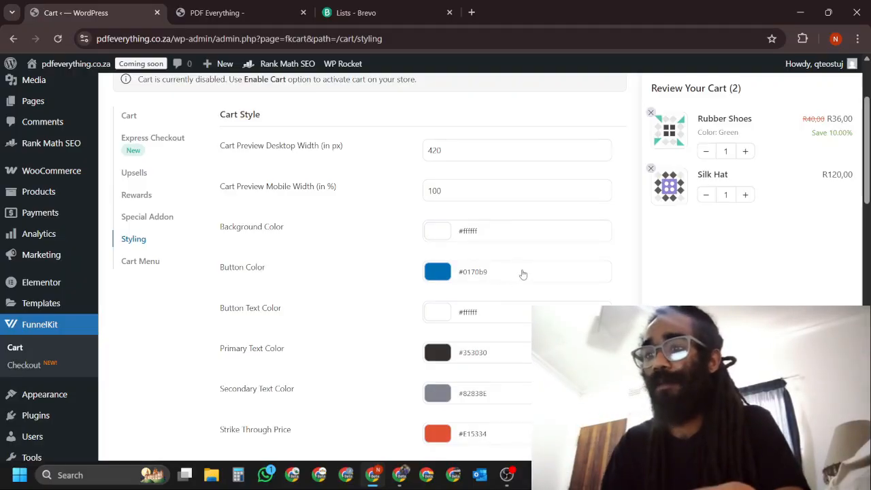
# Change the cart's Button Color from #0170B9 to #9d266f.
pyautogui.click(449, 271)
pyautogui.scroll(-1, 511, 433)
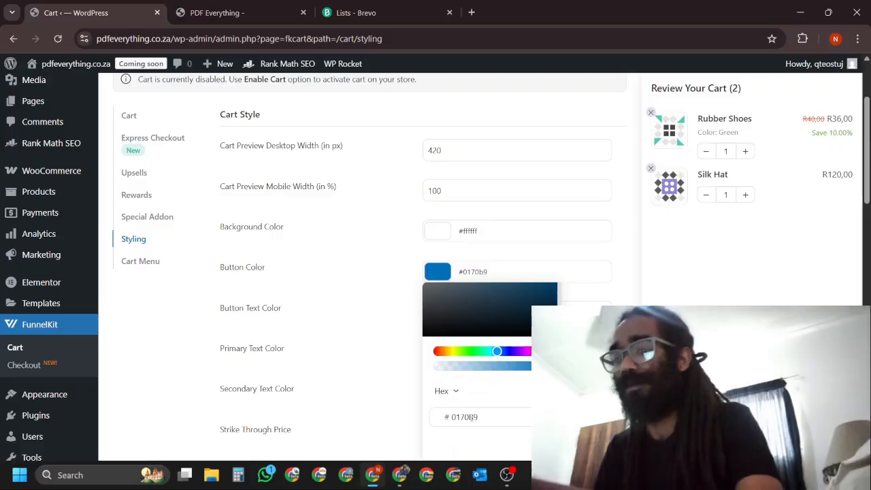
pyautogui.moveTo(479, 416); pyautogui.dragTo(451, 417)
pyautogui.press('BackSpace')
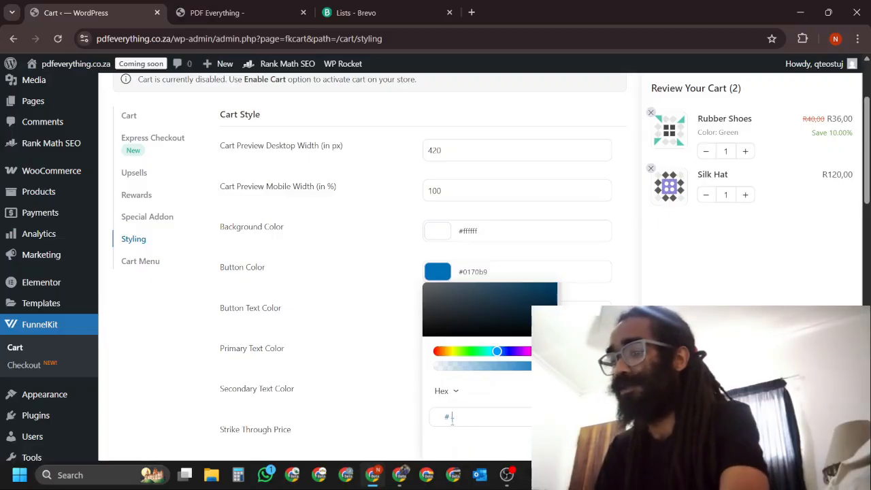
pyautogui.write('0d')
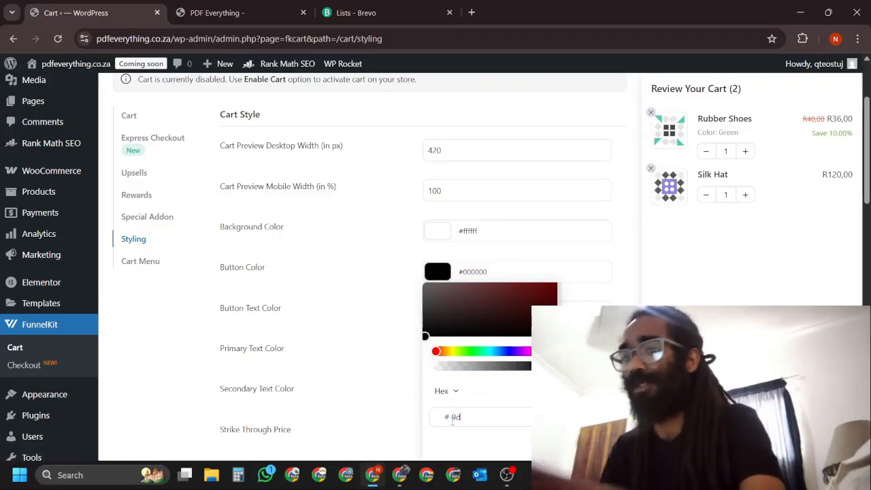
pyautogui.write('2466f')
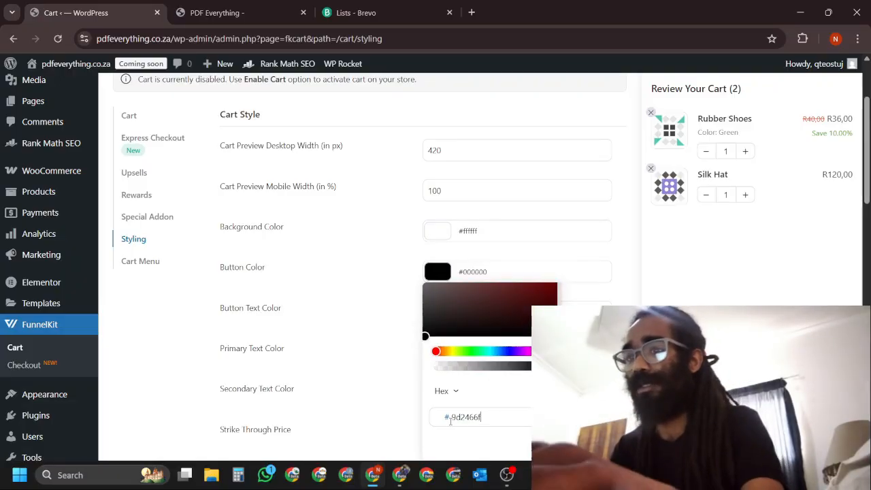
pyautogui.press('BackSpace')
pyautogui.press('BackSpace')
pyautogui.press('BackSpace')
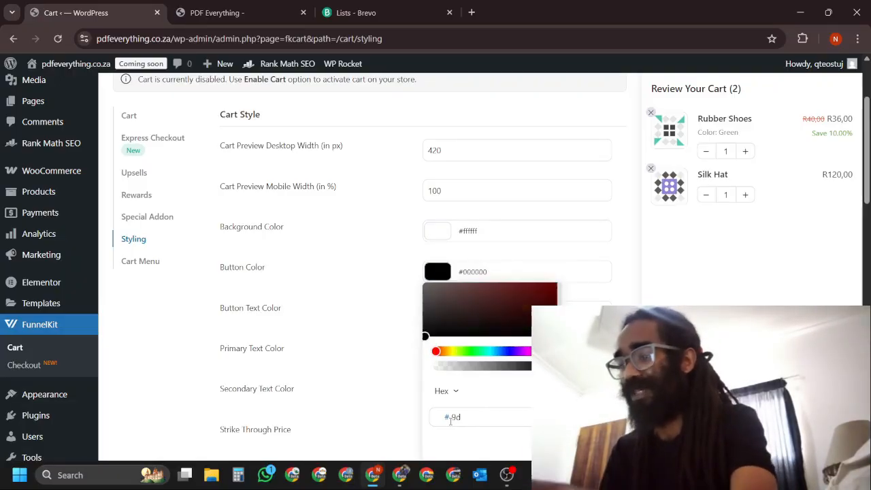
pyautogui.write('25')
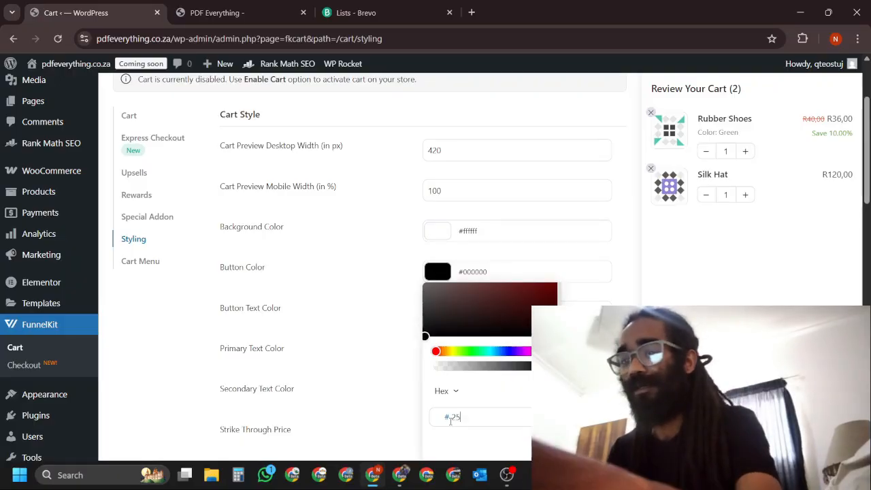
pyautogui.write('3')
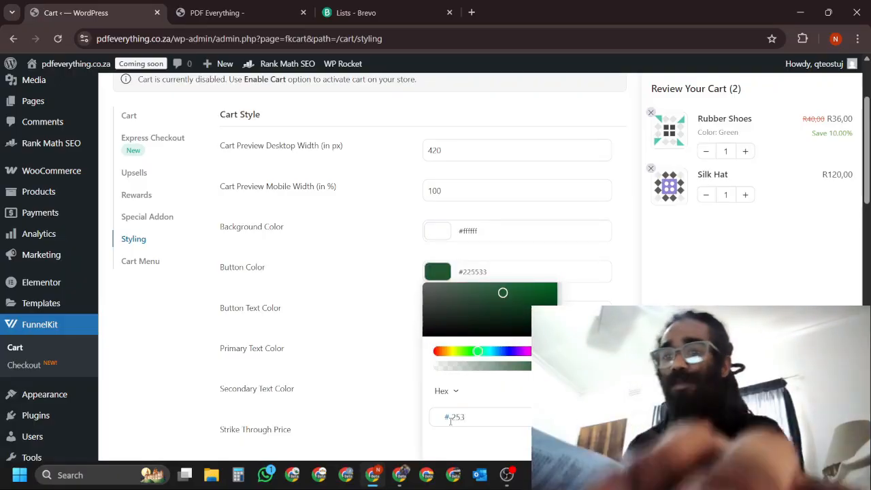
pyautogui.write('924')
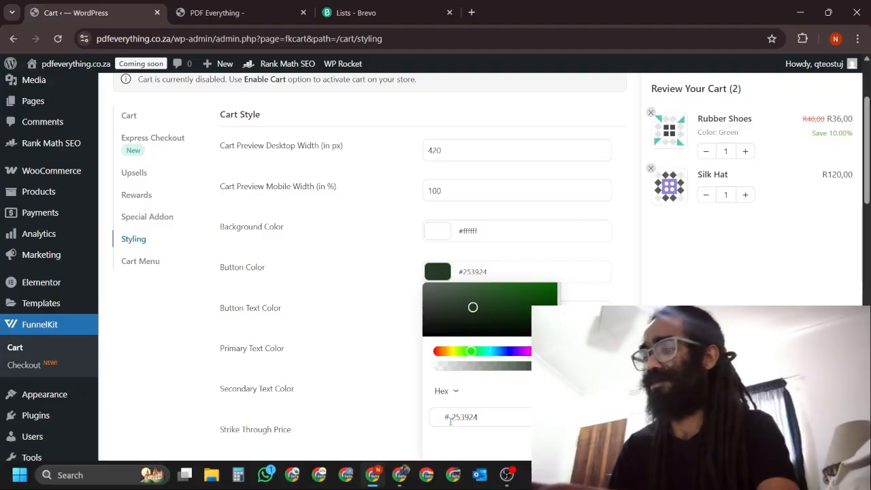
pyautogui.press('BackSpace')
pyautogui.press('BackSpace')
pyautogui.press('BackSpace')
pyautogui.press('BackSpace')
pyautogui.press('BackSpace')
pyautogui.press('BackSpace')
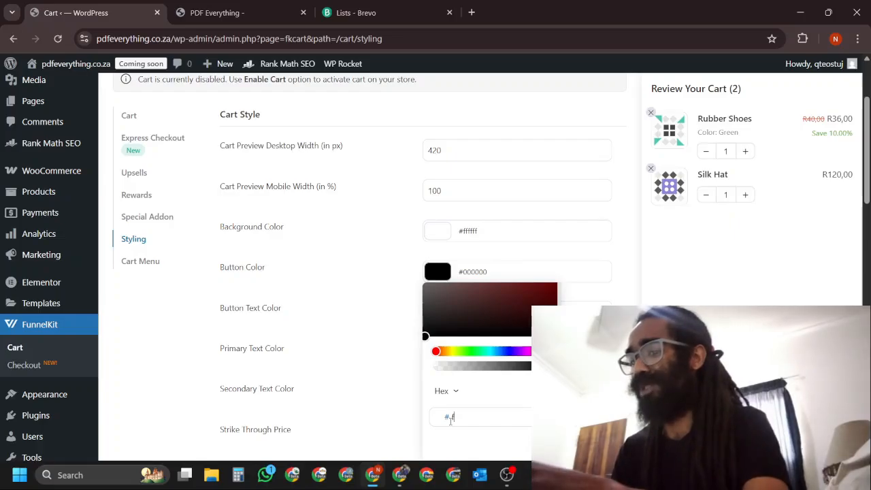
pyautogui.write('fe')
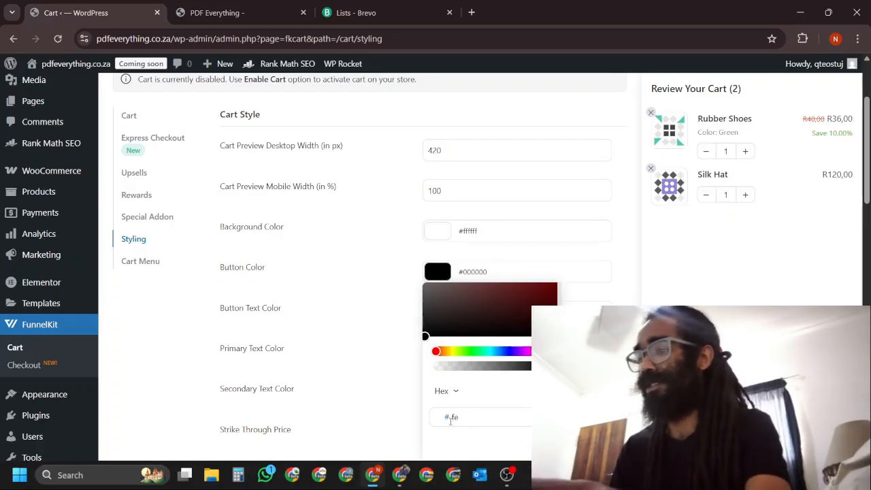
pyautogui.write('b3e')
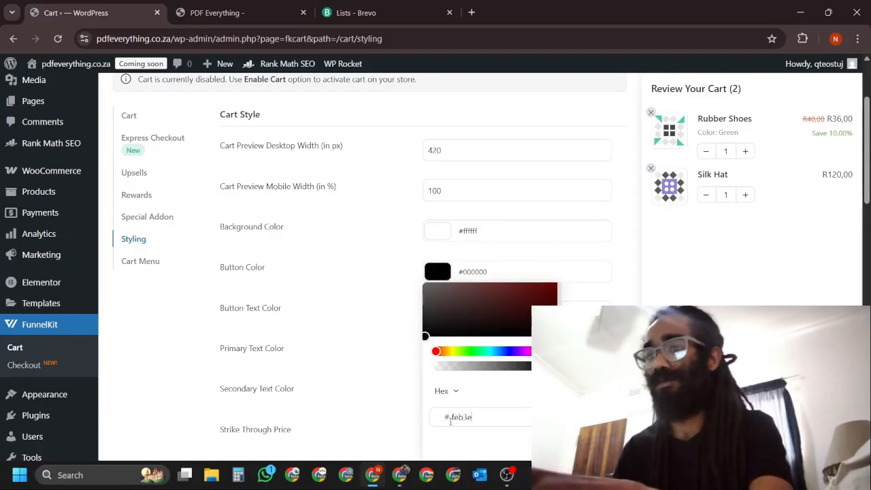
pyautogui.write('4')
pyautogui.press('BackSpace')
pyautogui.press('BackSpace')
pyautogui.press('BackSpace')
pyautogui.press('BackSpace')
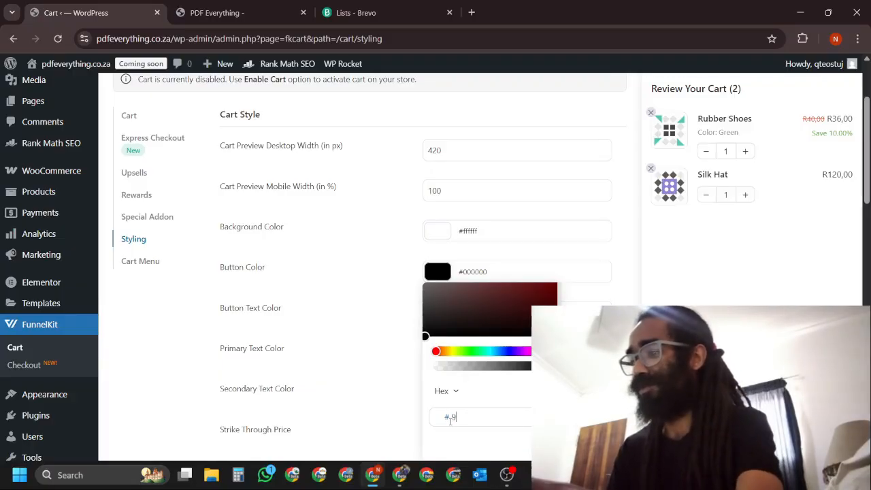
pyautogui.write('9d2')
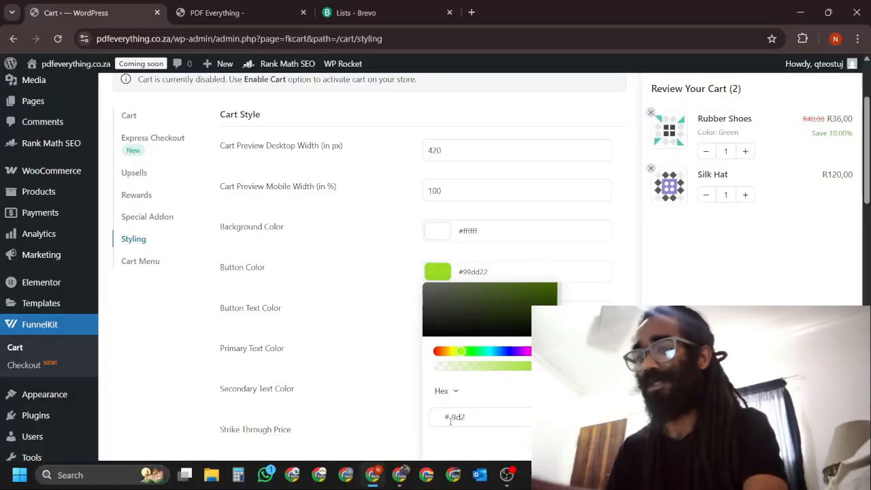
pyautogui.write('66f')
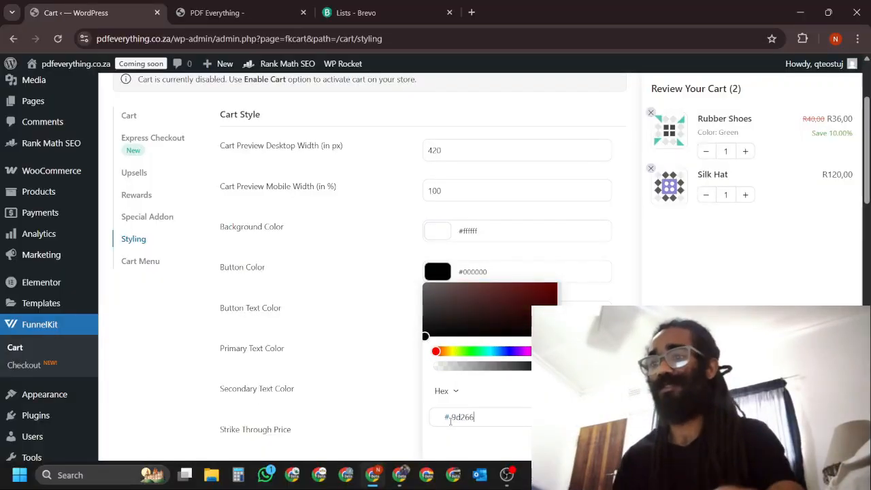
pyautogui.click(357, 304)
# Set the Saving Text Color to pink #feb3e4.
pyautogui.scroll(-1, 483, 318)
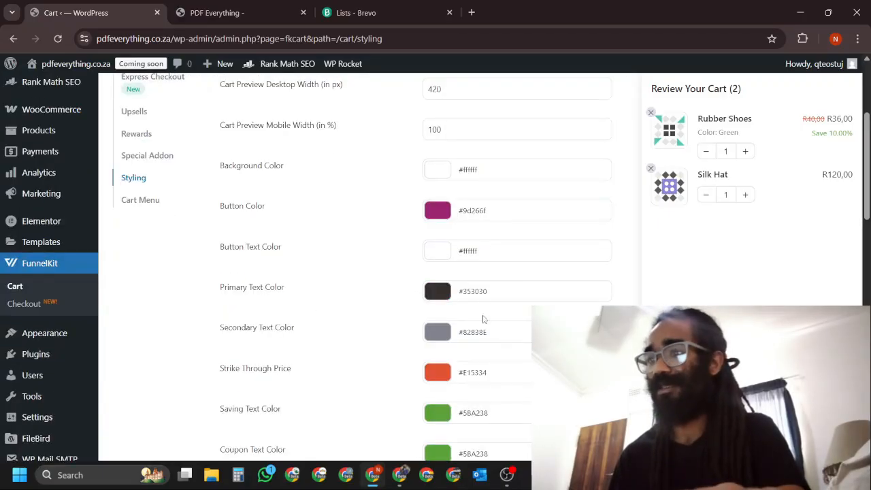
pyautogui.scroll(-1, 528, 277)
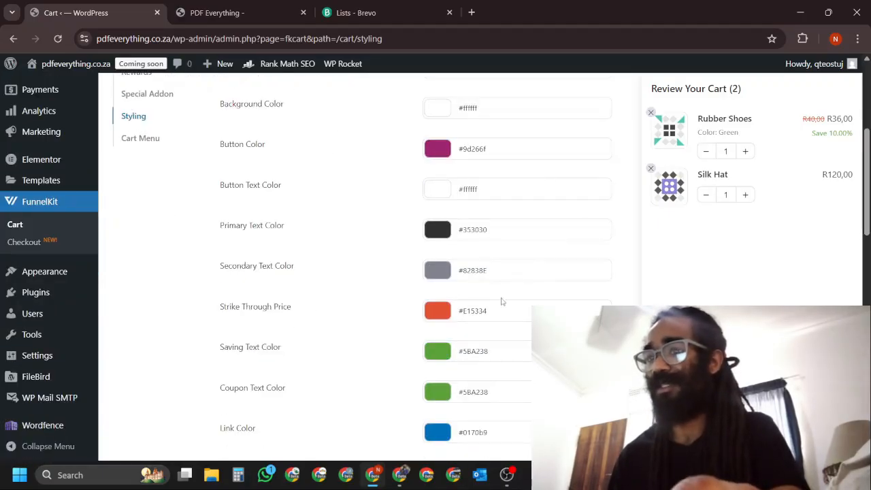
pyautogui.scroll(-1, 500, 299)
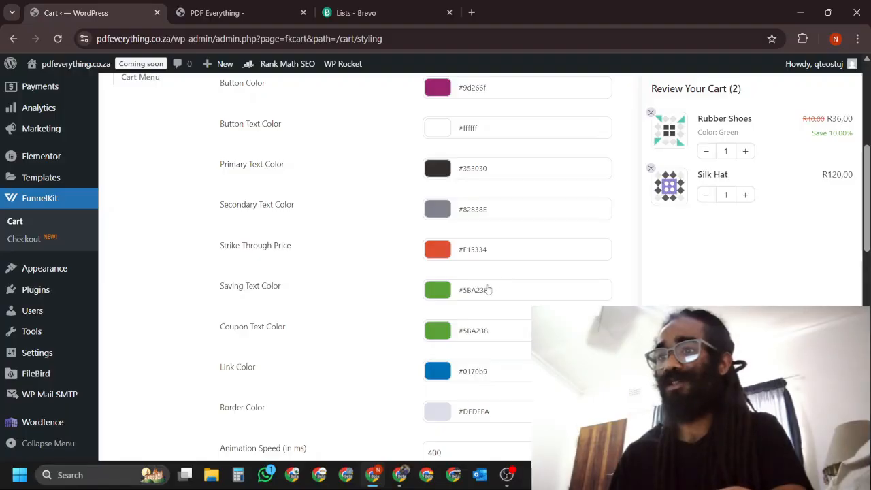
pyautogui.scroll(-1, 488, 290)
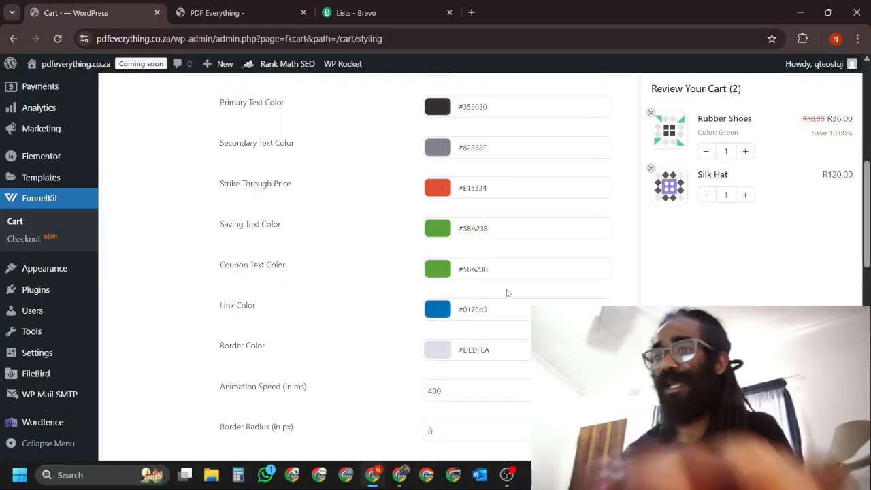
pyautogui.click(508, 230)
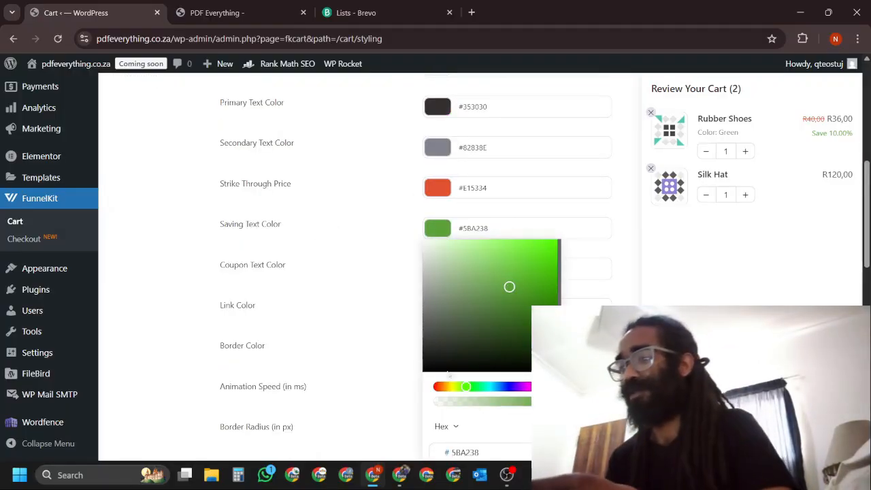
pyautogui.scroll(-1, 478, 369)
pyautogui.moveTo(487, 390); pyautogui.dragTo(433, 400)
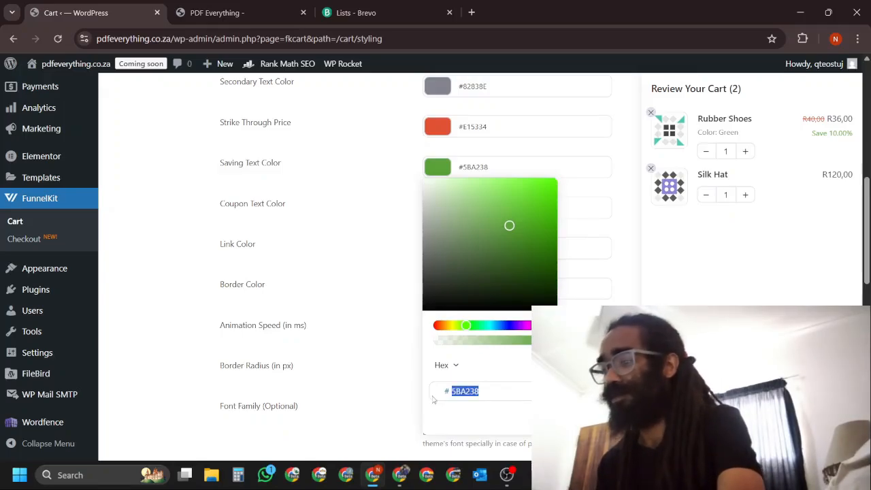
pyautogui.press('BackSpace')
pyautogui.write('fe')
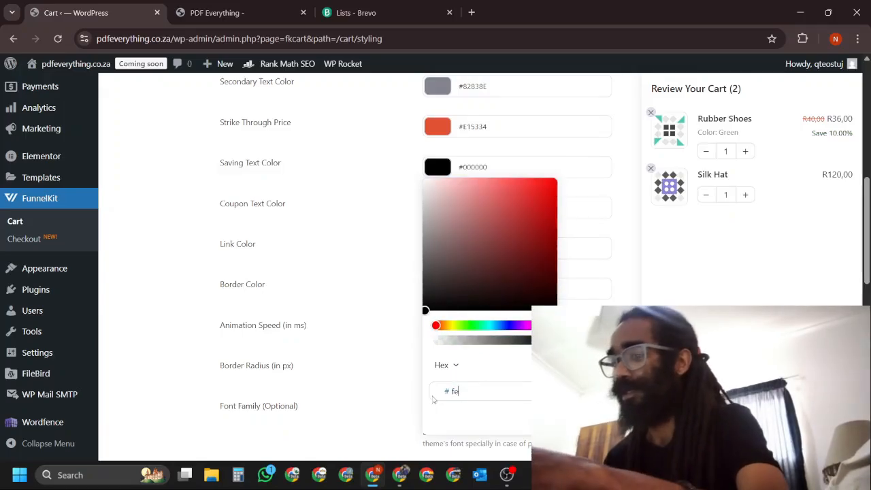
pyautogui.write('b3')
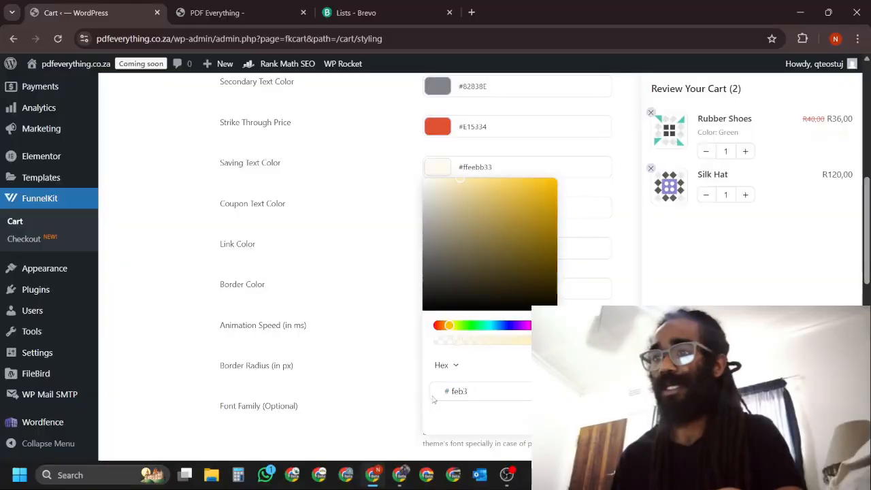
pyautogui.write('e4')
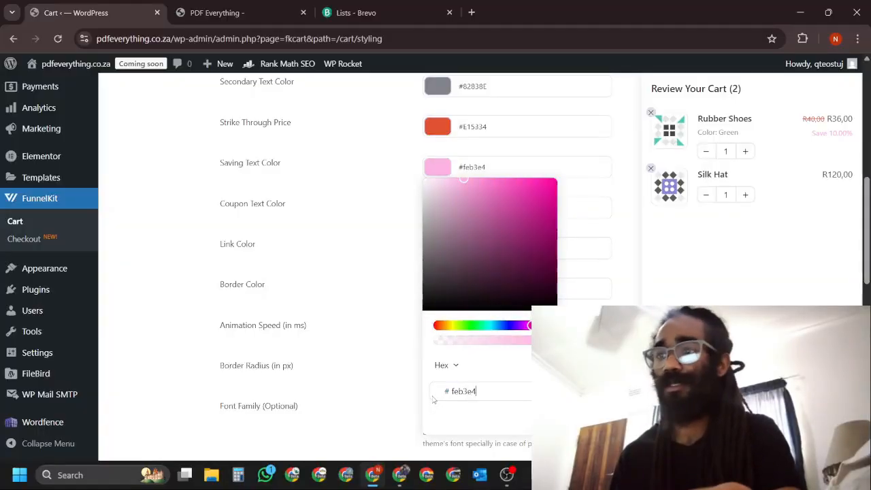
pyautogui.click(402, 335)
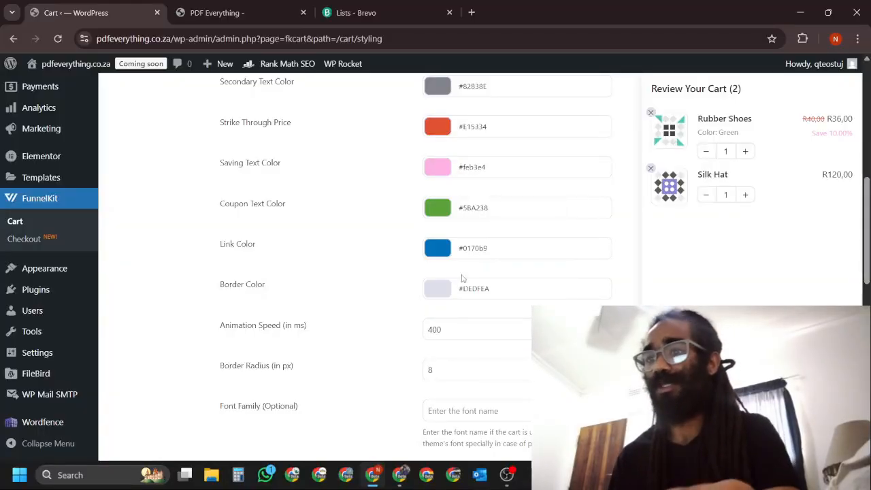
# Set the Coupon Text Color to the same pink #feb3e4.
pyautogui.click(513, 209)
pyautogui.moveTo(487, 418); pyautogui.dragTo(417, 417)
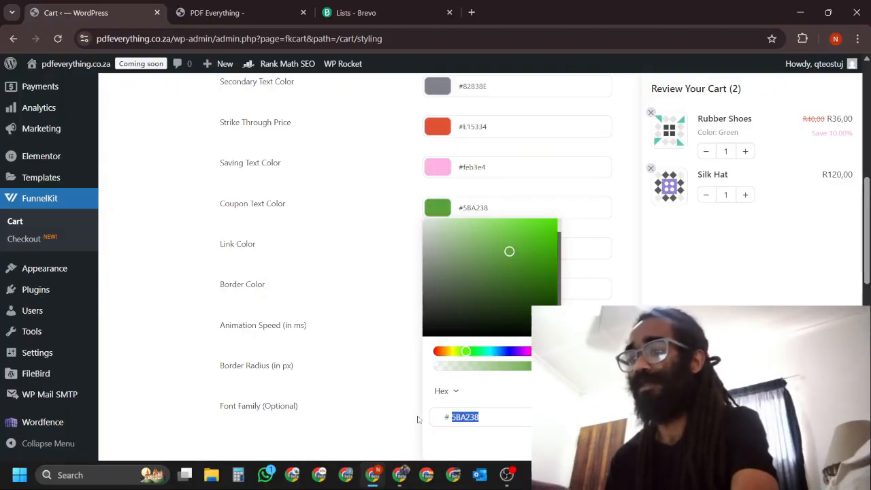
pyautogui.press('BackSpace')
pyautogui.write('f')
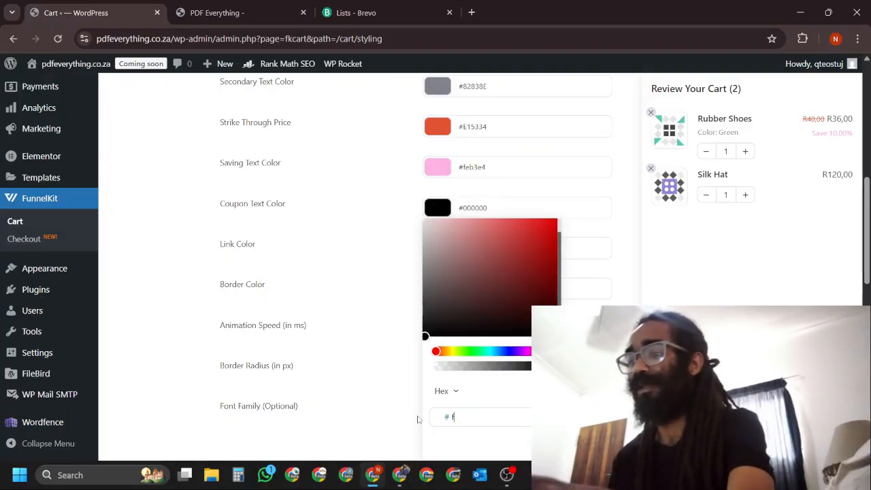
pyautogui.write('eb3e4')
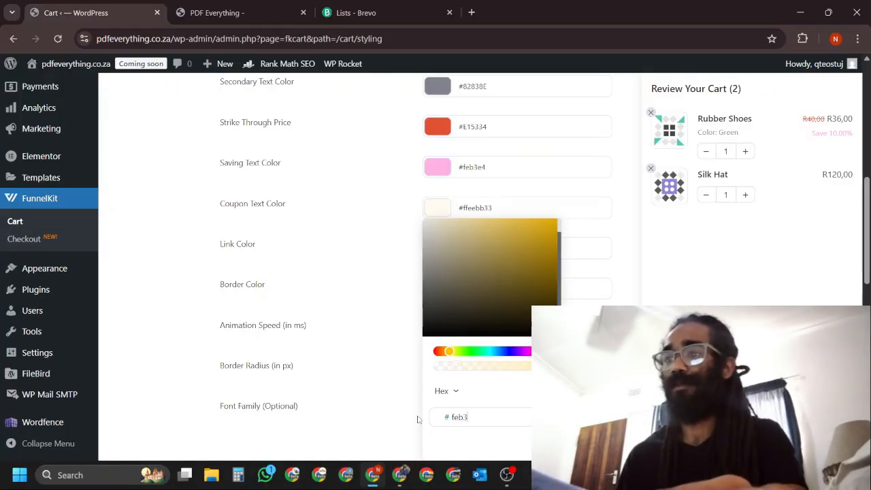
pyautogui.click(325, 313)
pyautogui.scroll(5, 798, 239)
pyautogui.scroll(-7, 480, 299)
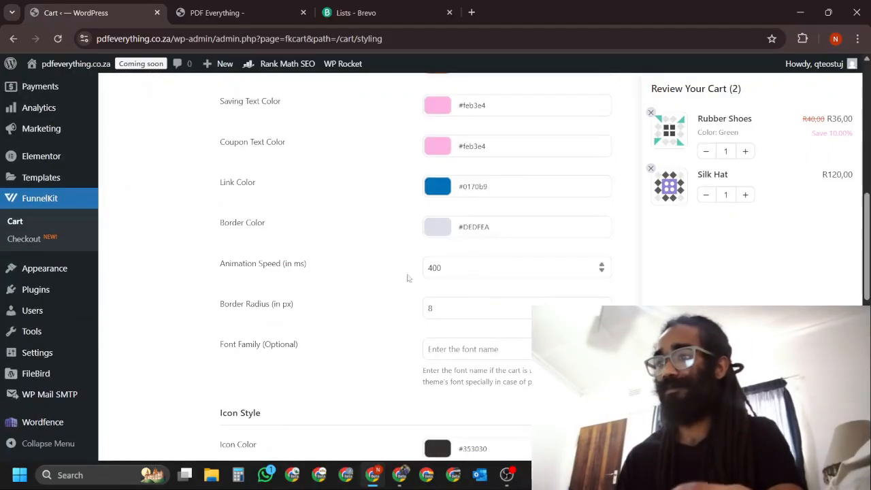
pyautogui.scroll(-5, 381, 291)
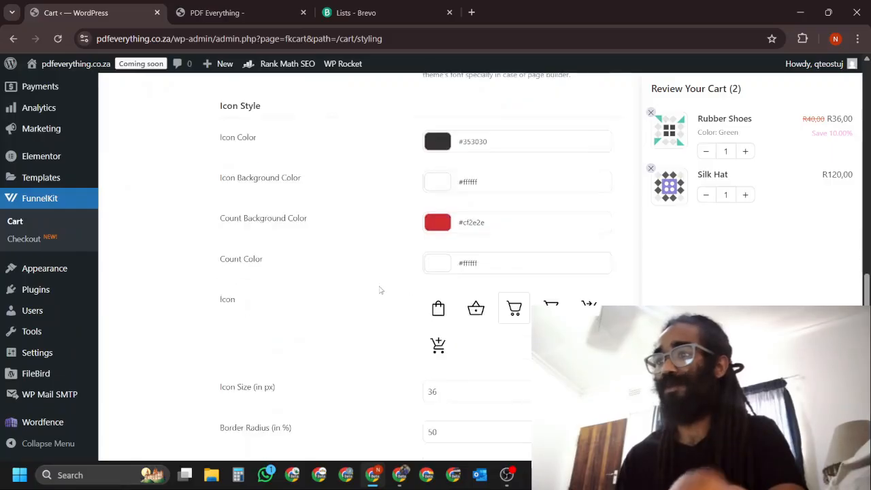
pyautogui.scroll(1, 404, 264)
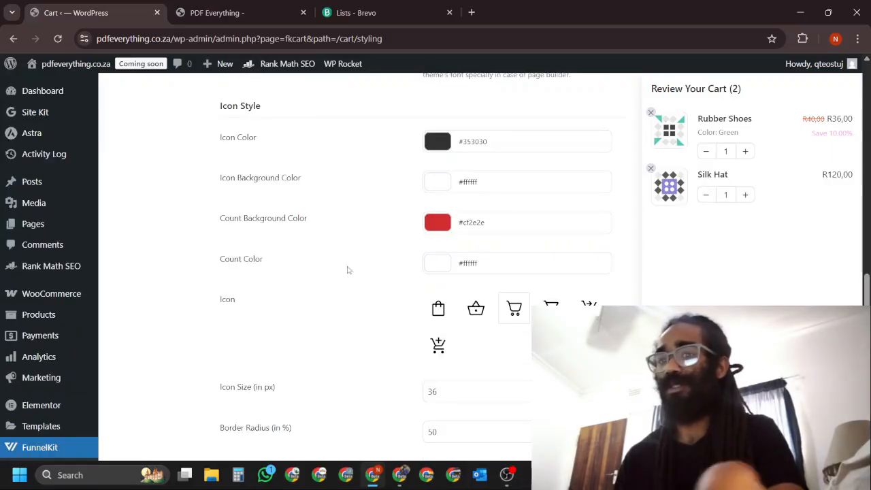
pyautogui.scroll(-4, 367, 238)
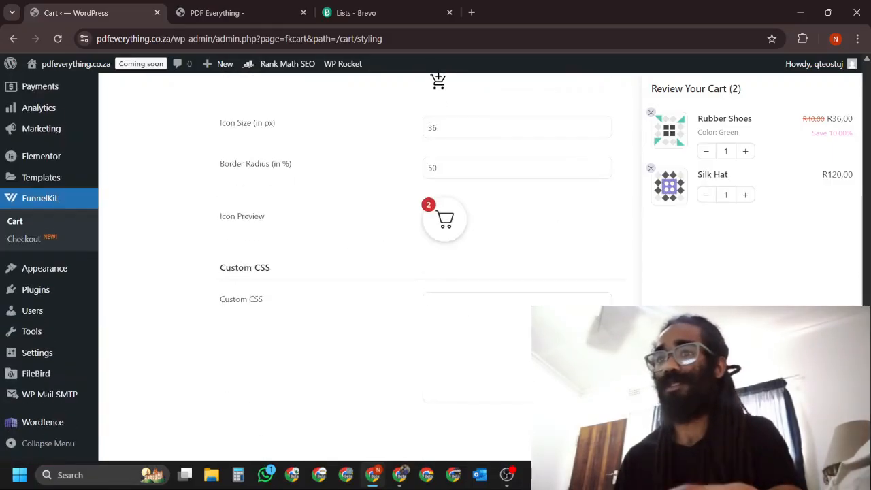
pyautogui.scroll(15, 190, 197)
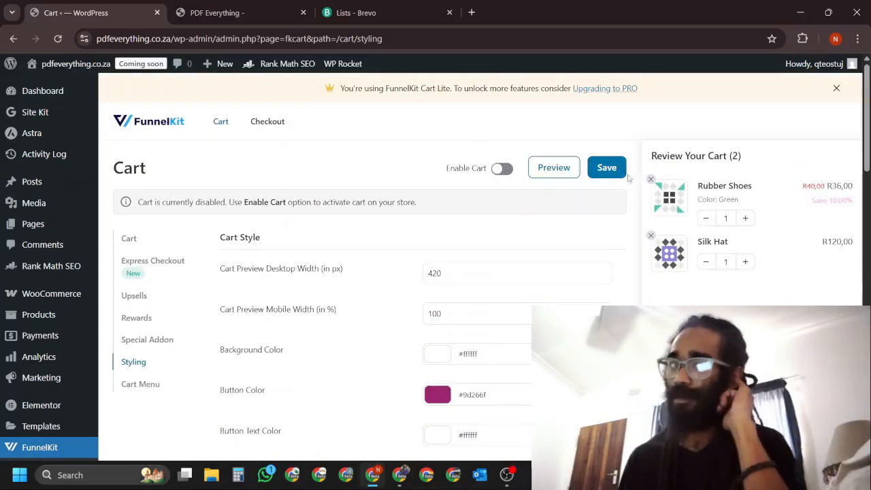
# Save the restyled cart settings and bring up the Rank Math SEO admin-bar menu.
pyautogui.click(597, 169)
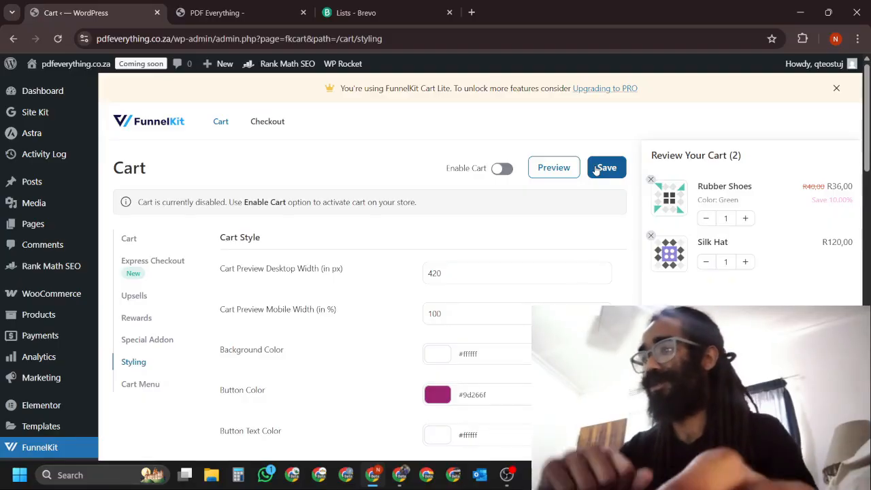
pyautogui.scroll(-4, 137, 170)
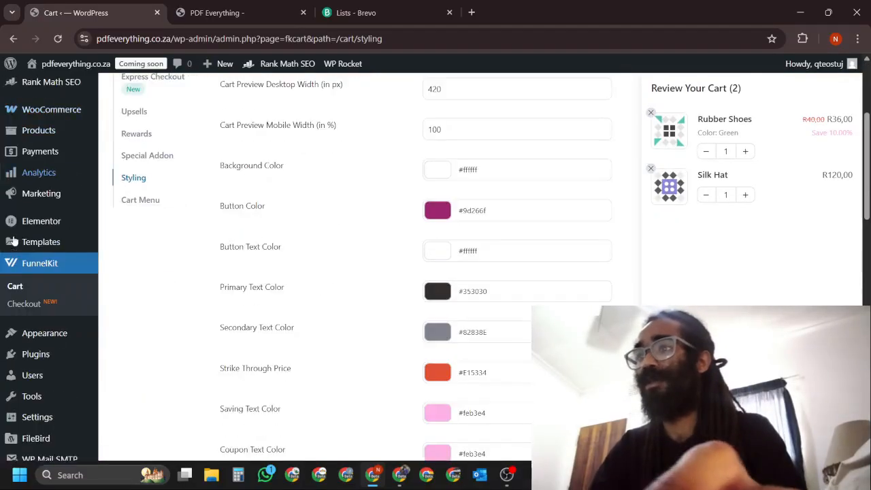
pyautogui.scroll(-3, 48, 209)
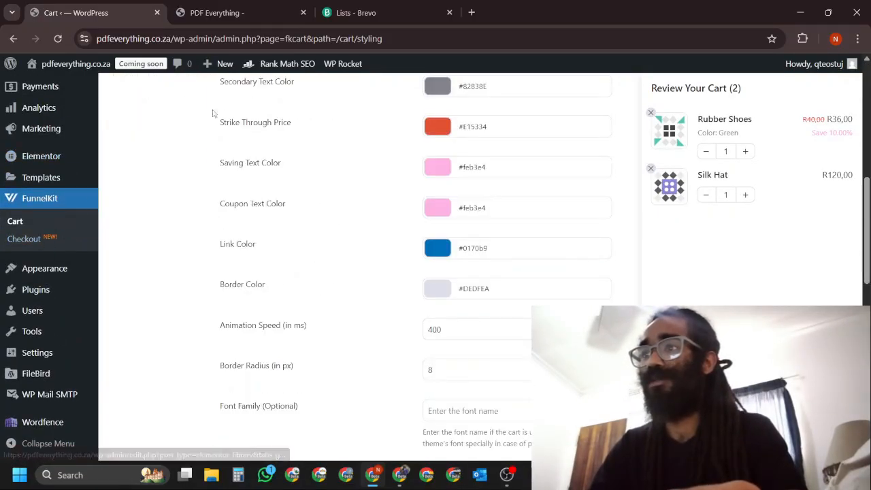
pyautogui.moveTo(279, 64)
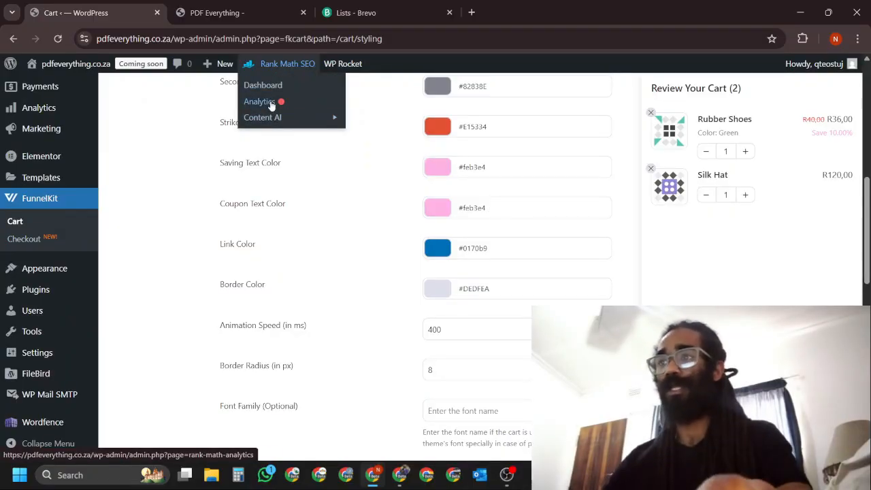
# Connect Rank Math Analytics to a Google account, granting all permissions, and view the Analytics dashboard.
pyautogui.click(262, 117)
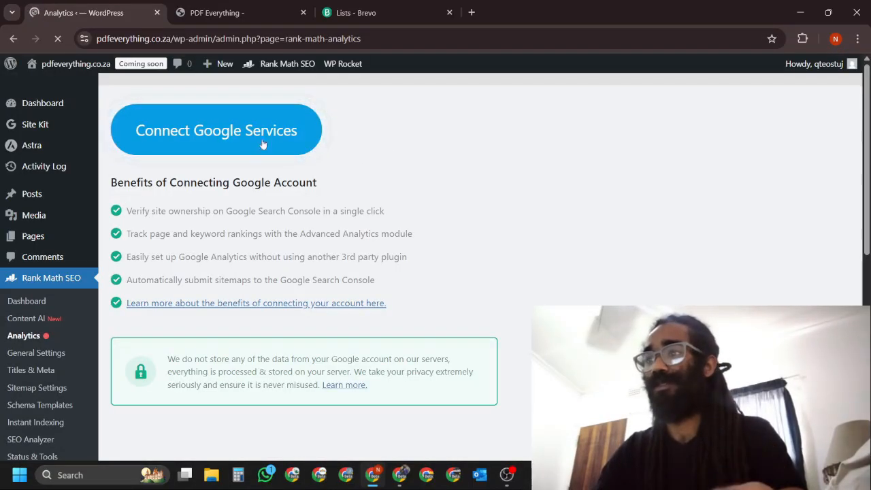
pyautogui.click(263, 144)
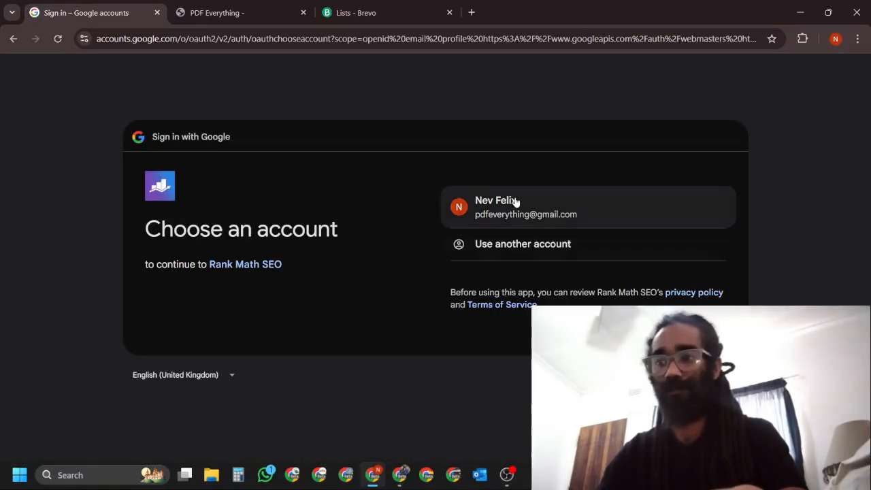
pyautogui.click(515, 202)
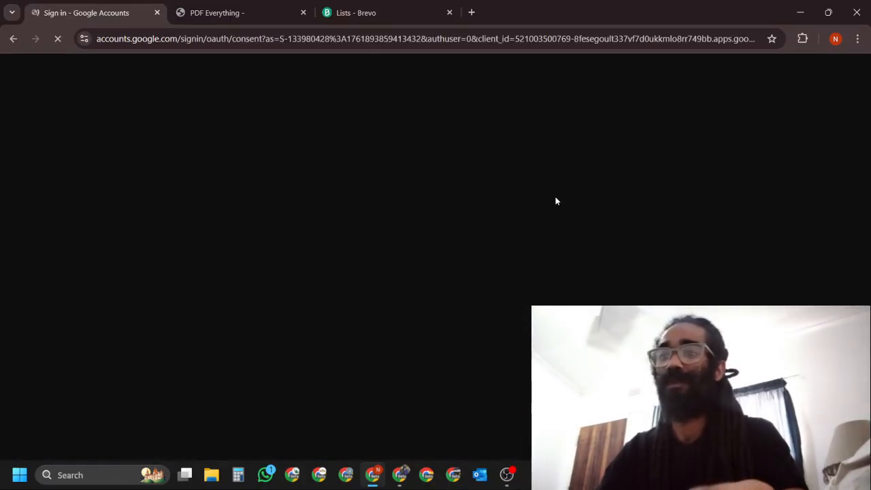
pyautogui.click(478, 192)
pyautogui.scroll(-5, 556, 204)
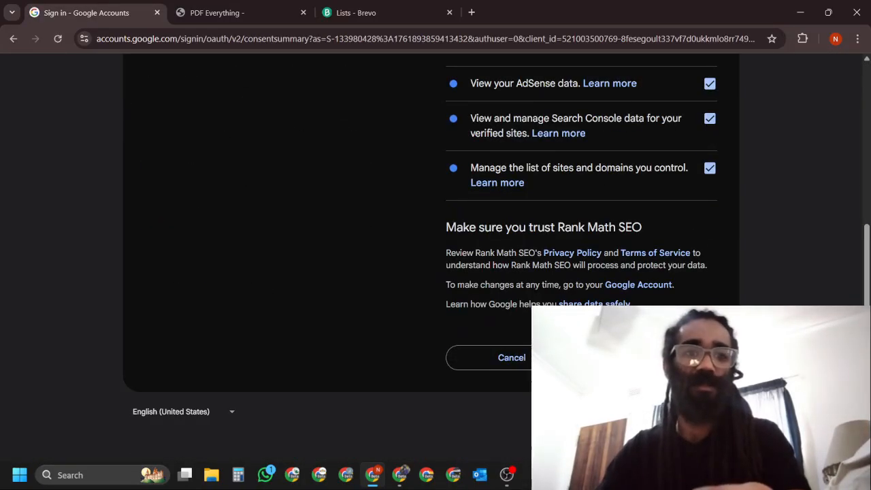
pyautogui.click(684, 357)
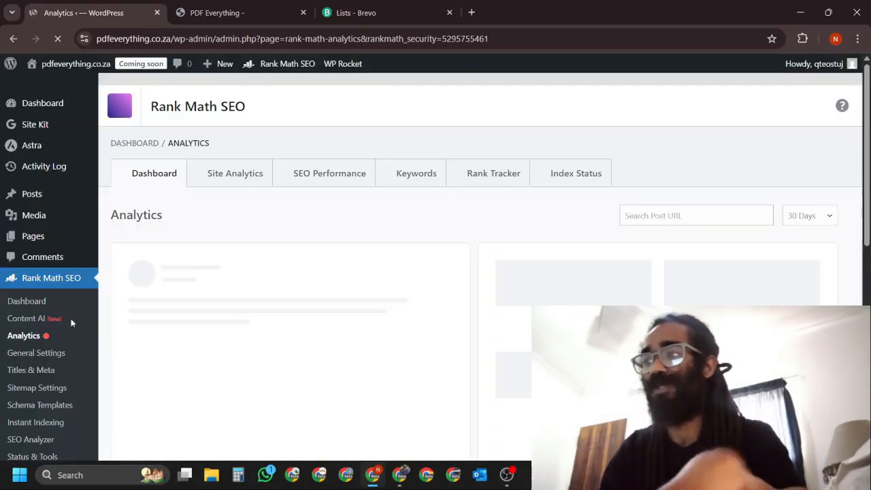
pyautogui.scroll(-5, 67, 325)
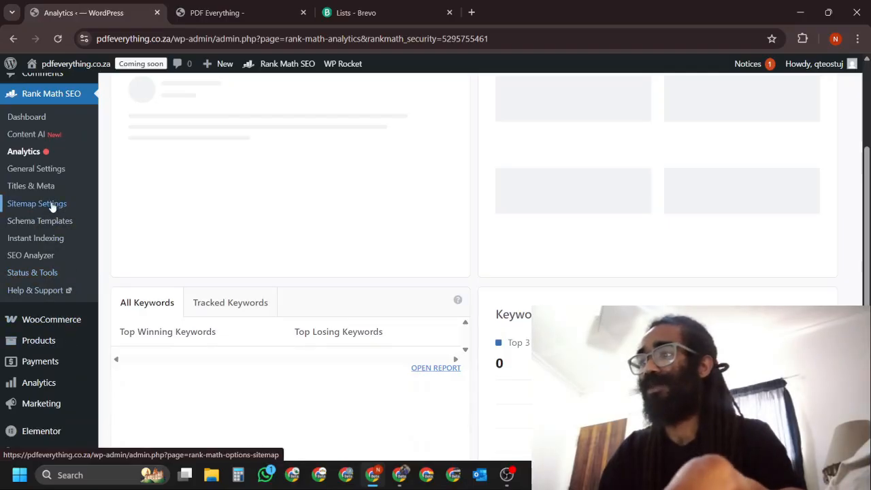
pyautogui.scroll(-3, 33, 350)
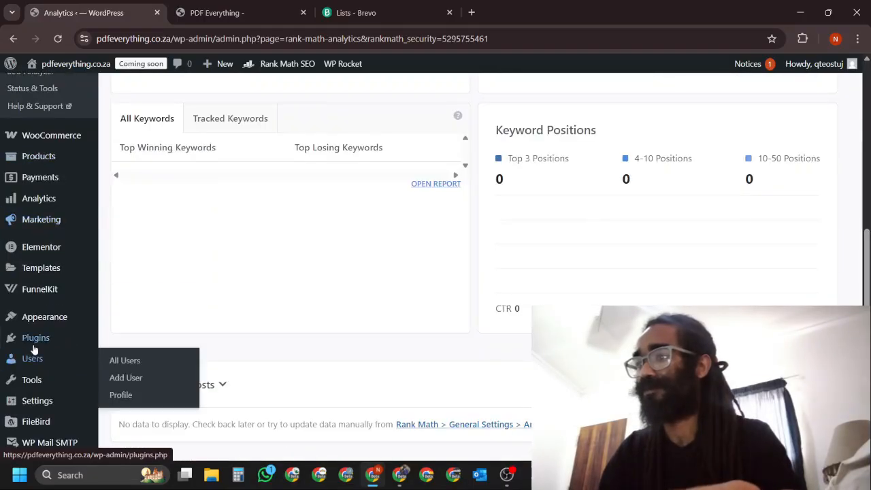
pyautogui.scroll(3, 20, 319)
pyautogui.scroll(-2, 30, 288)
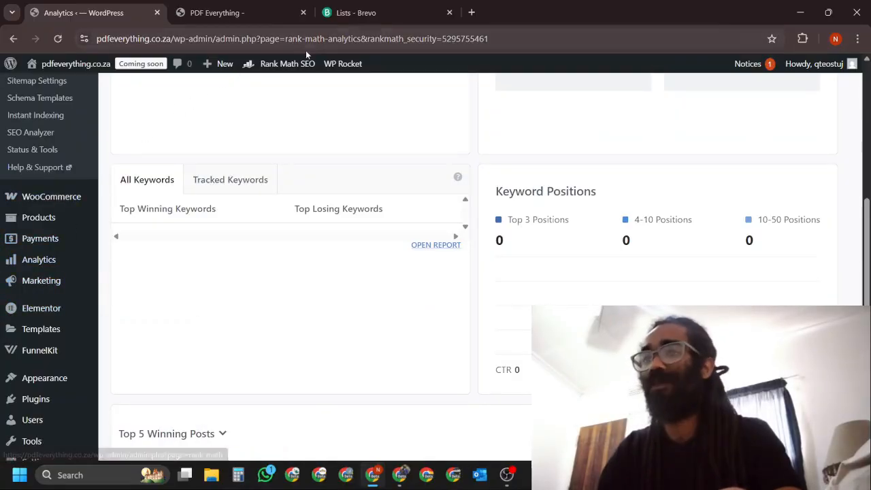
# Open Google Search Console in a new second browser tab.
pyautogui.click(472, 12)
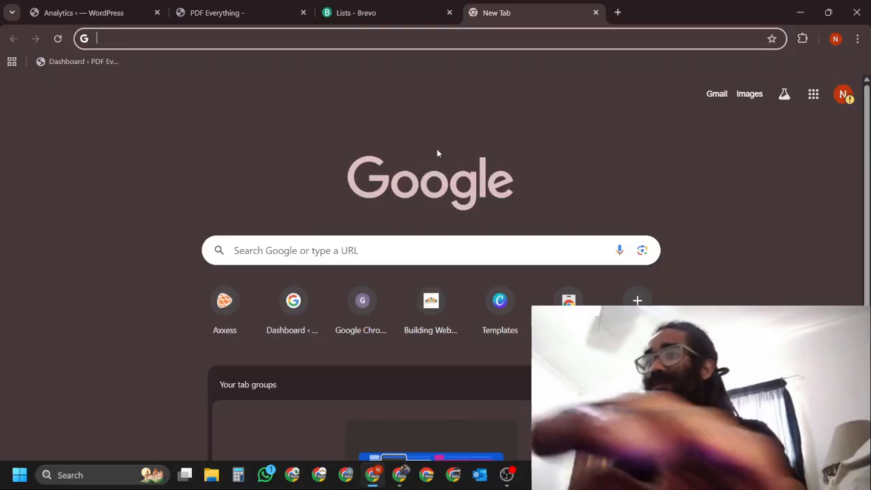
pyautogui.write('sear')
pyautogui.press('Return')
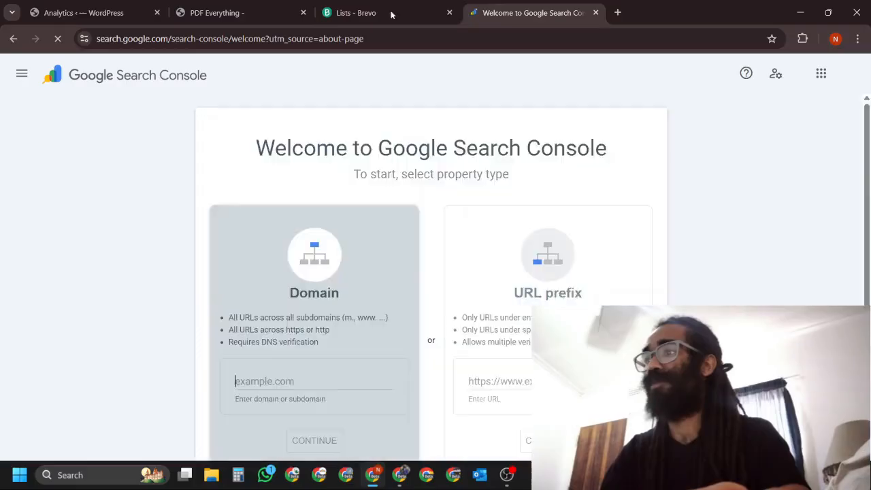
pyautogui.moveTo(544, 12); pyautogui.dragTo(238, 12)
# Open the Sitemaps report for the pdfeverything.co.za property, then return to the WordPress tab.
pyautogui.click(22, 74)
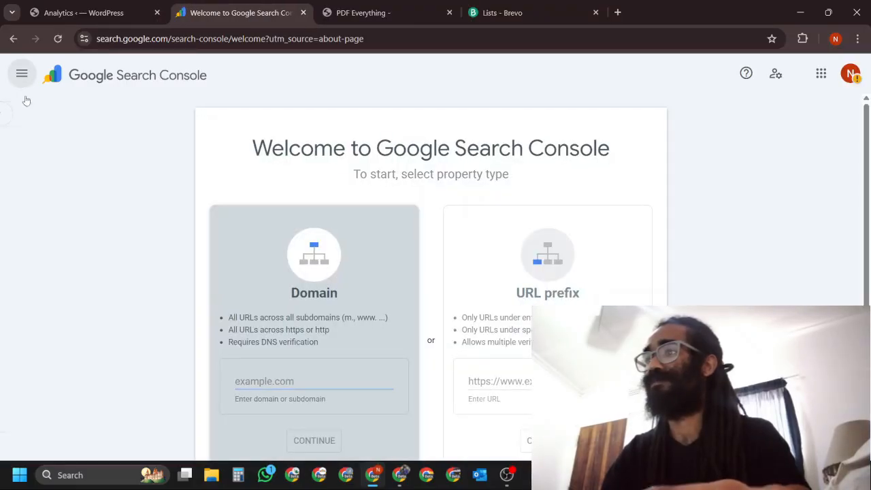
pyautogui.click(79, 113)
pyautogui.click(80, 146)
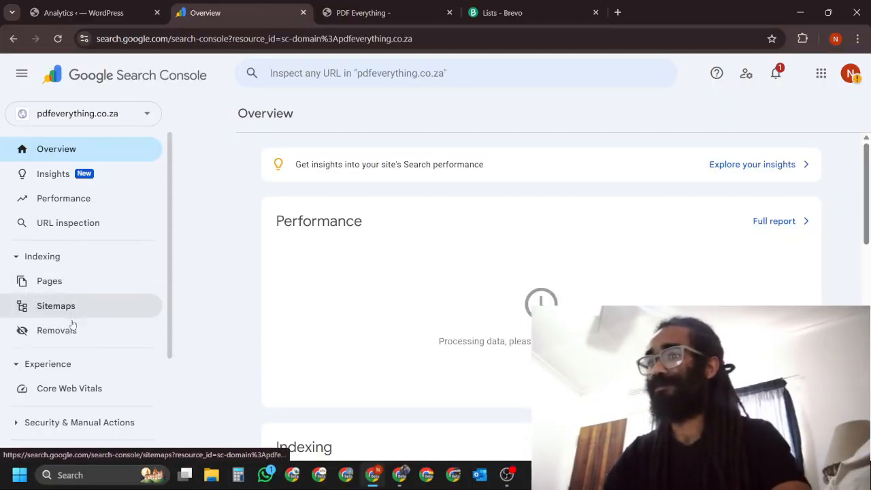
pyautogui.scroll(-1, 61, 309)
pyautogui.click(60, 248)
pyautogui.click(116, 8)
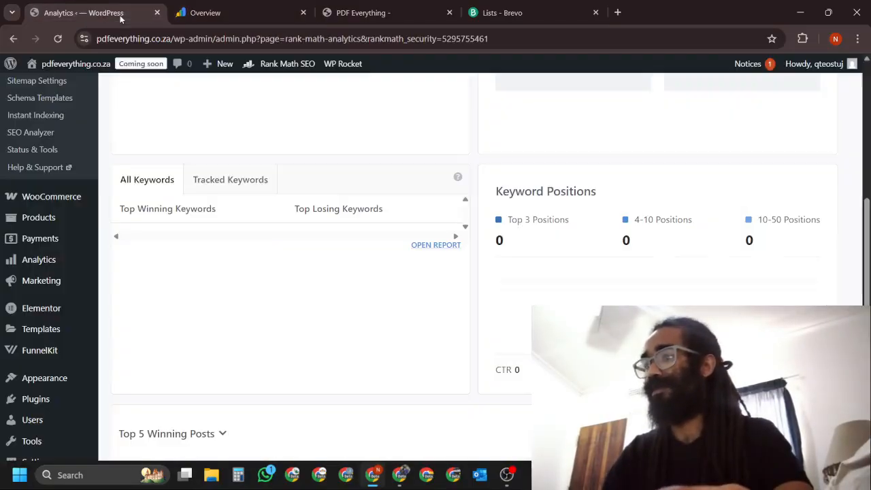
pyautogui.scroll(5, 361, 358)
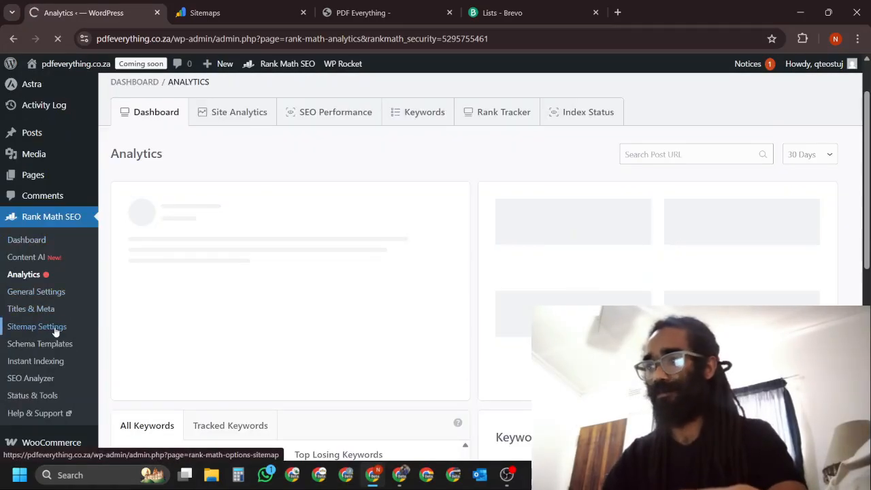
# Copy the sitemap index URL from Rank Math's Sitemap Settings into Search Console's Add a new sitemap field.
pyautogui.click(56, 328)
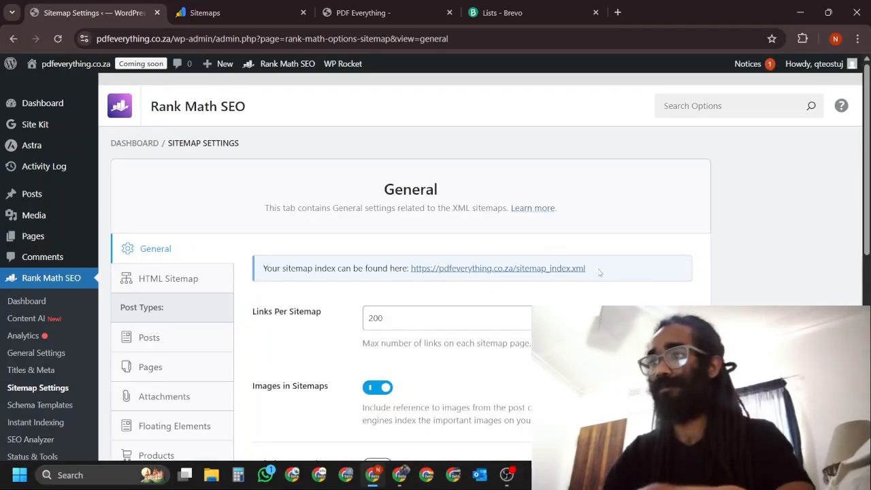
pyautogui.moveTo(599, 272); pyautogui.dragTo(412, 270)
pyautogui.hotkey('ctrl', 'c')
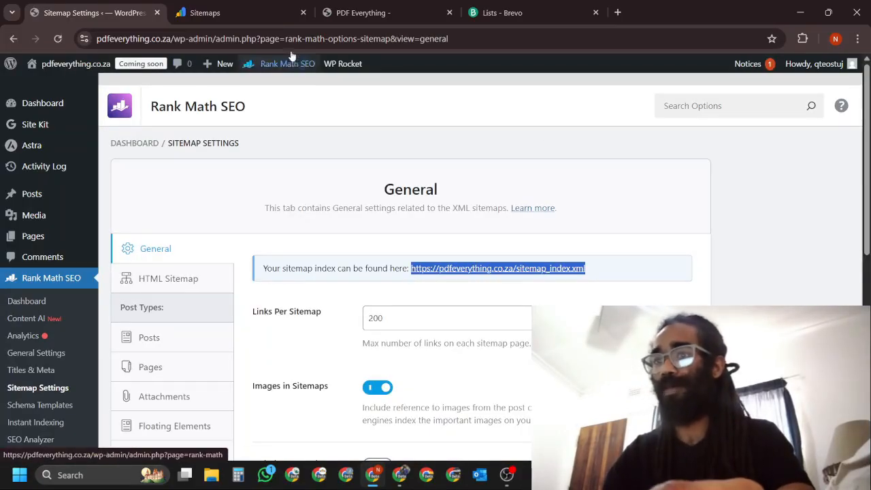
pyautogui.click(218, 12)
pyautogui.click(408, 221)
pyautogui.hotkey('ctrl', 'v')
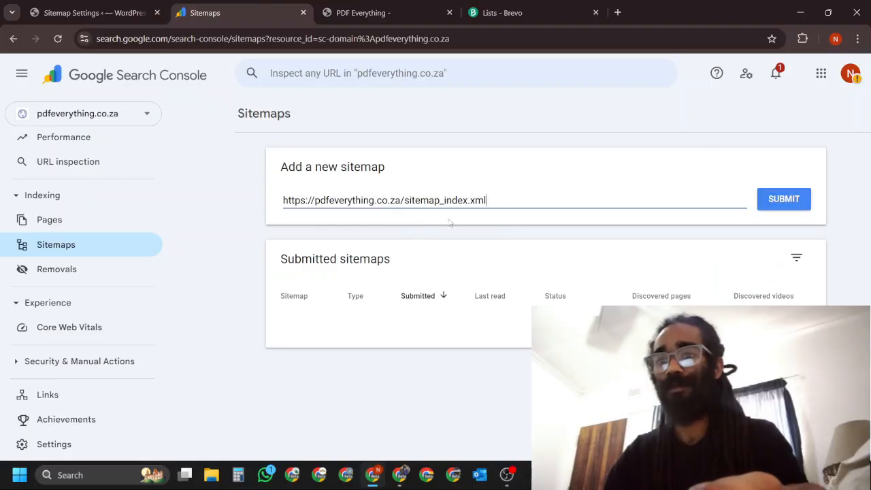
# Submit sitemap_index.xml in Search Console, dismiss the confirmation, and go back to WordPress sitemap settings.
pyautogui.click(785, 200)
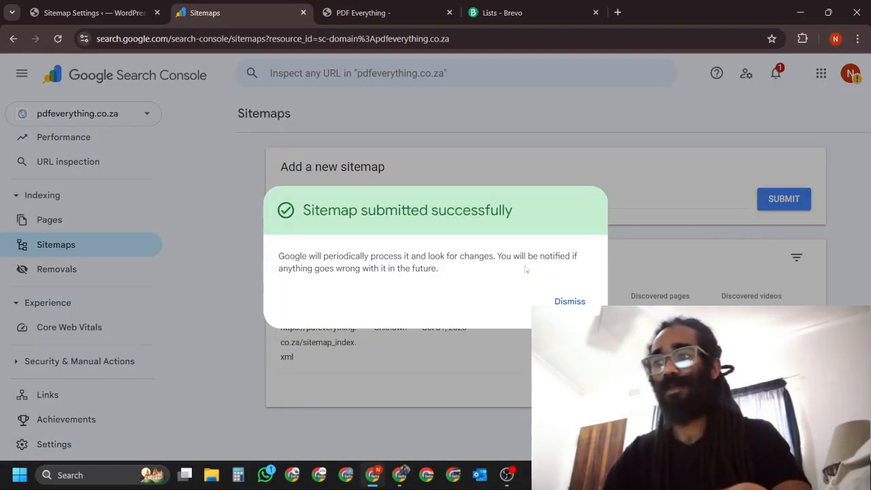
pyautogui.click(569, 301)
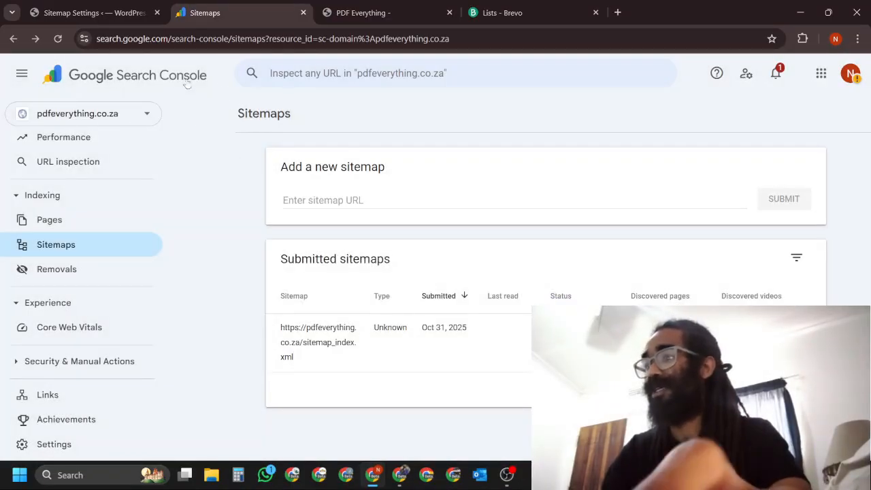
pyautogui.click(126, 20)
pyautogui.scroll(-5, 109, 306)
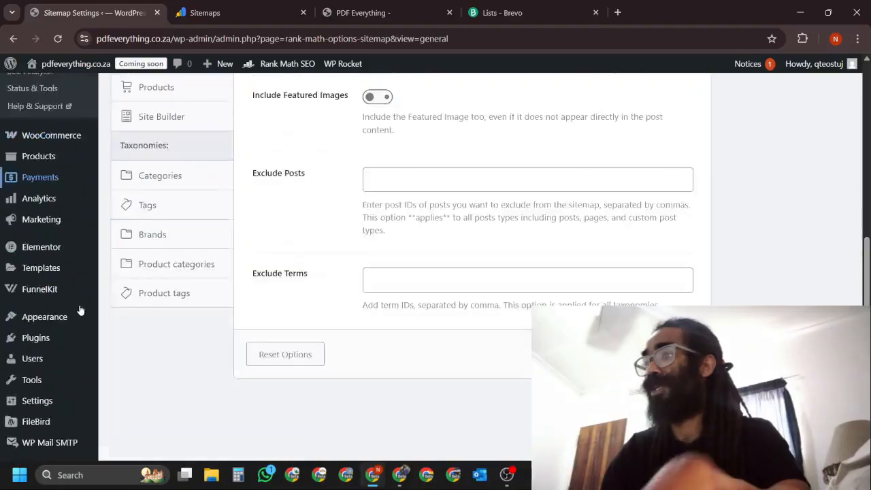
pyautogui.scroll(-2, 81, 311)
pyautogui.scroll(10, 50, 406)
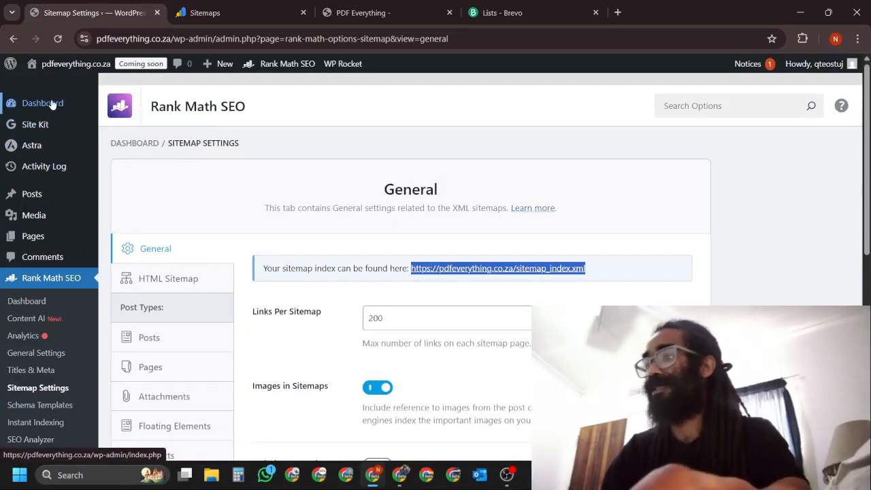
pyautogui.scroll(-4, 48, 259)
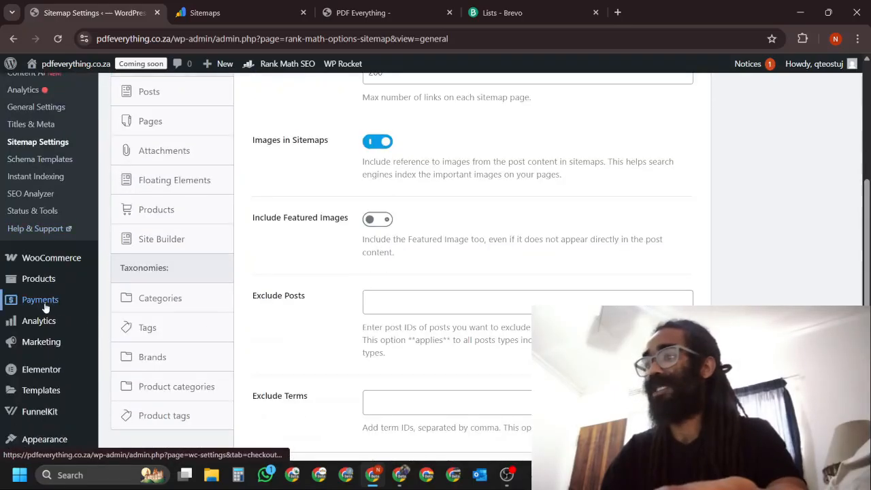
pyautogui.moveTo(55, 289)
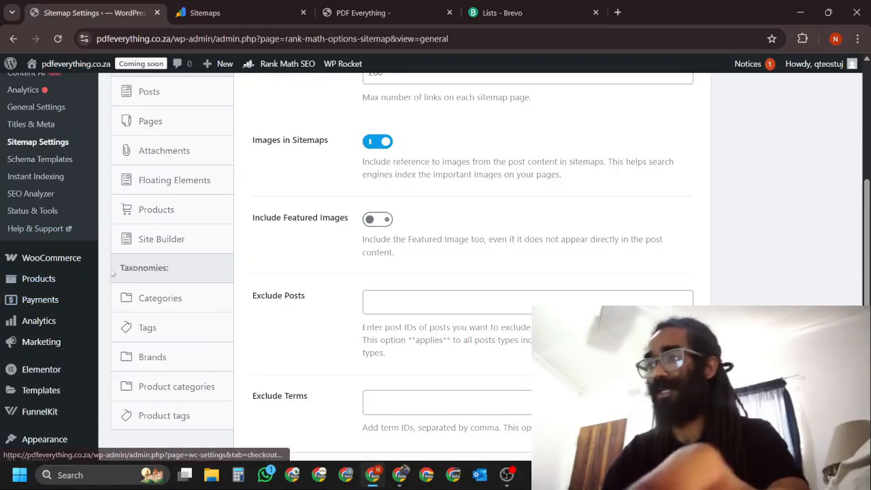
pyautogui.scroll(4, 210, 257)
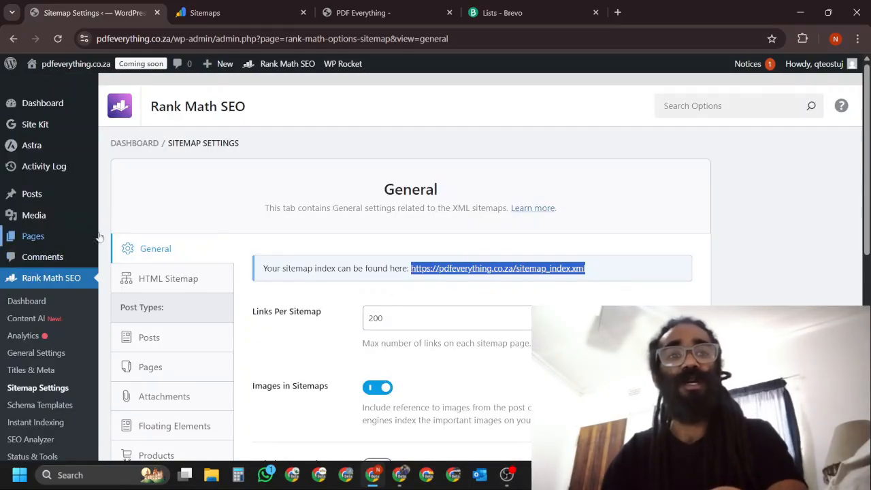